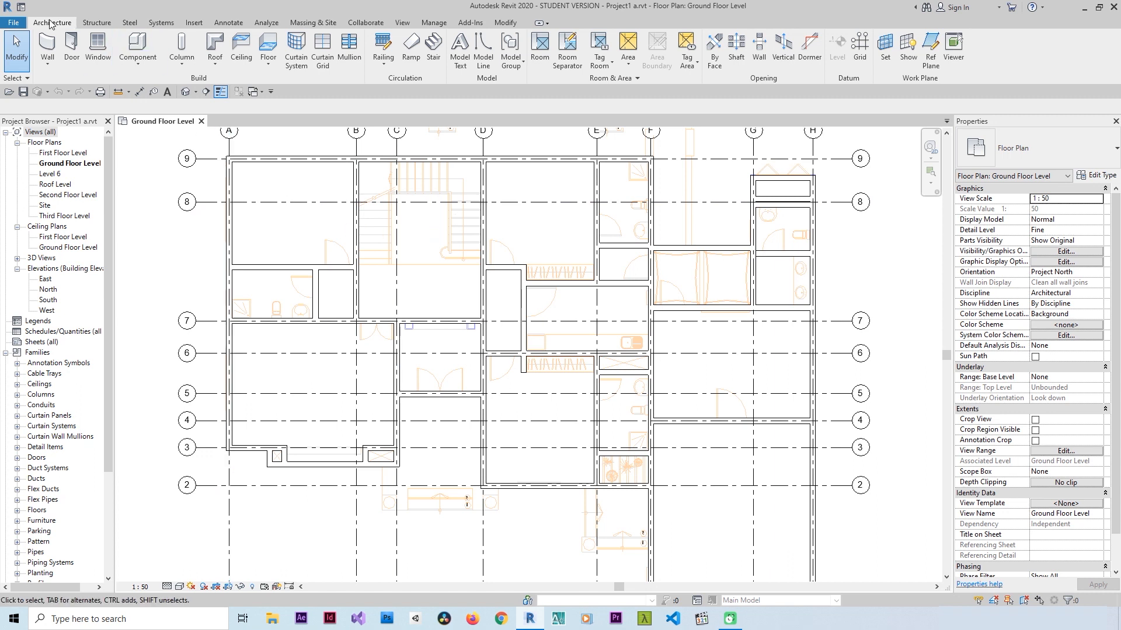
Step: Start placing a door using the M_Single-Flush 0915 x 2134mm type
click(72, 53)
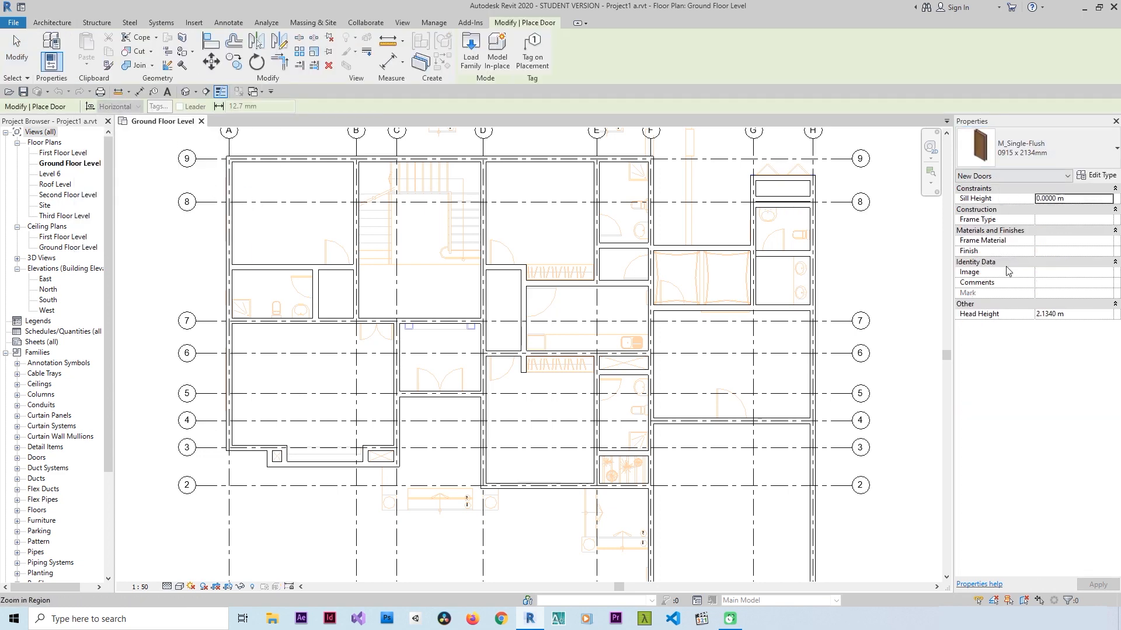
click(1037, 141)
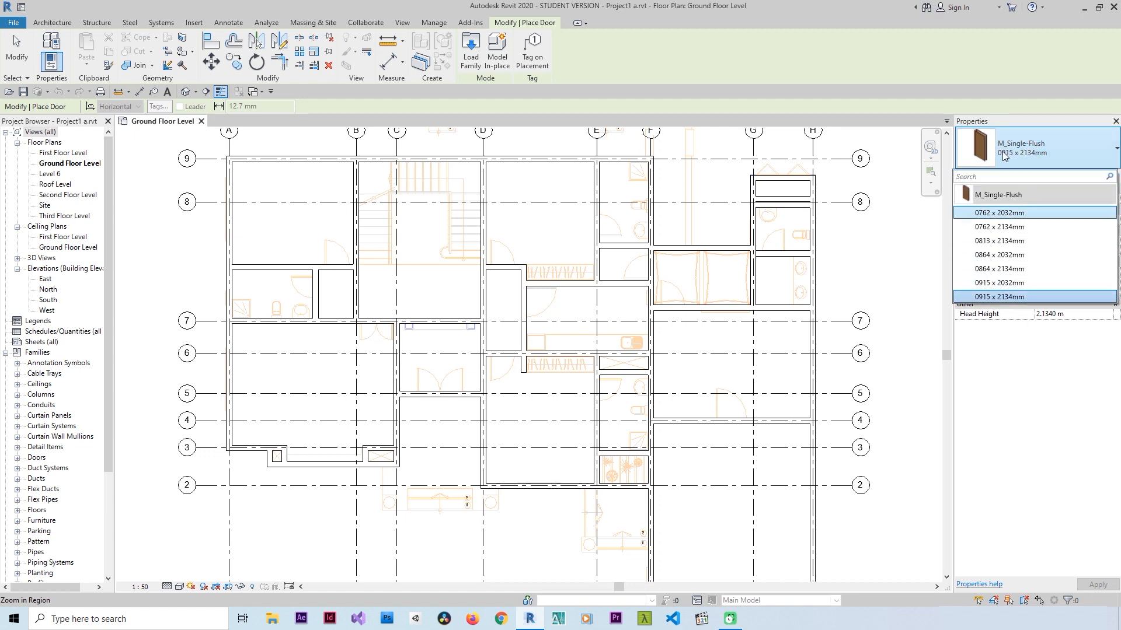
click(1024, 152)
click(1024, 151)
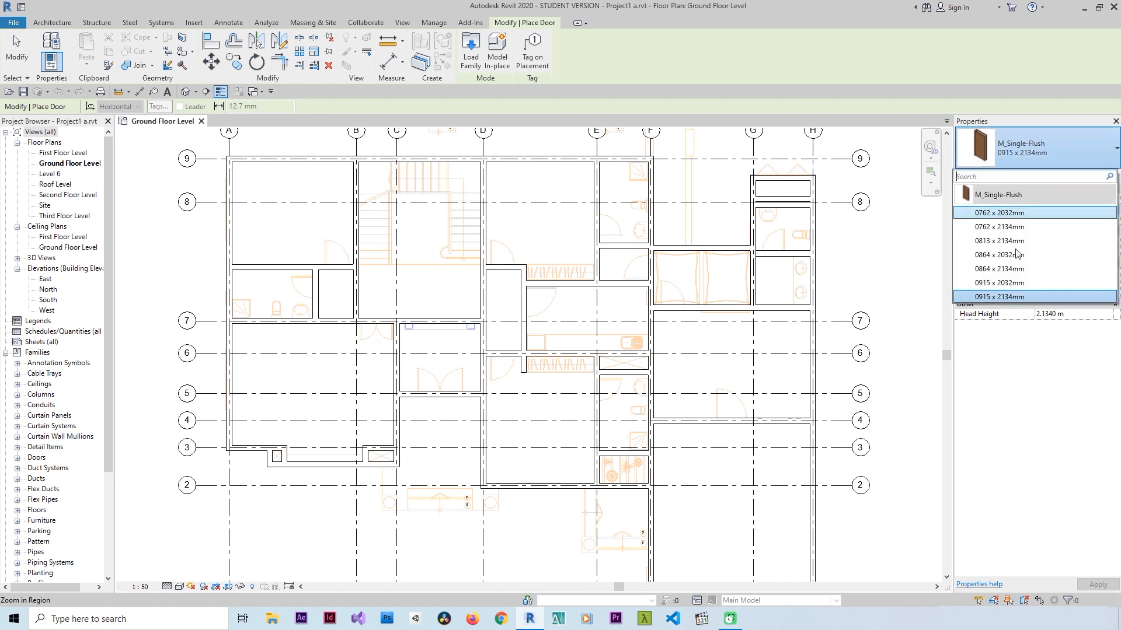
click(1016, 298)
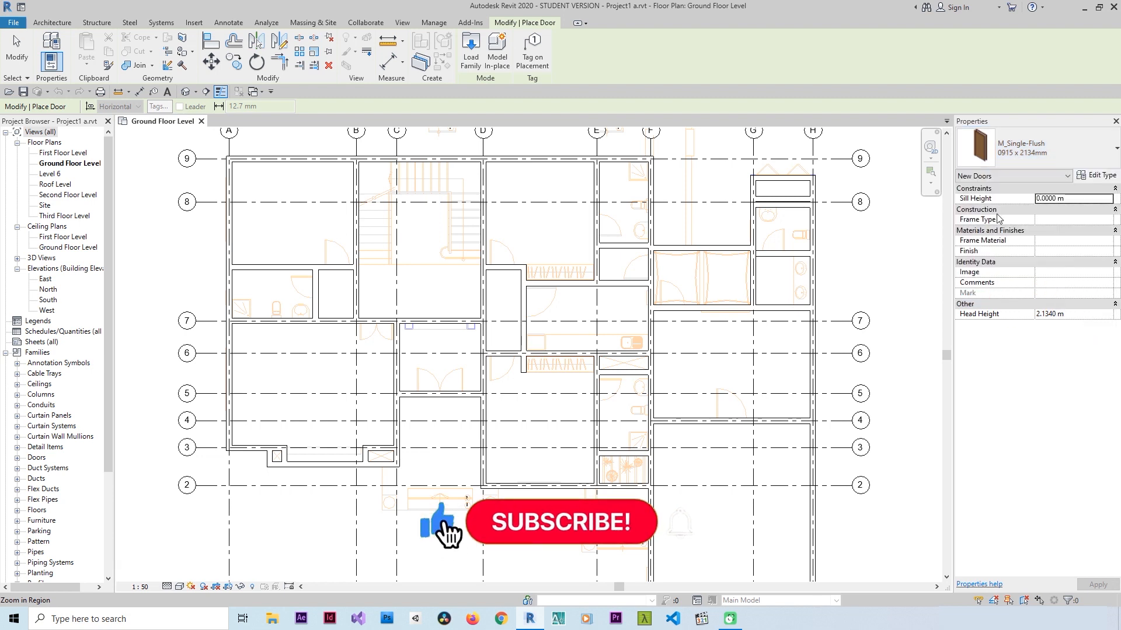
Step: Duplicate the 0915 x 2134mm door type under the name 0900 x 2200mm
click(1096, 176)
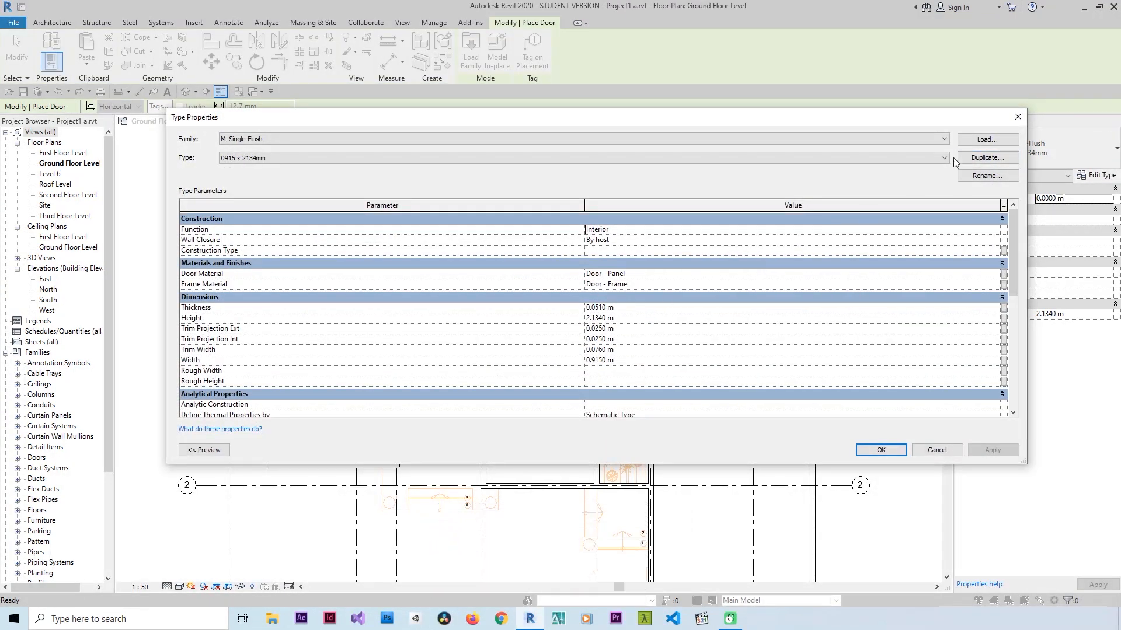
click(998, 161)
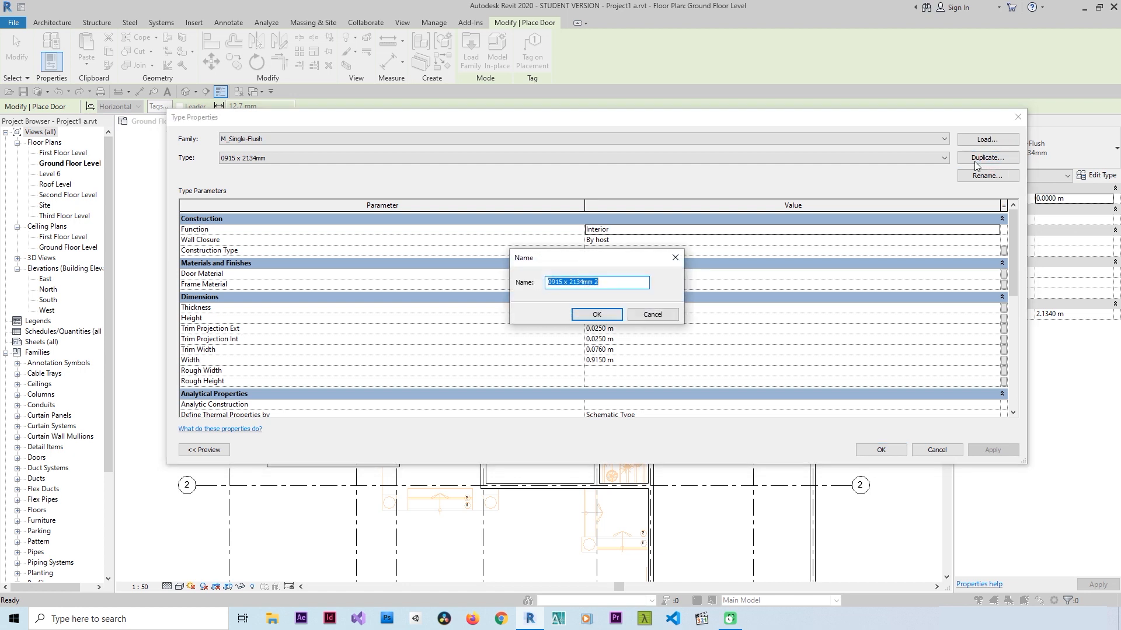
click(619, 282)
key(Right)
key(BackSpace)
key(BackSpace)
text(00)
key(Right)
key(Right)
click(597, 315)
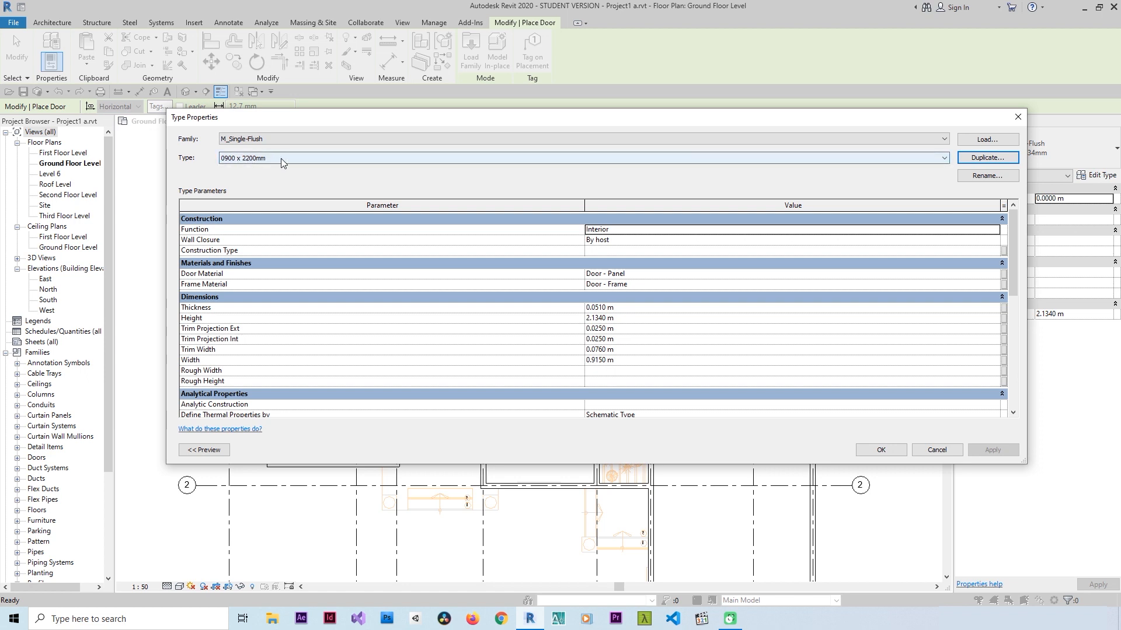
Step: Set the 0900 x 2200mm door type's width to 0.9 m and height to 2.2 m, and use it for placement
click(623, 360)
key(BackSpace)
key(Return)
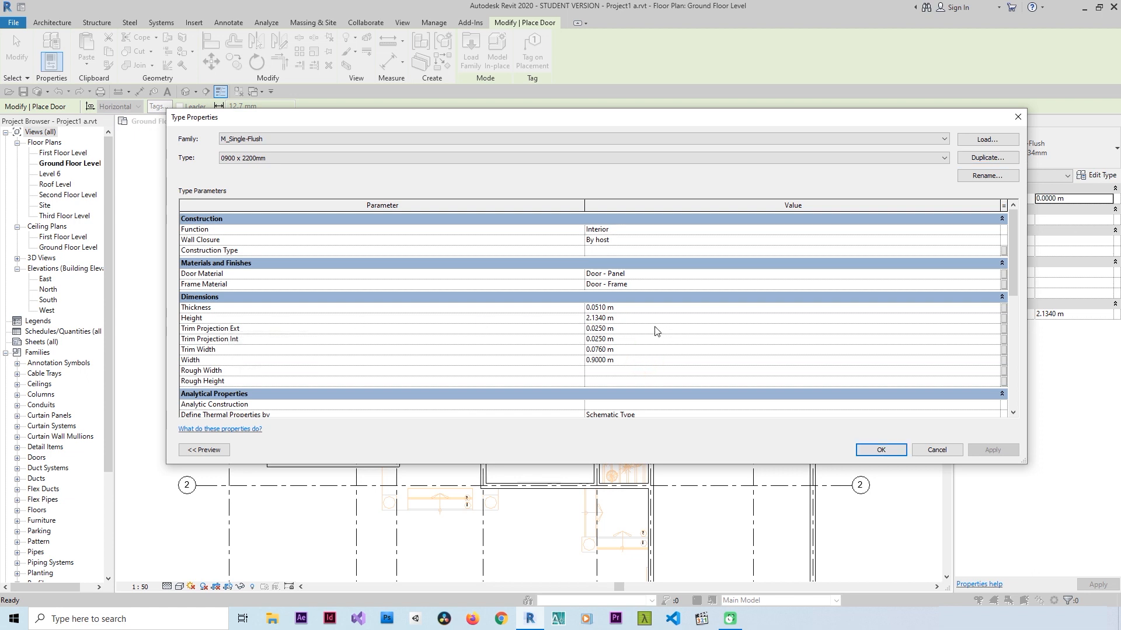
click(636, 318)
text(2)
key(F9)
click(881, 450)
click(1038, 149)
click(1016, 284)
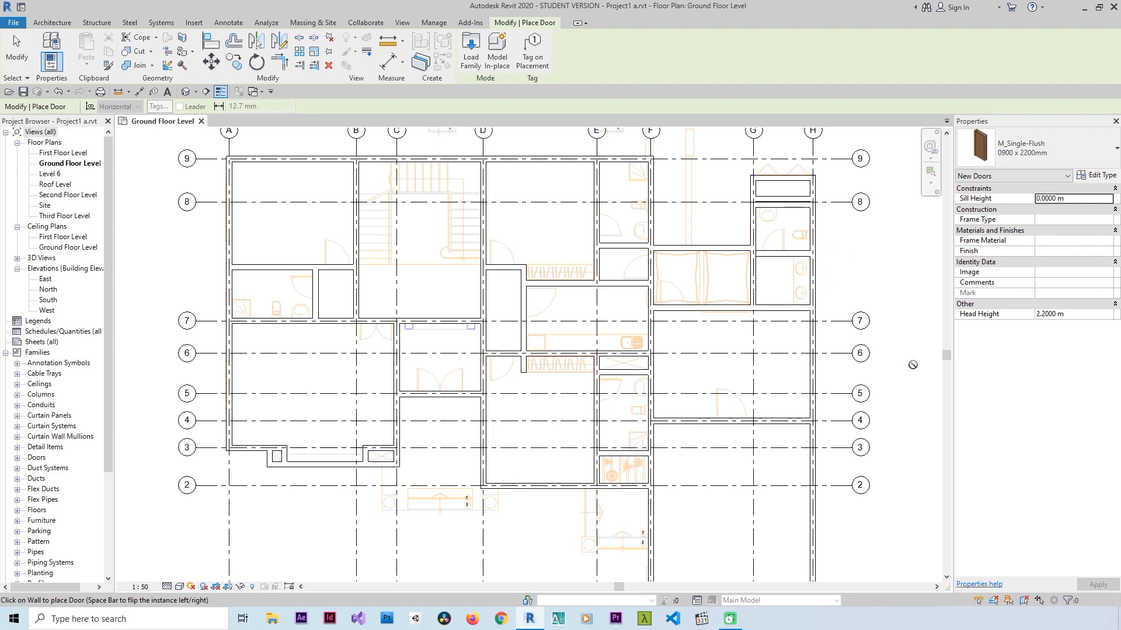
Step: Place a 0900 x 2200mm door in the lower wall of the room between grids A and B, about 0.68 m from grid B
scroll(327, 264, up, 6)
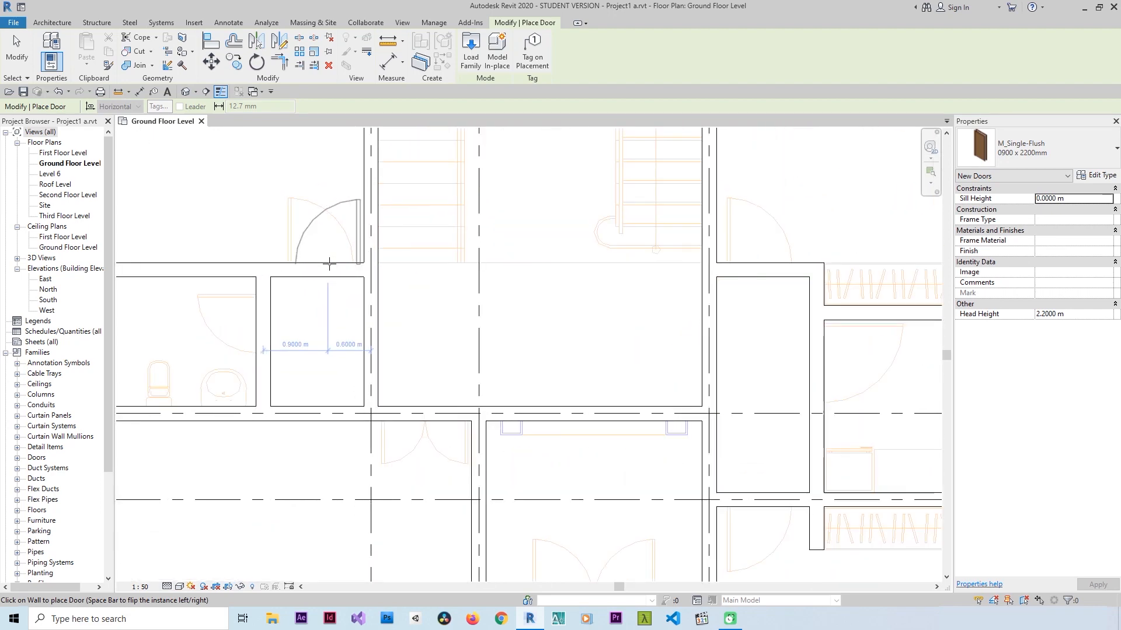
middle_drag(328, 264, 463, 375)
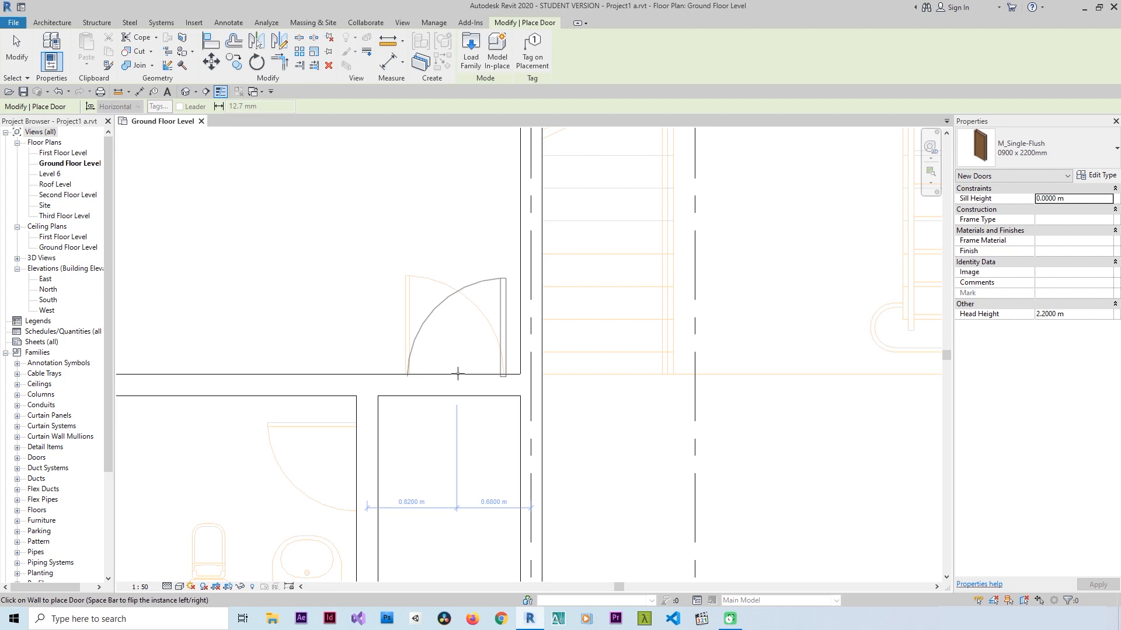
click(458, 373)
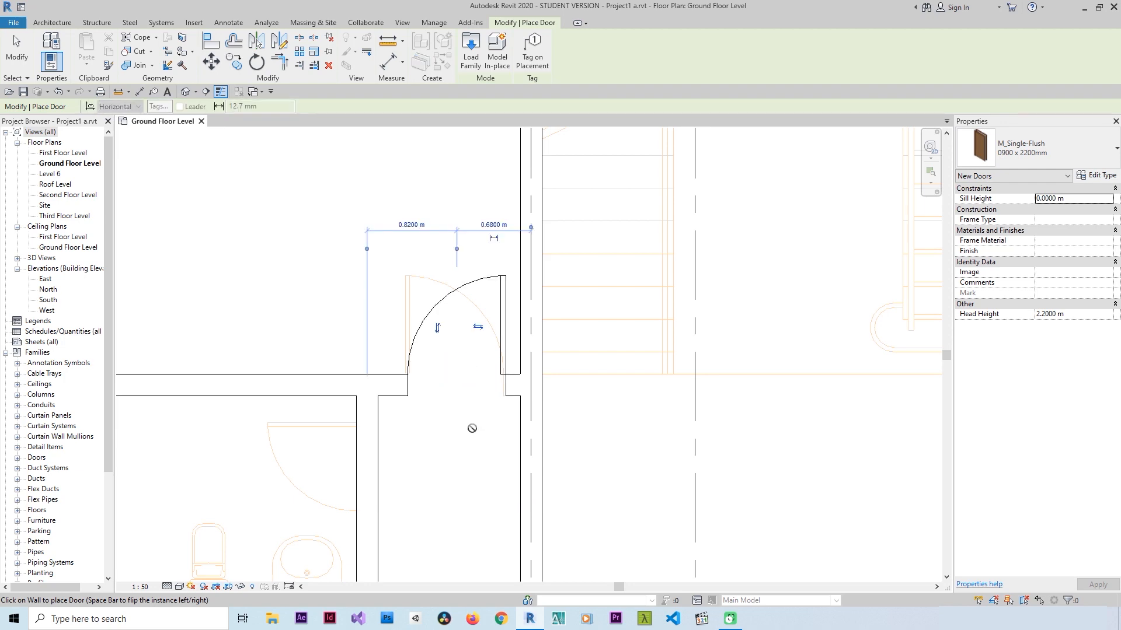
key(Escape)
key(Escape)
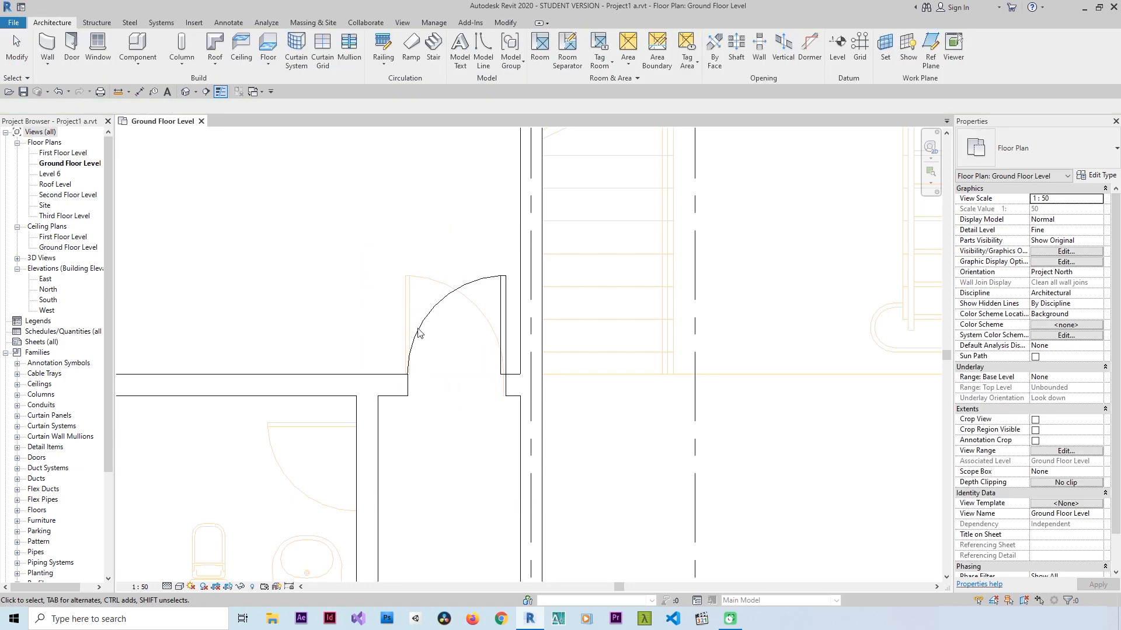
Step: Flip the placed door's hand and facing until its swing matches the door in the underlying drawing
click(426, 322)
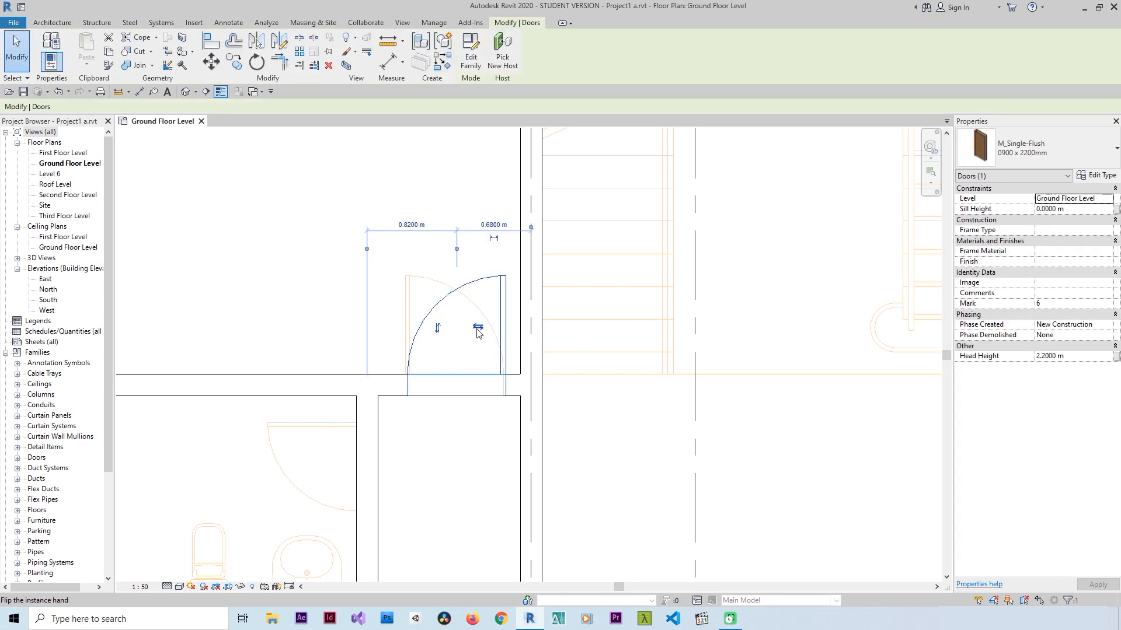
click(440, 333)
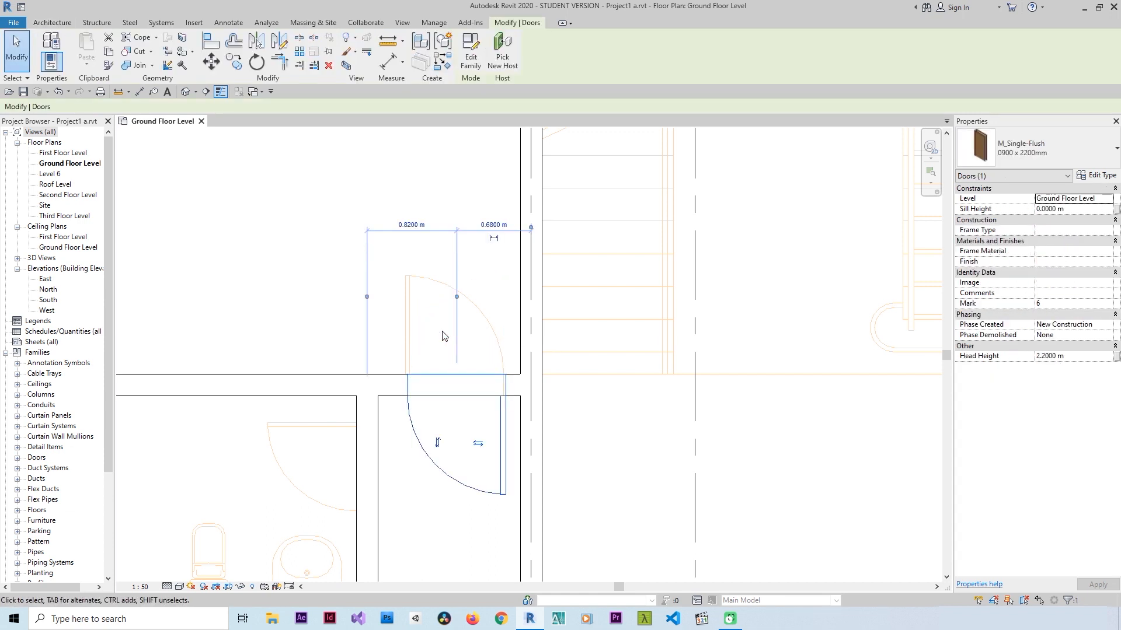
click(438, 442)
click(477, 327)
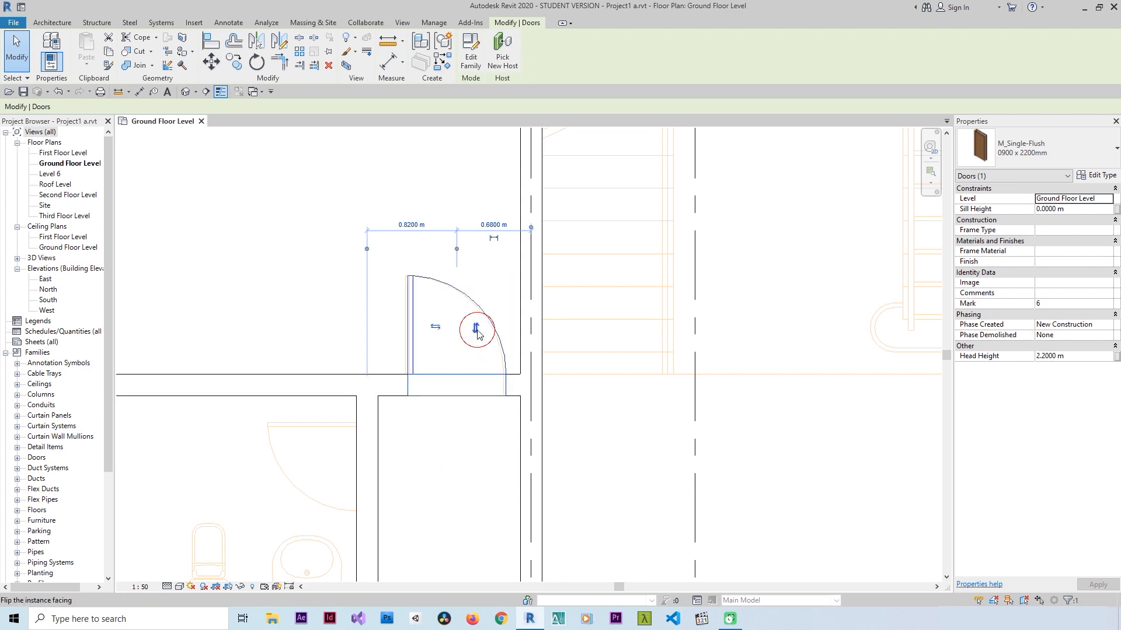
click(437, 329)
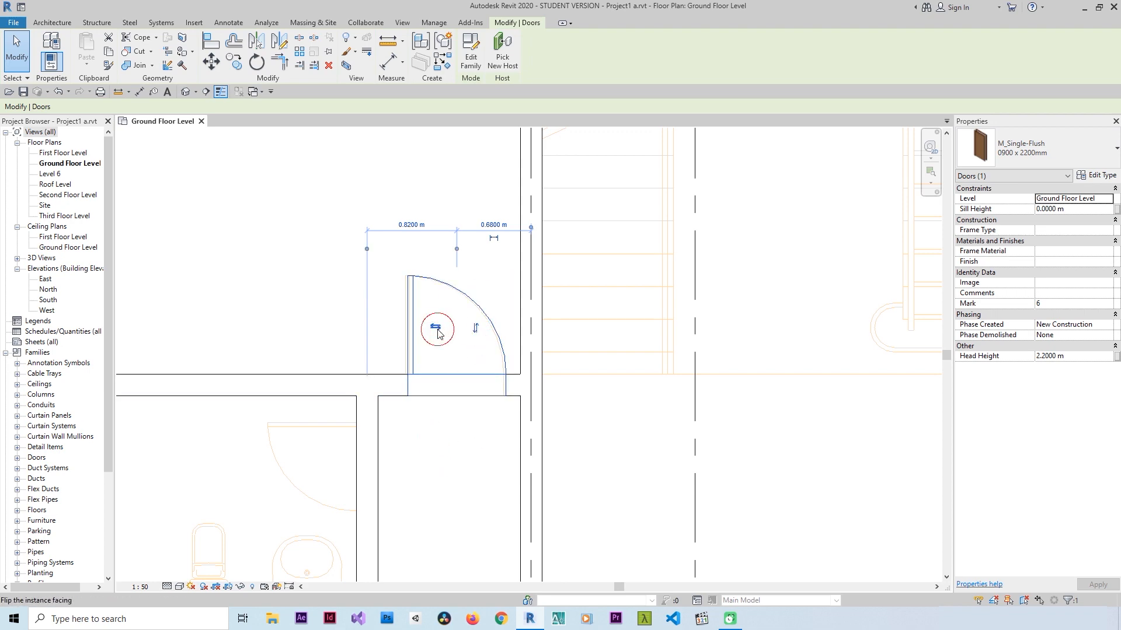
Step: Place a 0900 x 2200mm door beside grid D in the lower wall of the room right of the staircase, flipped to match the underlying drawing
scroll(453, 260, down, 3)
click(457, 376)
scroll(457, 375, down, 2)
scroll(695, 349, up, 3)
scroll(714, 317, up, 3)
click(79, 66)
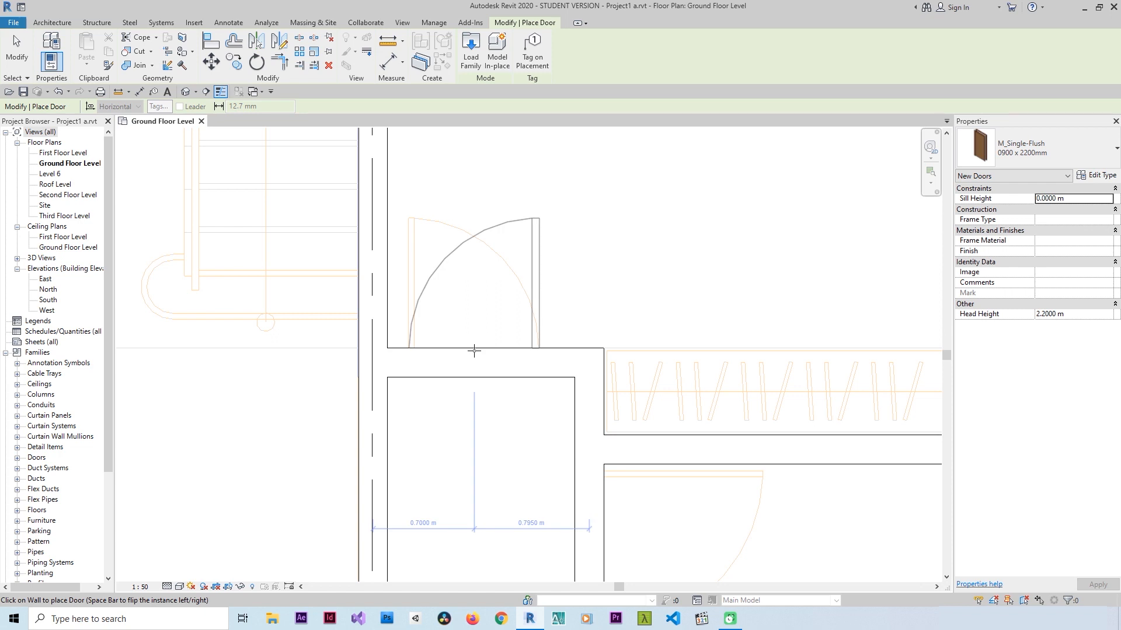
key(space)
key(space)
key(space)
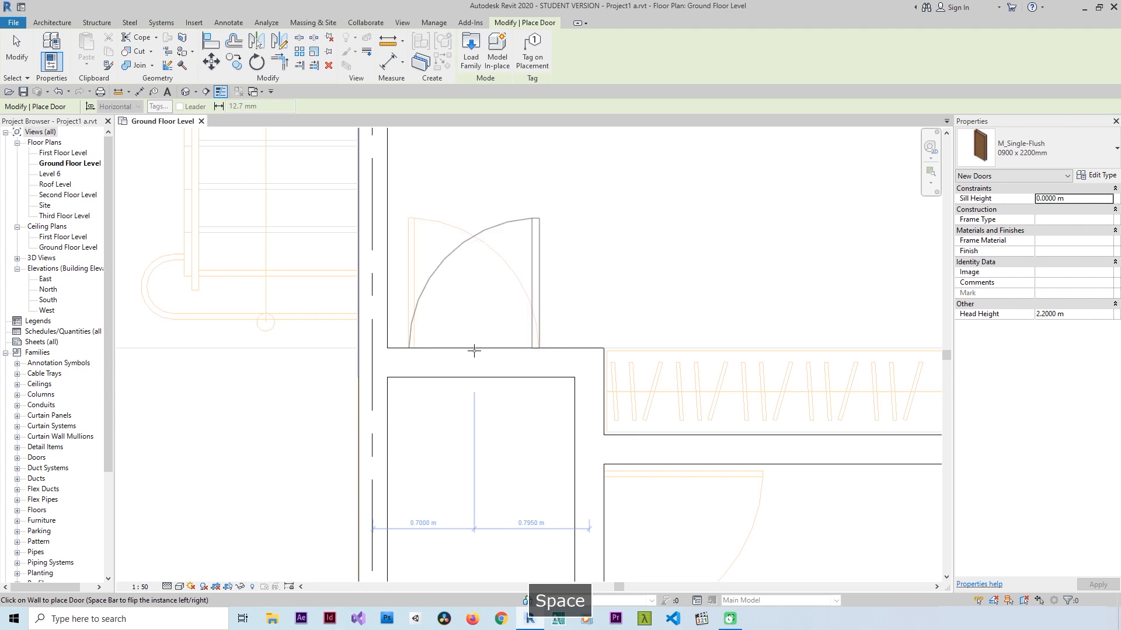
click(474, 350)
key(Escape)
Step: Try to move the new door beside the staircase to 0.8 m from grid D
scroll(479, 260, down, 3)
click(479, 259)
scroll(473, 245, up, 3)
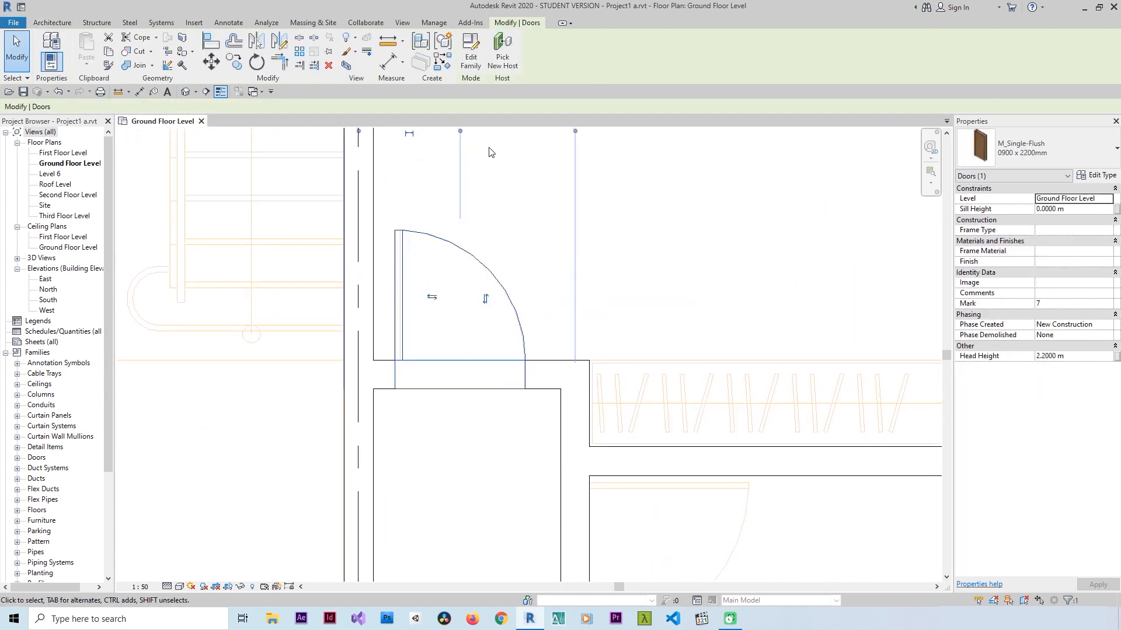
click(419, 220)
text(.)
key(Return)
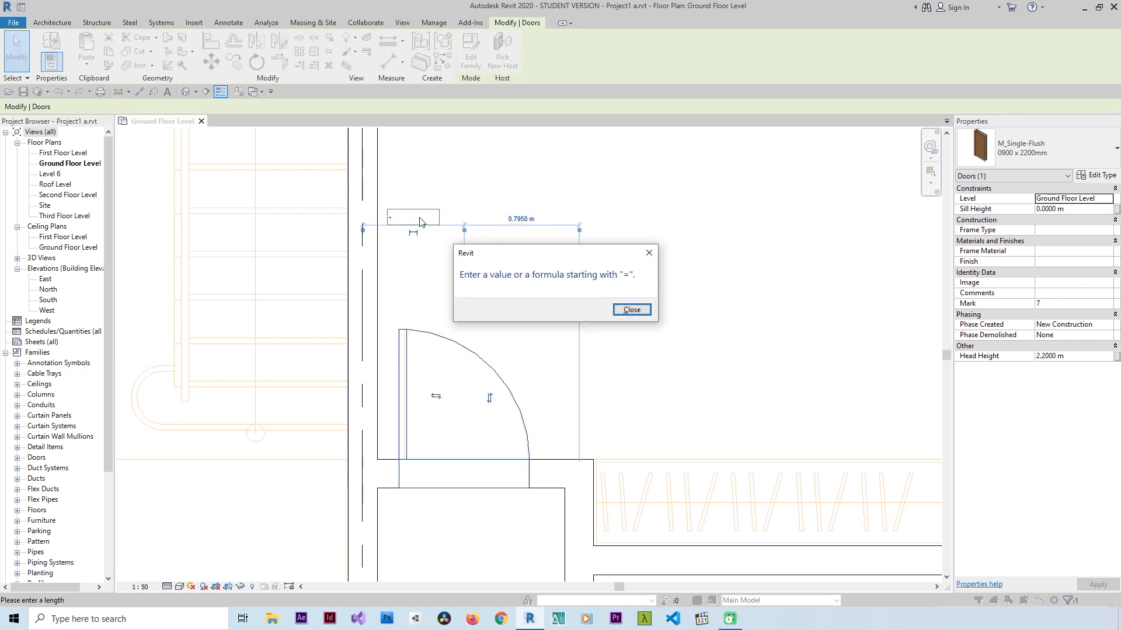
key(Return)
text(8)
key(Return)
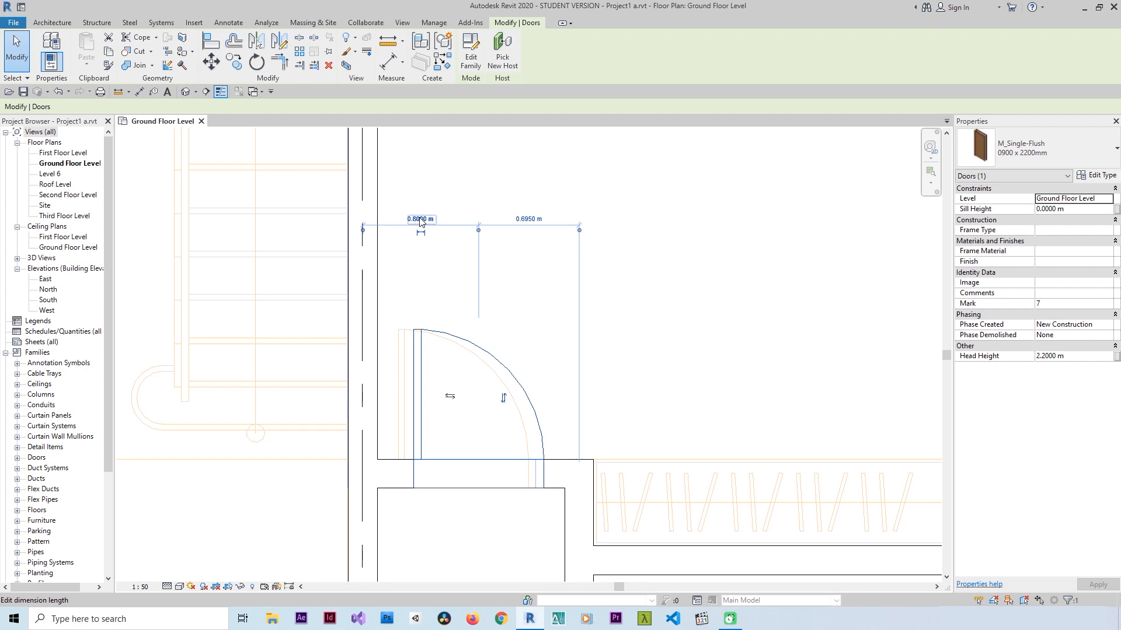
Step: Set the distance between the selected door's centre and grid D to 0.7 m
click(420, 216)
text(.7)
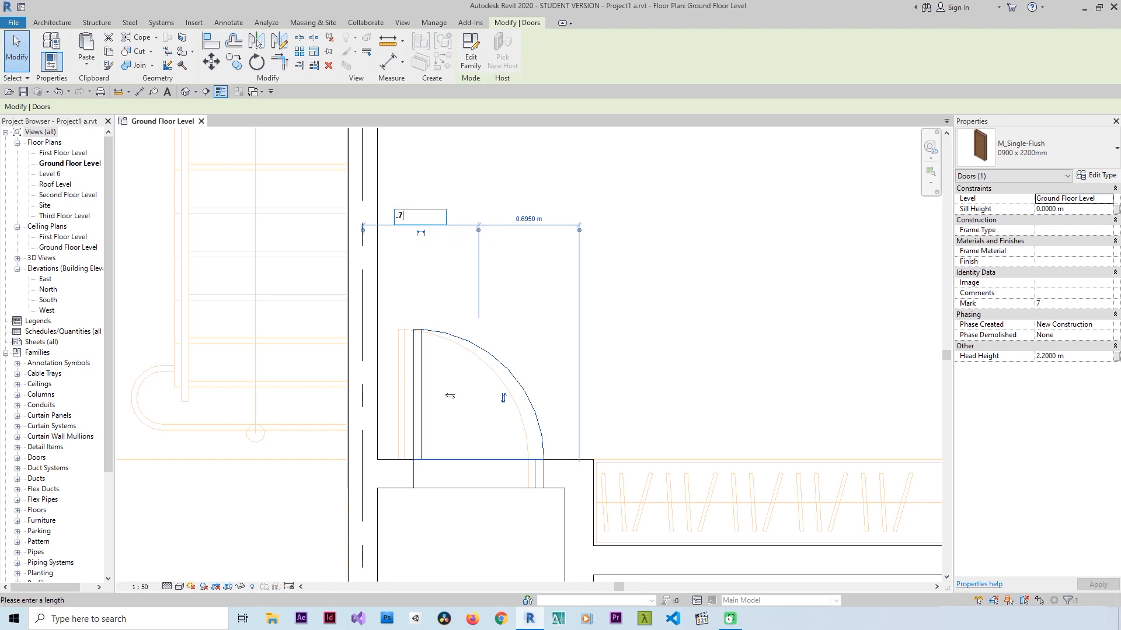
key(Return)
click(471, 172)
Step: Place a 0900 x 2200mm door in the wall on grid 6, 0.7 m from grid D, swinging into the room below
scroll(473, 171, down, 3)
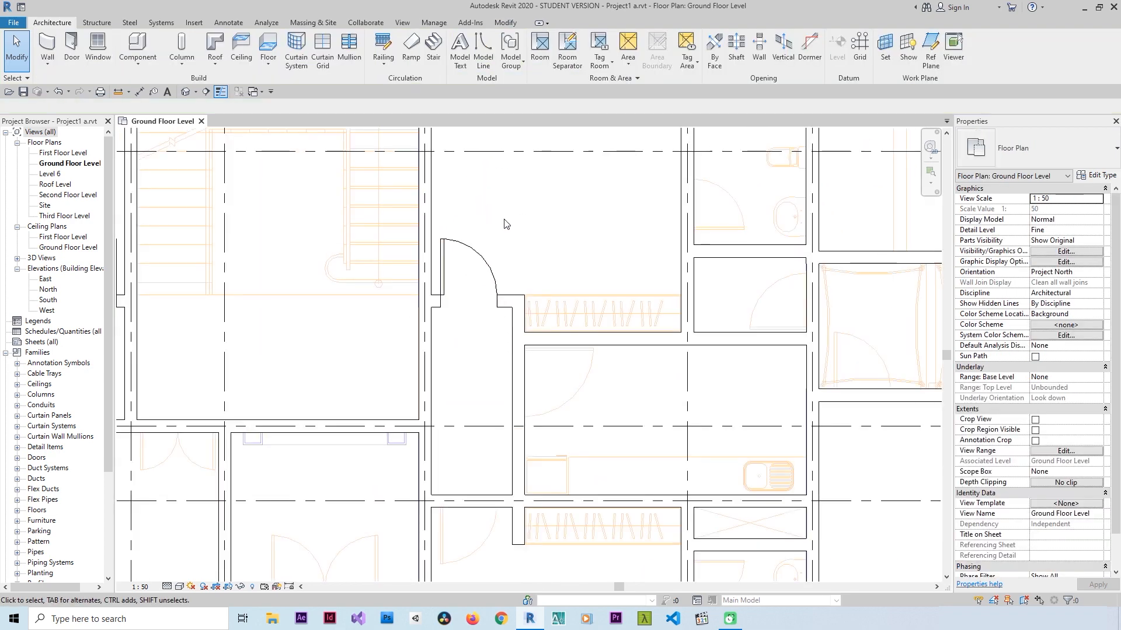
middle_drag(489, 231, 506, 304)
scroll(518, 236, down, 2)
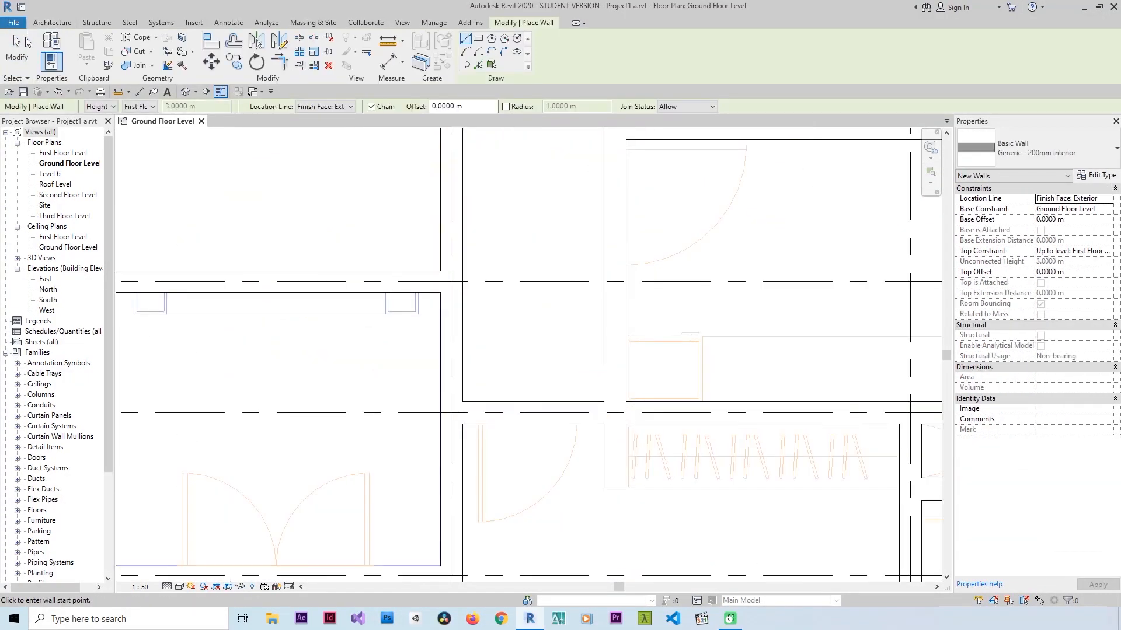
click(16, 46)
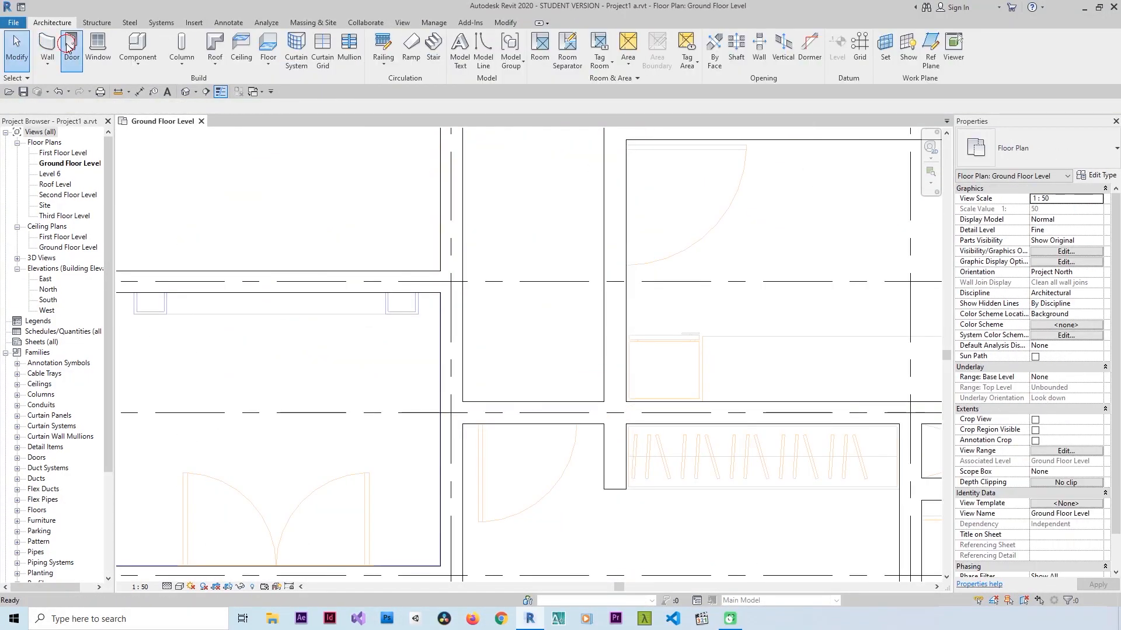
click(71, 47)
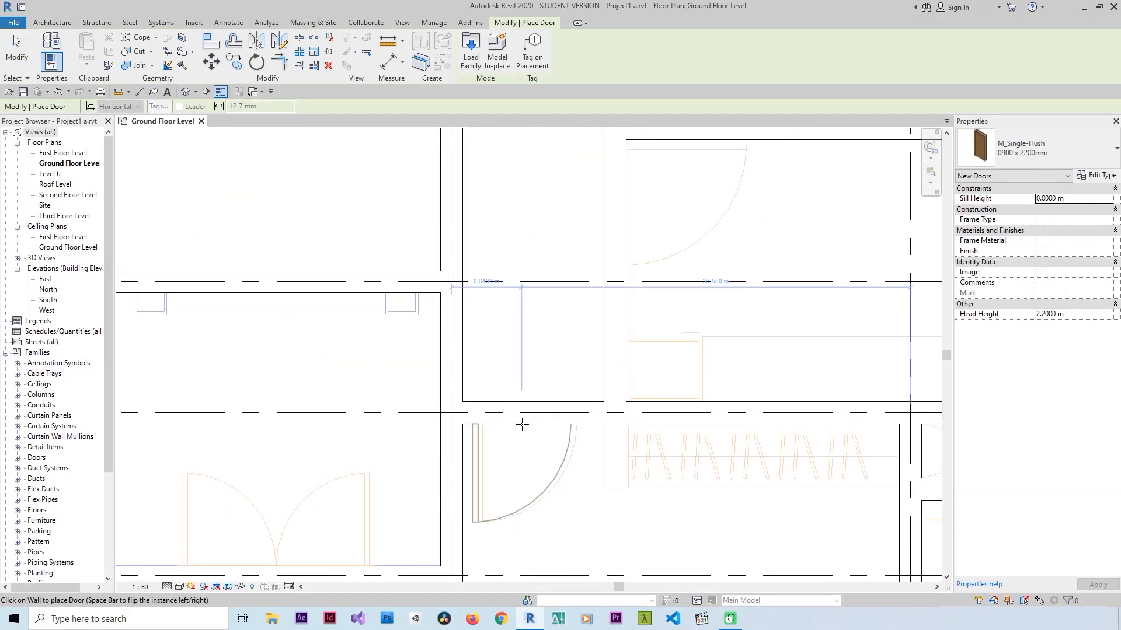
scroll(525, 408, down, 5)
Step: Examine the drawn bathroom door openings between grids E and F against the 0900 x 2200mm door preview
scroll(649, 322, up, 6)
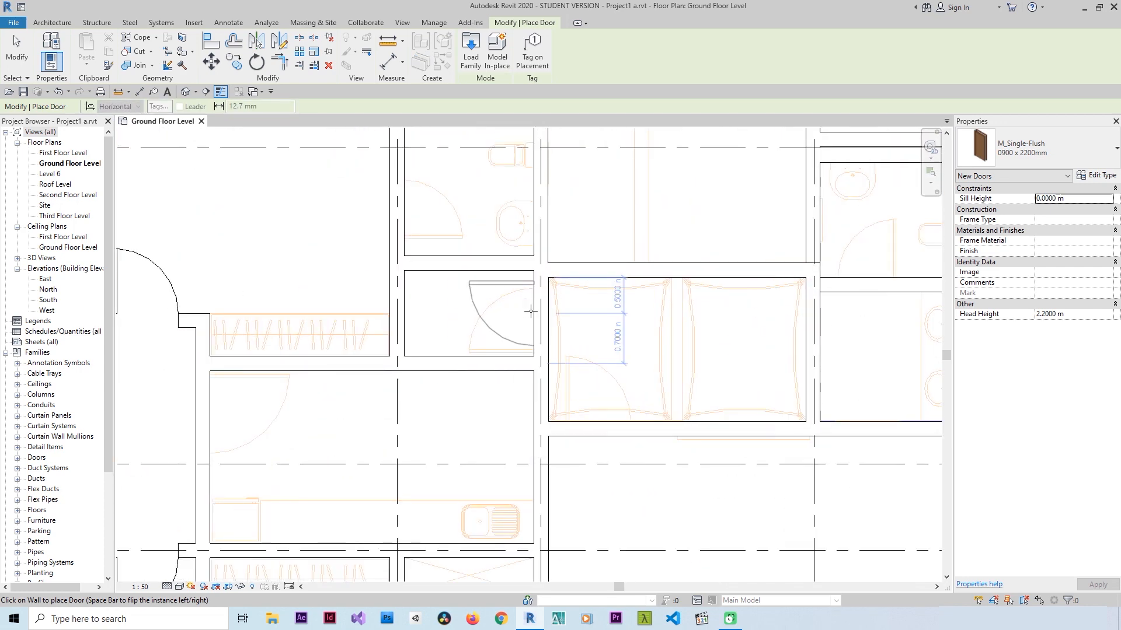
scroll(461, 255, down, 2)
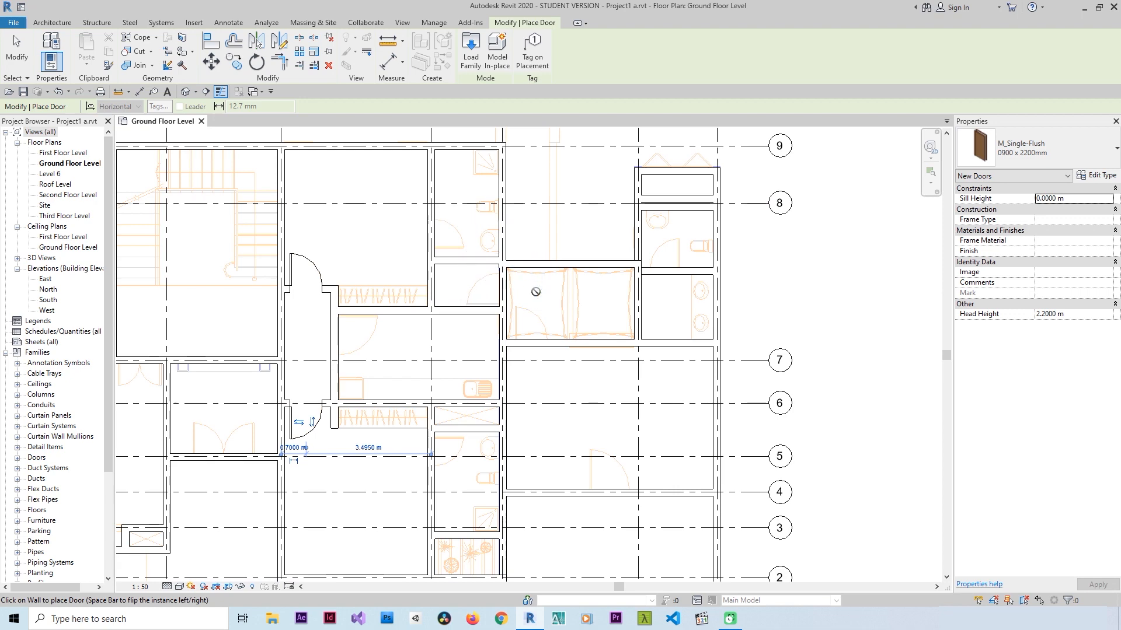
scroll(439, 466, up, 5)
middle_drag(453, 450, 557, 252)
scroll(604, 191, down, 2)
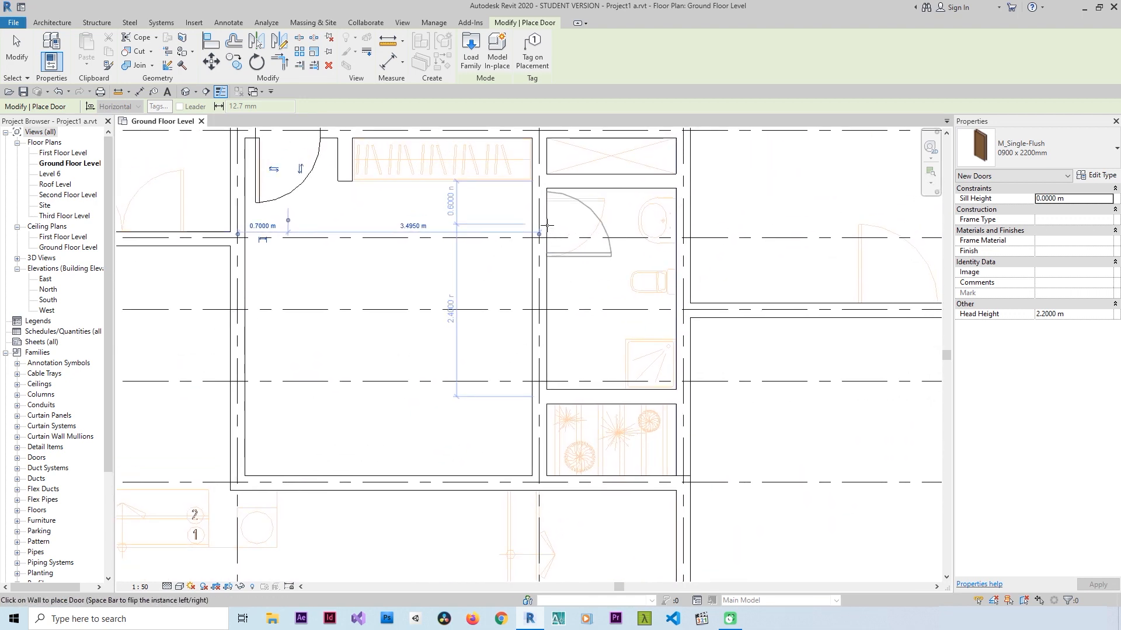
scroll(541, 279, down, 3)
scroll(569, 245, up, 6)
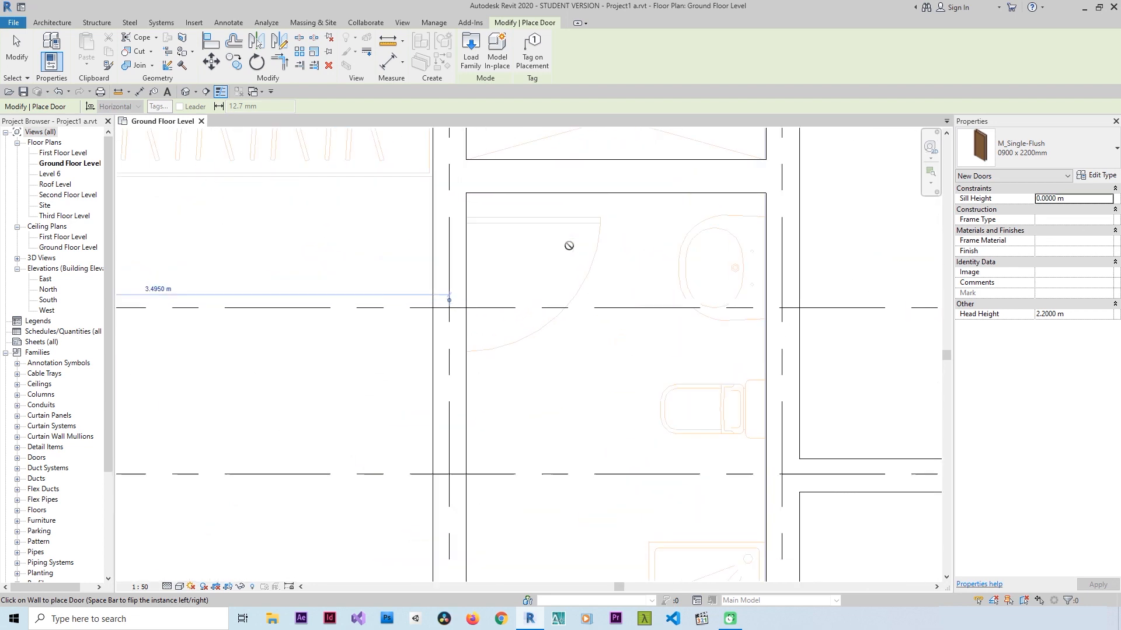
scroll(543, 298, down, 2)
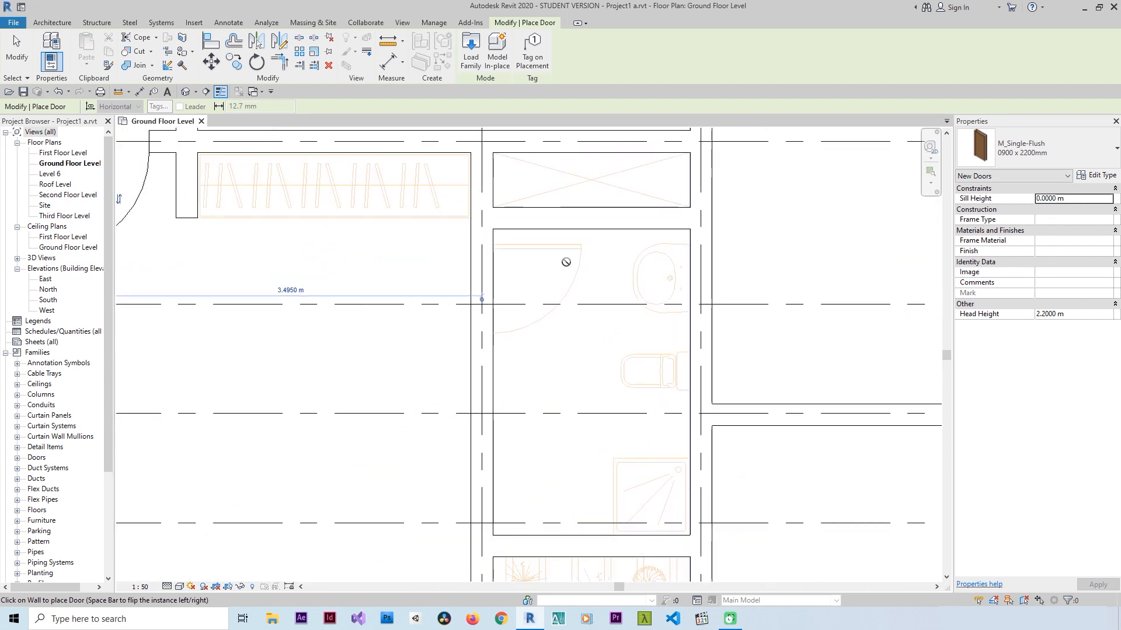
Step: Restart the Door command and duplicate the M_Single-Flush 0900 x 2200mm type under the name 0800 x 2200mm
click(17, 49)
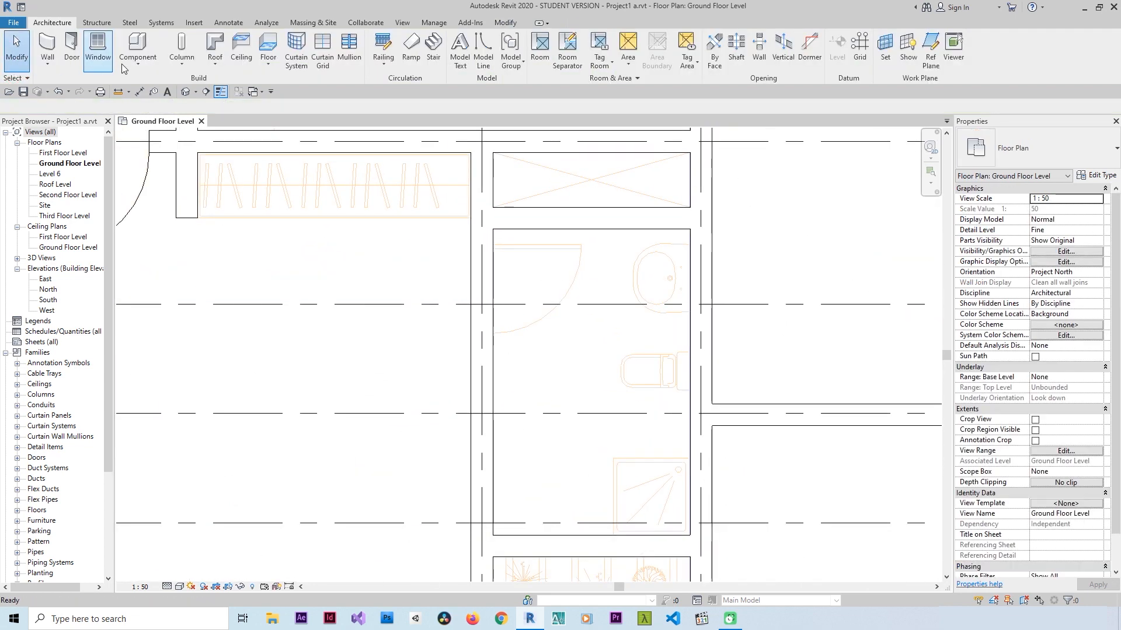
click(71, 49)
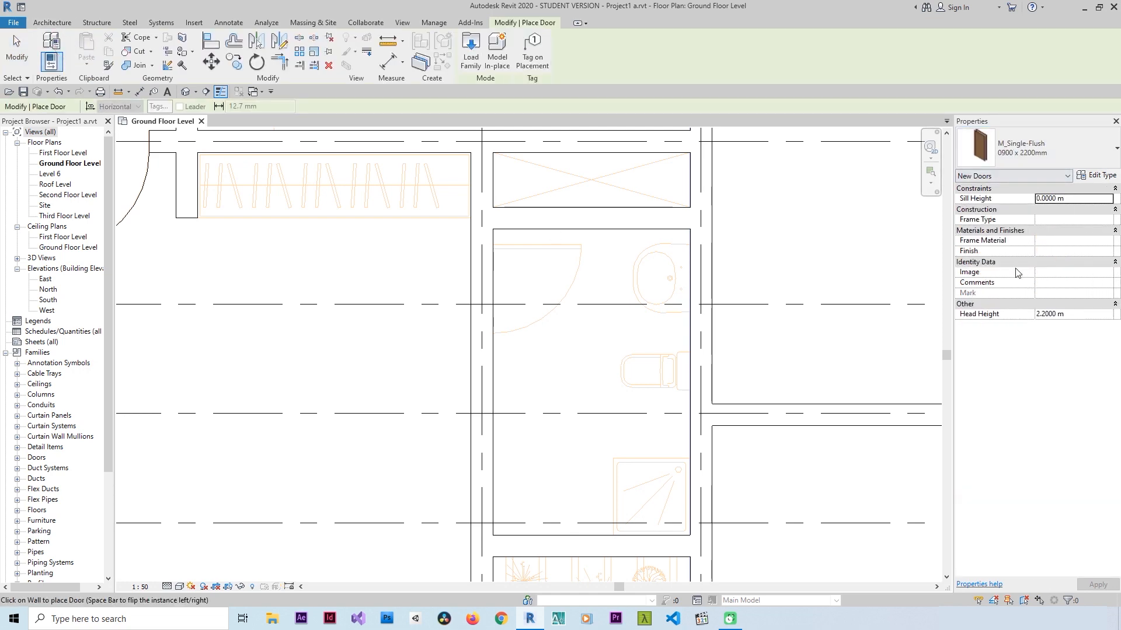
click(1097, 175)
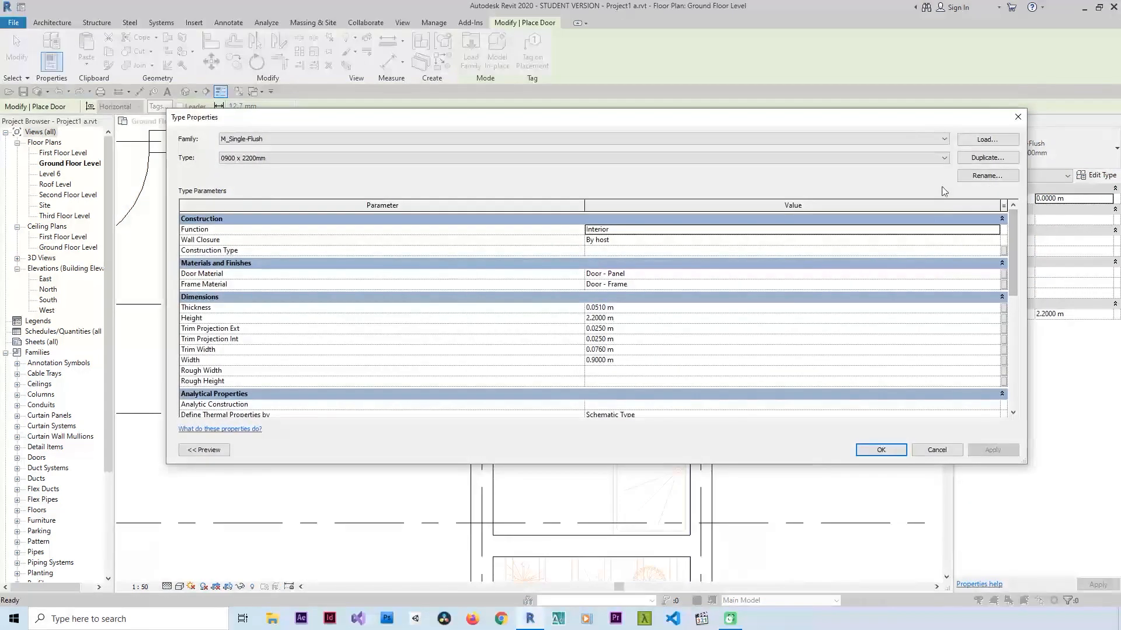
click(972, 159)
click(607, 280)
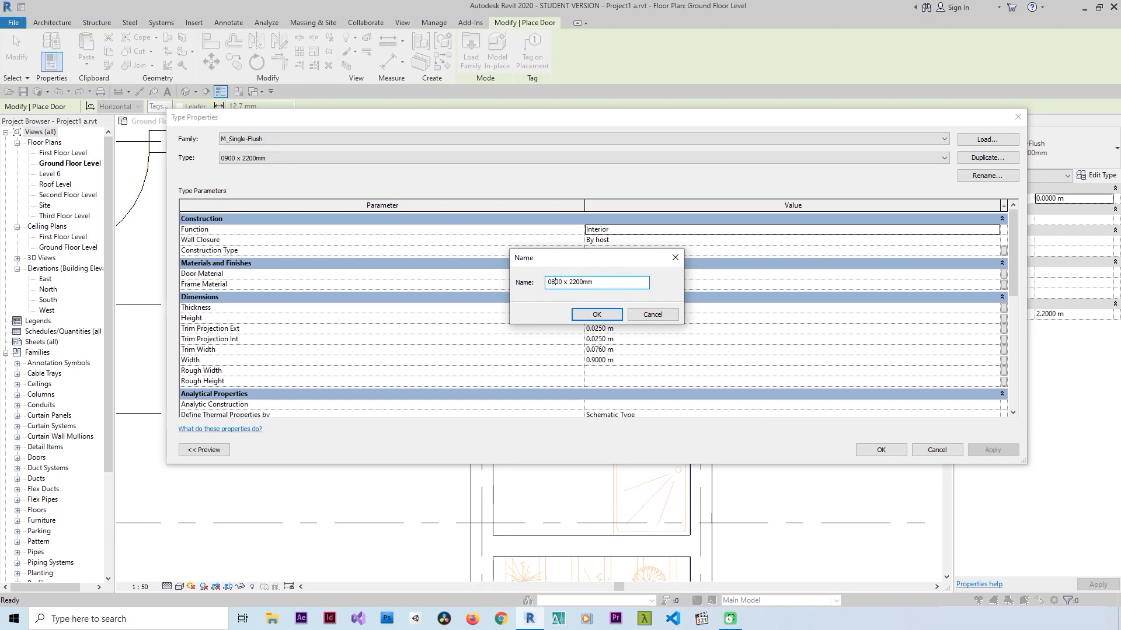
click(596, 316)
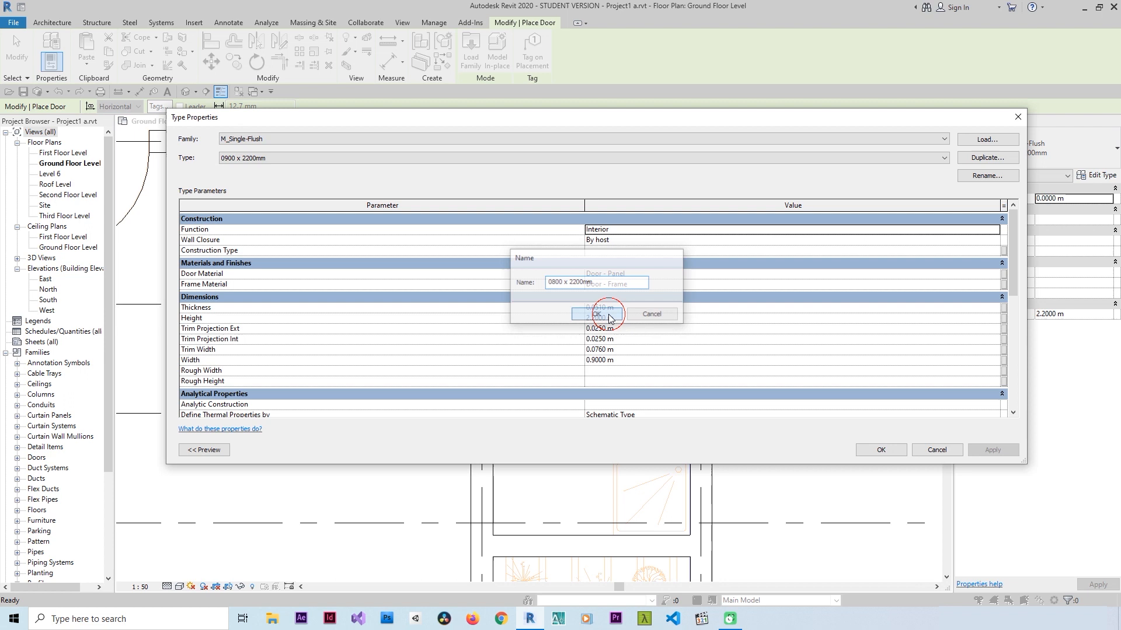
Step: Set the width of the 0800 x 2200mm door type to 0.8 m and accept the type properties
click(622, 362)
text(.8)
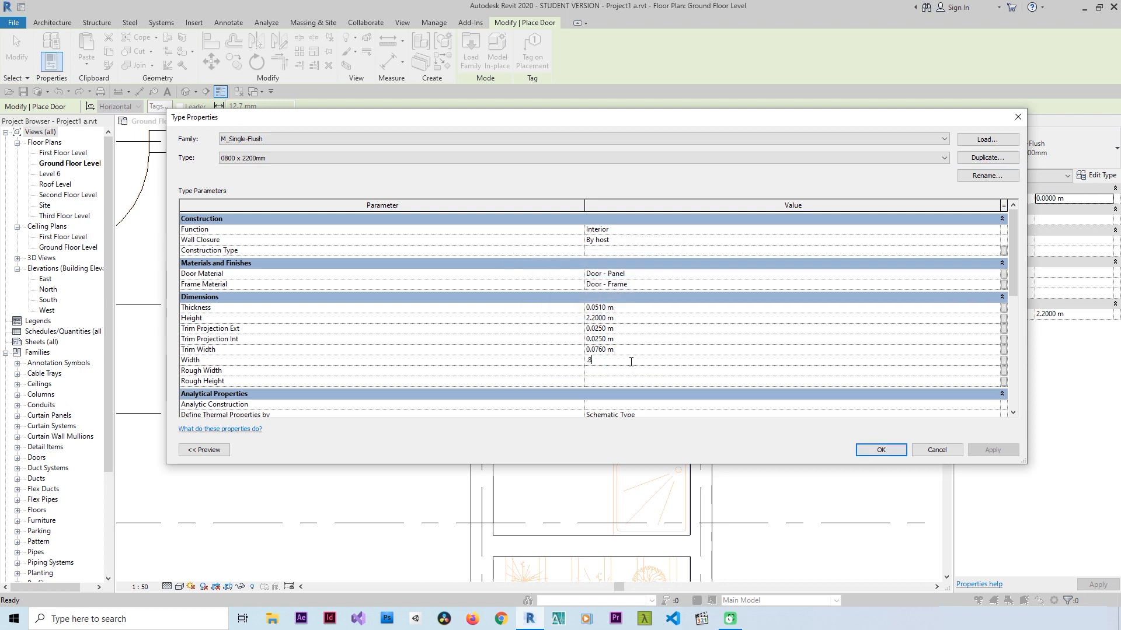
key(Return)
click(881, 449)
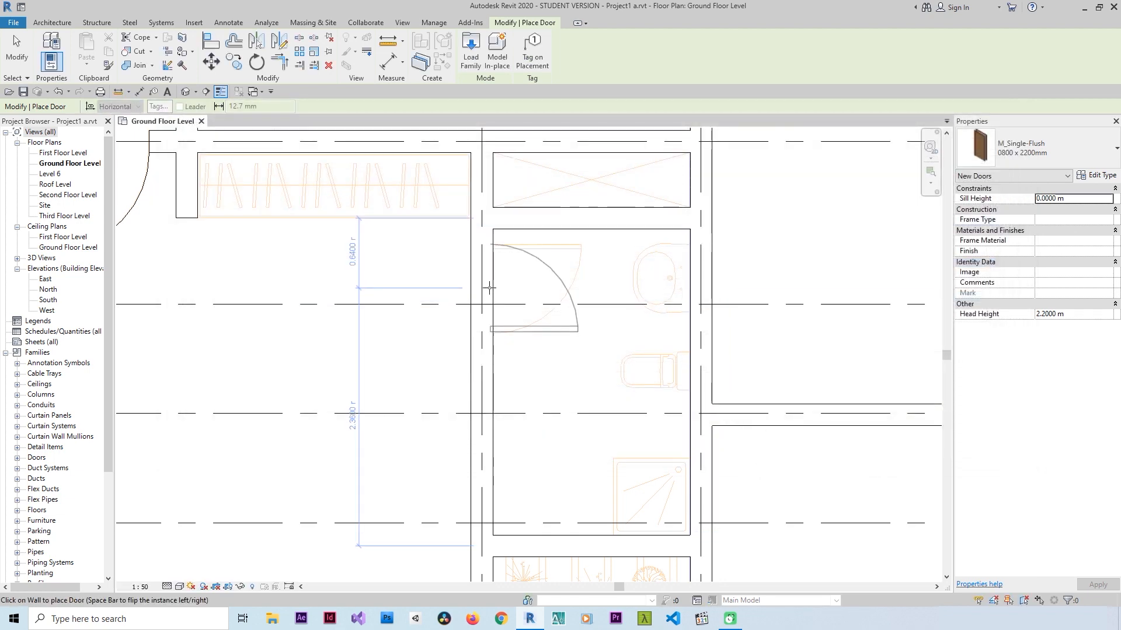
Step: Place 0800 x 2200mm doors in the grid E wall at the drawn openings of the lower and upper bathrooms, swinging into the bathrooms
key(space)
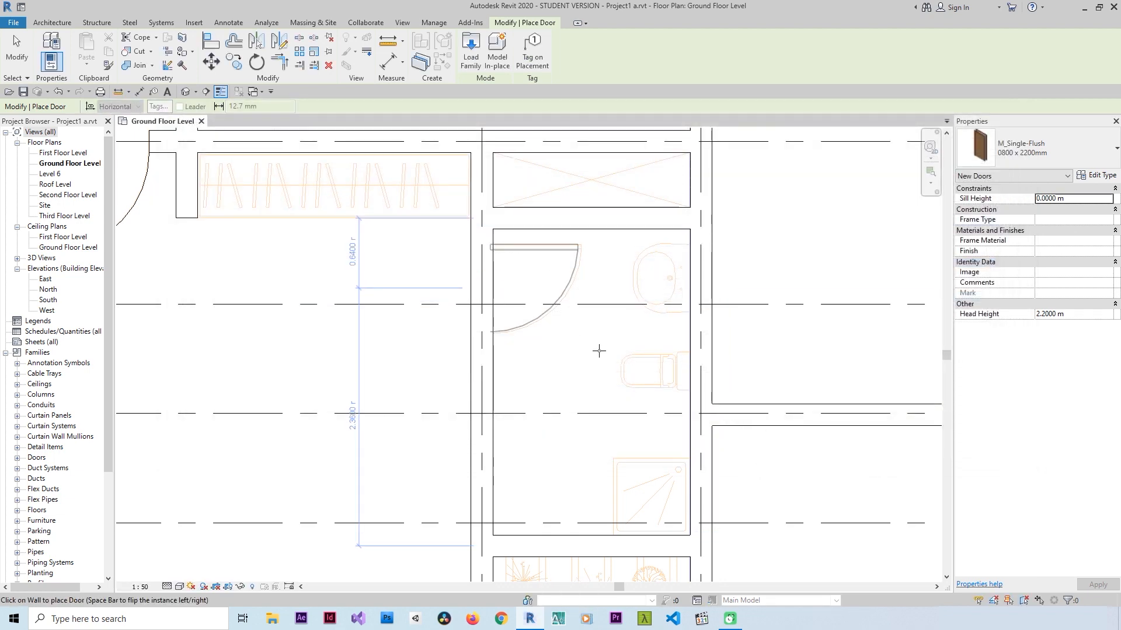
scroll(598, 315, down, 5)
scroll(607, 186, up, 6)
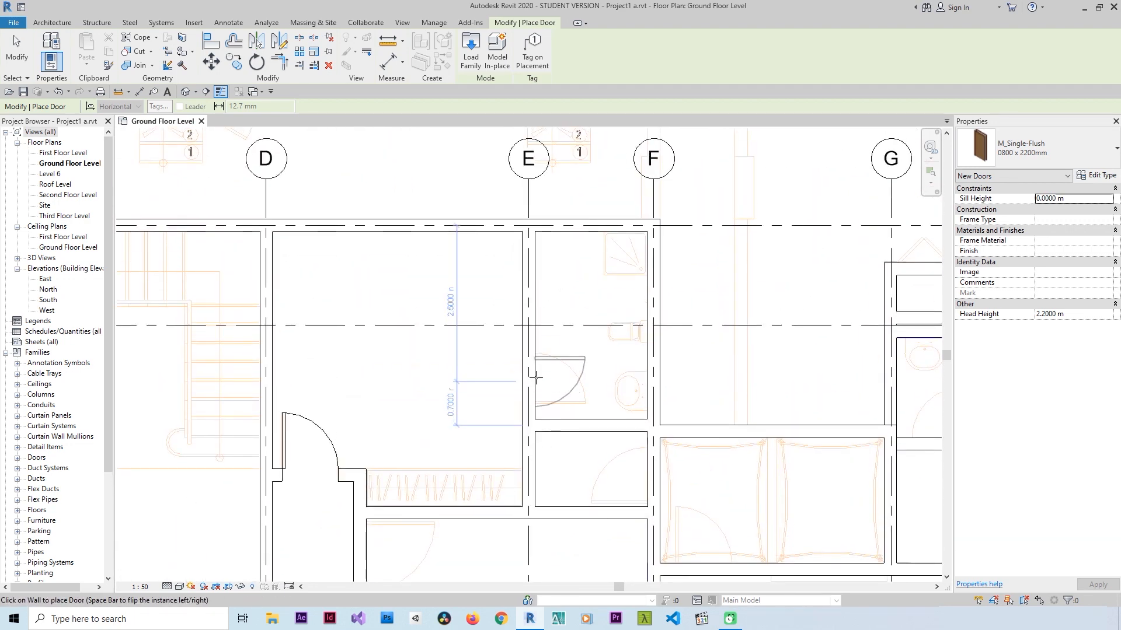
key(space)
click(536, 378)
scroll(536, 377, down, 4)
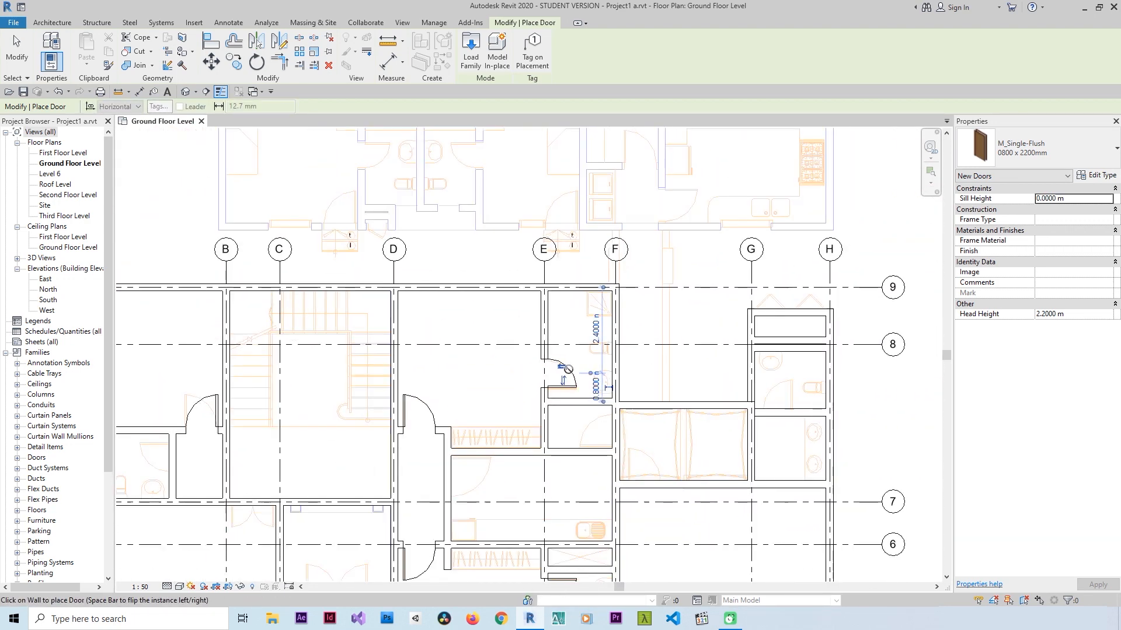
Step: Place 0800 x 2200mm doors in the bathroom wall between grids A and B and in the toilet wall between grids G and H, swinging inward
scroll(356, 378, up, 5)
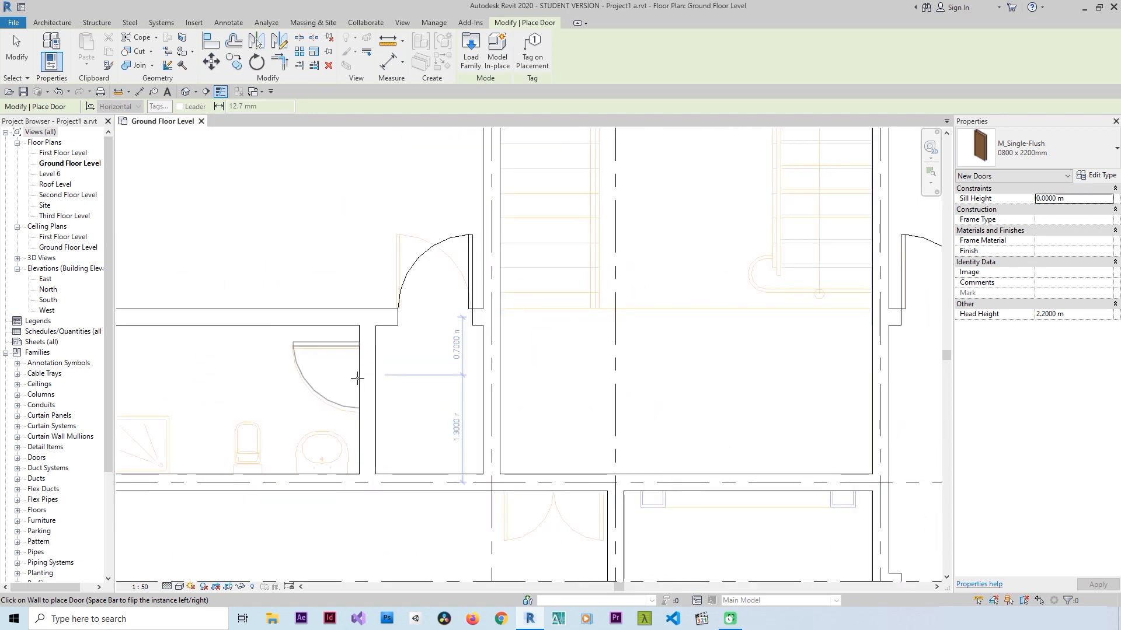
click(358, 378)
scroll(357, 378, down, 5)
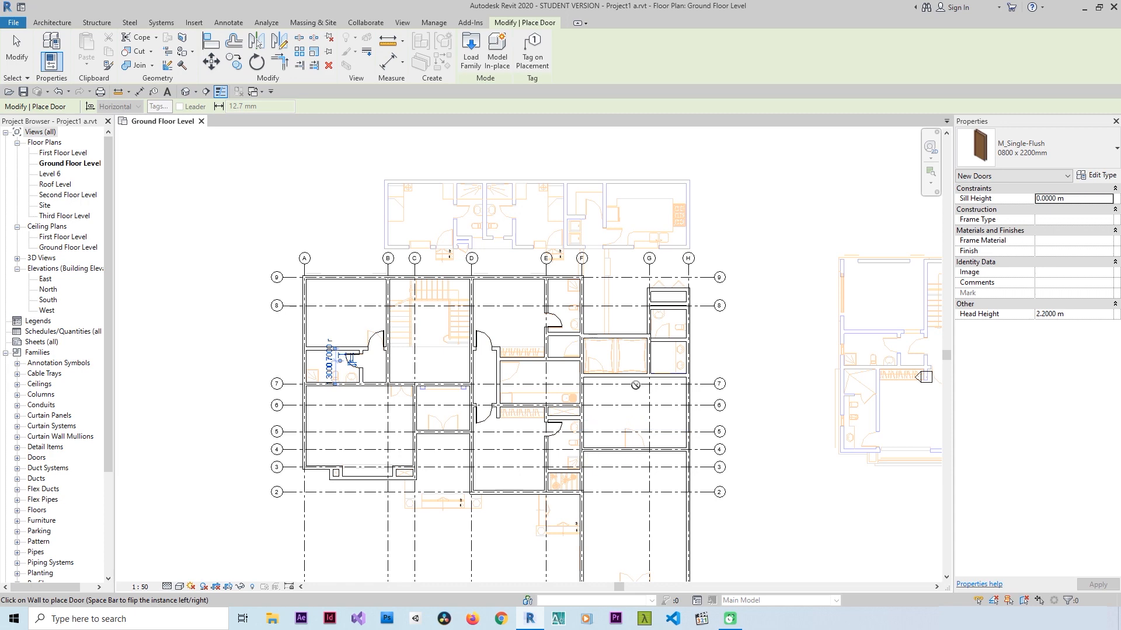
scroll(664, 326, up, 5)
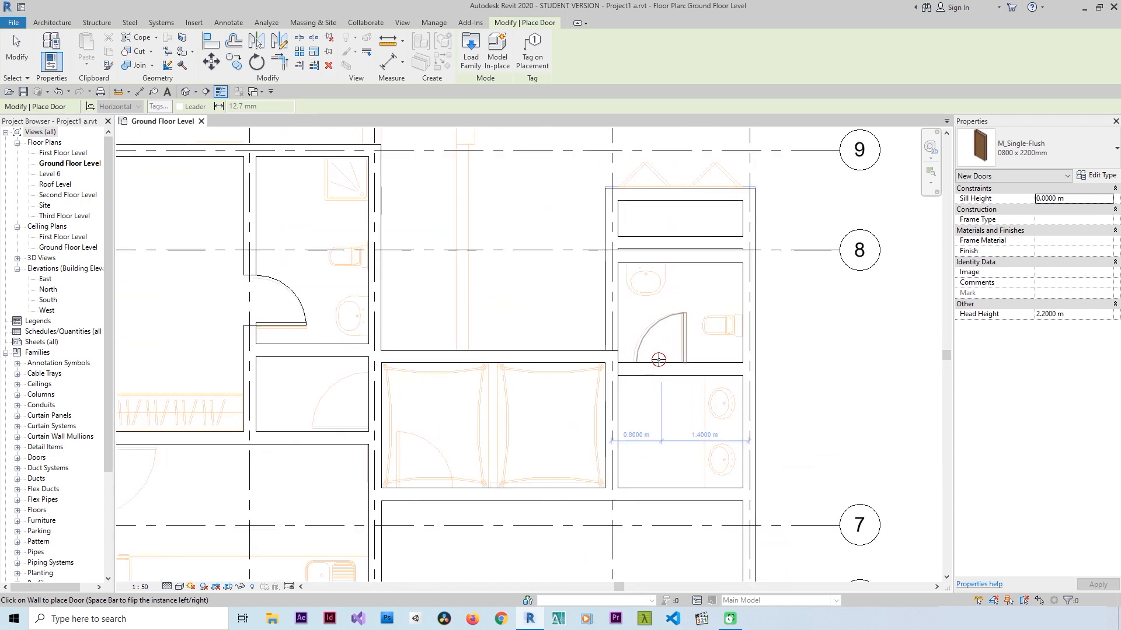
scroll(659, 359, down, 5)
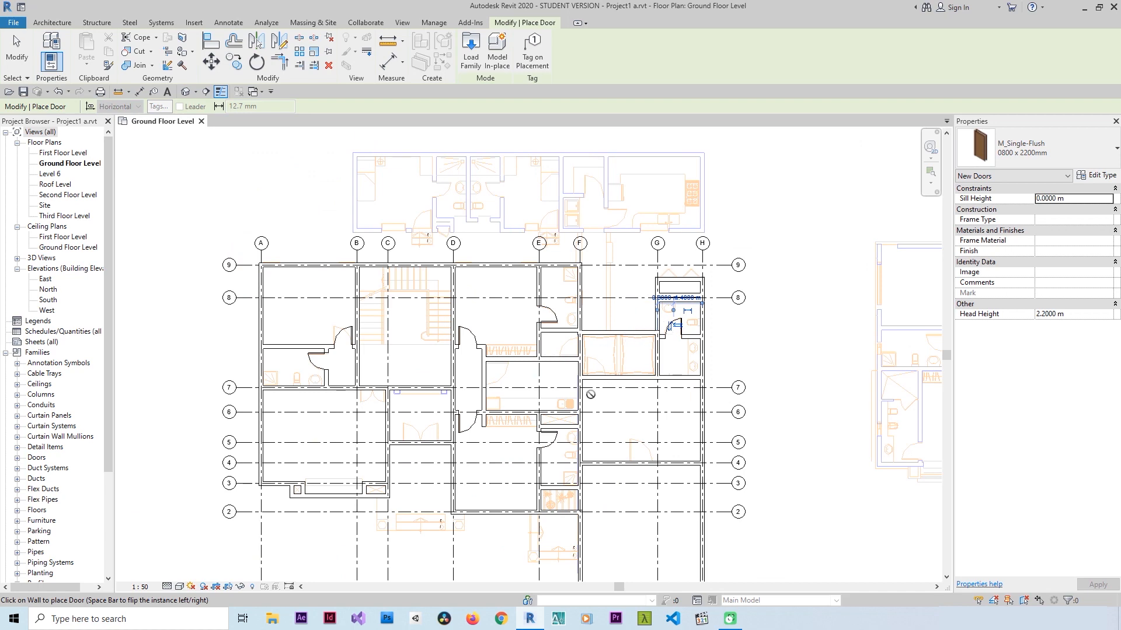
Step: Place an 0800 x 2200mm door in the wall just above grid 7, about 0.8 m from grid F, swinging into the room above
scroll(590, 395, up, 3)
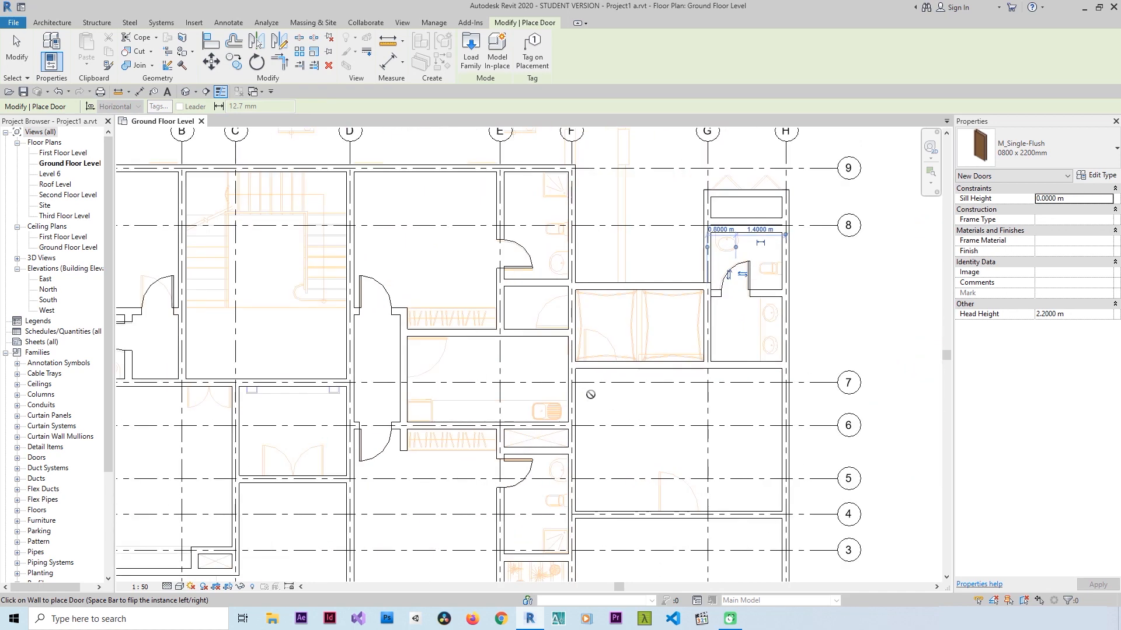
key(space)
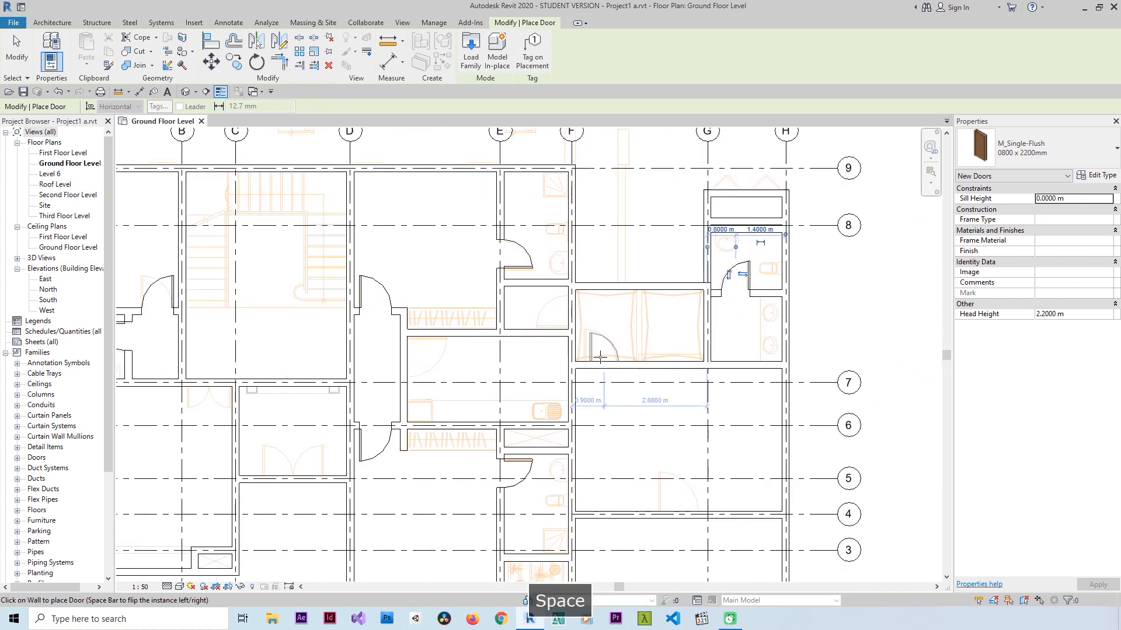
click(600, 357)
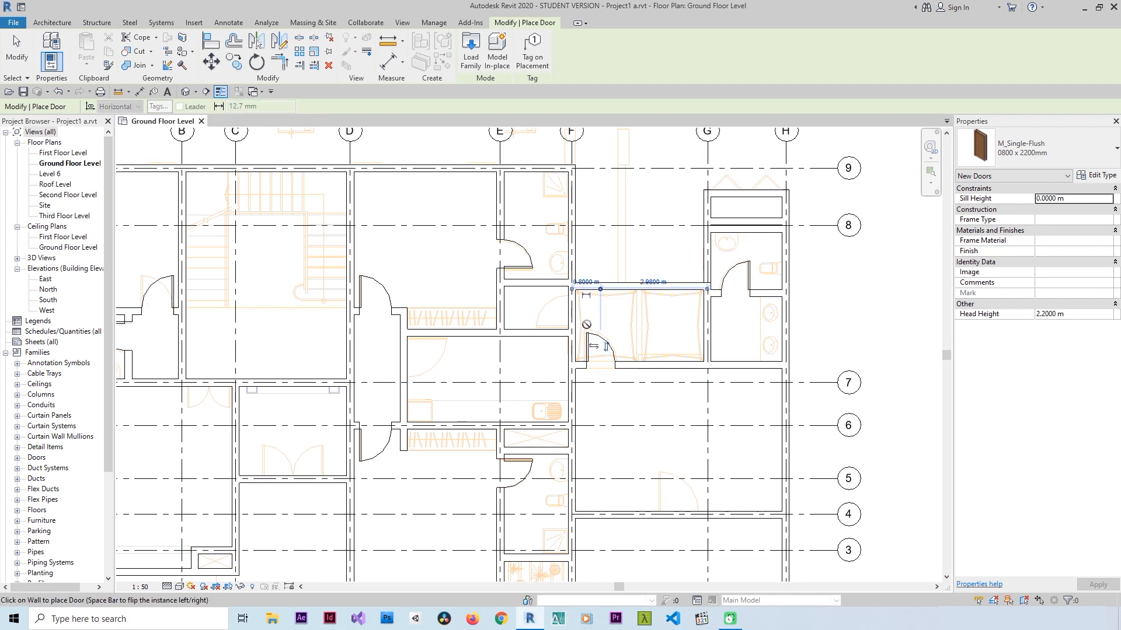
Step: Change the new door near grid F above grid 7 to the 0900 x 2200mm type
scroll(593, 341, up, 4)
key(Escape)
key(Escape)
click(599, 329)
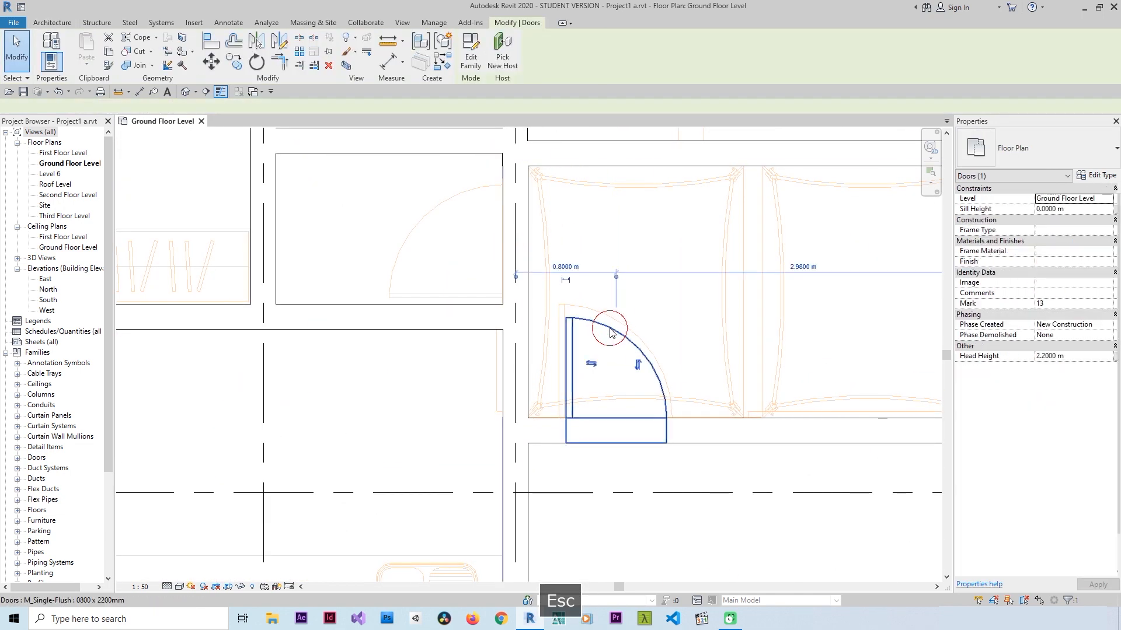
click(1073, 149)
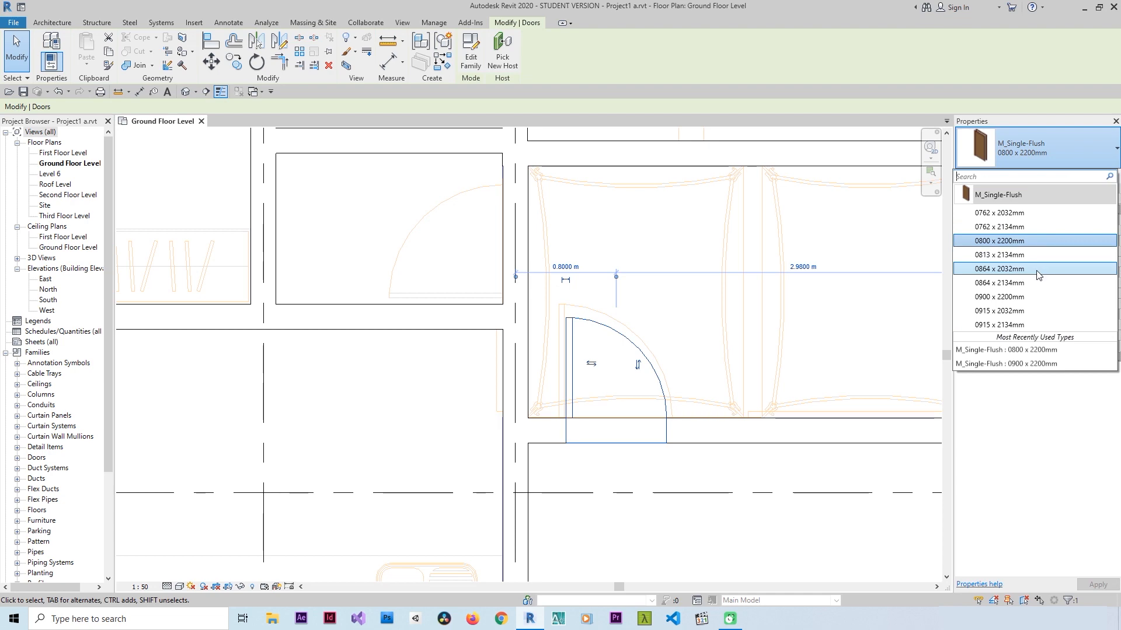
click(1031, 298)
scroll(612, 291, down, 3)
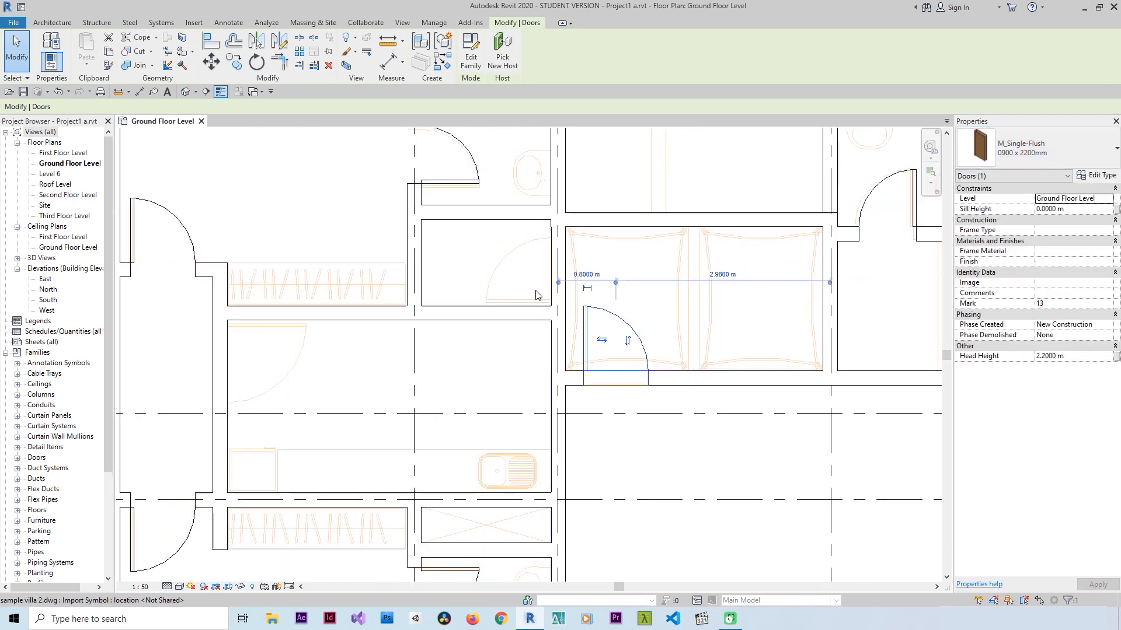
key(ctrl+Escape)
key(ctrl+Escape)
Step: Place a 0900 x 2200mm door in the grid F wall of the small room between grids E and F, 0.6 m from each end wall
click(53, 22)
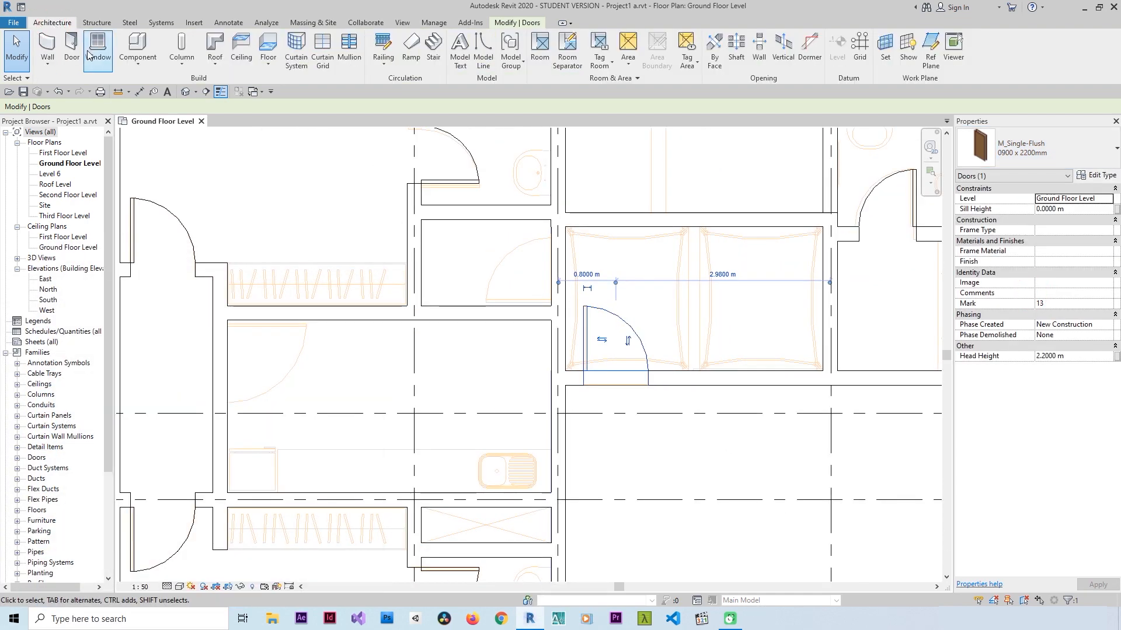
click(70, 50)
key(ctrl+space)
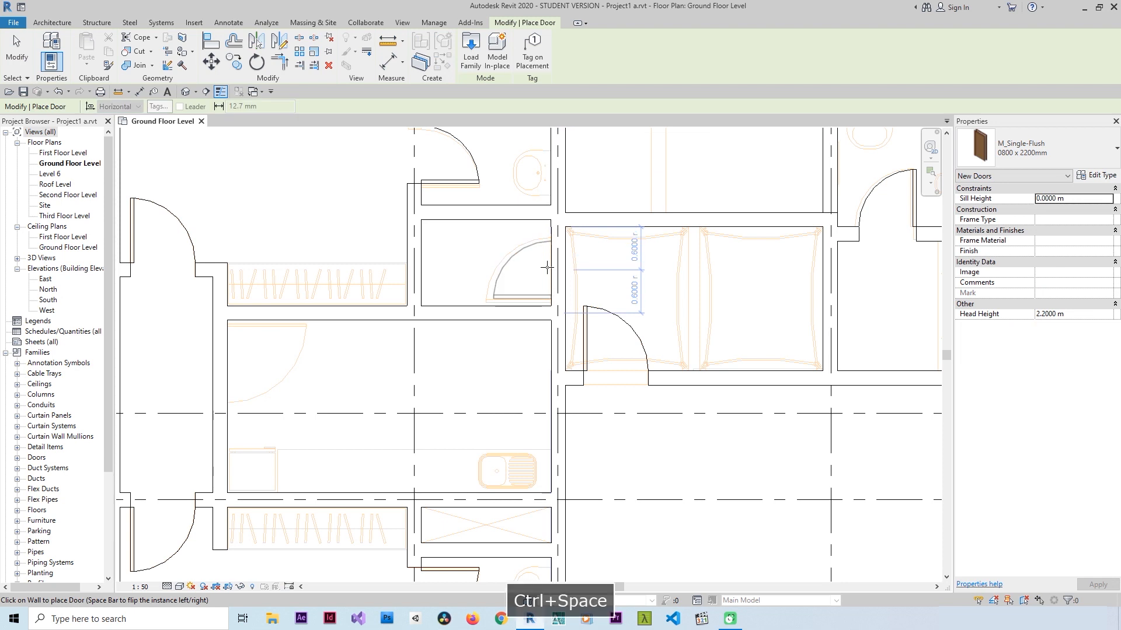
click(1035, 151)
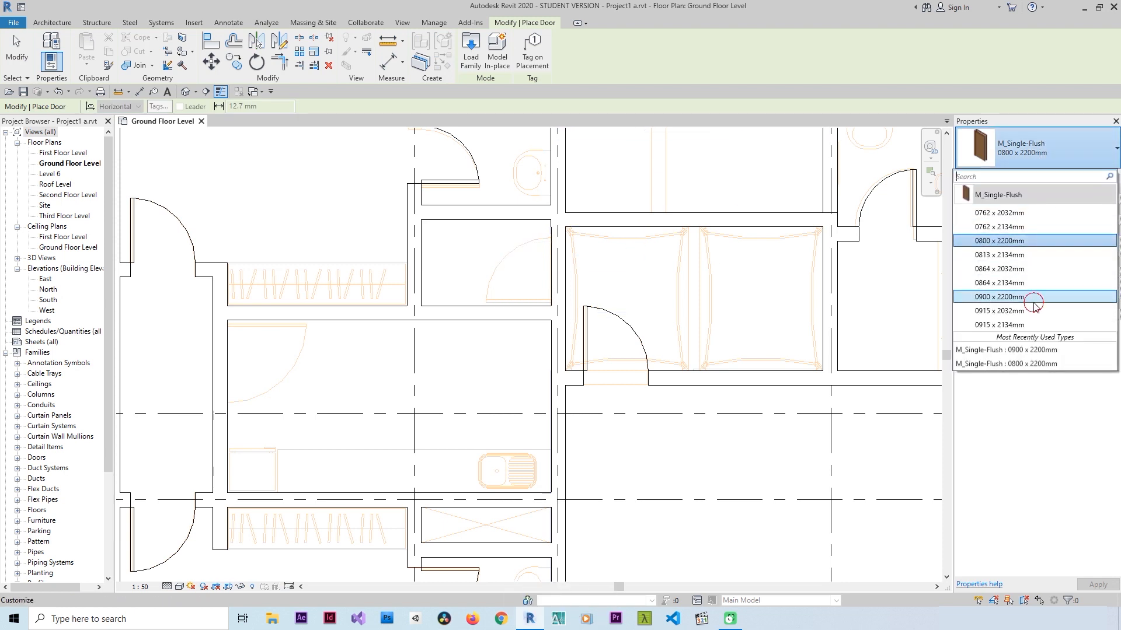
click(1032, 297)
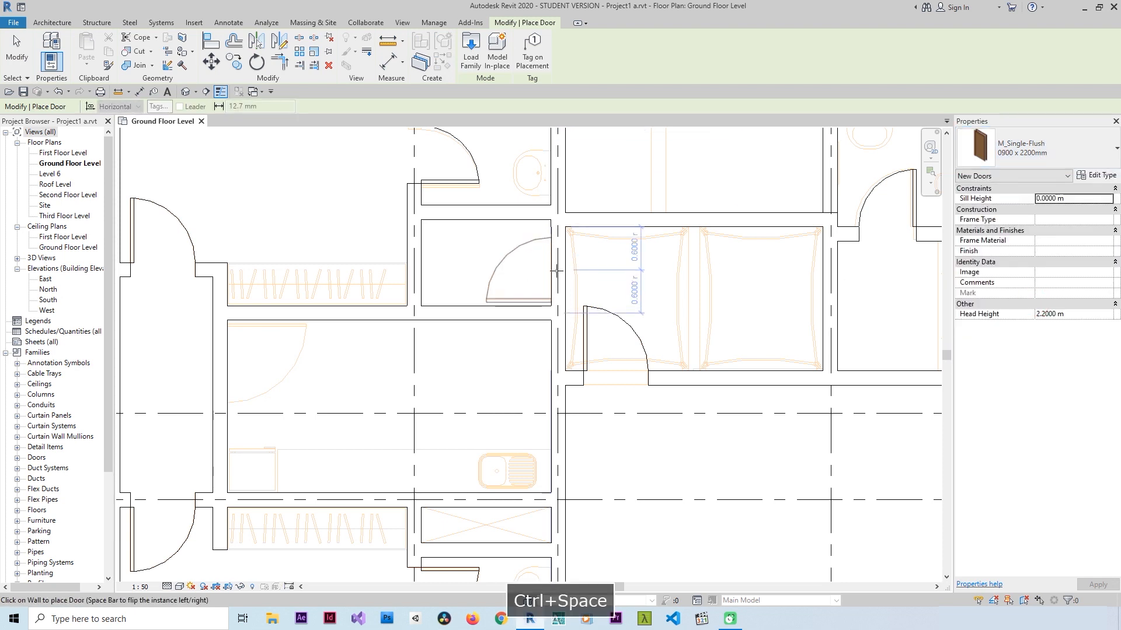
click(557, 270)
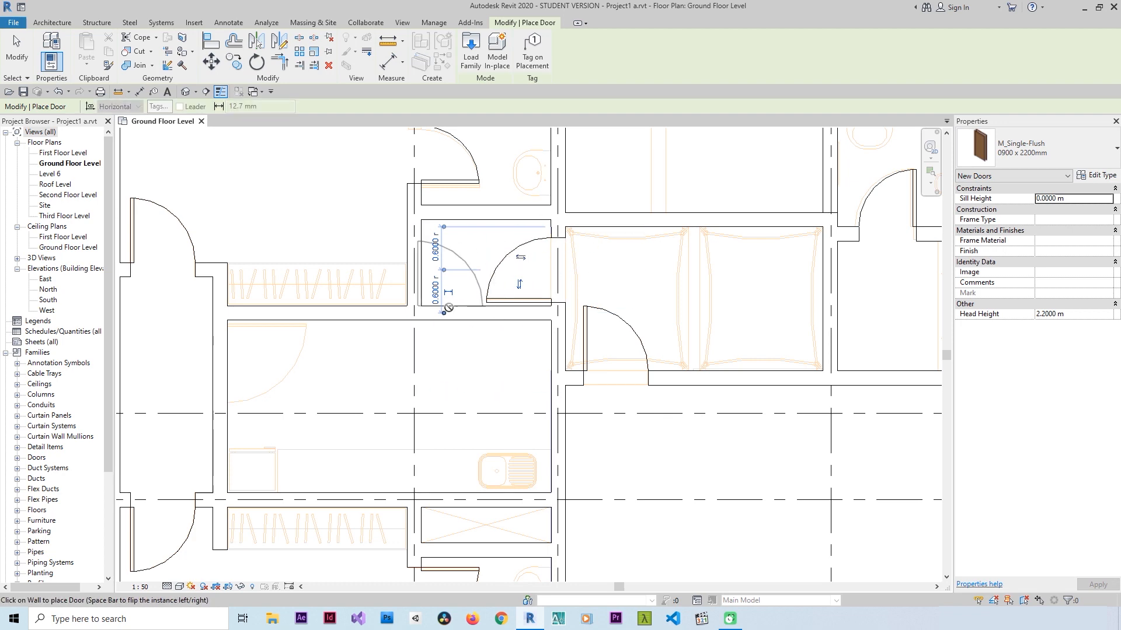
Step: Try the grid F door's centre at 0.7 m and at 0.65 m from the small room's lower wall
scroll(448, 308, up, 2)
key(ctrl+Escape)
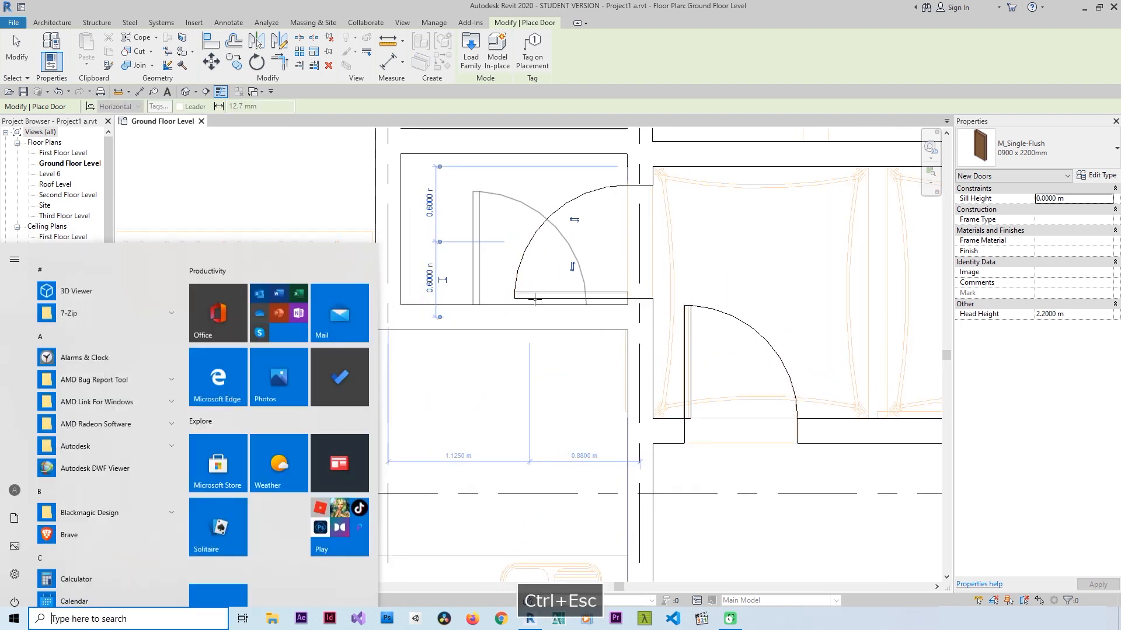
key(ctrl+Escape)
key(Escape)
click(536, 297)
click(475, 281)
click(458, 281)
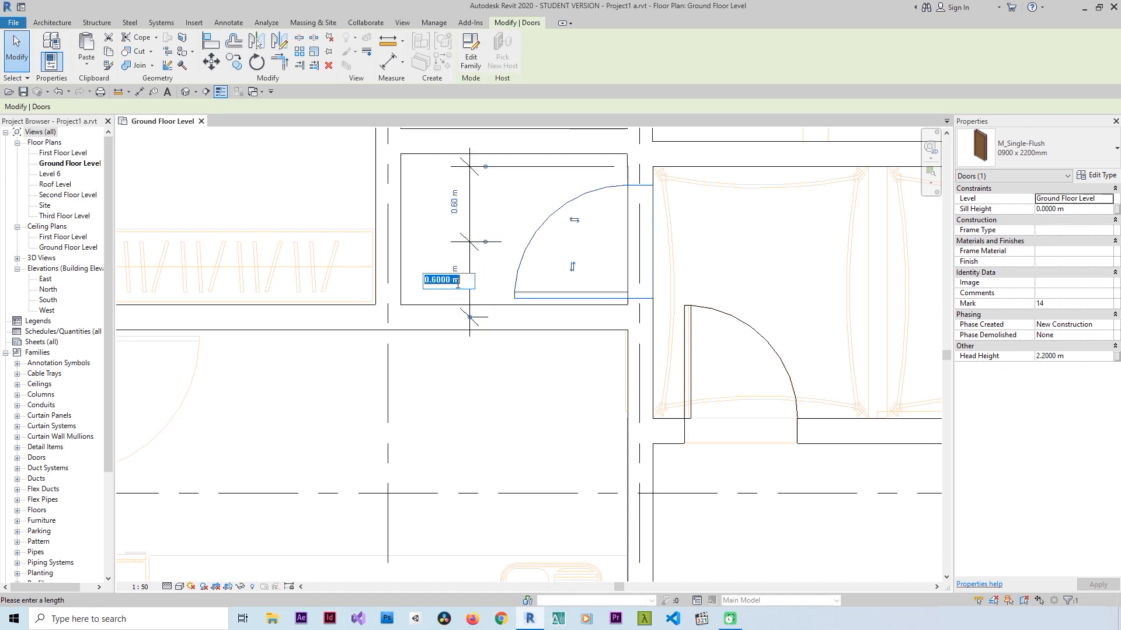
text(.7)
key(Return)
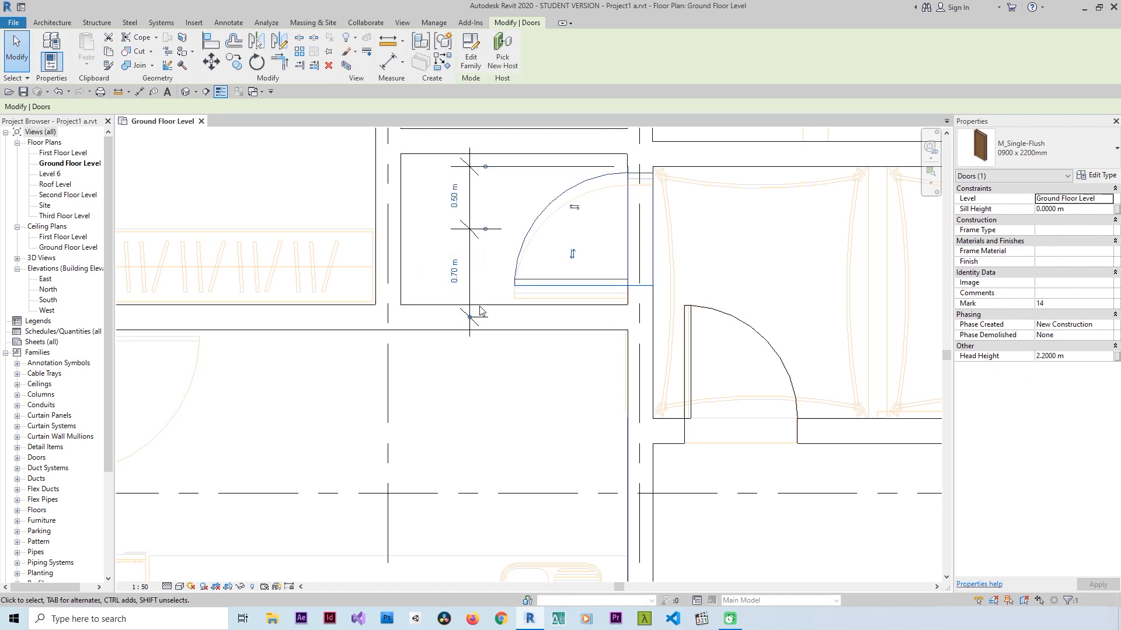
click(459, 272)
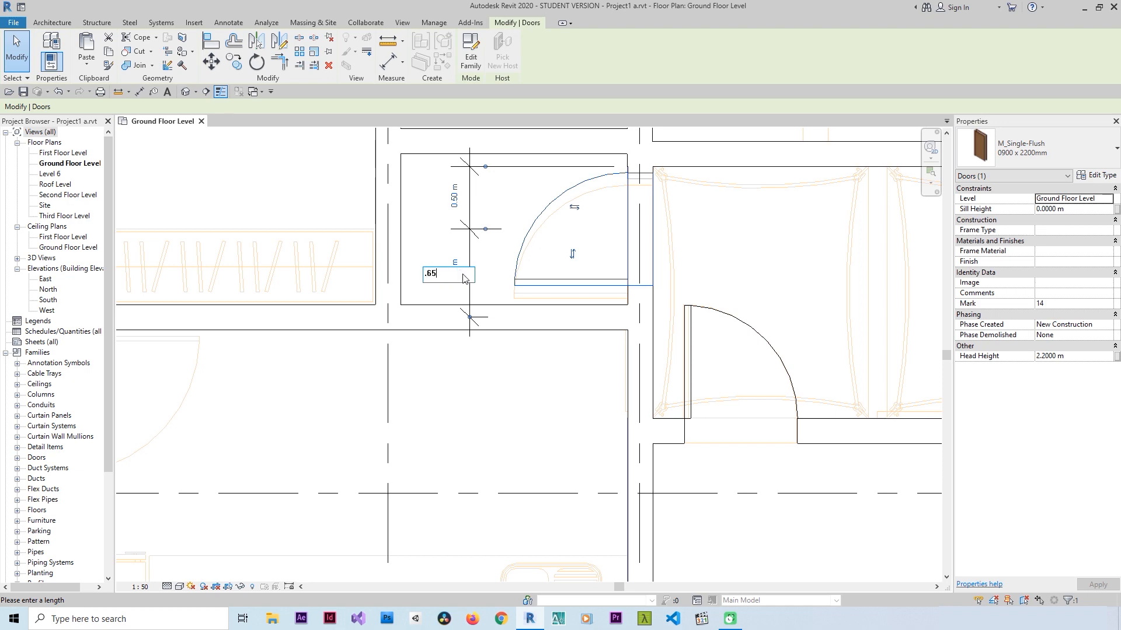
key(Return)
Step: Set the distance between the grid F door's centre and the small room's lower wall to 0.6 m
click(461, 278)
text(.)
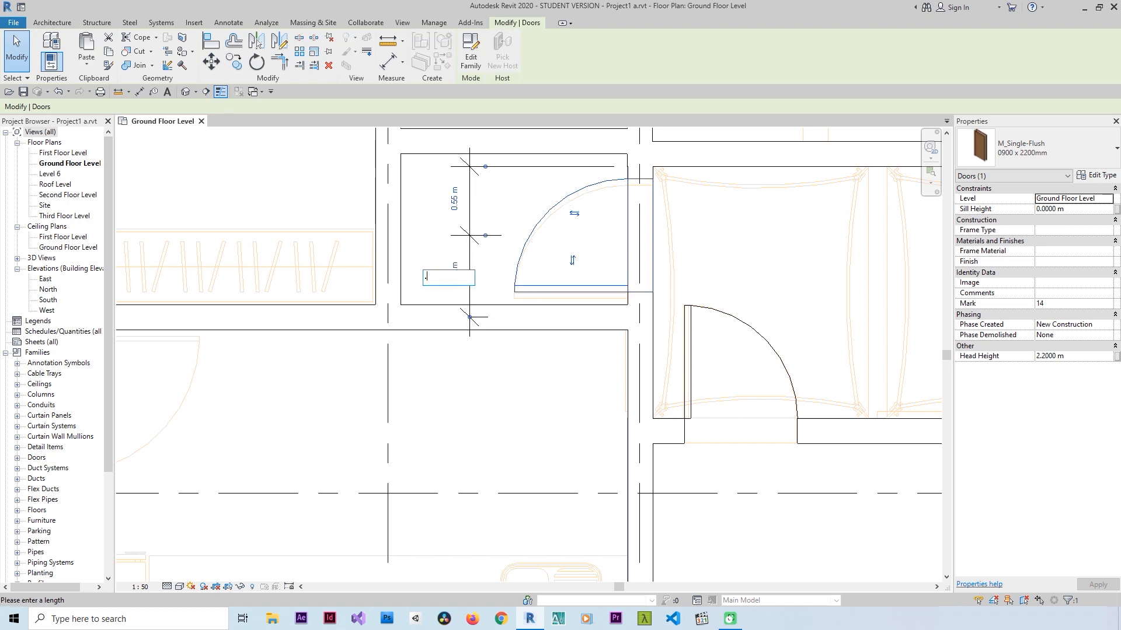
text(6)
key(Return)
key(Escape)
Step: Examine the remaining drawn door openings on the plan, including the double doors around grid C below grid 7
scroll(493, 205, down, 5)
middle_drag(496, 206, 494, 247)
scroll(485, 249, down, 2)
middle_drag(467, 289, 766, 290)
middle_drag(604, 266, 507, 318)
middle_drag(641, 332, 607, 255)
scroll(449, 408, up, 2)
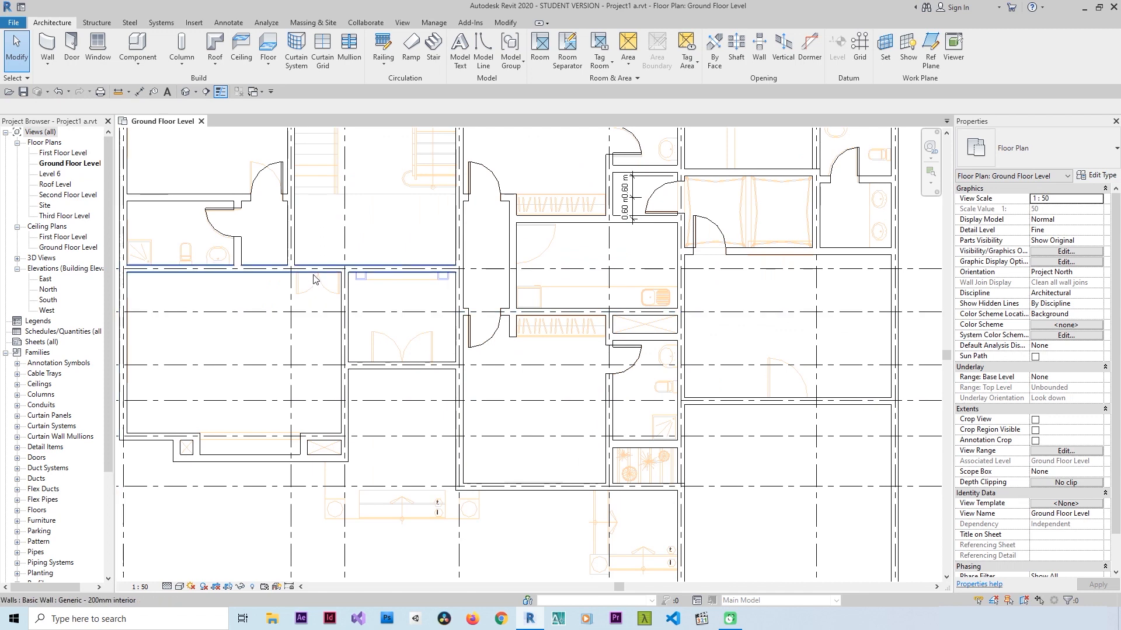
scroll(387, 357, up, 2)
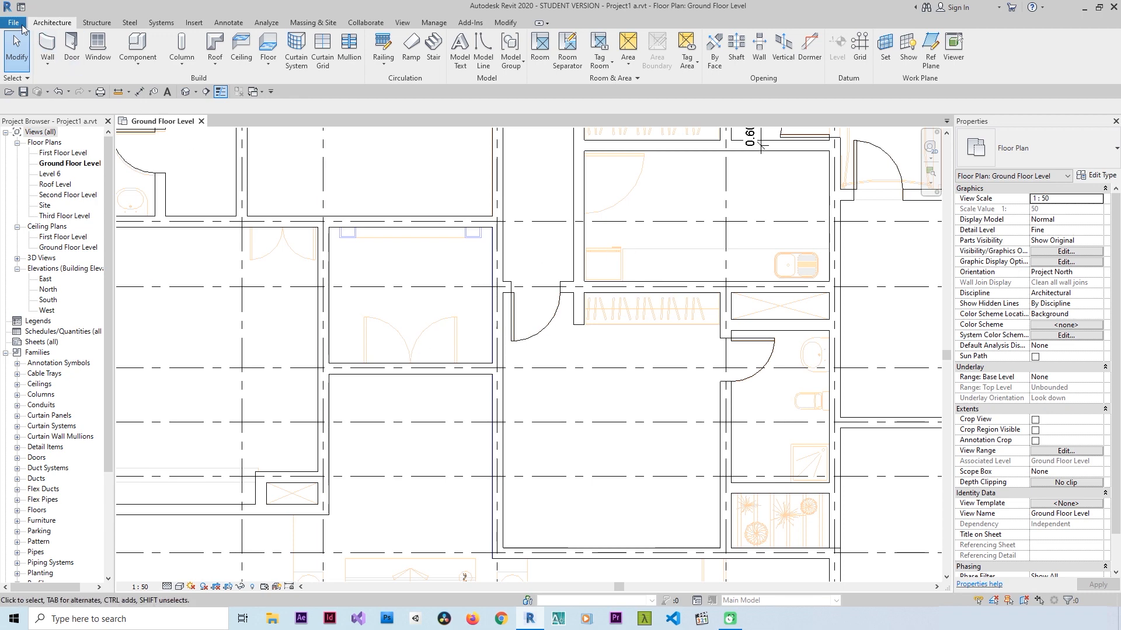
Step: Begin placing a door and open the US Metric library's Doors folder for loading another door family
click(72, 46)
click(1036, 149)
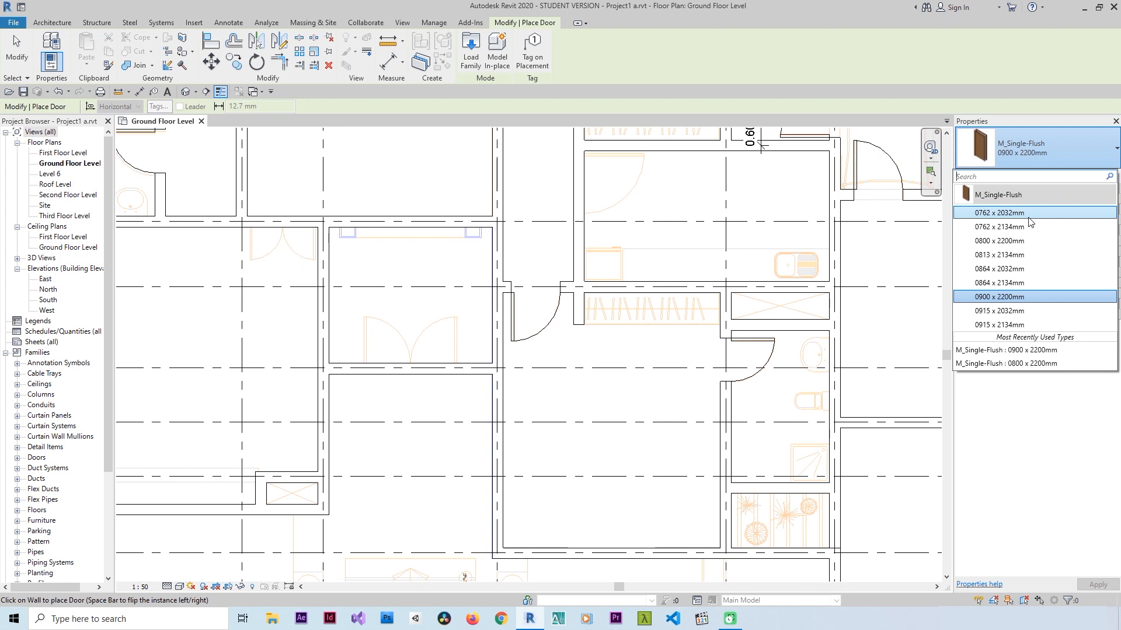
click(996, 79)
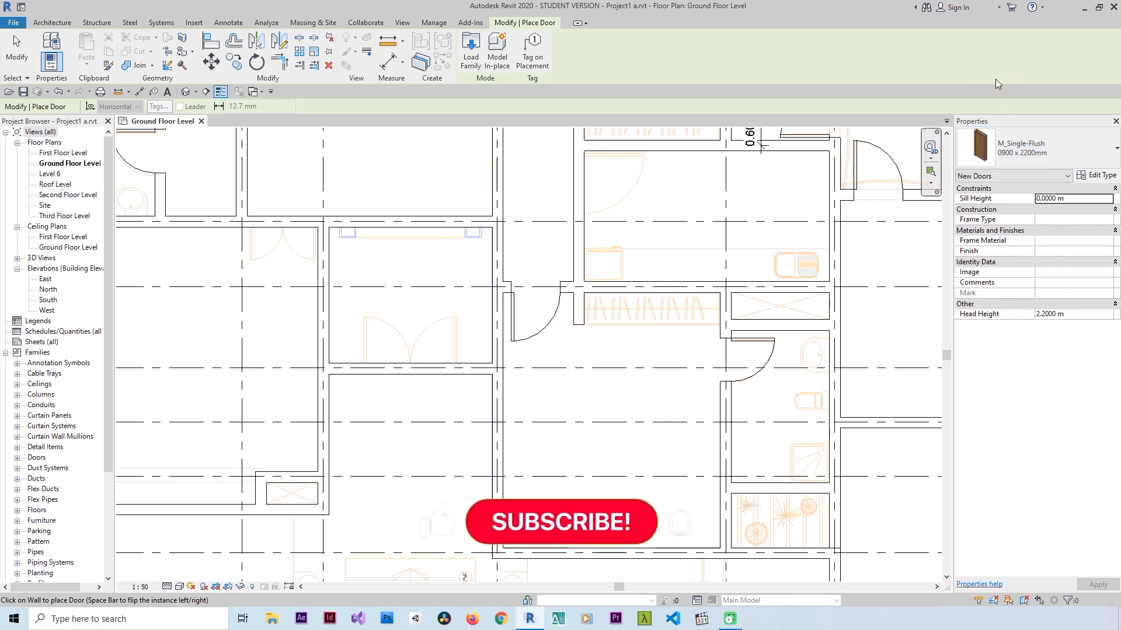
click(478, 65)
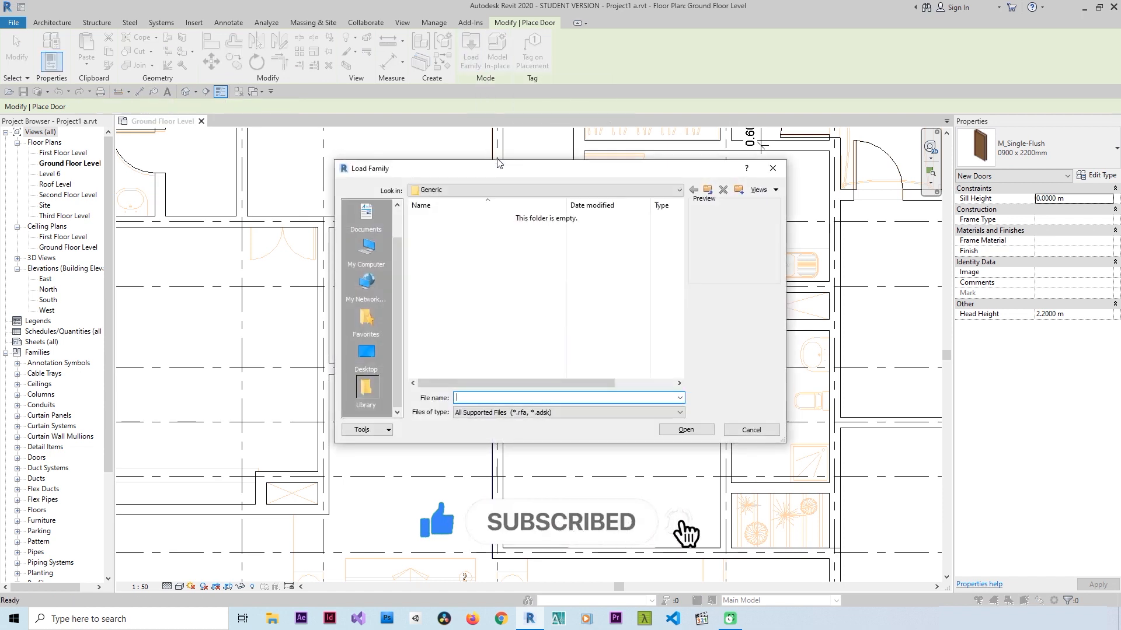
click(535, 191)
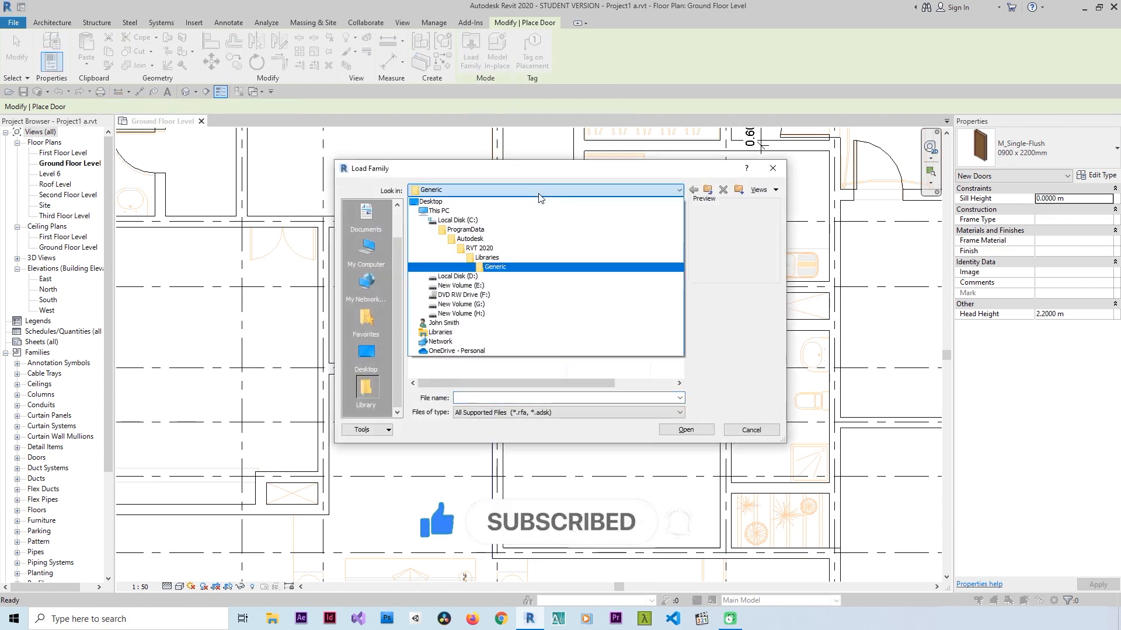
click(529, 261)
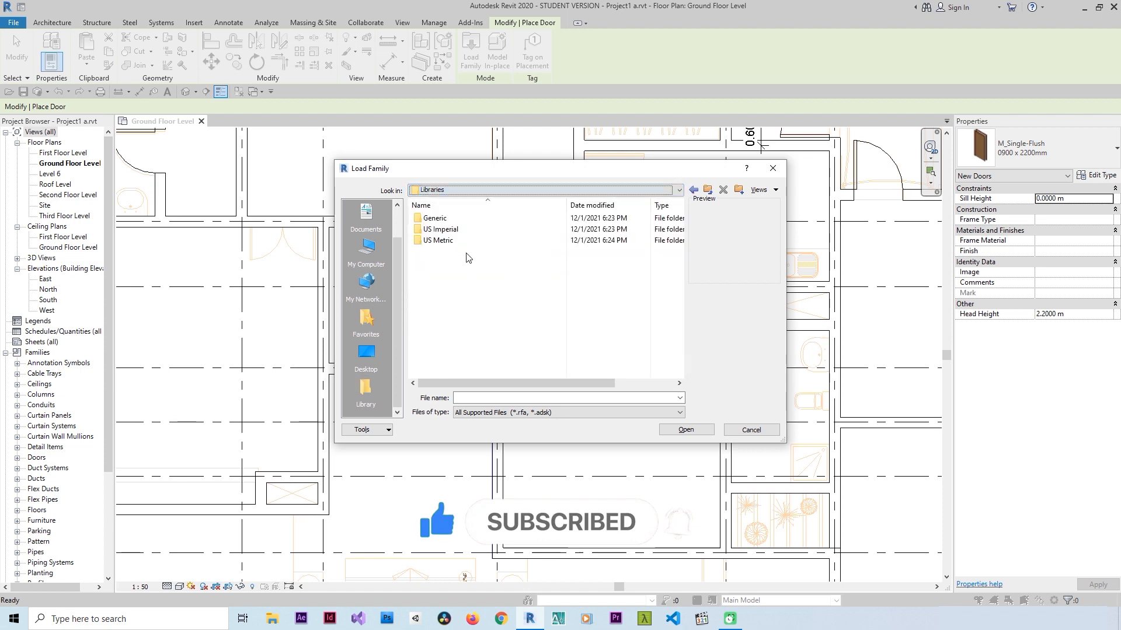
click(461, 241)
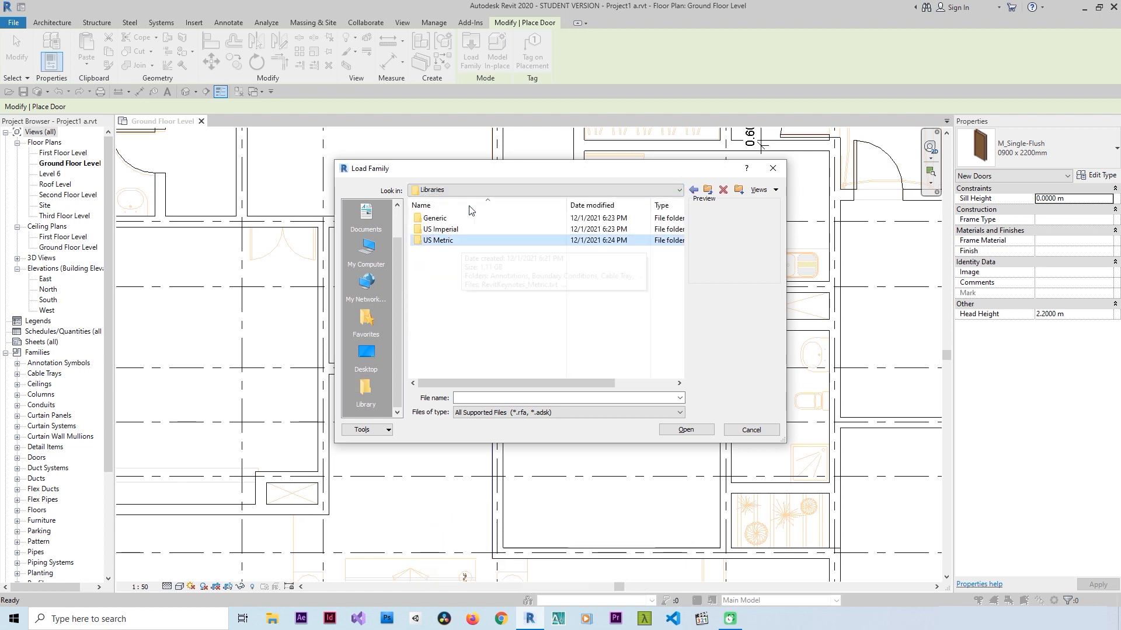
double_click(458, 241)
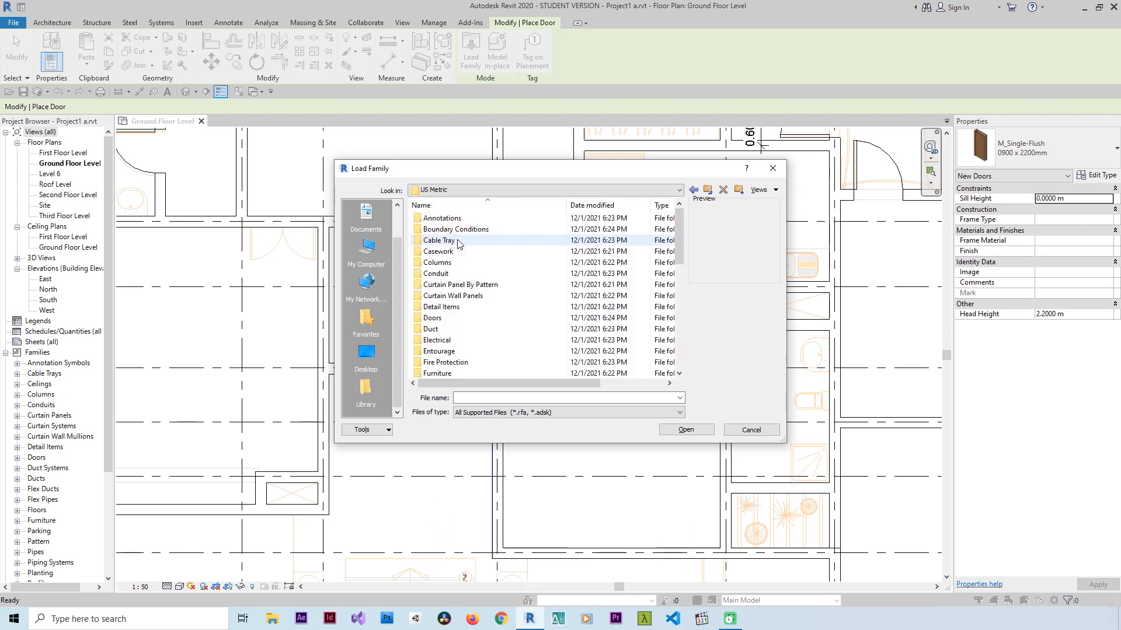
click(467, 285)
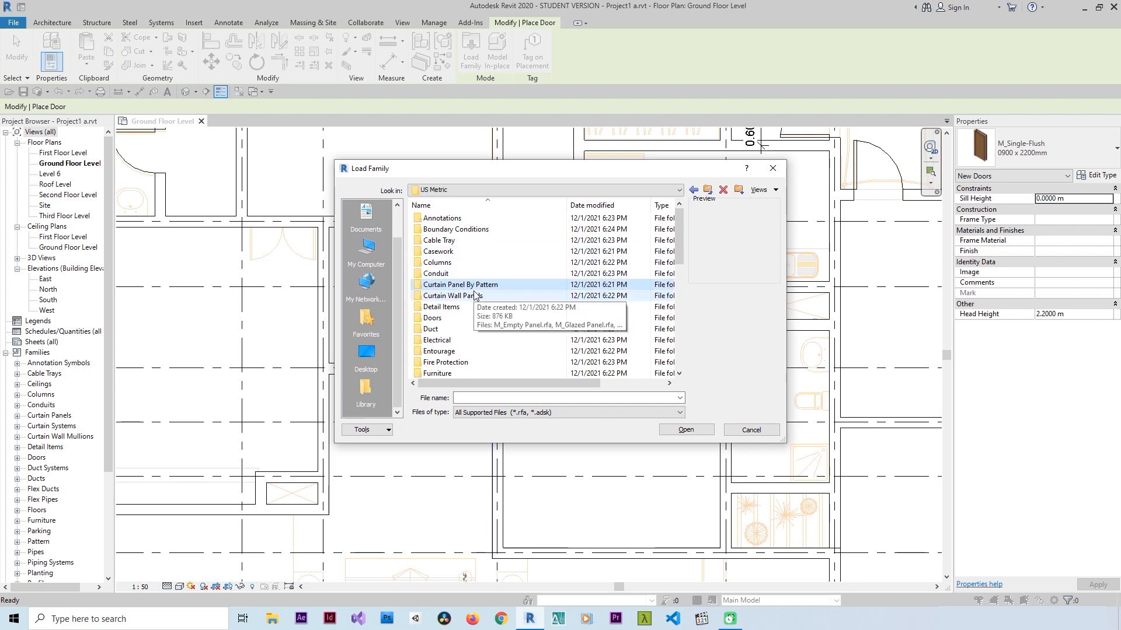
double_click(444, 319)
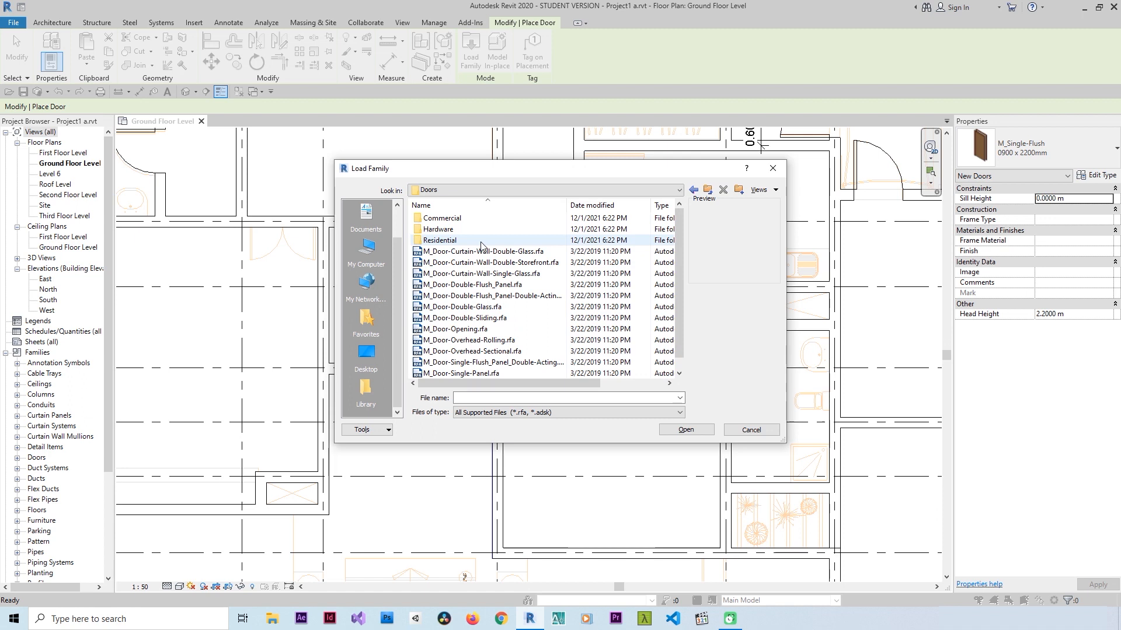
Step: Preview the curtain-wall, double flush, opening, overhead sectional and single door families in the Doors folder
click(485, 285)
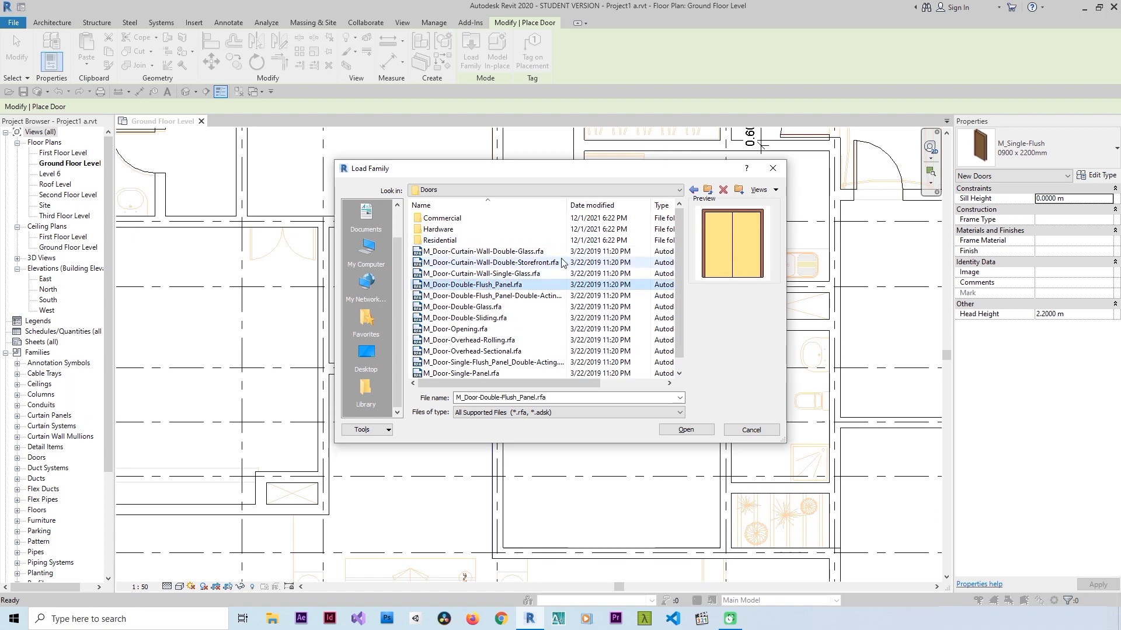
click(497, 273)
scroll(497, 299, down, 1)
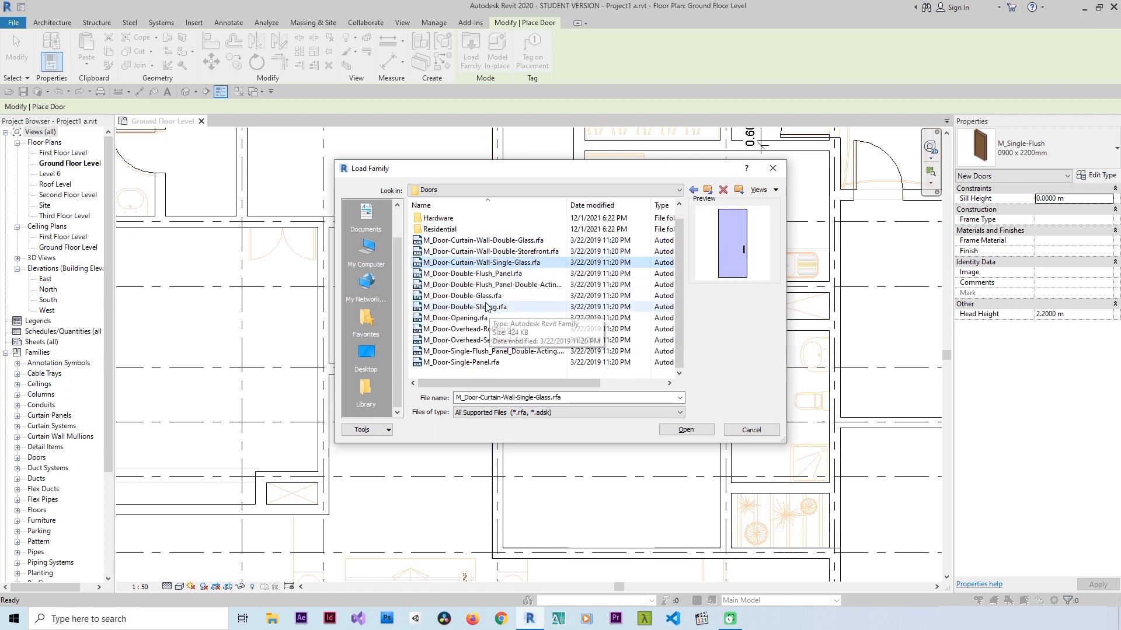
click(484, 318)
scroll(491, 292, up, 1)
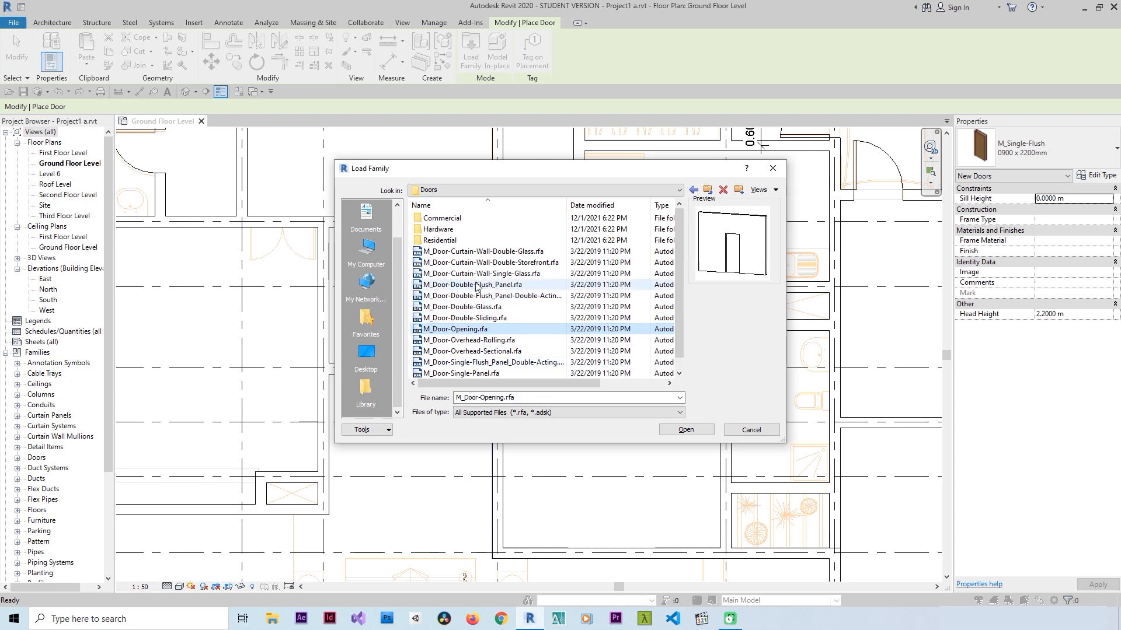
click(493, 252)
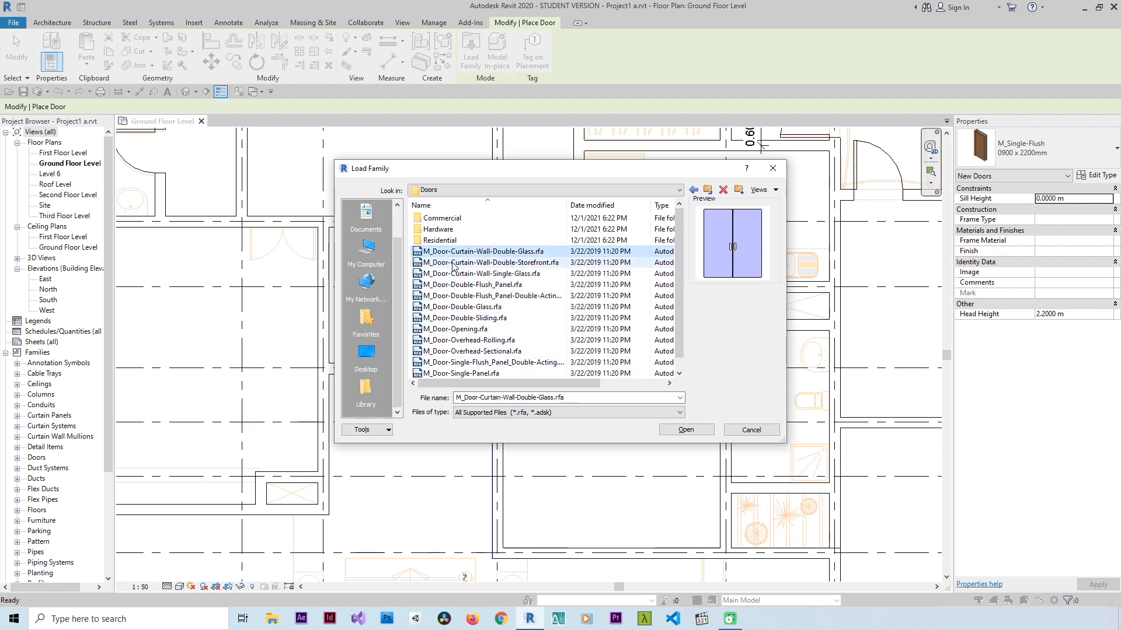
click(495, 263)
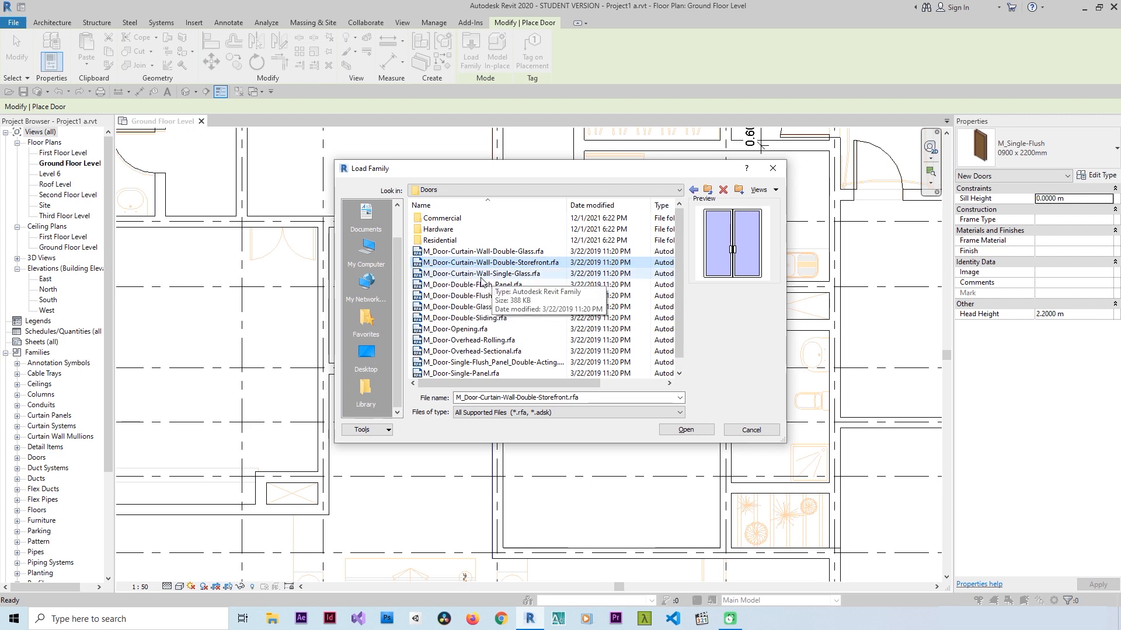
click(482, 284)
scroll(486, 298, down, 1)
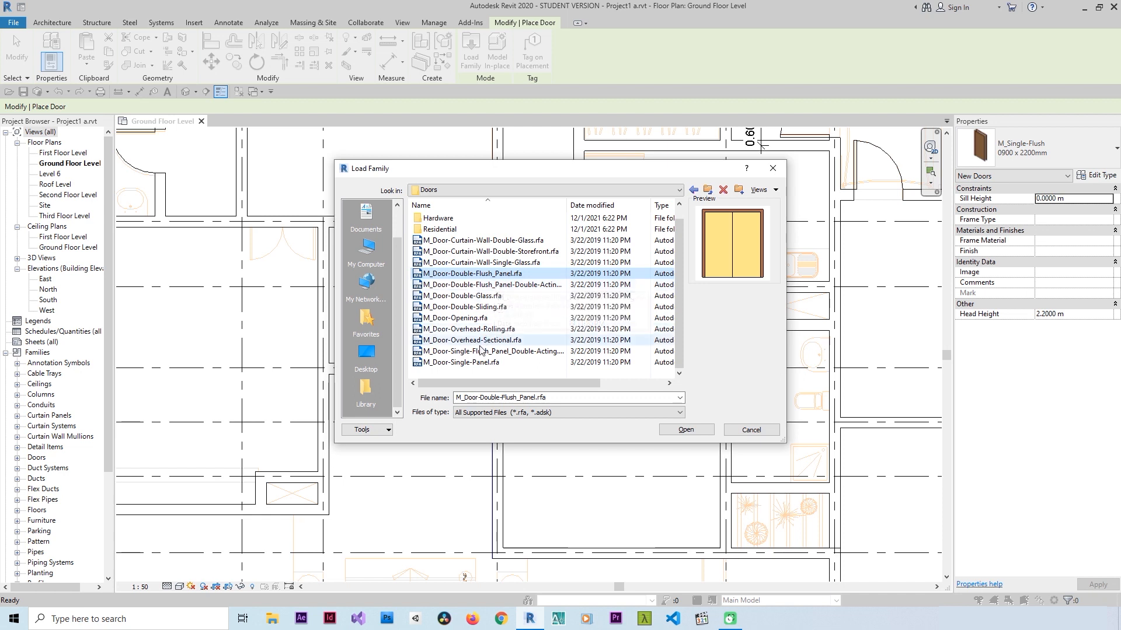
click(464, 362)
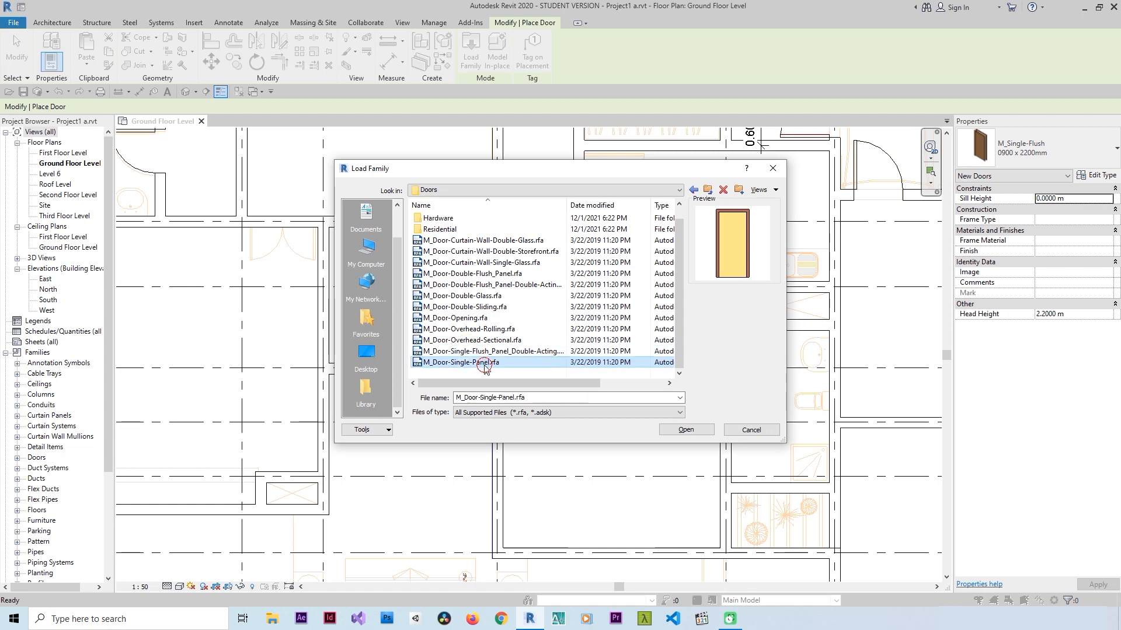
click(471, 340)
click(474, 351)
click(474, 362)
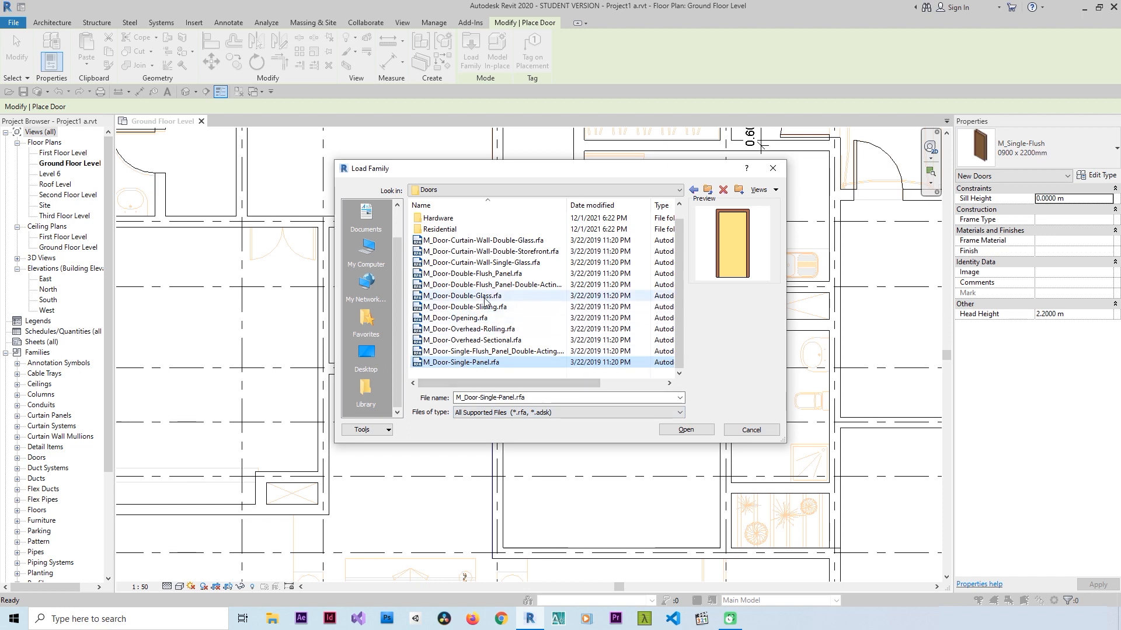
Step: Compare previews of the double flush, double-acting, double glass, double sliding, opening and overhead door families
click(496, 274)
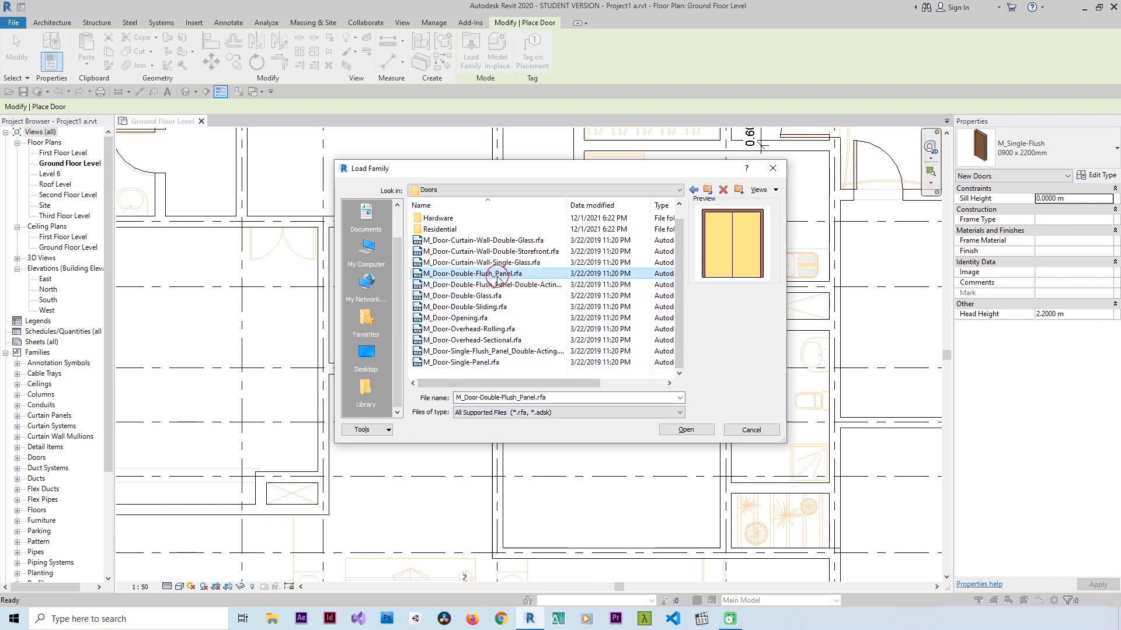
click(495, 285)
click(517, 273)
click(505, 285)
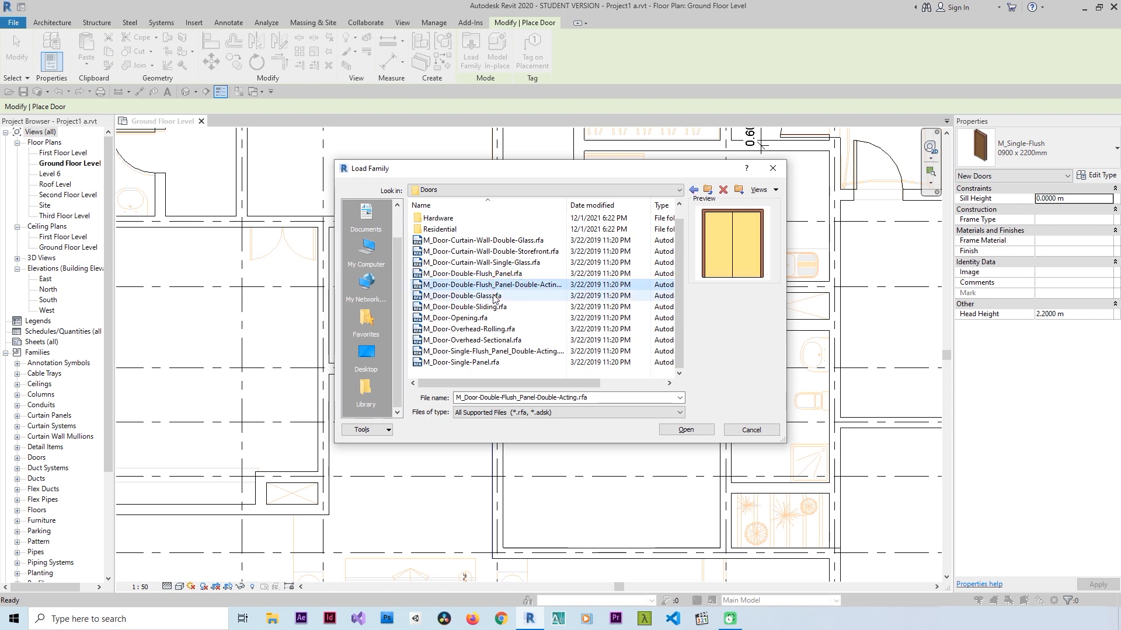
click(496, 295)
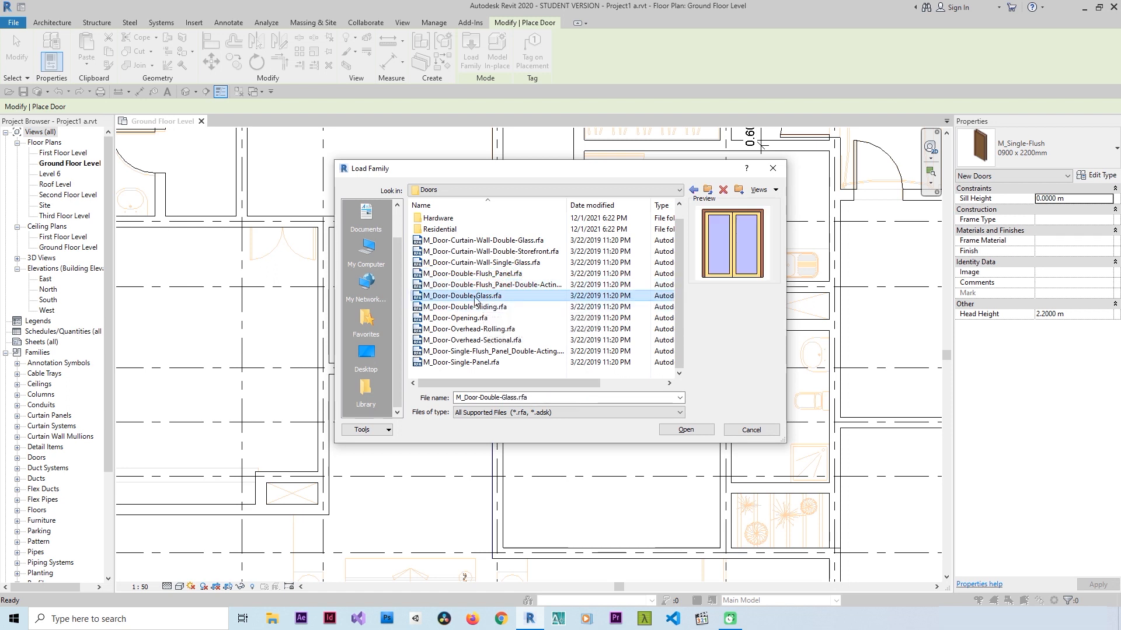
click(491, 307)
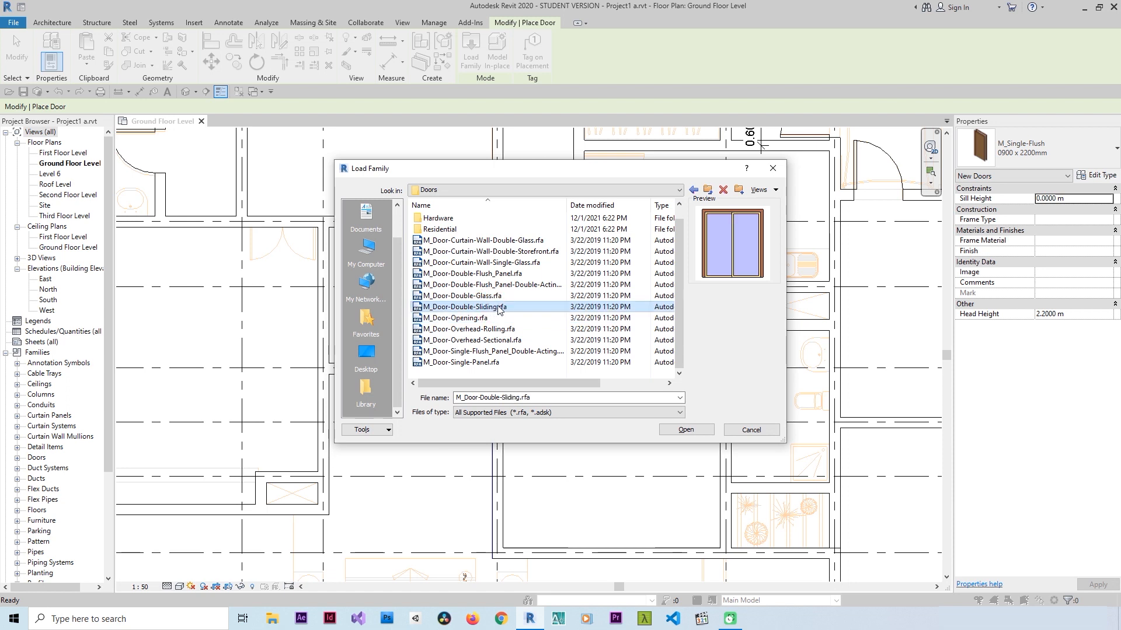
click(467, 319)
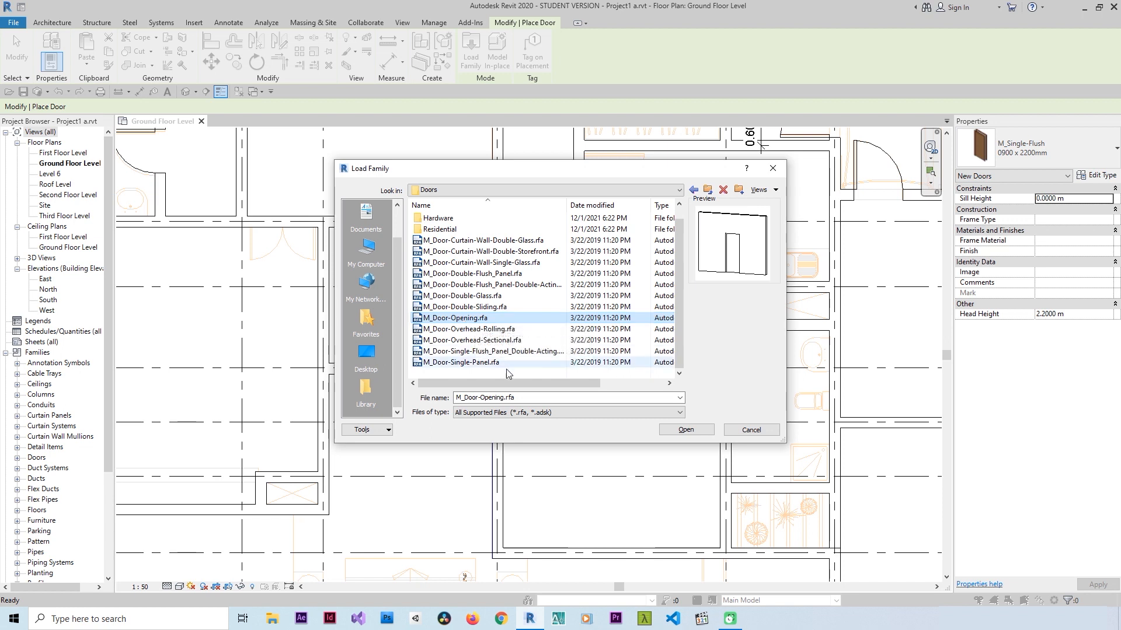
click(502, 330)
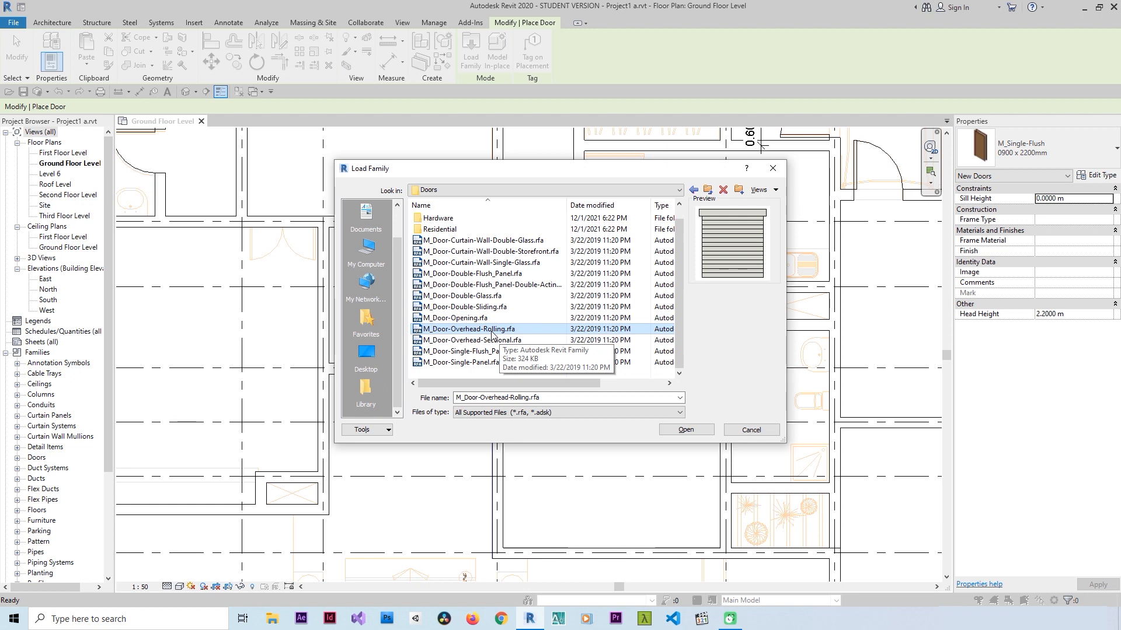
key(F9)
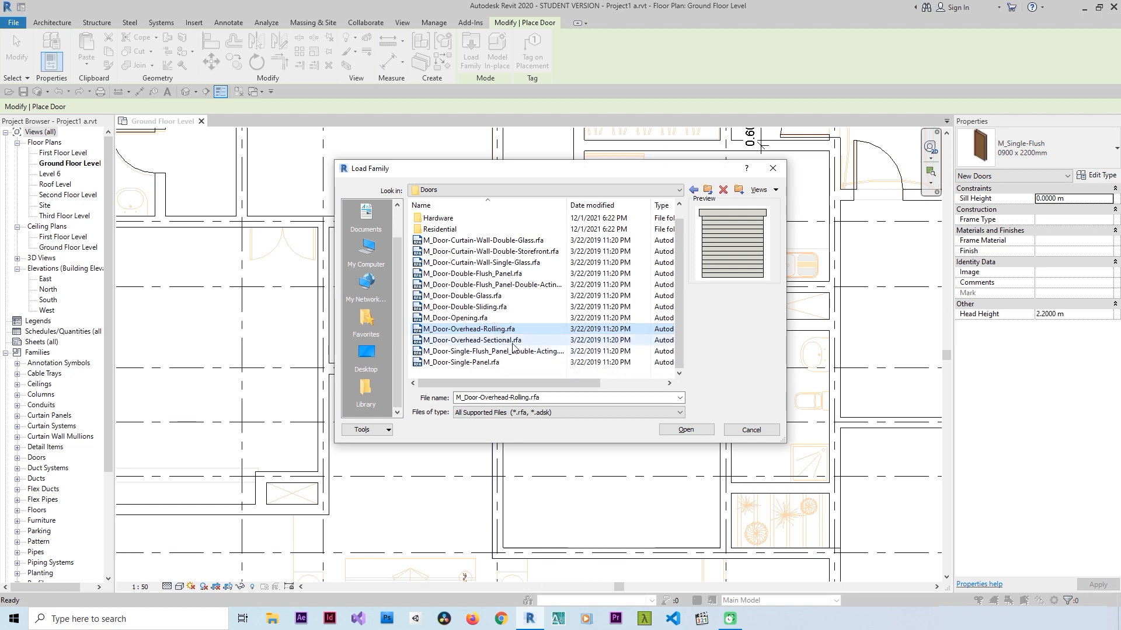
click(511, 341)
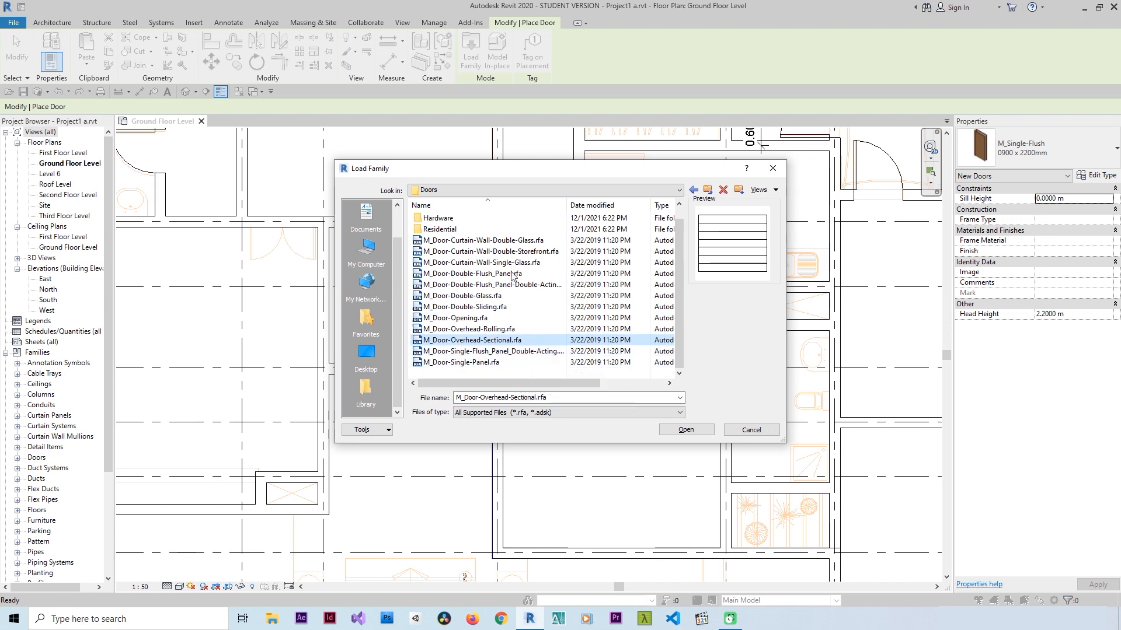
click(507, 298)
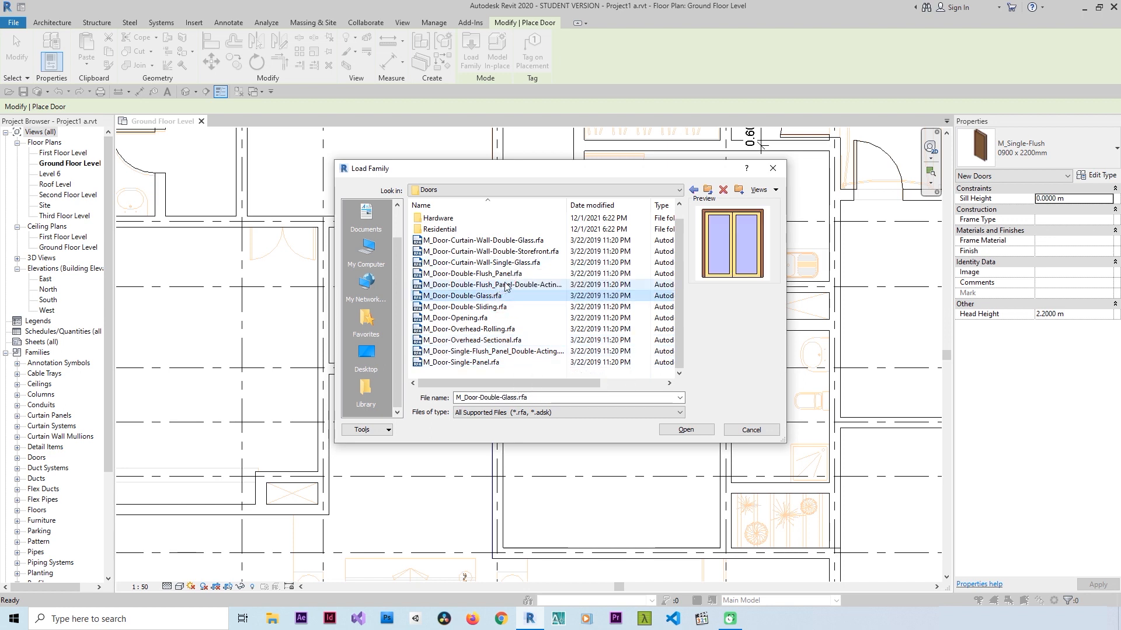
Step: Load the M_Door-Double-Flush_Panel family with its 1700 x 2000mm type
click(463, 274)
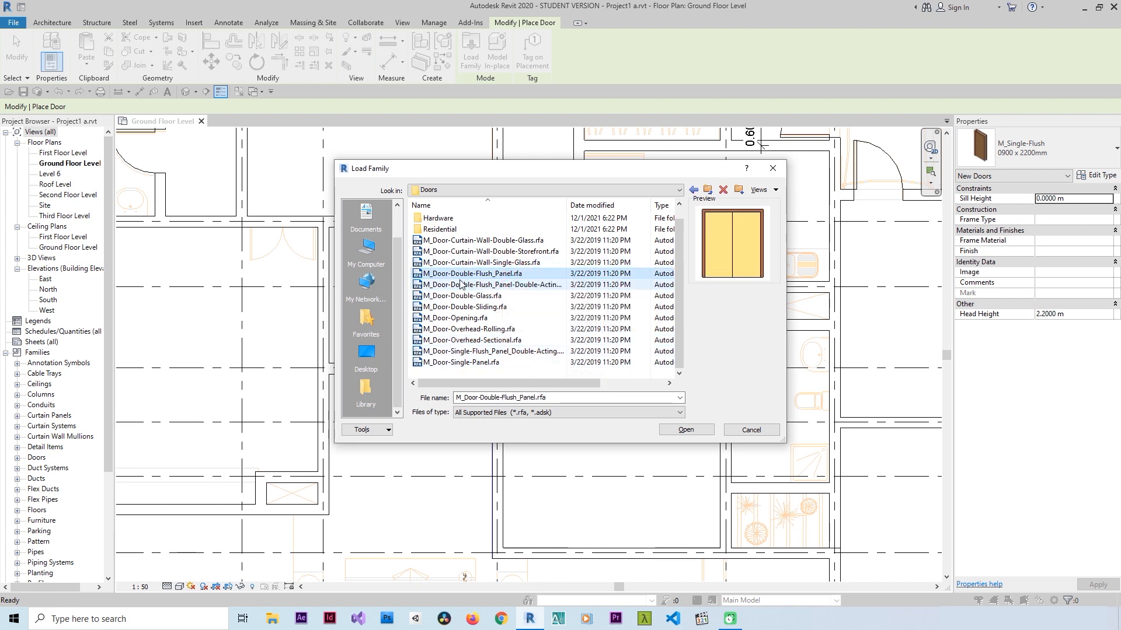
click(683, 429)
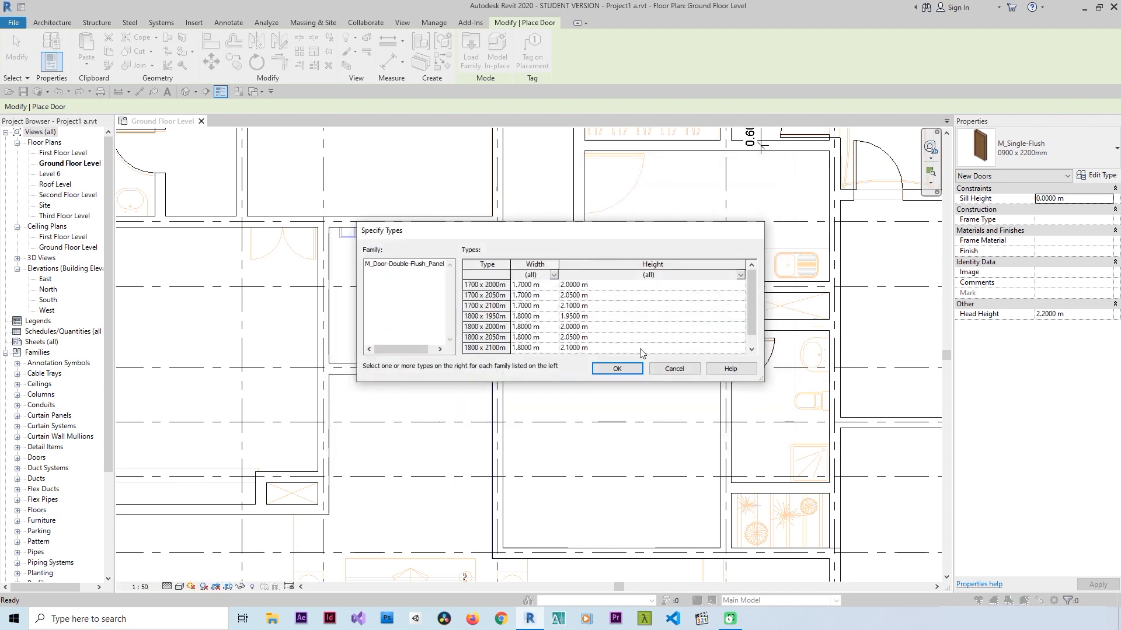
click(602, 367)
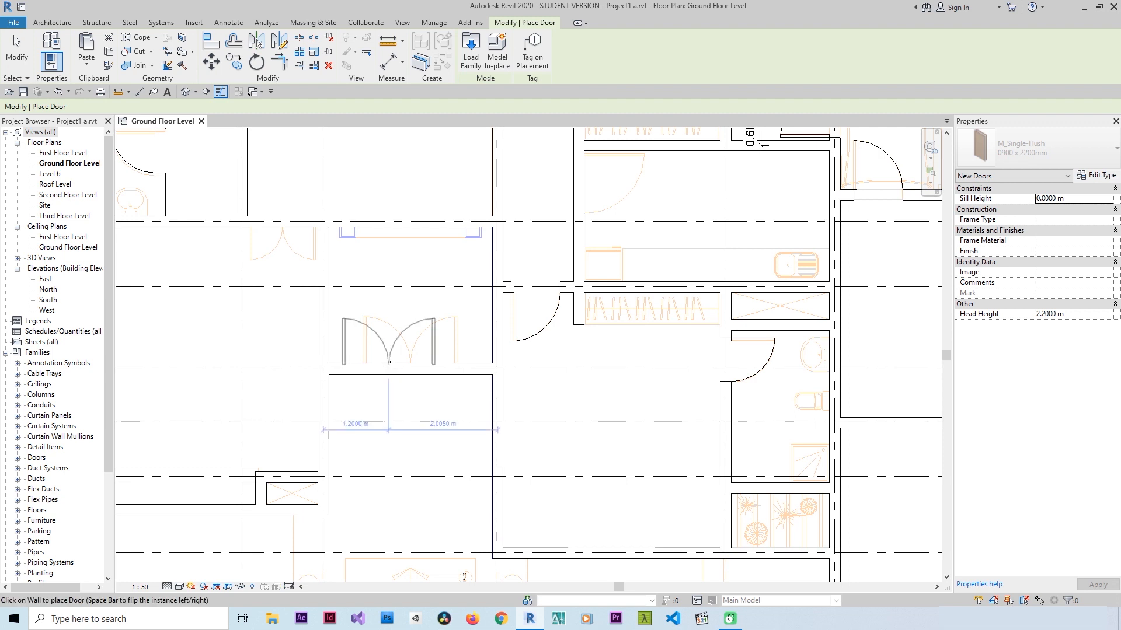
Step: Place a 1700 x 2000mm double flush door over the drawn double door, about 1.6 m from the grid line on each side
click(1075, 156)
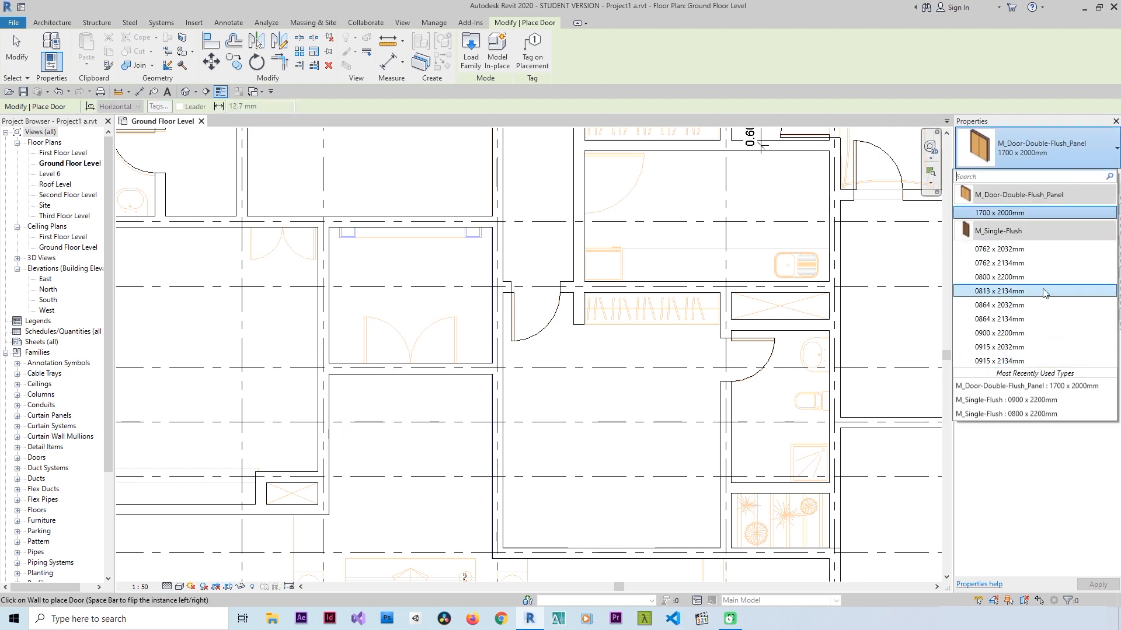
click(1016, 216)
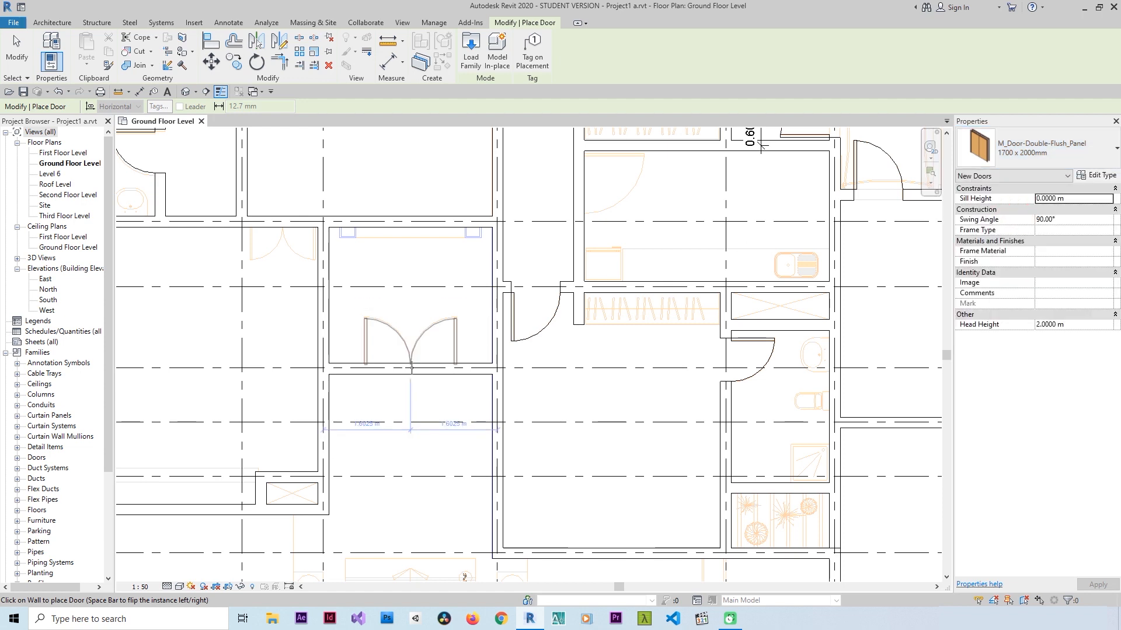
scroll(411, 368, up, 5)
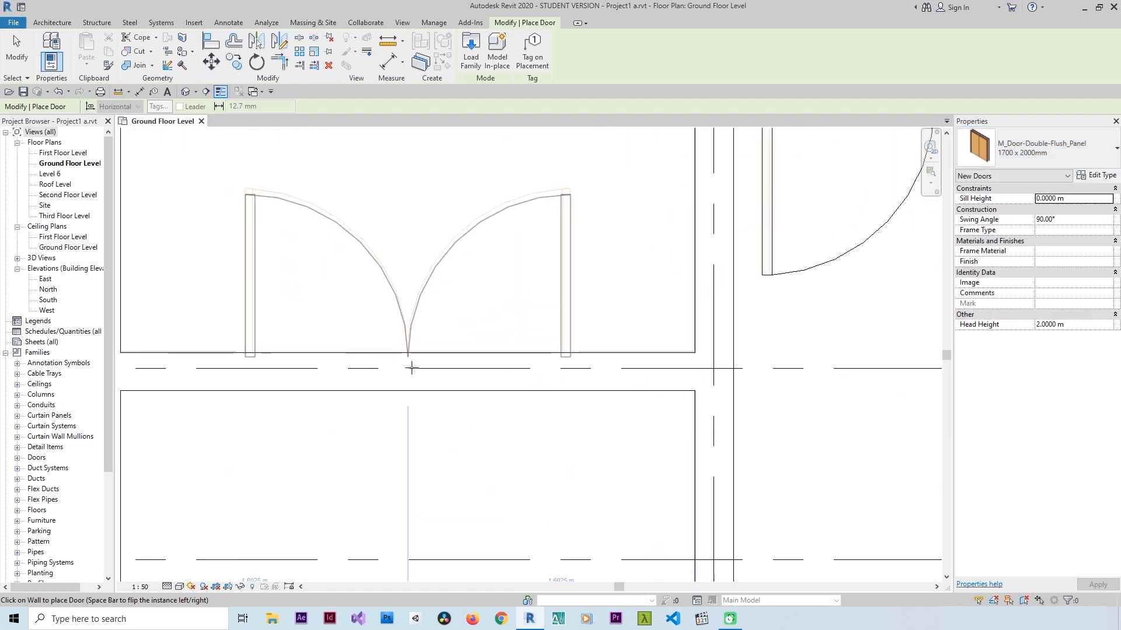
scroll(509, 457, down, 3)
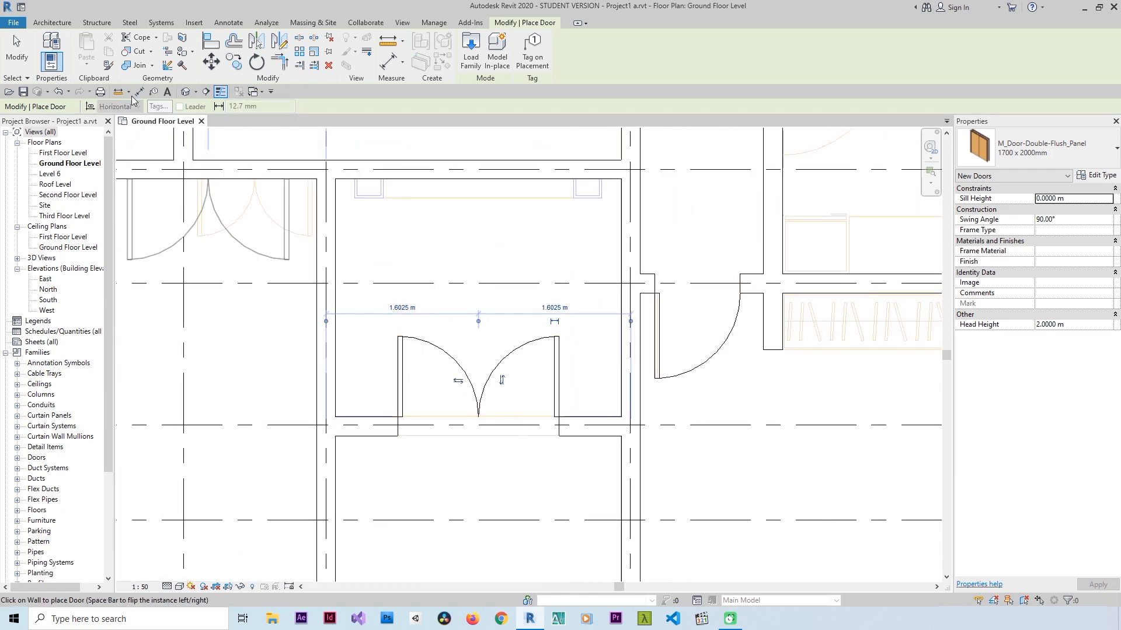
click(31, 61)
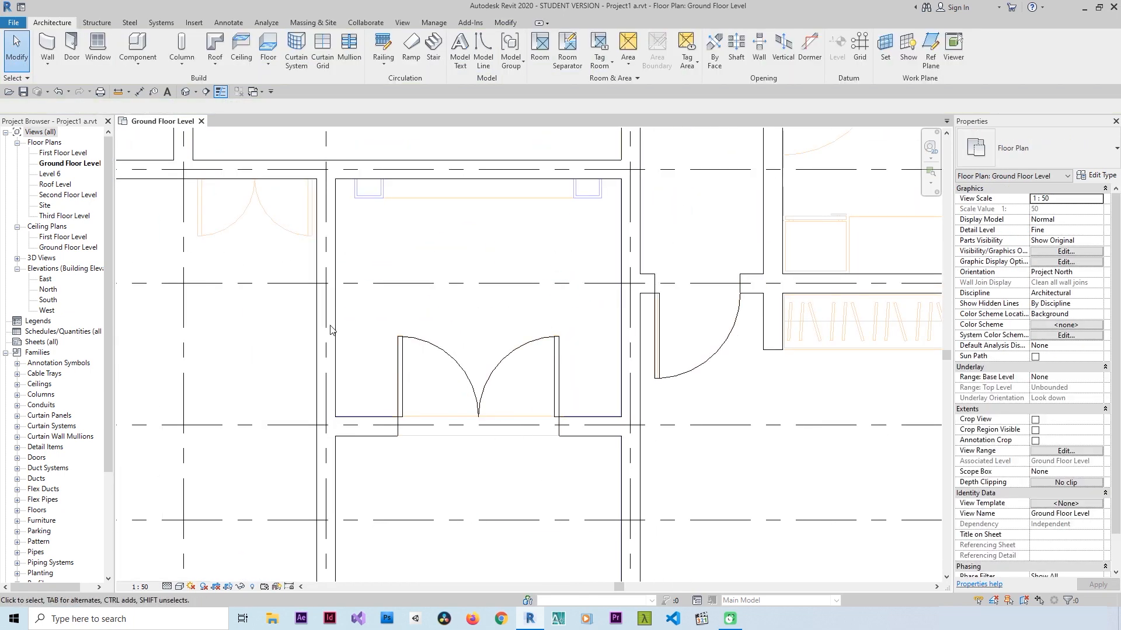
Step: Try flipping the new double door to the opposite side of its wall and return it to its original side
click(467, 384)
click(501, 384)
click(502, 473)
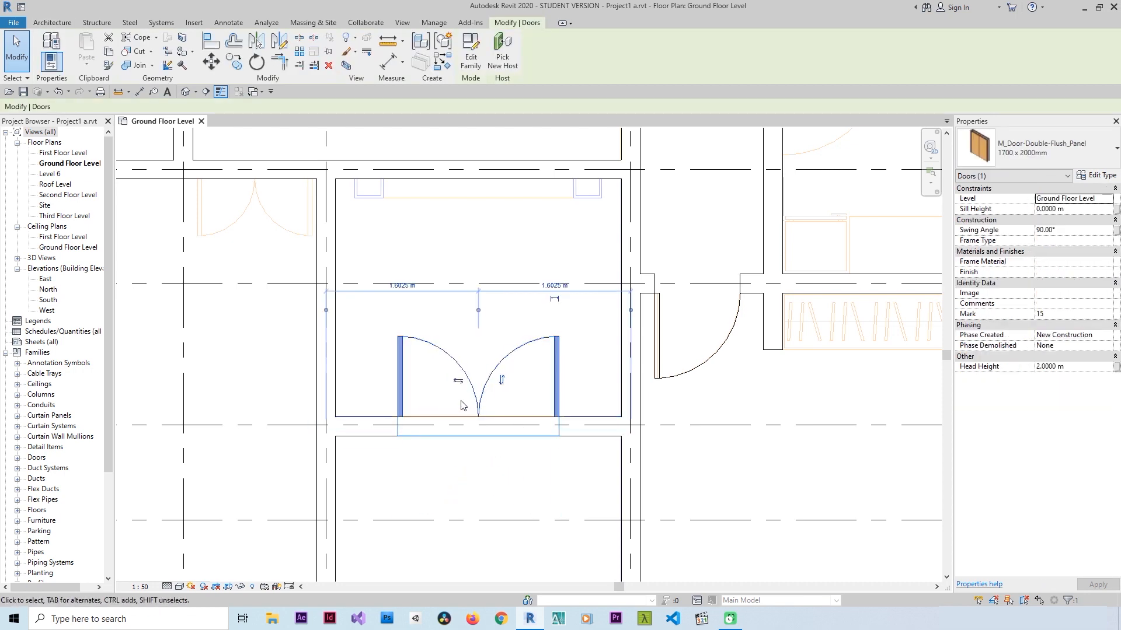
Step: Try the facing and hand flips on the double flush door again, ending with its leaves over the drawn door swings
click(459, 382)
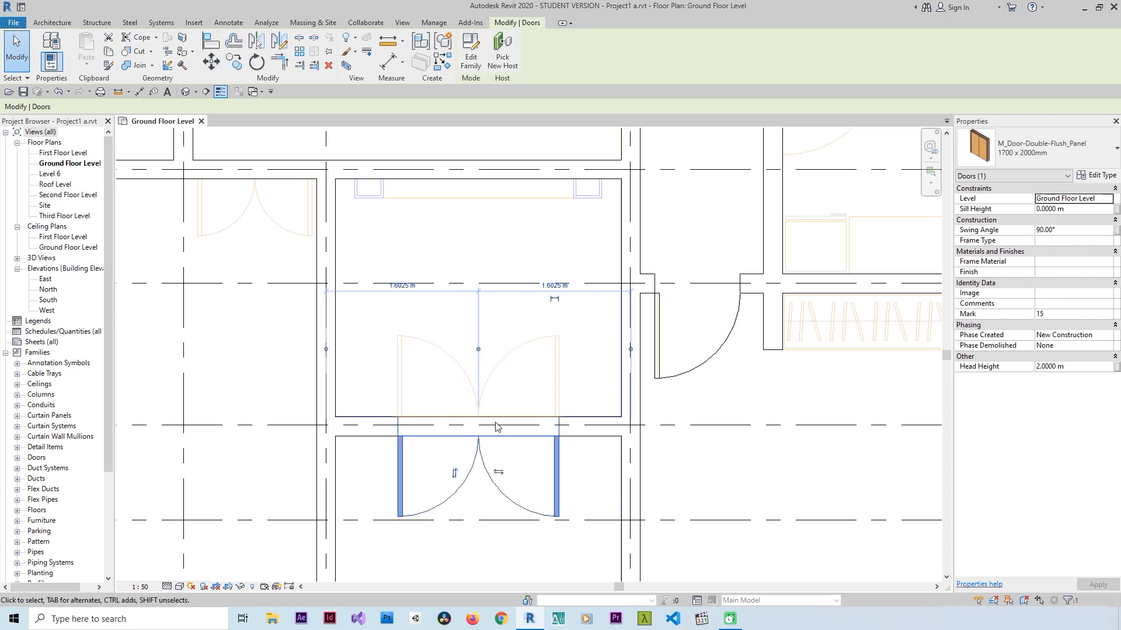
click(500, 474)
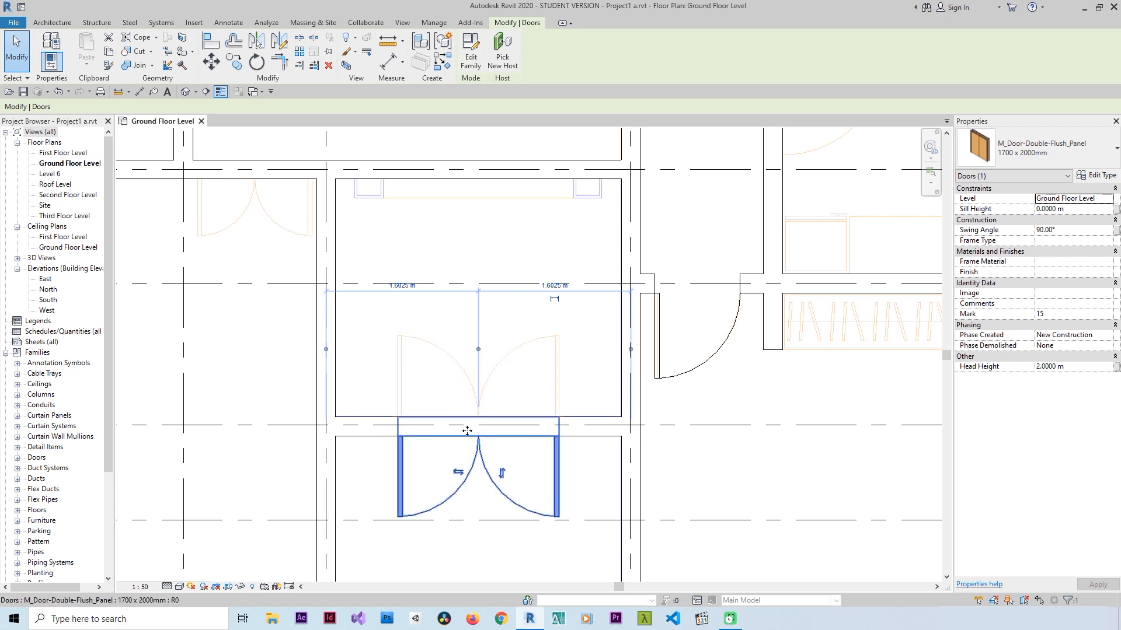
click(502, 475)
scroll(524, 416, down, 5)
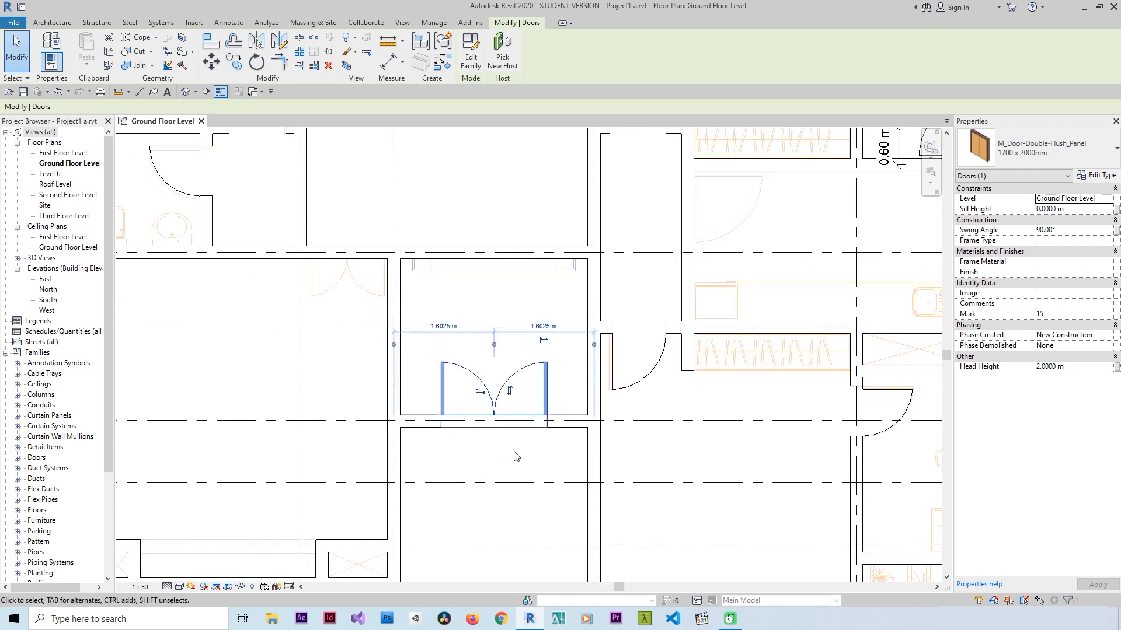
click(493, 299)
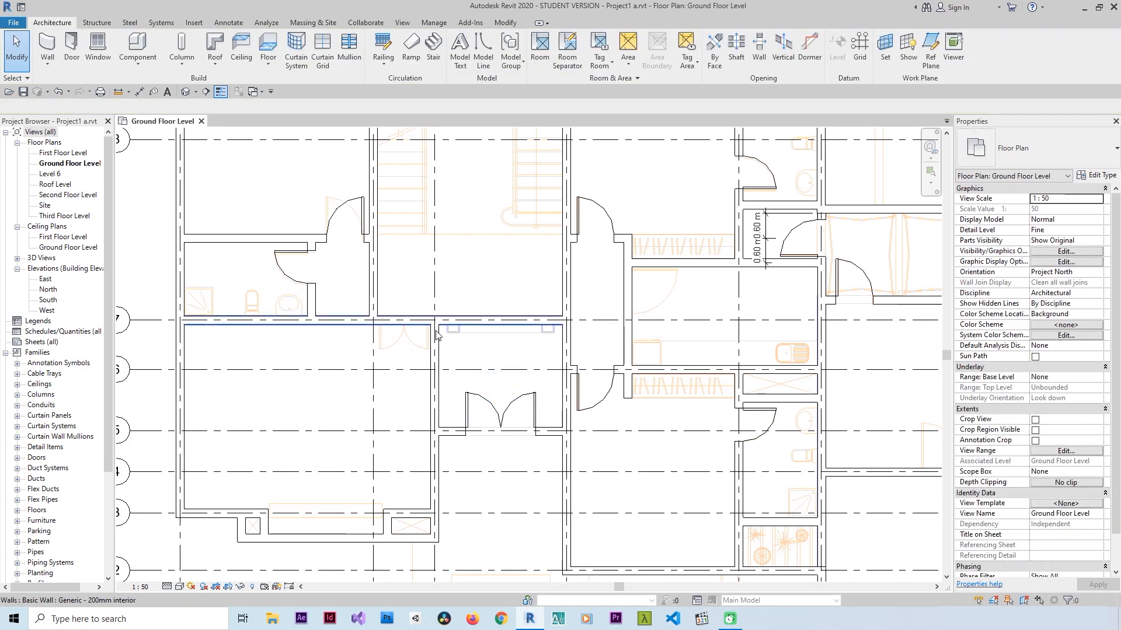
Step: Measure the width of the drawn double door in the grid 7 wall between grids B and C, without placing the dimension
scroll(411, 335, up, 3)
click(66, 46)
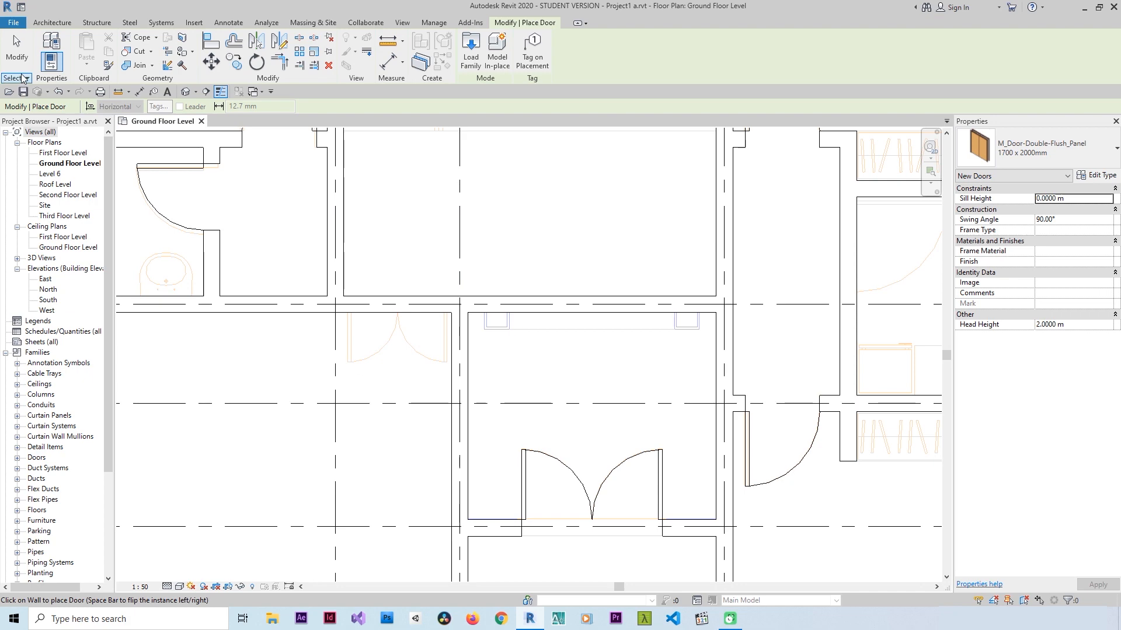
click(26, 51)
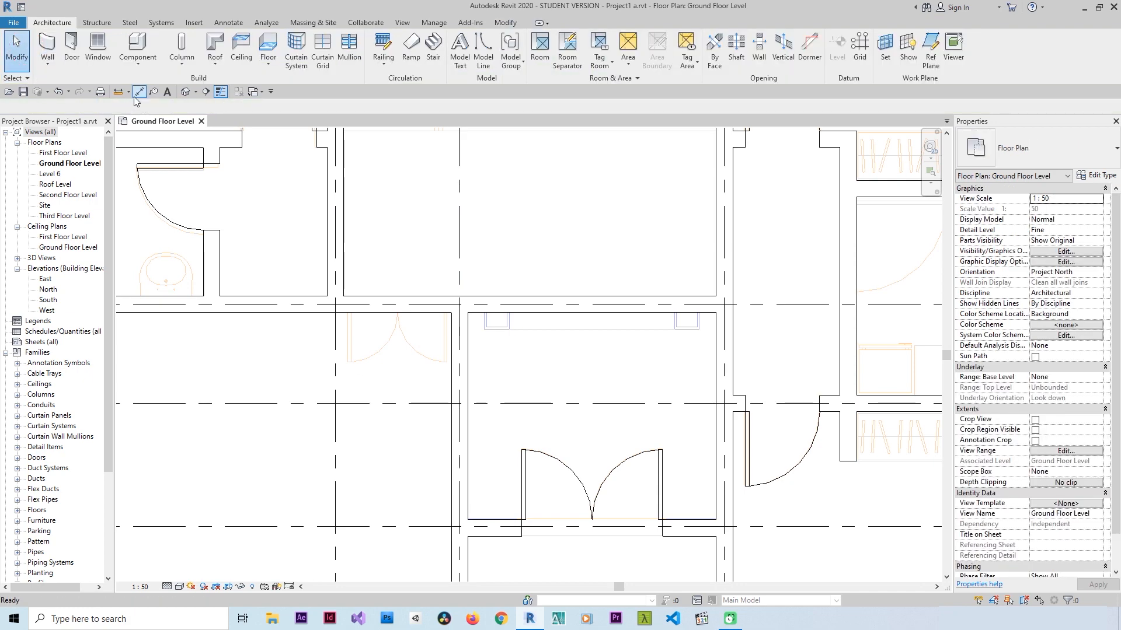
click(139, 92)
scroll(332, 303, up, 3)
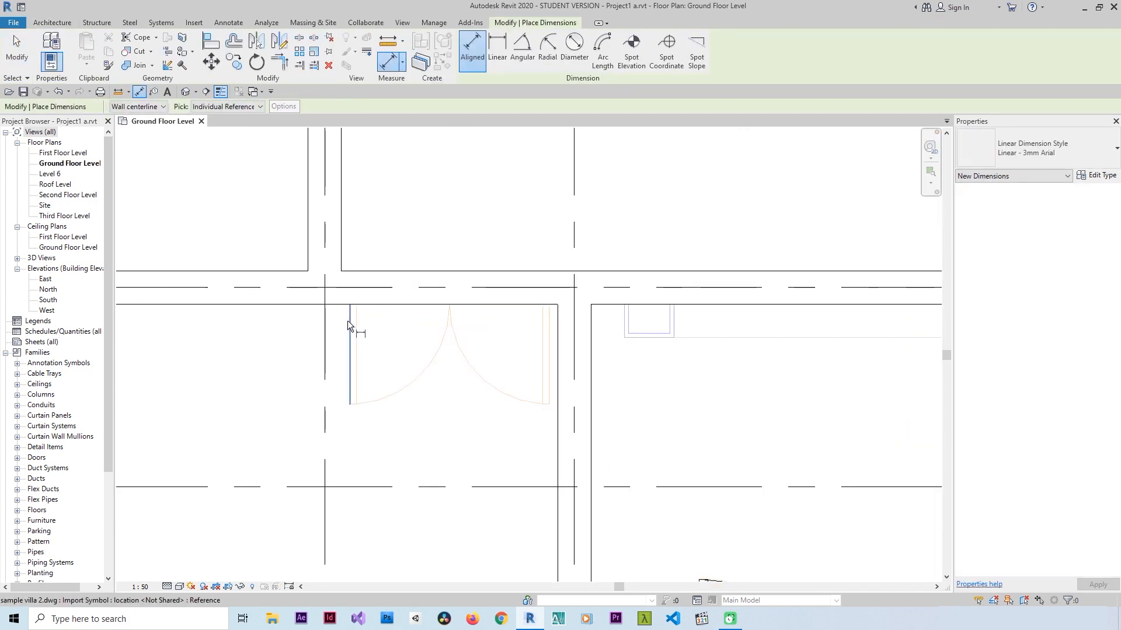
click(348, 321)
click(550, 328)
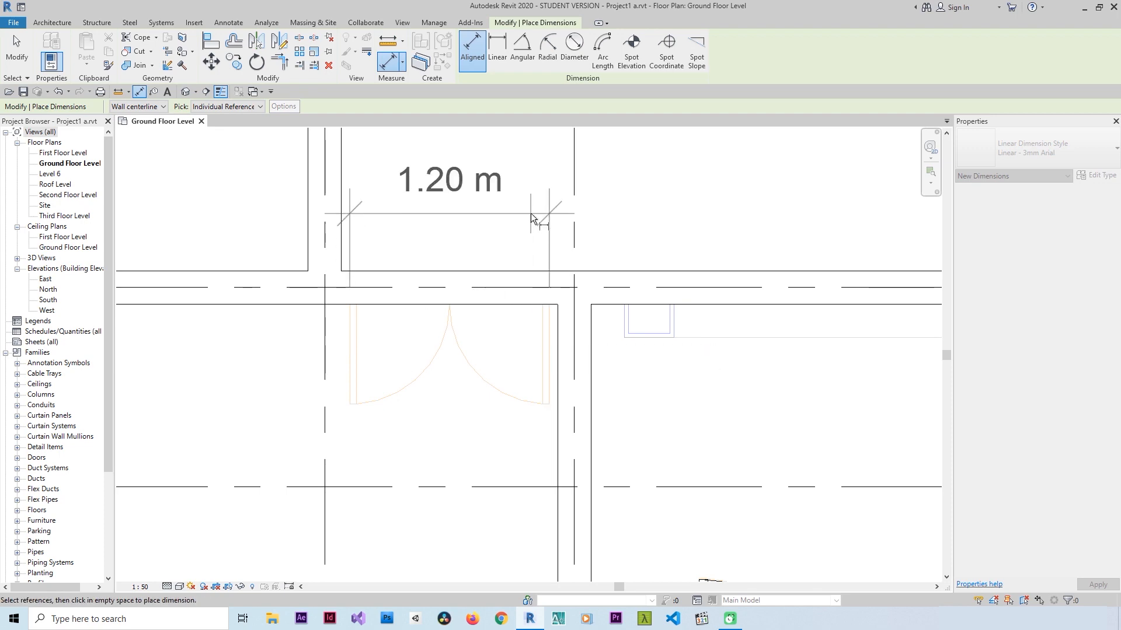
scroll(509, 248, down, 2)
key(Escape)
key(Escape)
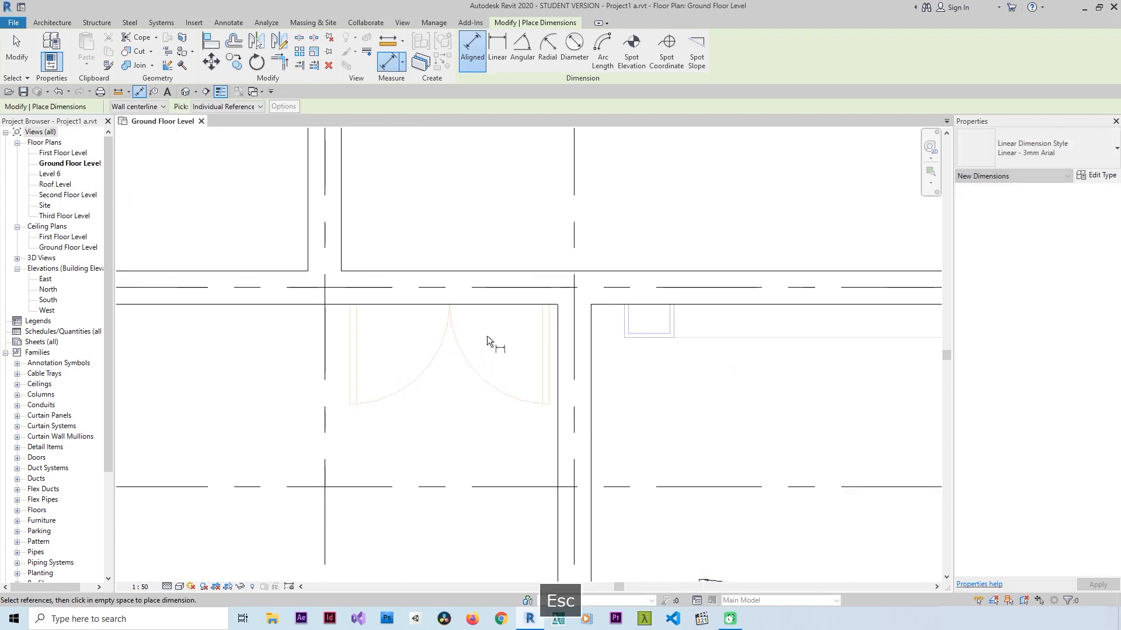
Step: Duplicate the placed double flush door's type as 1700 x 2200mm and set its height to 2.2 m
scroll(491, 336, down, 4)
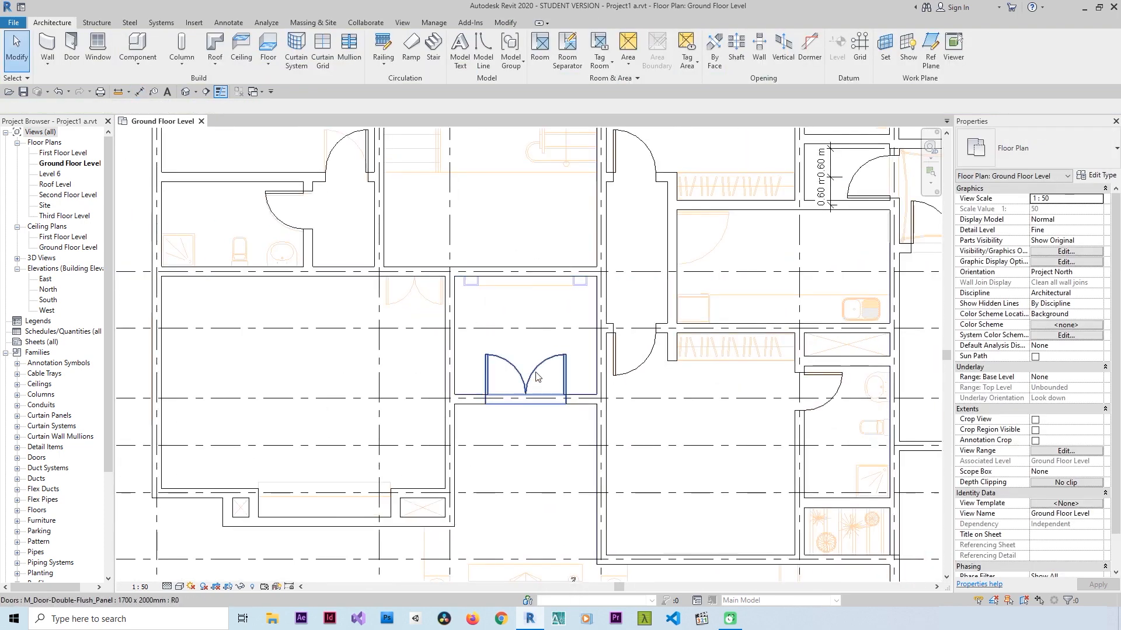
click(537, 376)
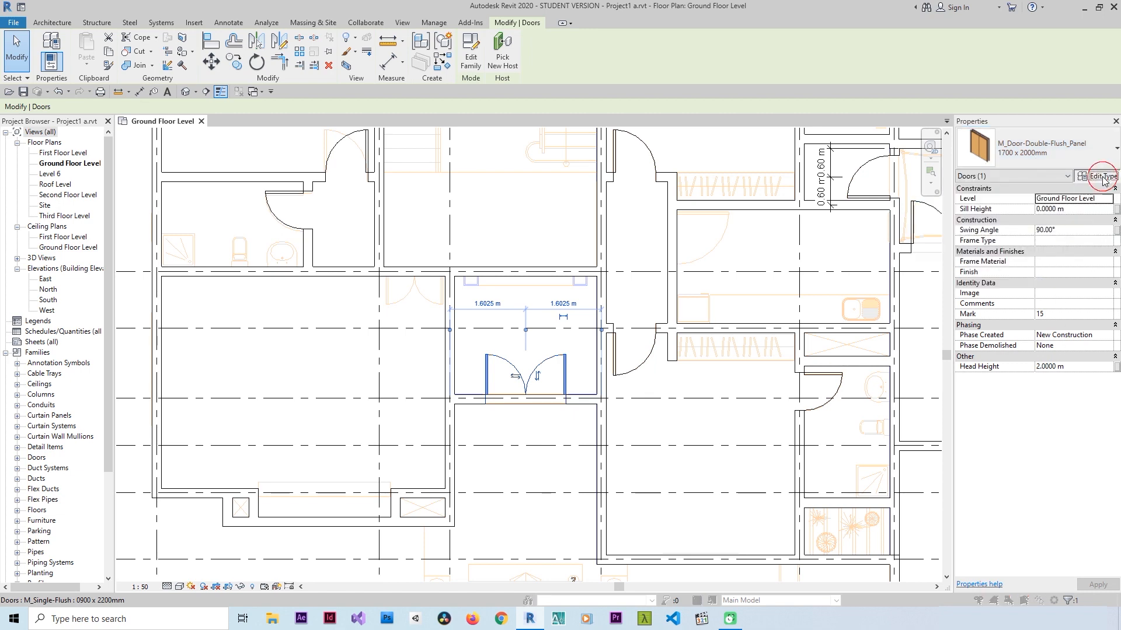
click(1097, 175)
click(987, 158)
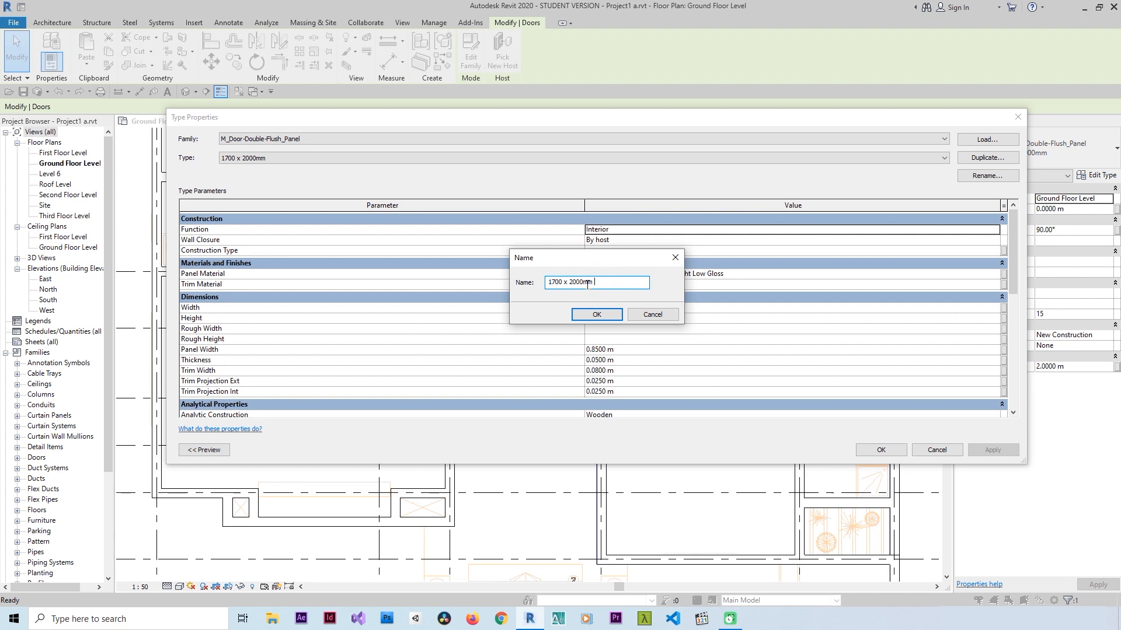
click(608, 317)
click(622, 319)
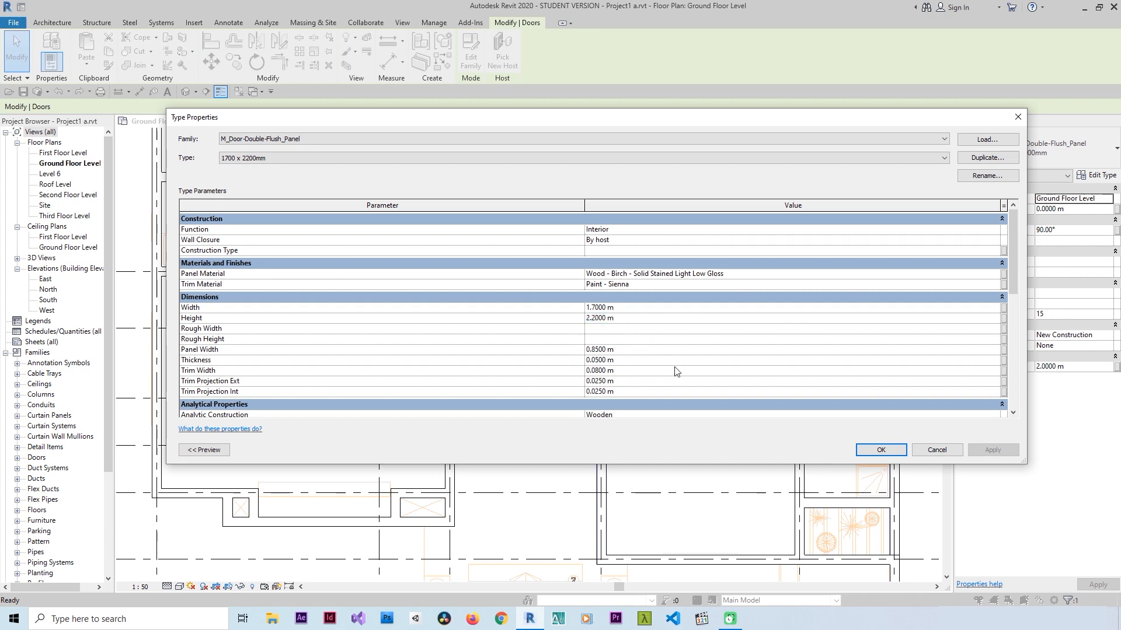
click(882, 450)
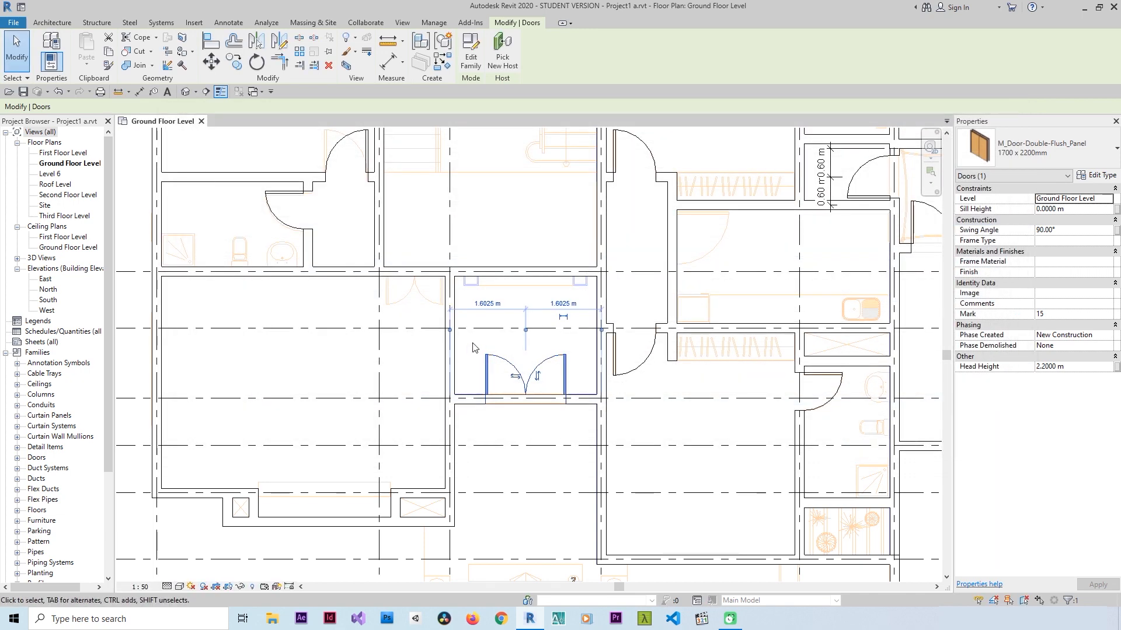
Step: Start a new door with the 1700 x 2200mm double flush type, duplicate it as 1200 x 2200mm and set its width to 1.2 m
scroll(430, 289, up, 3)
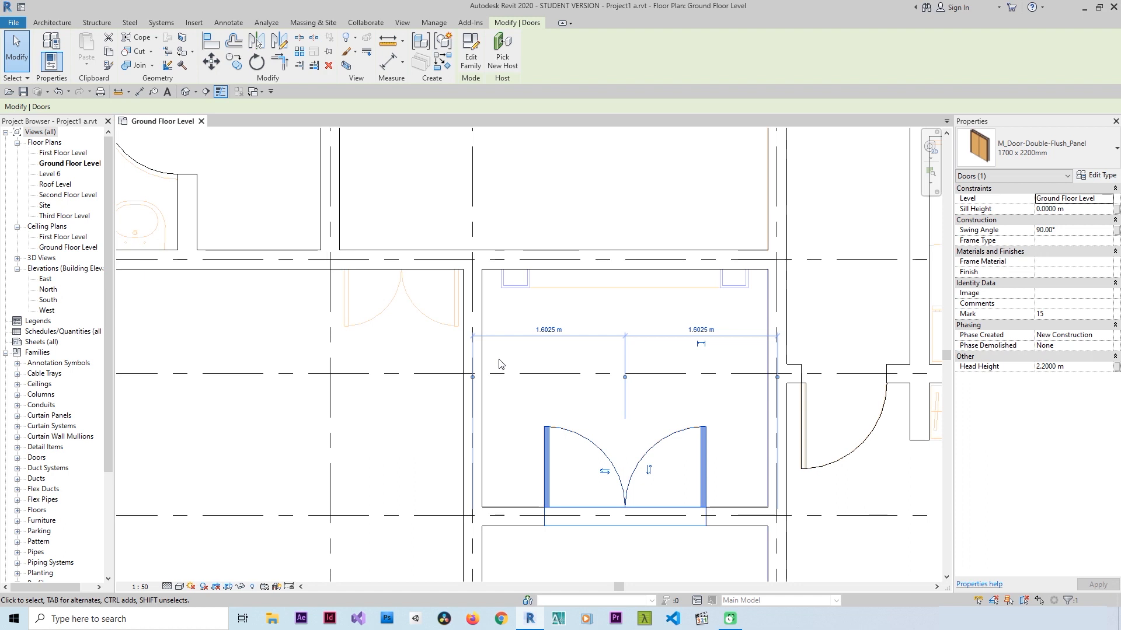
key(F9)
click(52, 23)
click(73, 52)
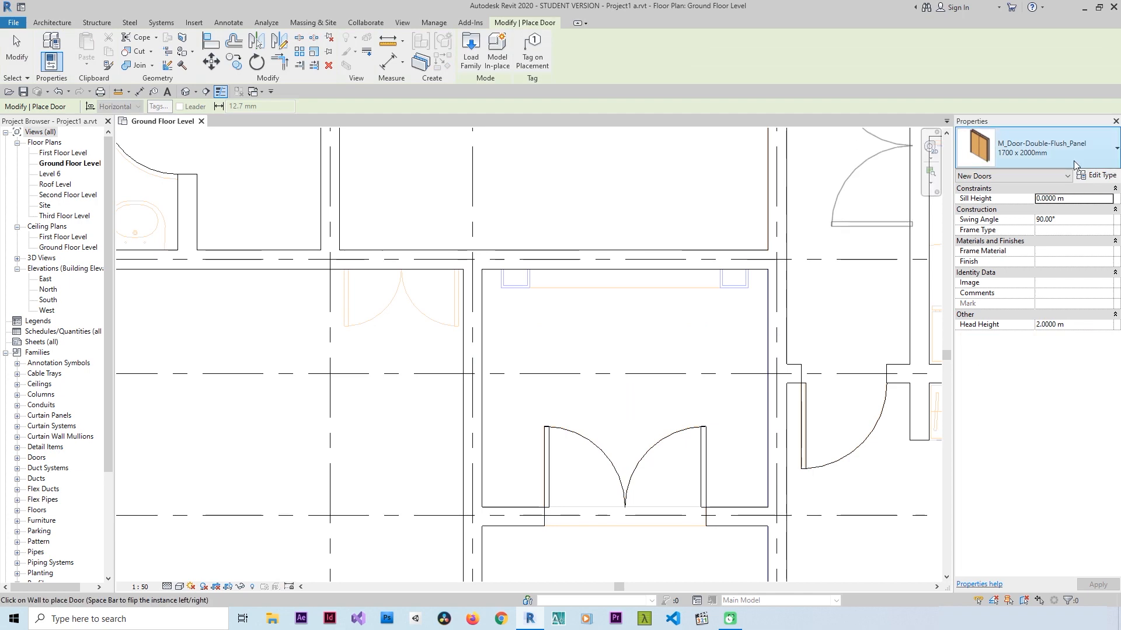
click(1048, 149)
click(1048, 149)
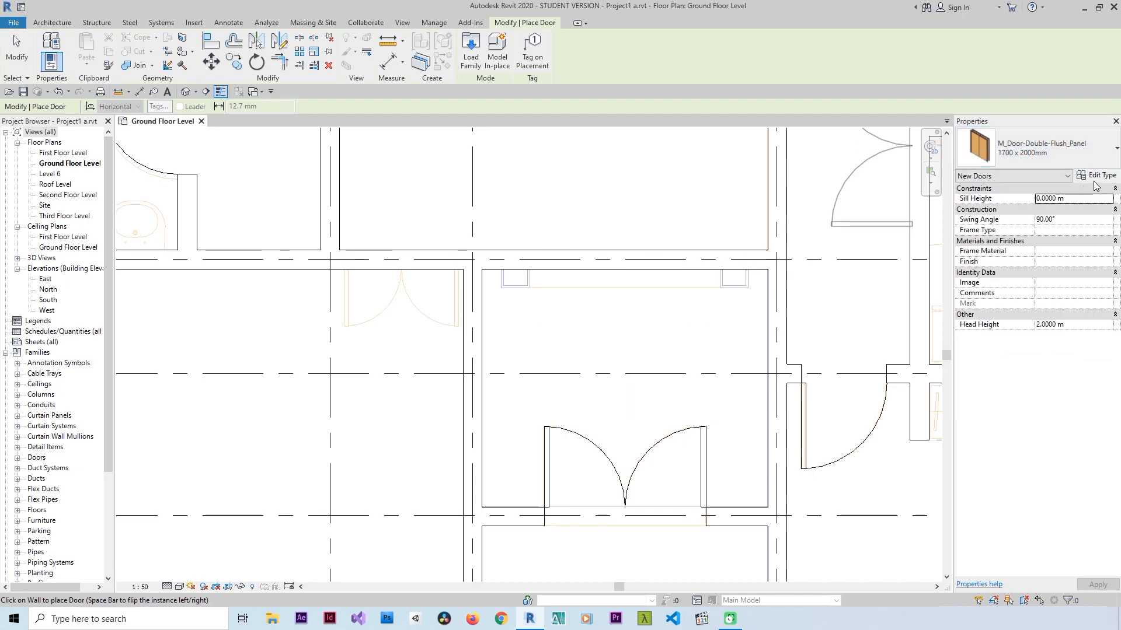
click(1048, 149)
click(1037, 221)
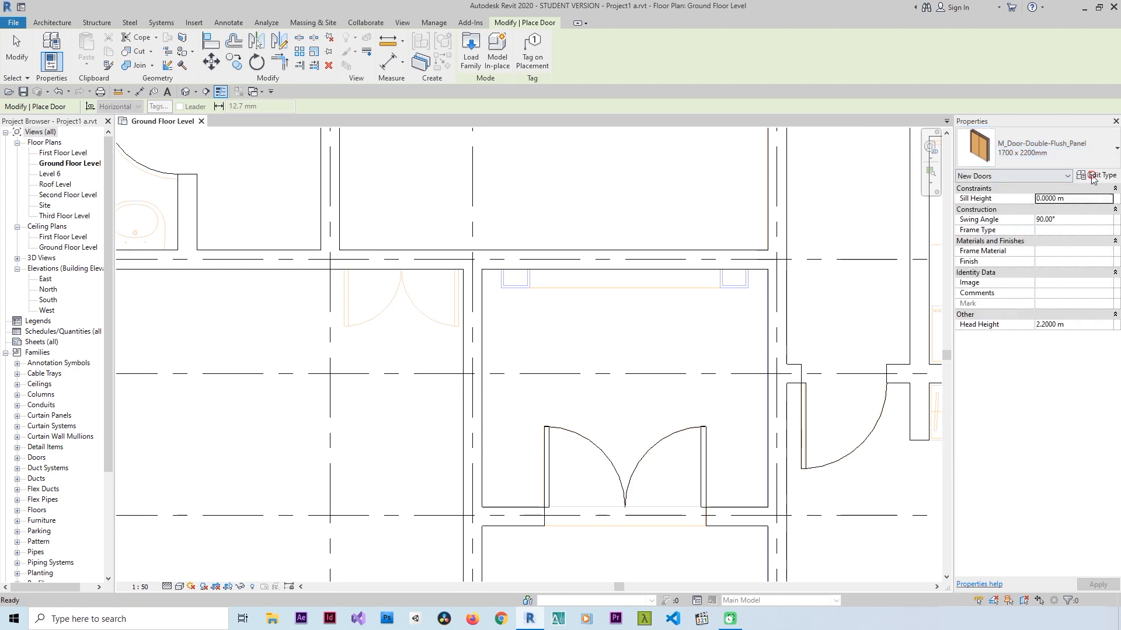
click(1098, 175)
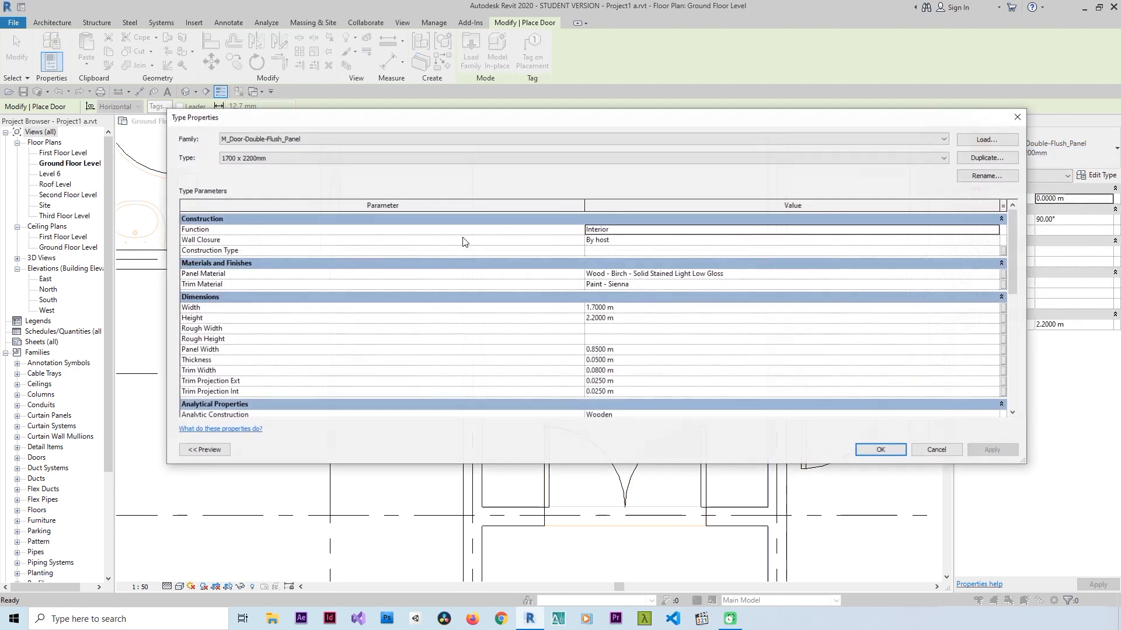
click(975, 160)
click(608, 284)
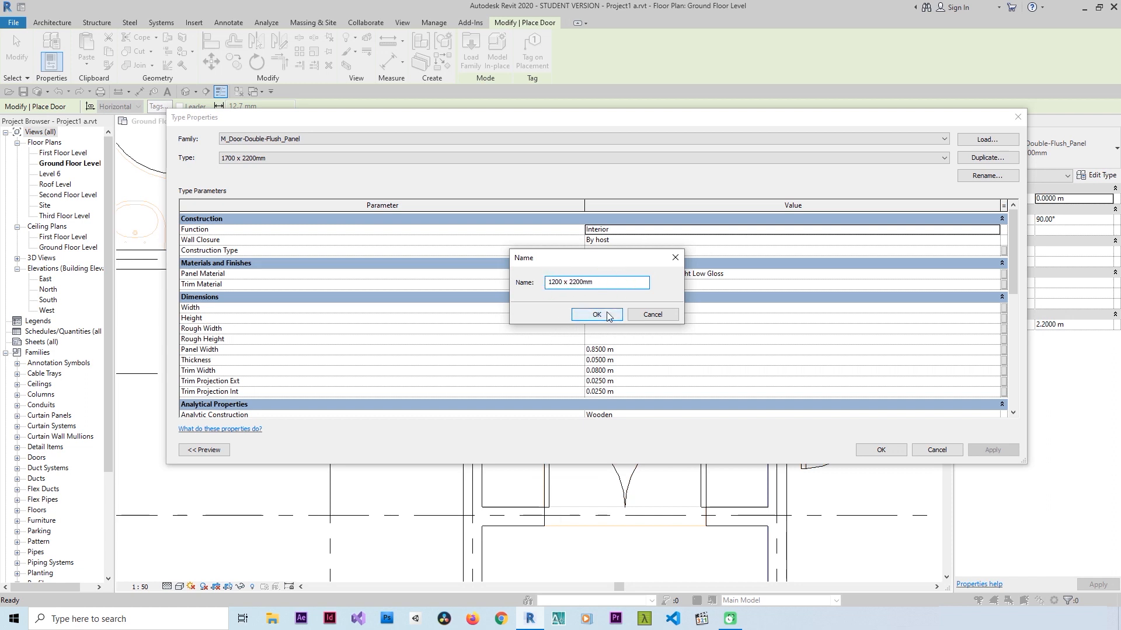
click(596, 314)
click(600, 307)
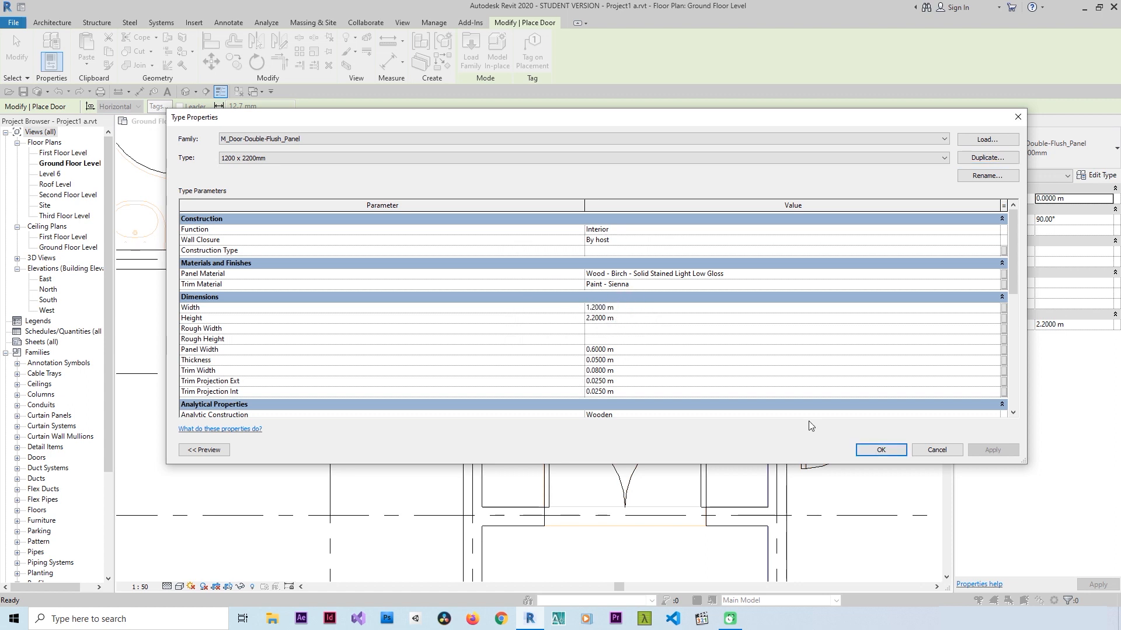
click(881, 451)
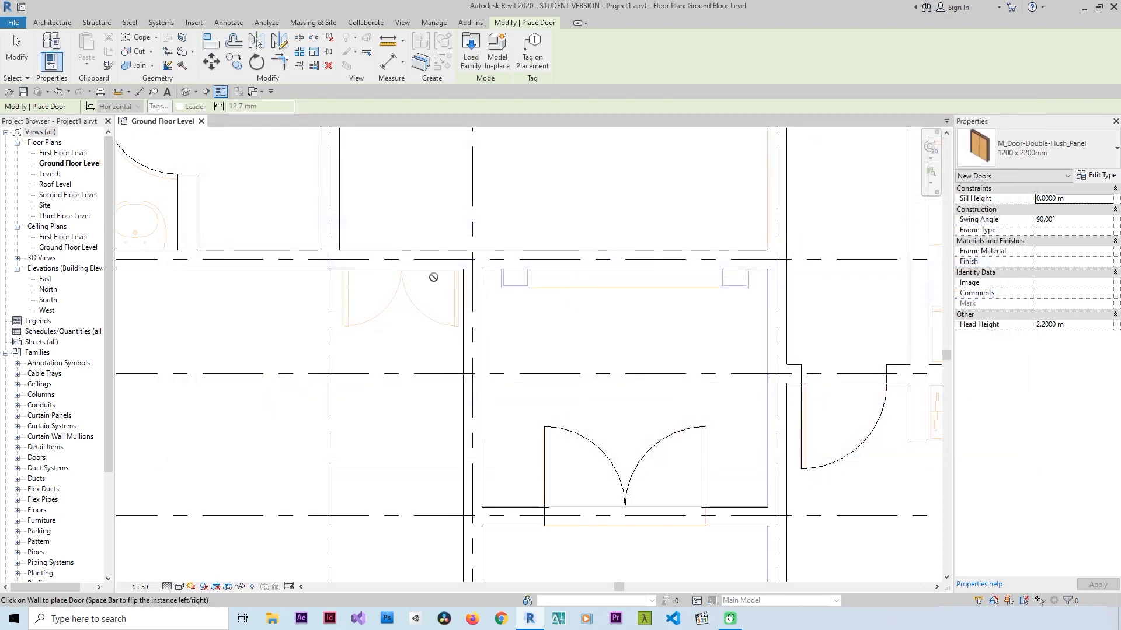
Step: Place a 1200 x 2200mm double flush door over the drawn double door, 0.75 m from the grid line on each side
click(400, 267)
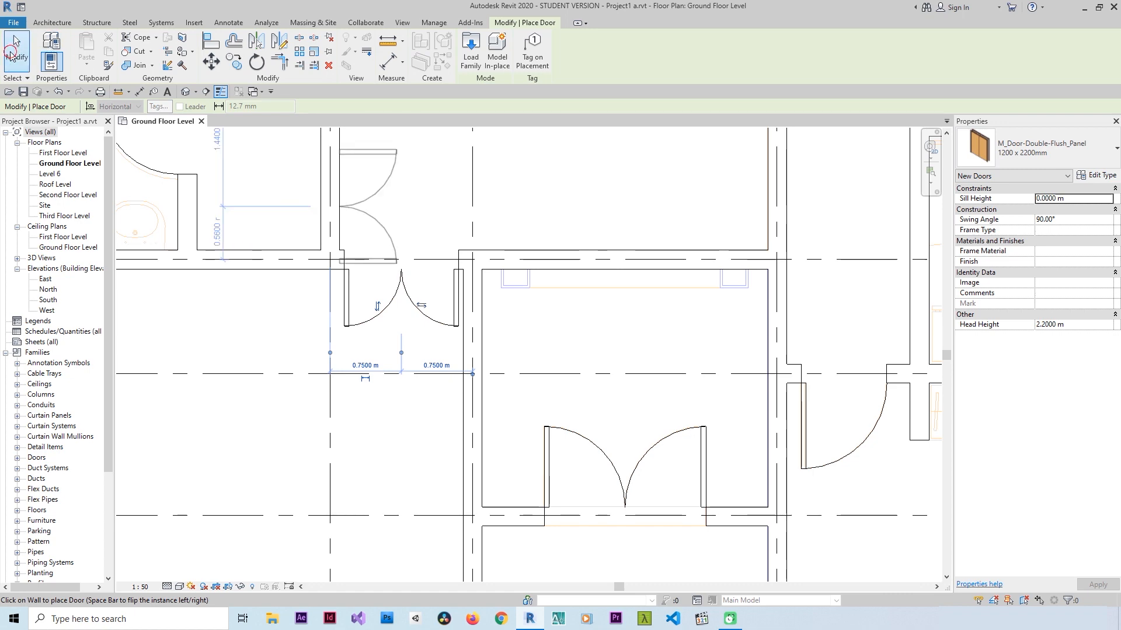
key(Escape)
key(Escape)
Step: Choose the M_Single-Flush 0900 x 2200mm door type and compare its preview with the drawn single door in the grid 4 wall
scroll(469, 250, down, 8)
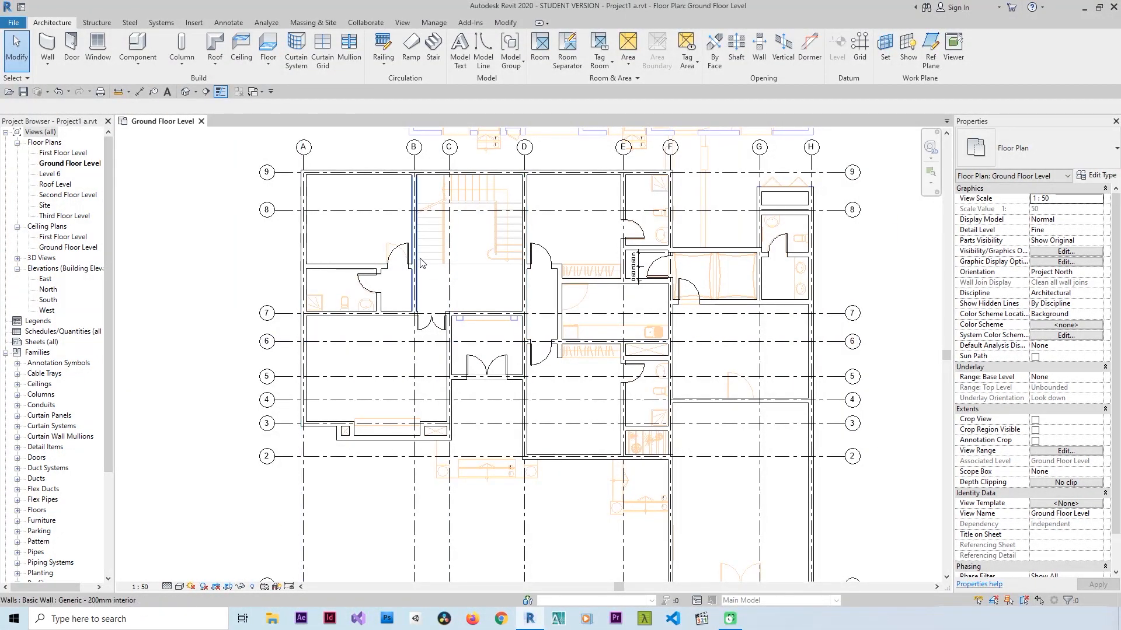
middle_drag(762, 227, 671, 274)
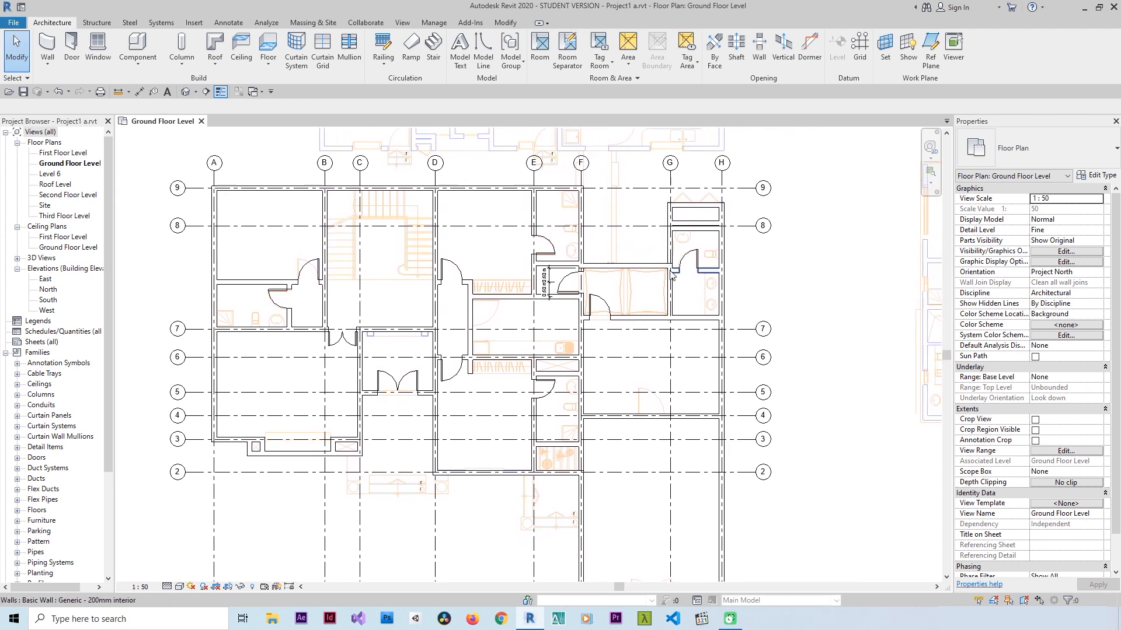
key(F9)
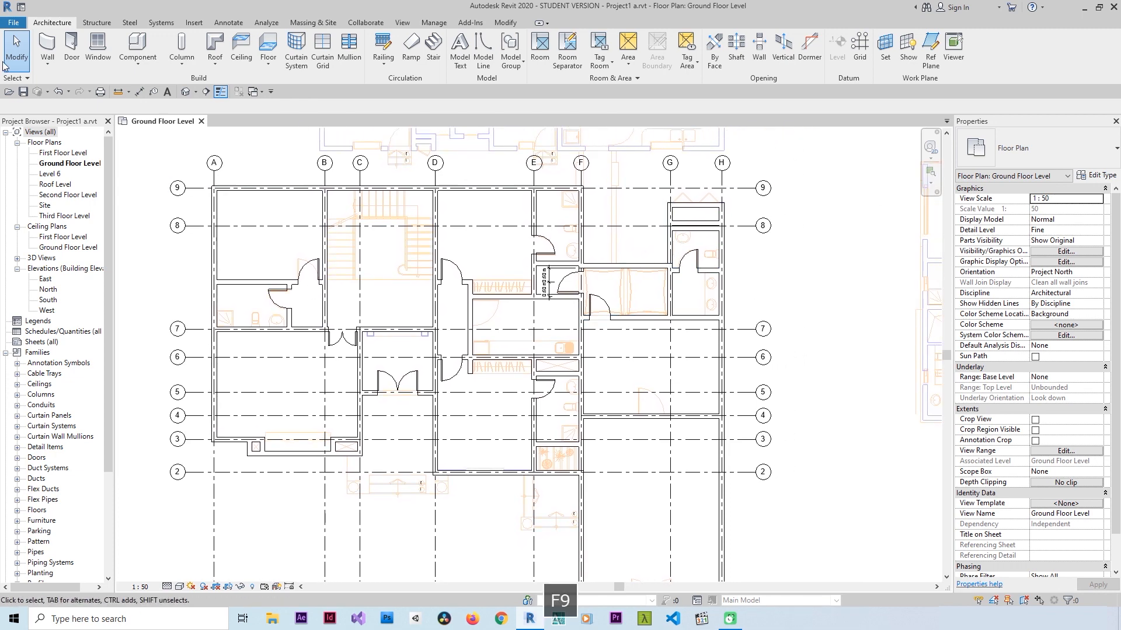
click(71, 47)
scroll(607, 382, up, 5)
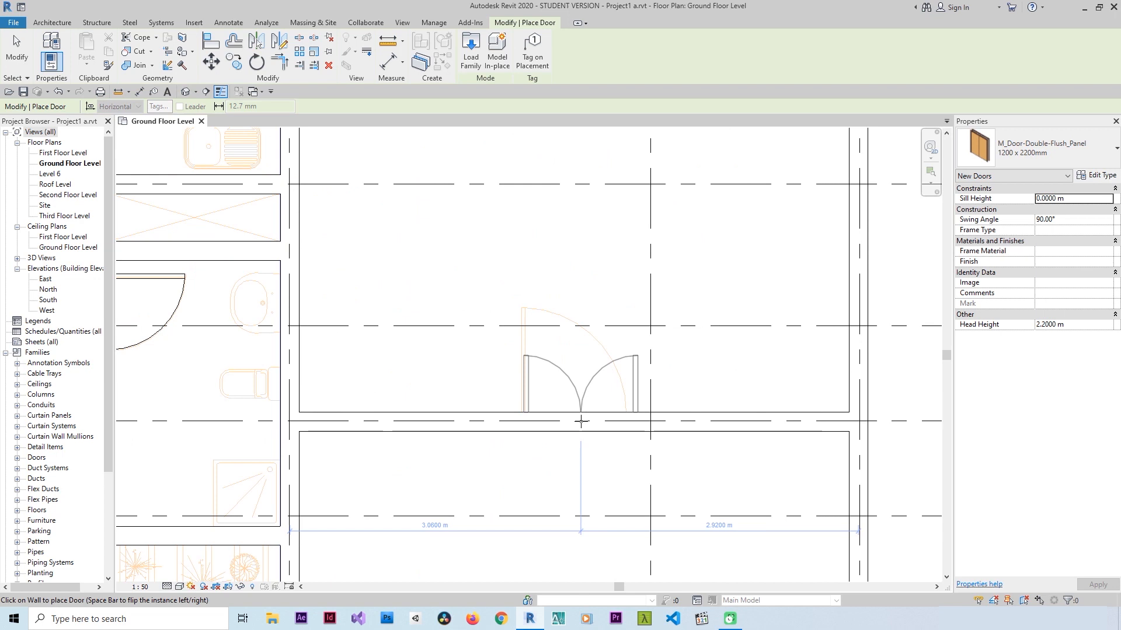
click(1031, 150)
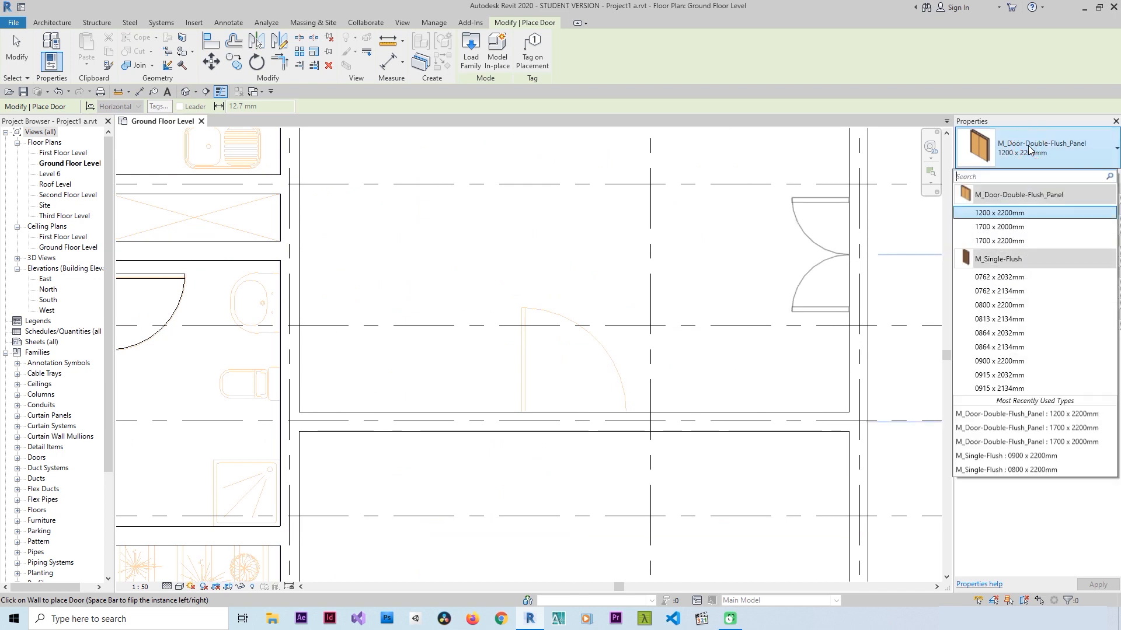
click(1086, 361)
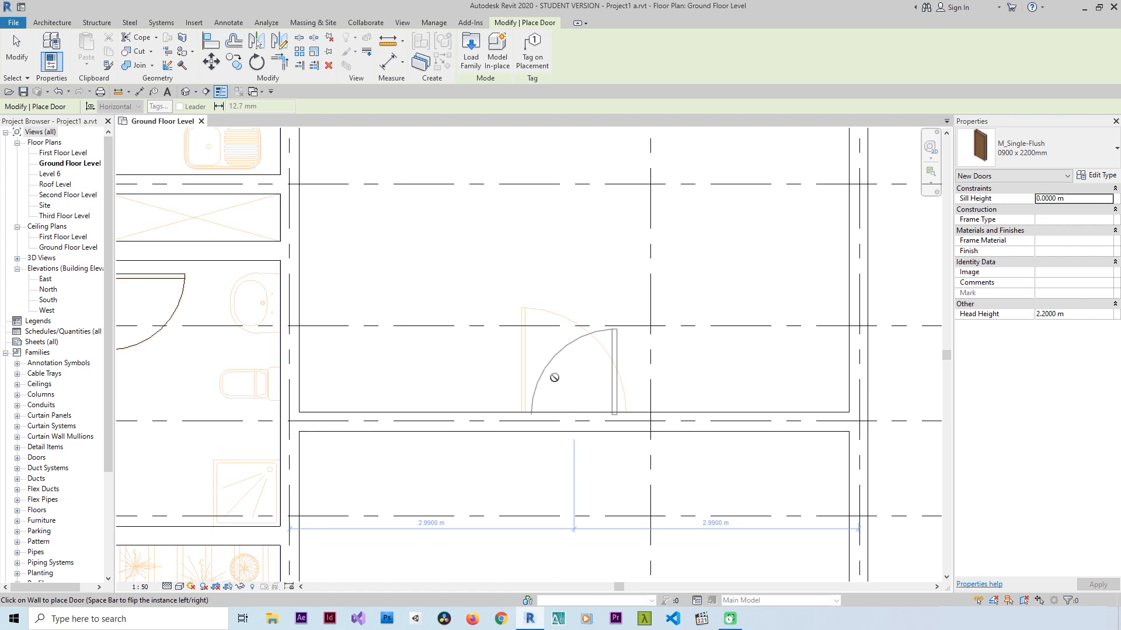
click(16, 50)
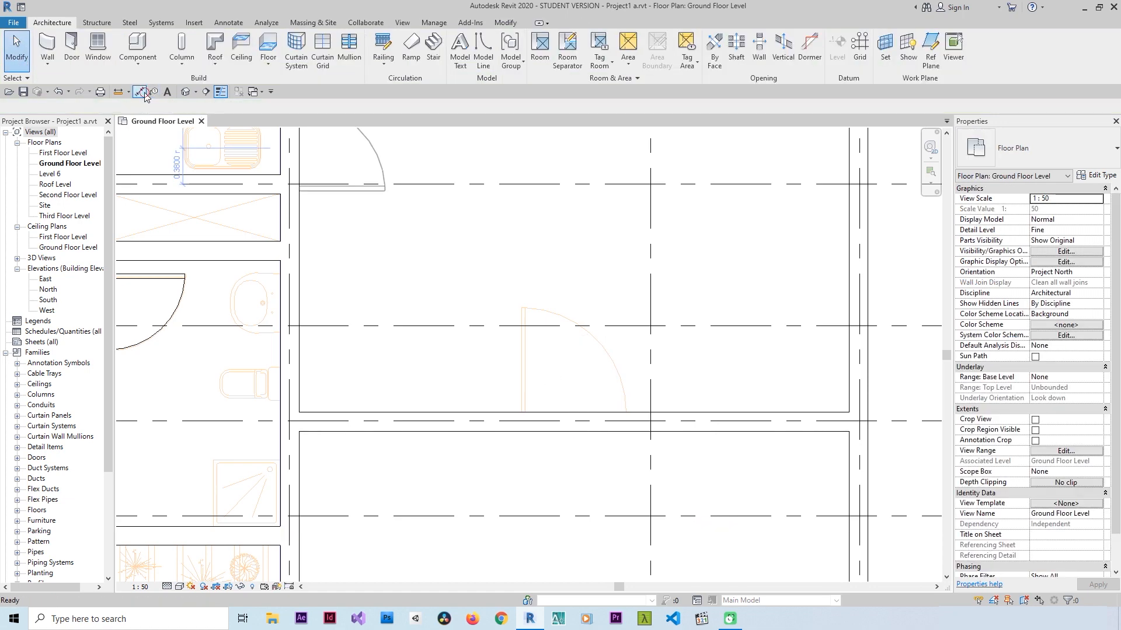
Step: Measure the width of the drawn single door in the grid 4 wall, without placing the dimension
click(142, 91)
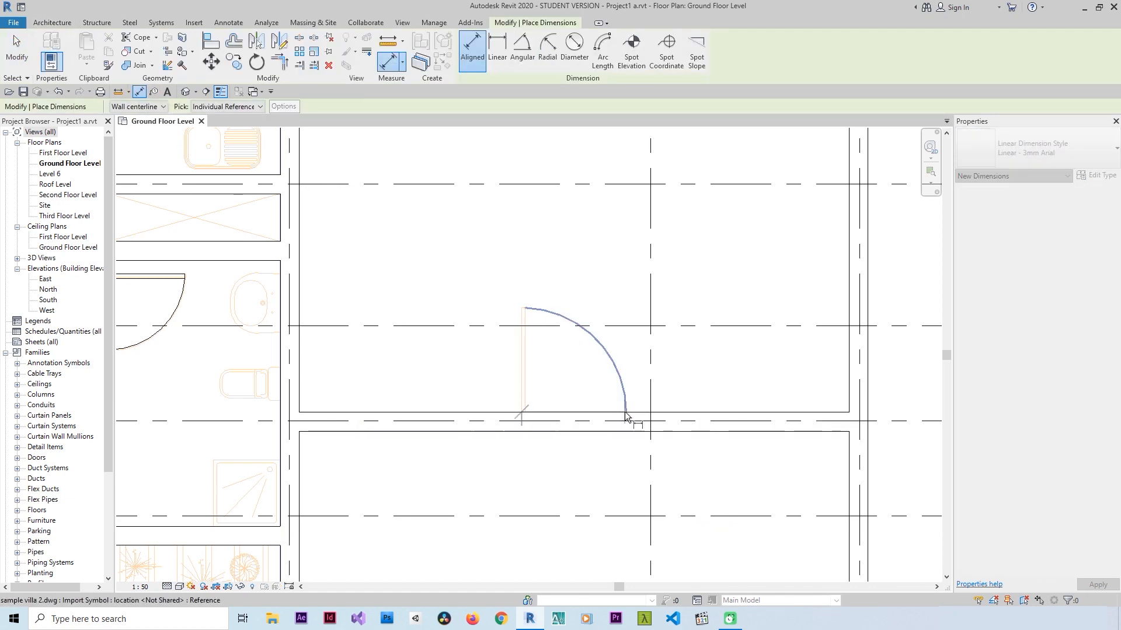
click(625, 414)
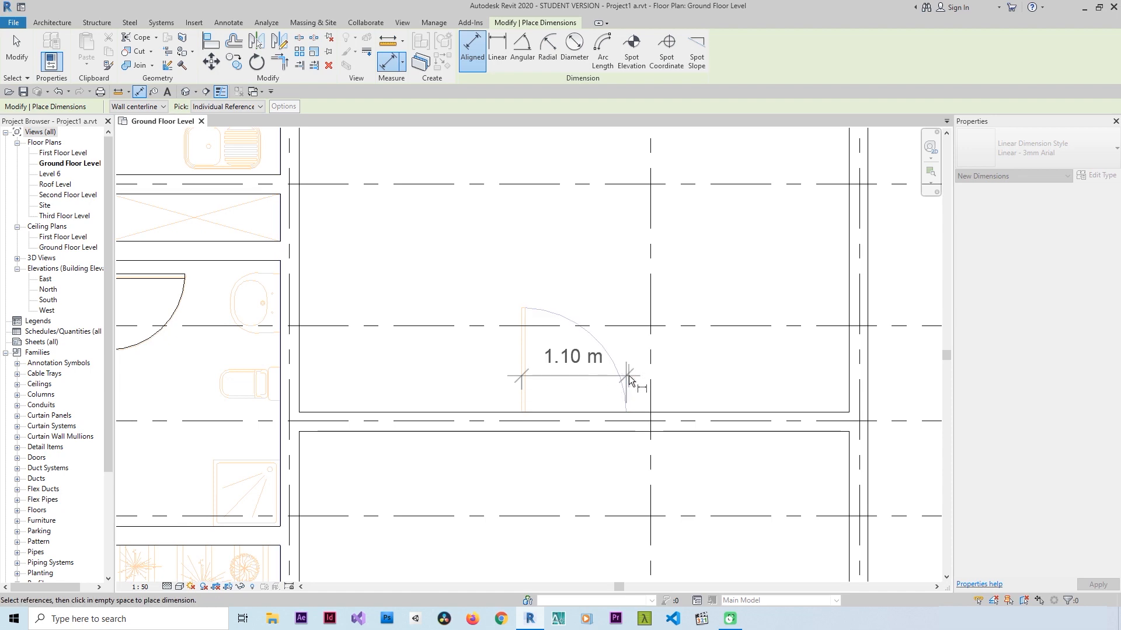
key(Escape)
key(Escape)
Step: Start a new door, duplicate the M_Single-Flush 0900 x 2200mm type as 1100 x 2200mm and set its width to 1.1 m
click(49, 52)
key(Escape)
click(71, 49)
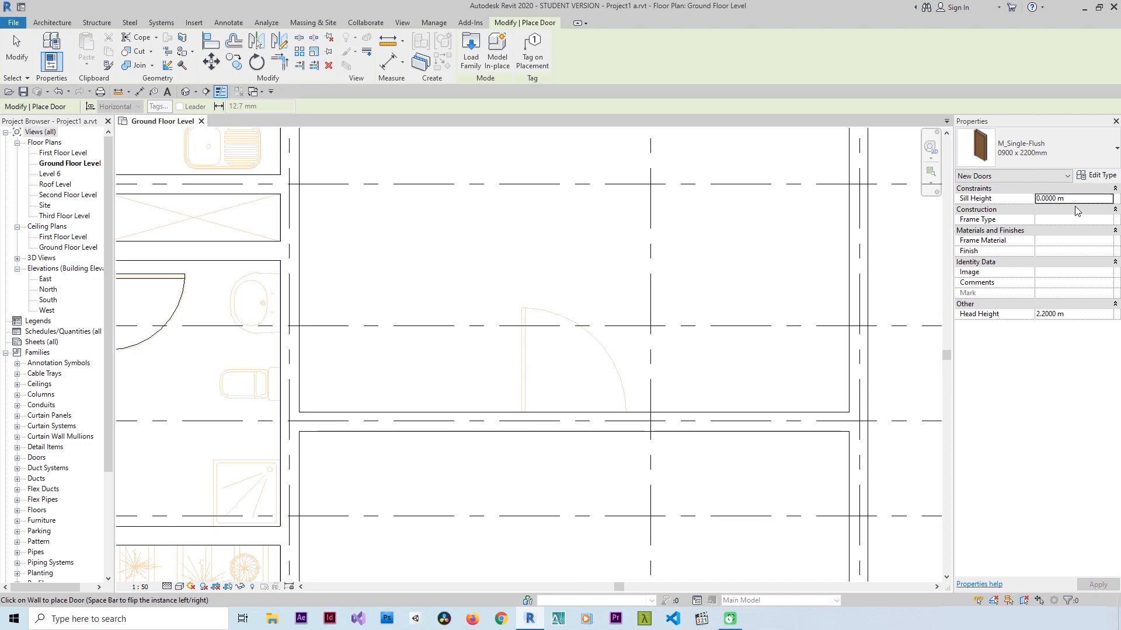
click(1095, 177)
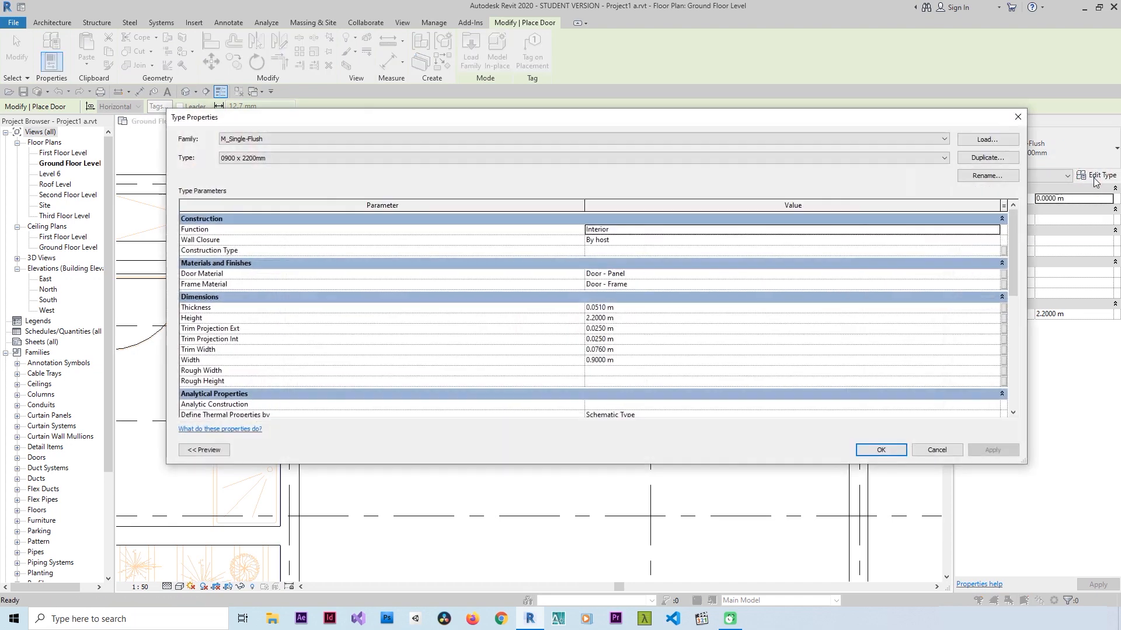
click(974, 164)
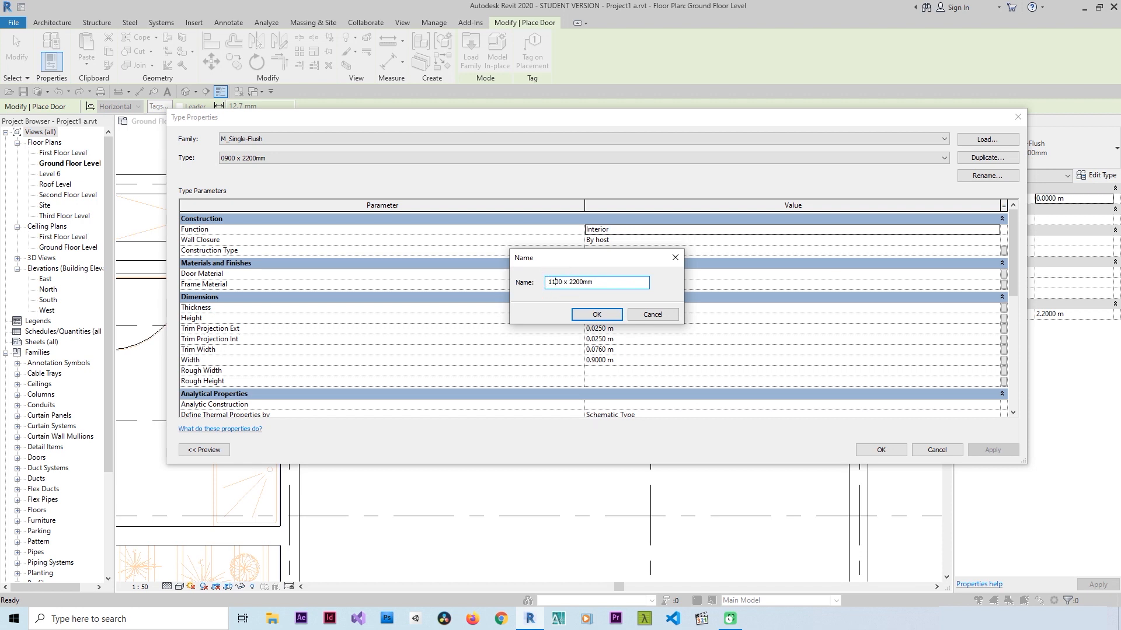
click(598, 315)
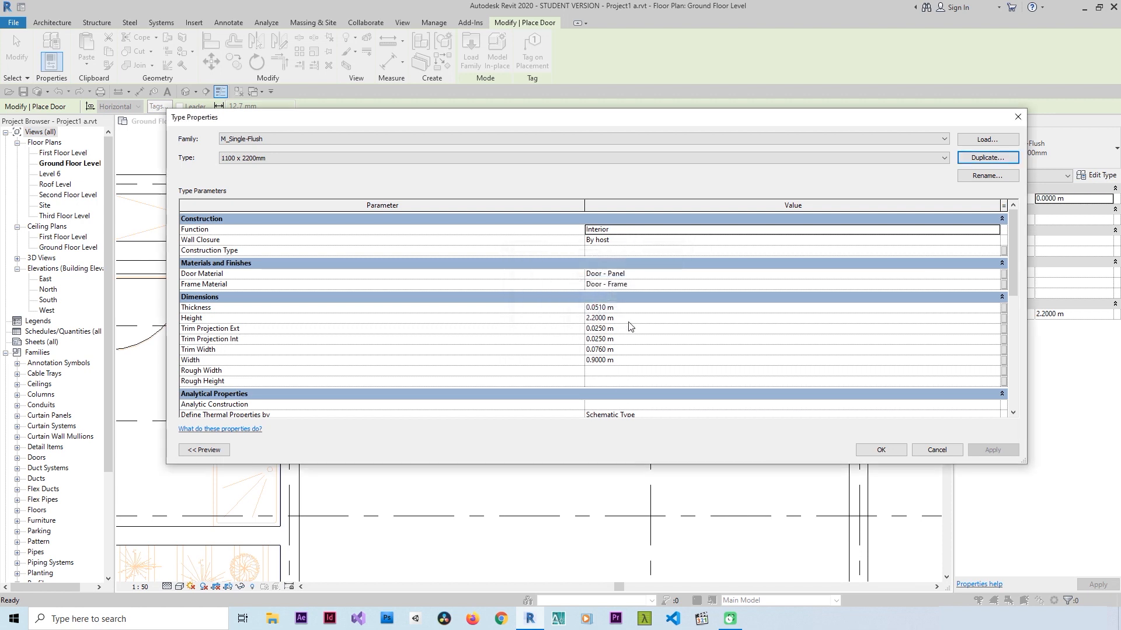
click(633, 304)
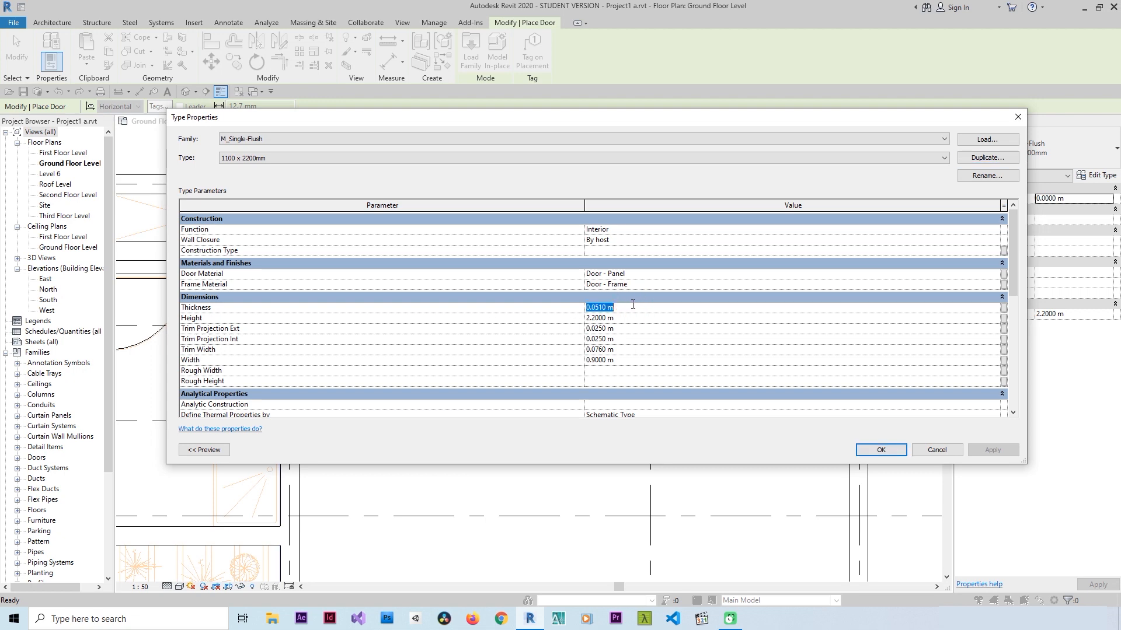
click(628, 361)
click(881, 449)
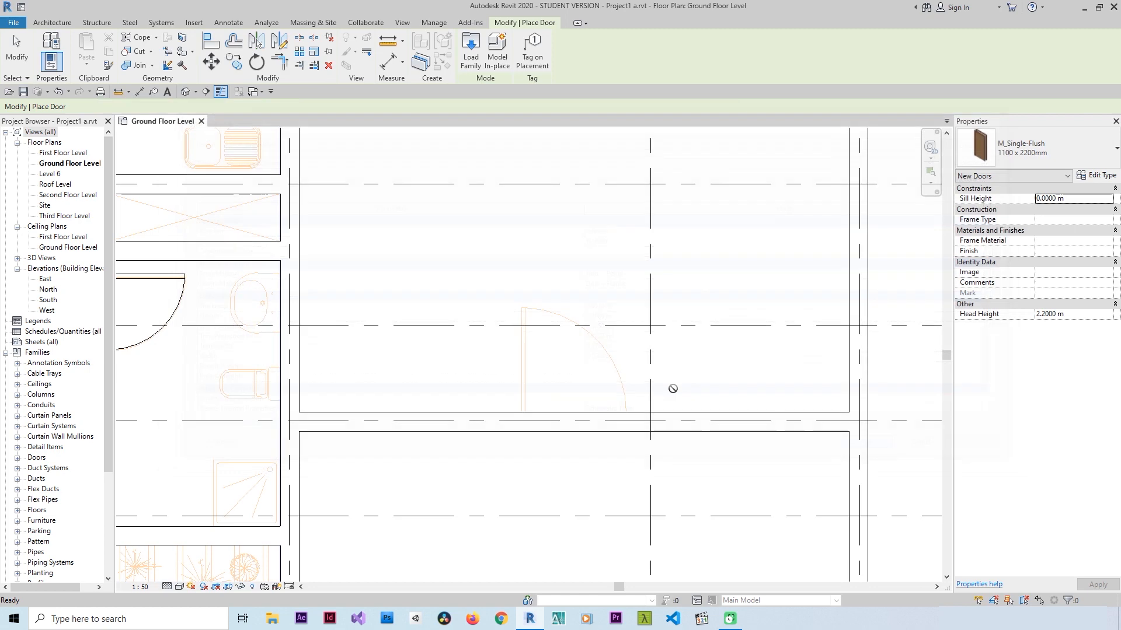
Step: Place an 1100 x 2200mm single-flush door over the drawn door in the grid 4 wall, centred 2.99 m from each side
key(space)
click(573, 404)
scroll(572, 404, down, 5)
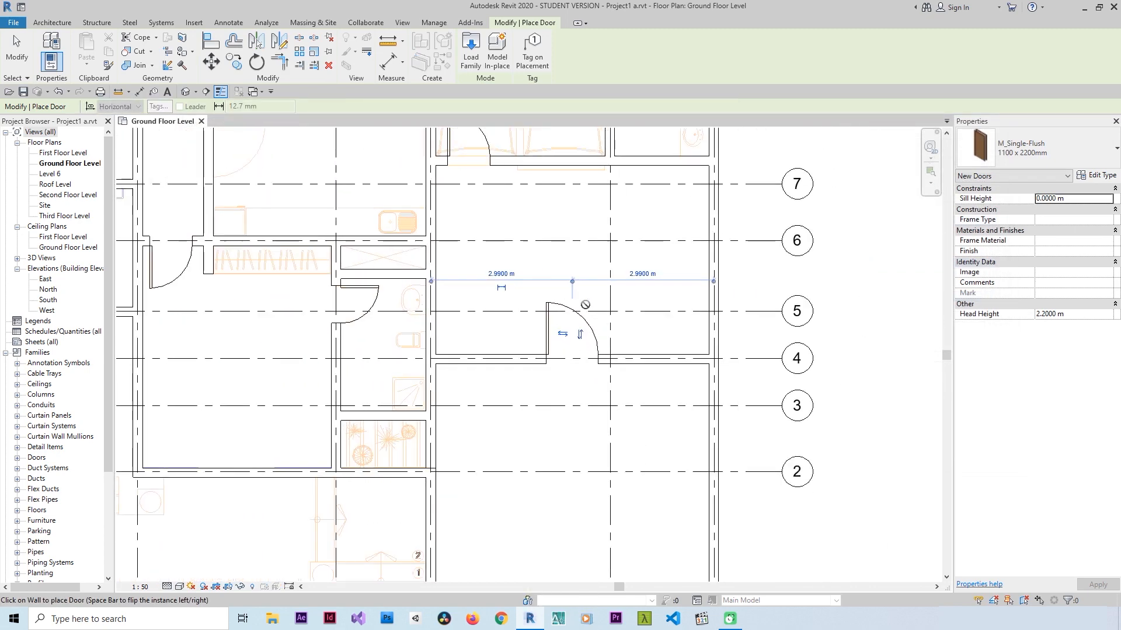
key(Escape)
Step: Start a new M_Single-Flush 0900 x 2200mm door and compare its preview with the drawn kitchen door near grid 7
scroll(333, 210, up, 5)
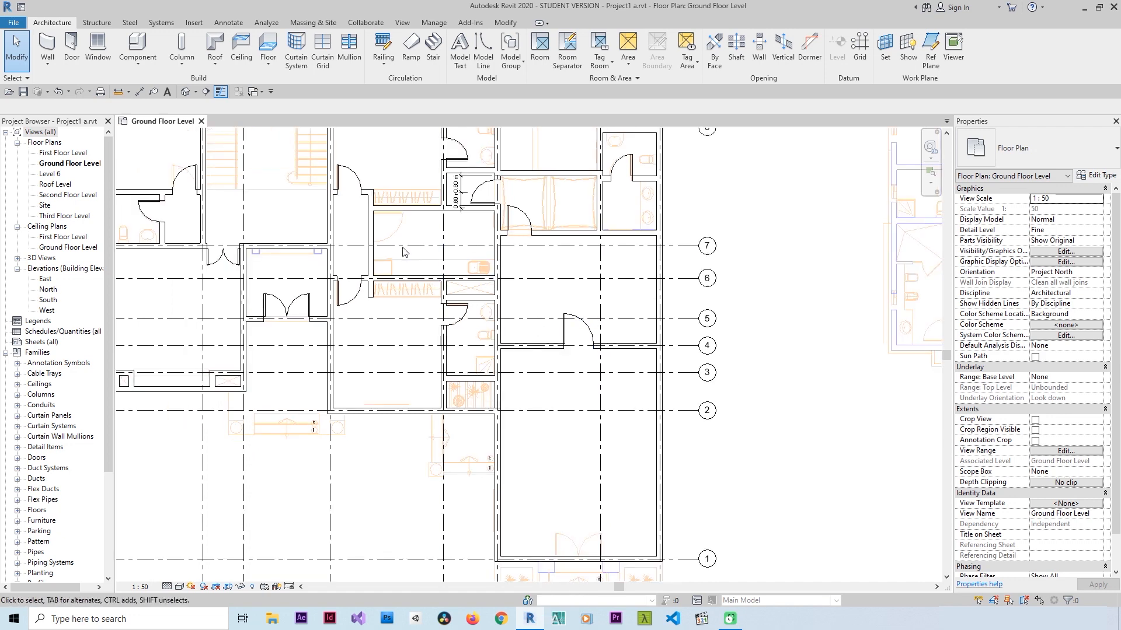
click(72, 46)
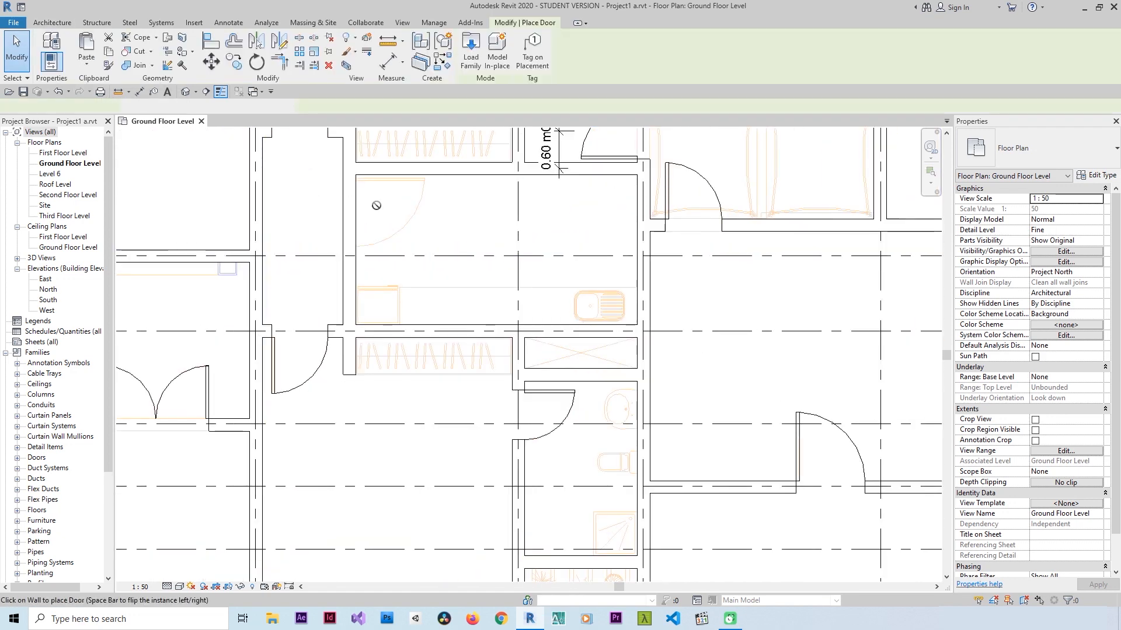
click(1076, 157)
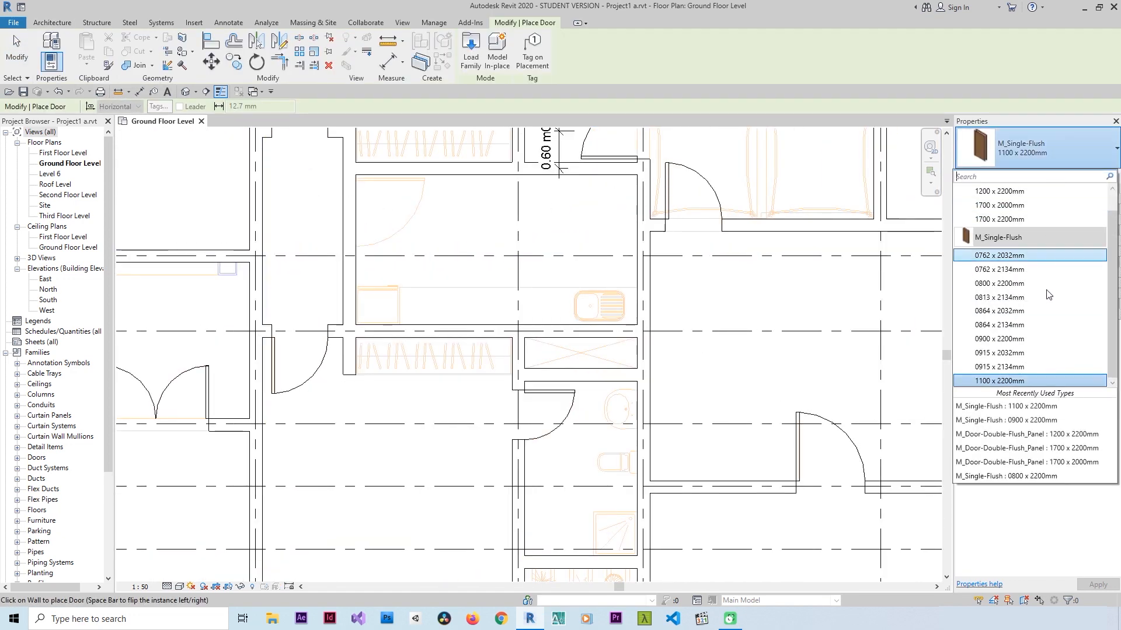
click(1027, 339)
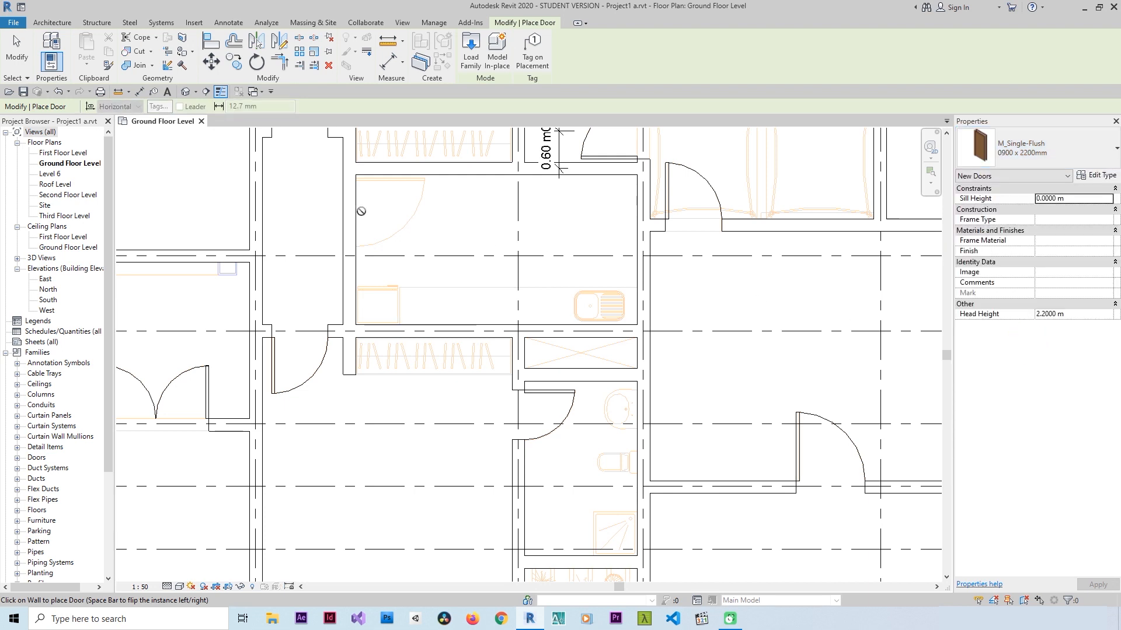
key(space)
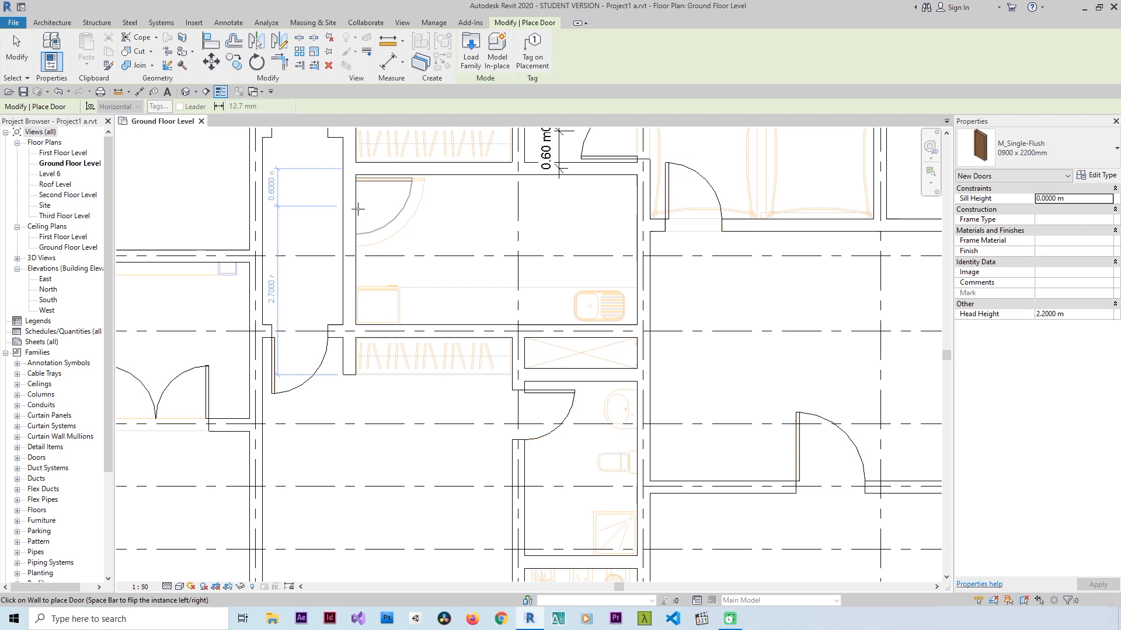
Step: Place an 1100 x 2200mm single-flush door over the drawn kitchen door, 0.7 m from the upper wall, and save the project
click(1026, 151)
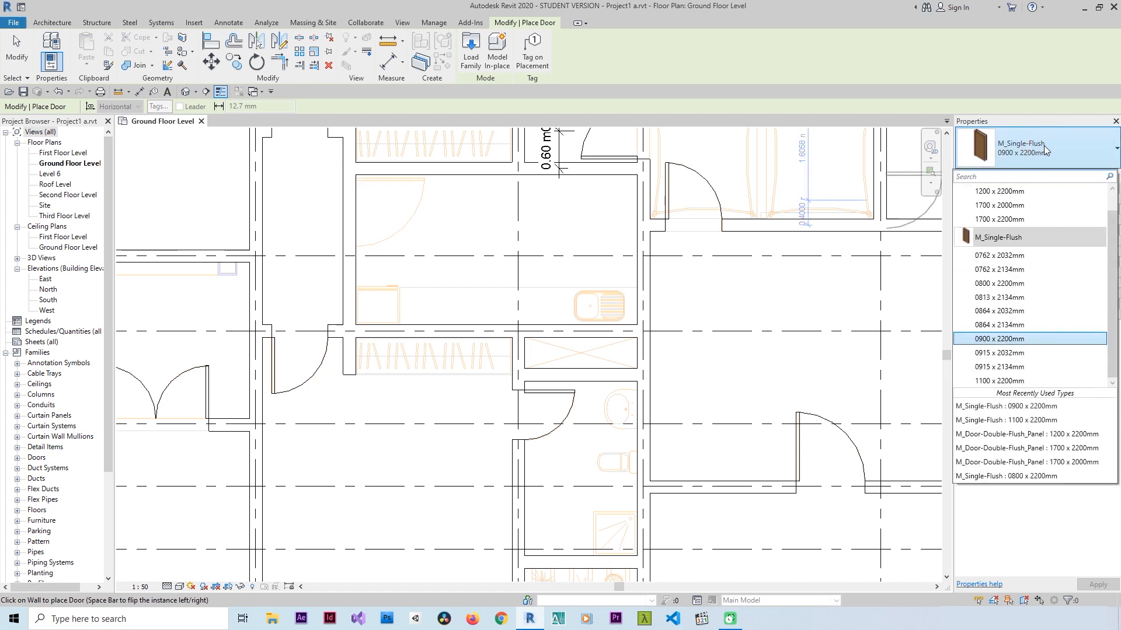
click(1028, 382)
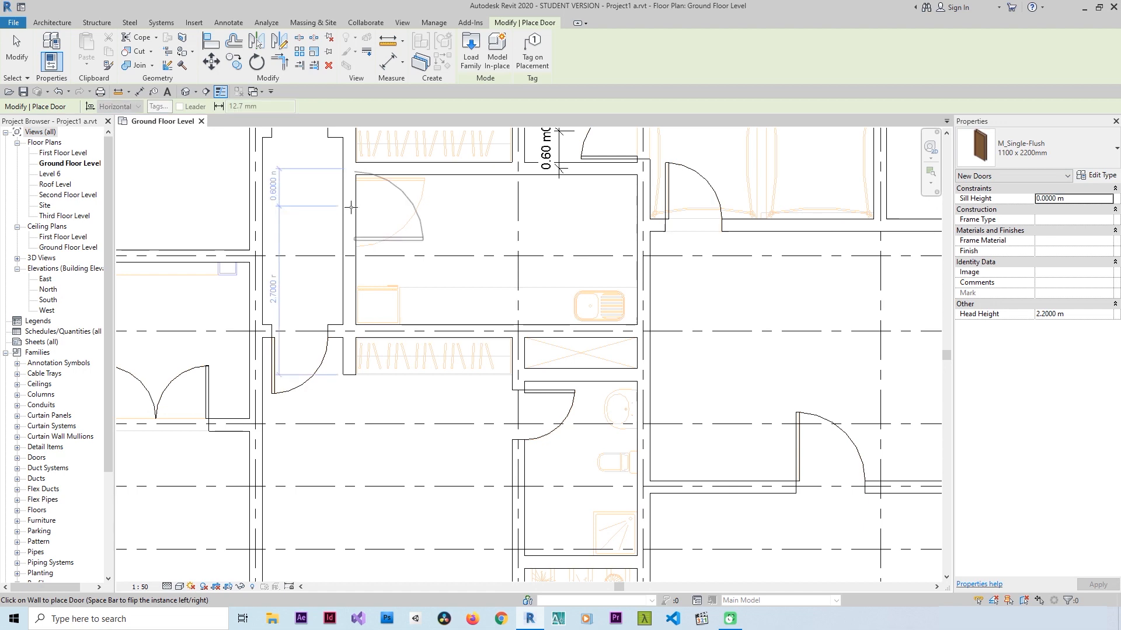
key(space)
scroll(415, 234, down, 6)
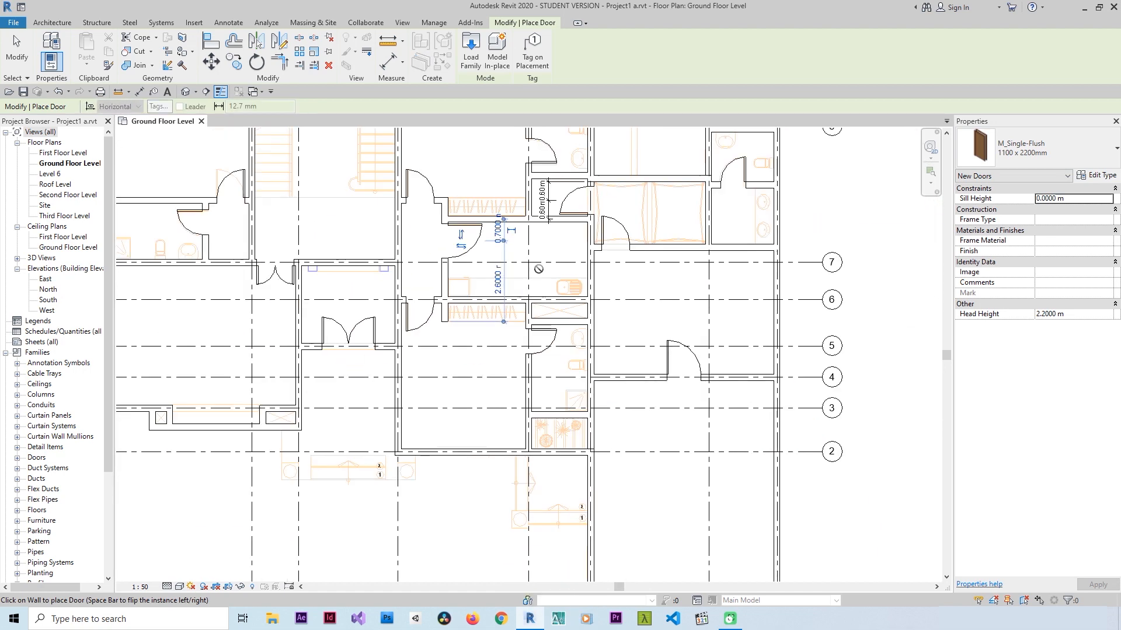
scroll(620, 349, up, 4)
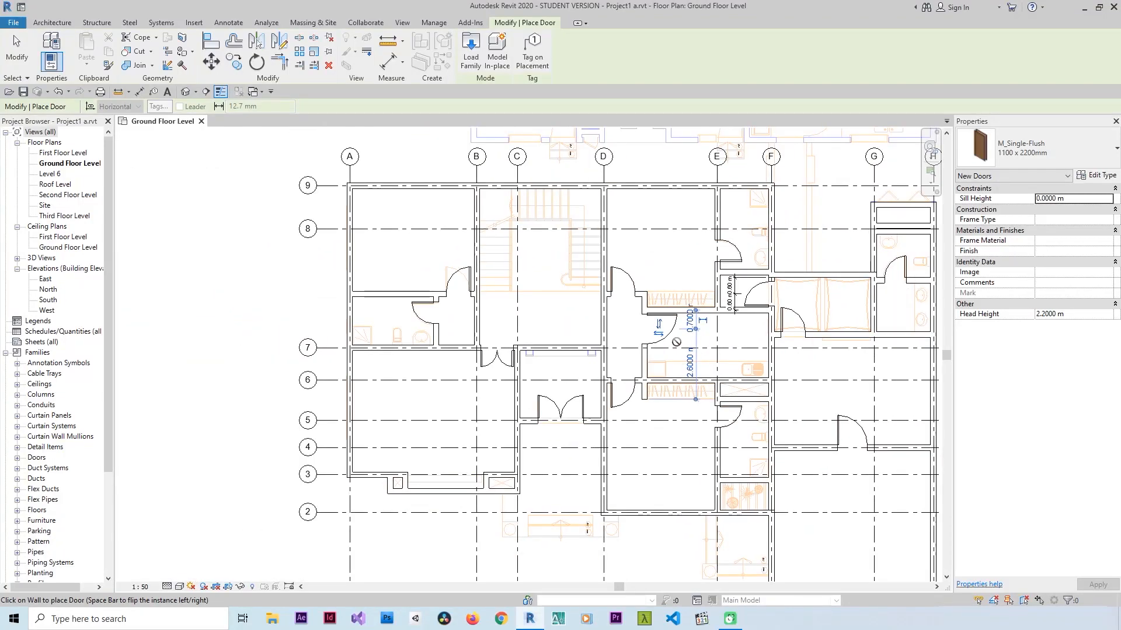
key(Escape)
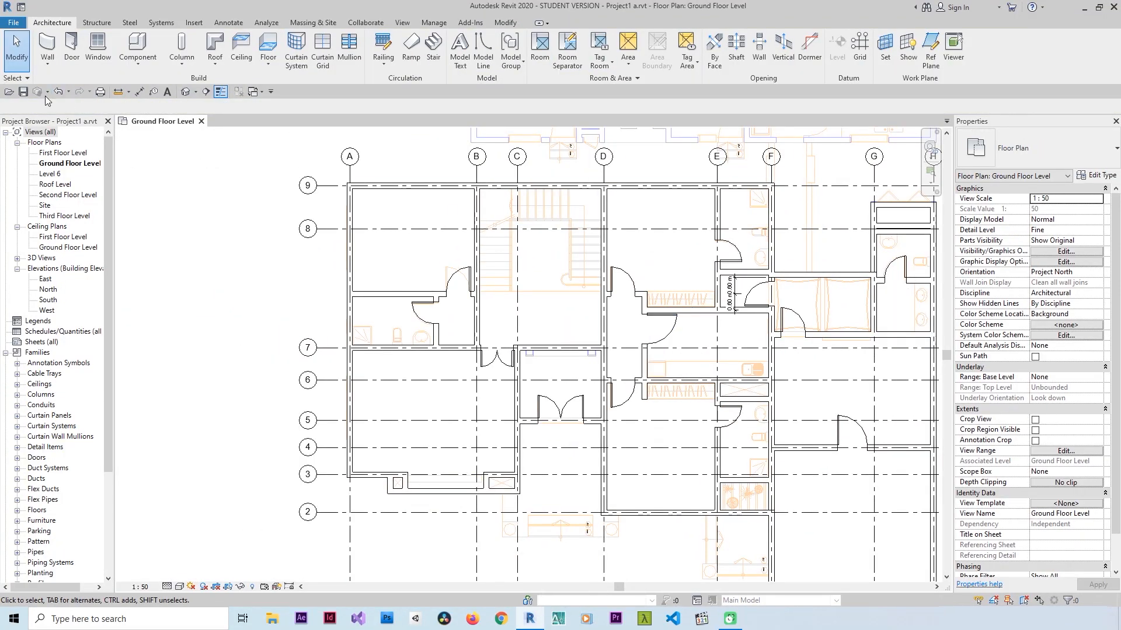
click(23, 92)
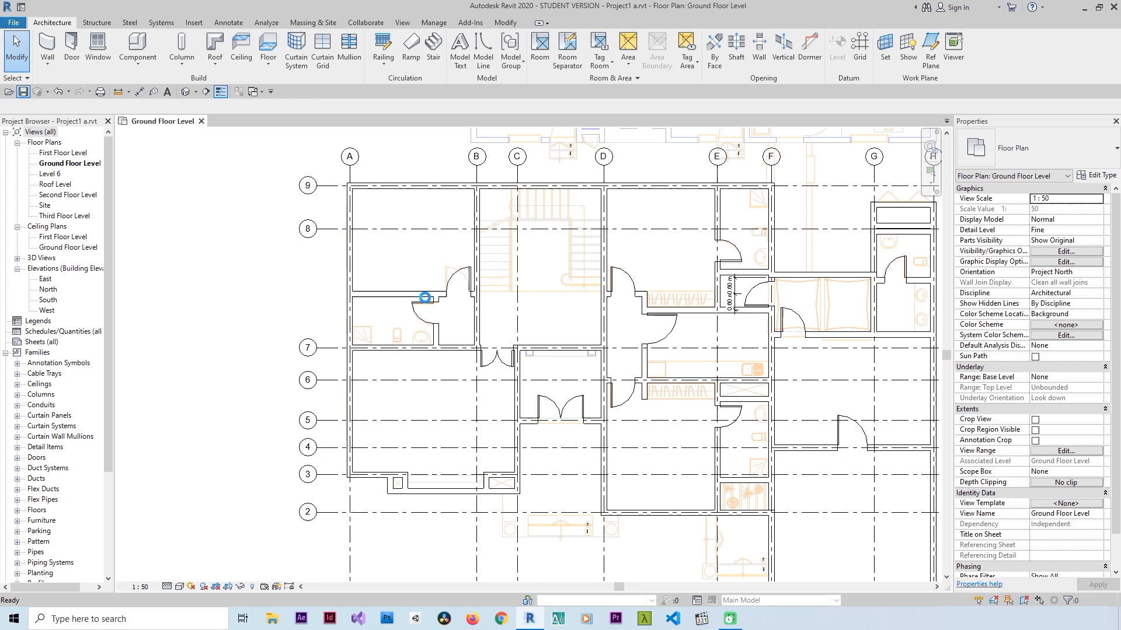
Step: Temporarily hide the interior wall above the kitchen to examine the drawing beneath it, and restore the wall
scroll(466, 291, down, 2)
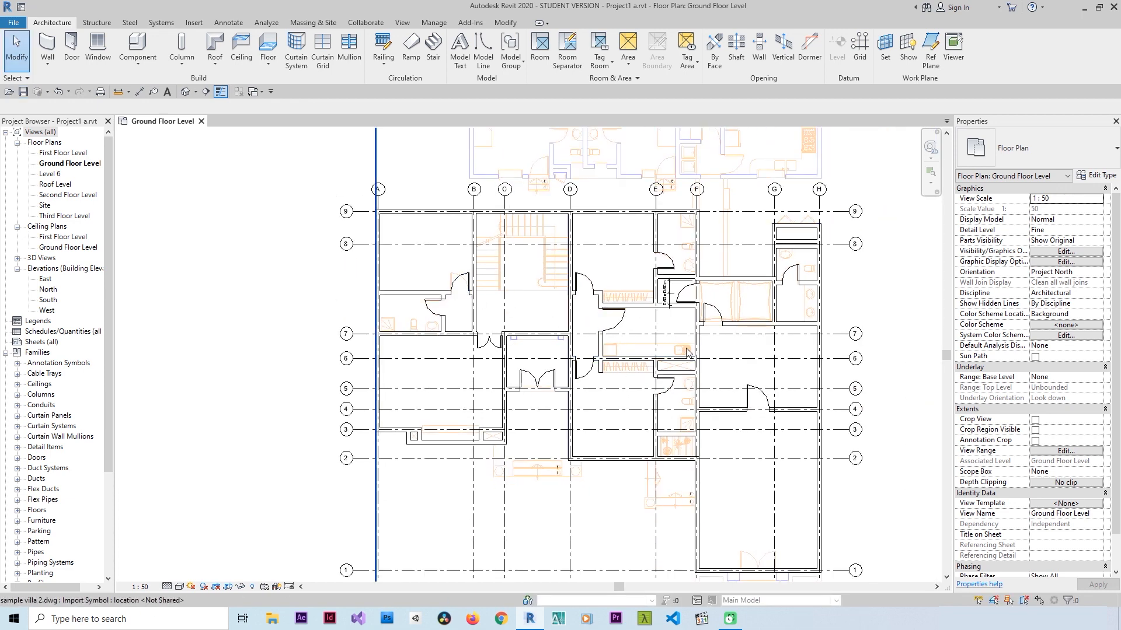
scroll(781, 276, up, 2)
middle_drag(682, 333, 781, 274)
scroll(670, 283, up, 3)
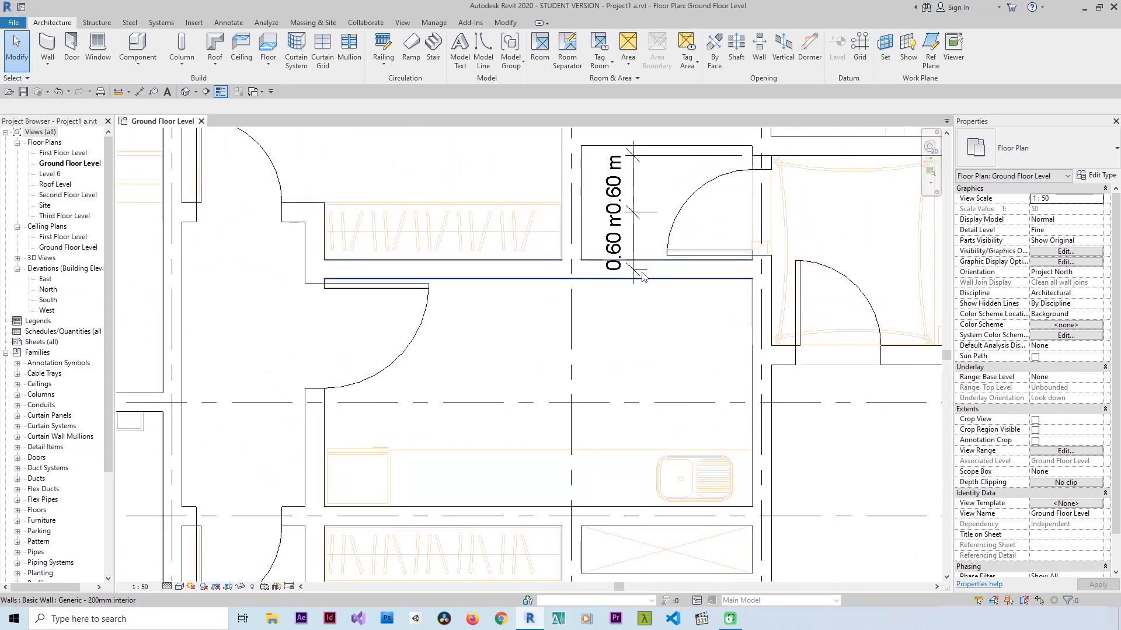
click(668, 278)
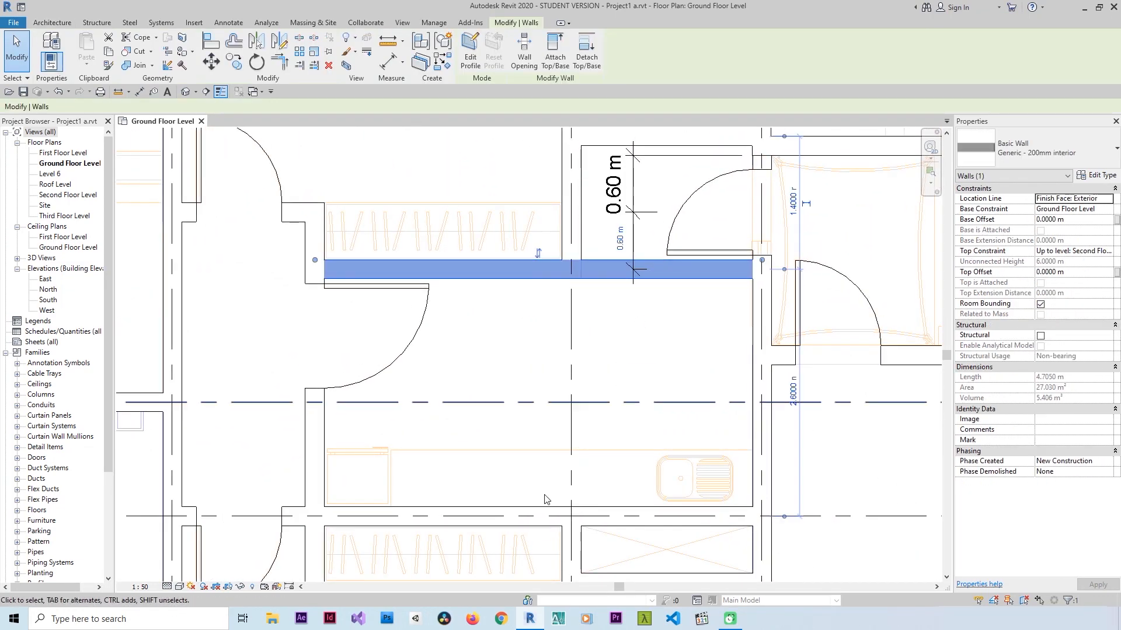
click(241, 587)
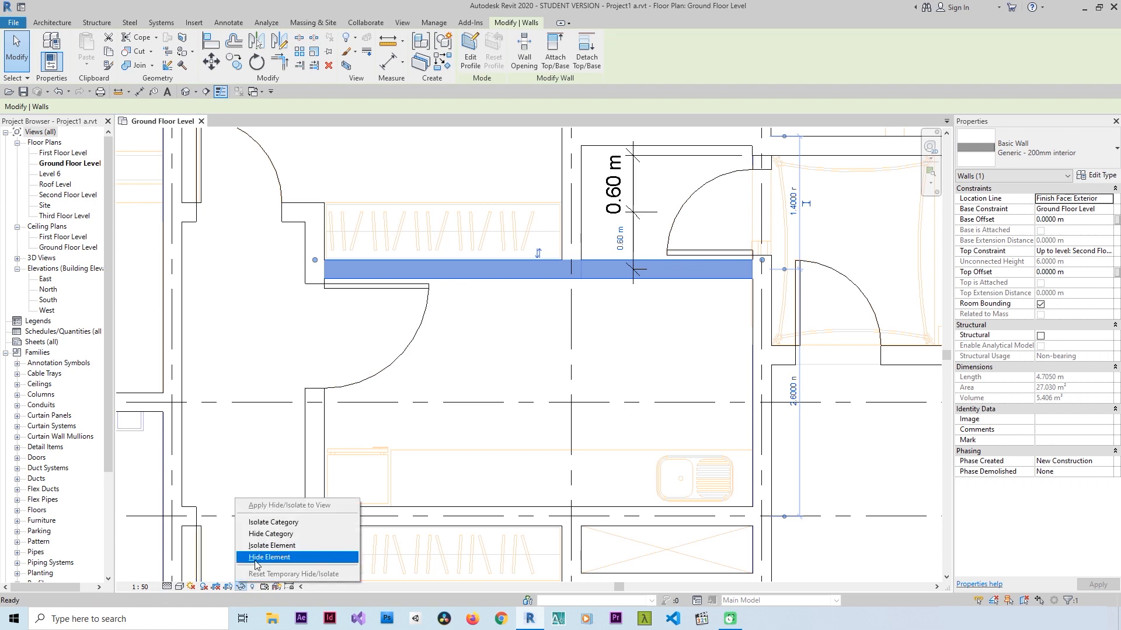
click(274, 555)
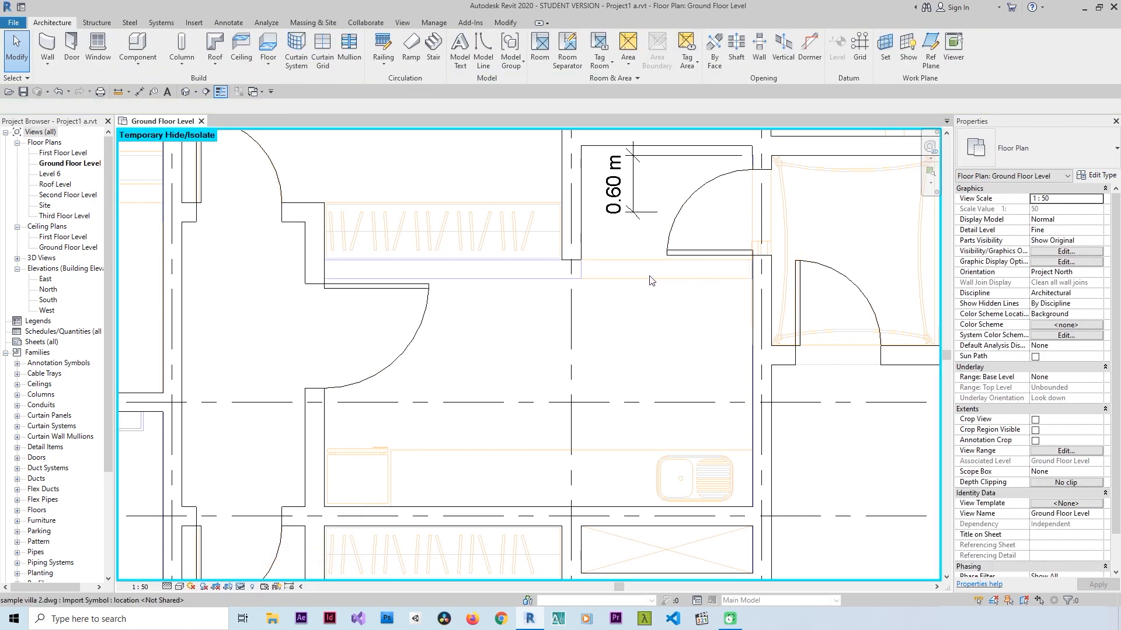
click(240, 587)
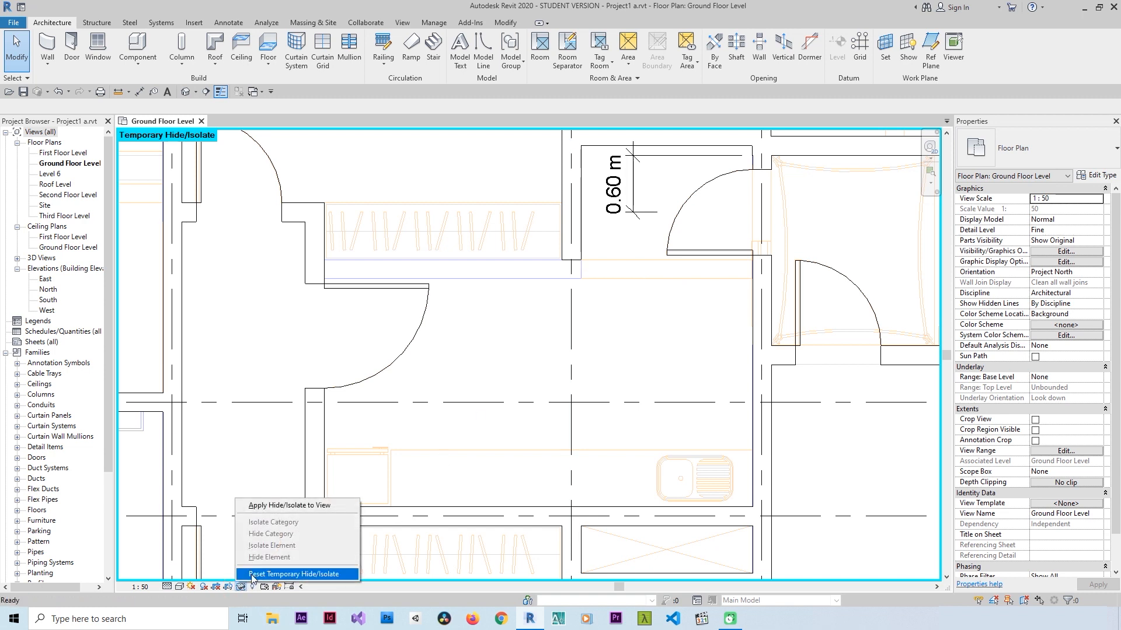
click(252, 575)
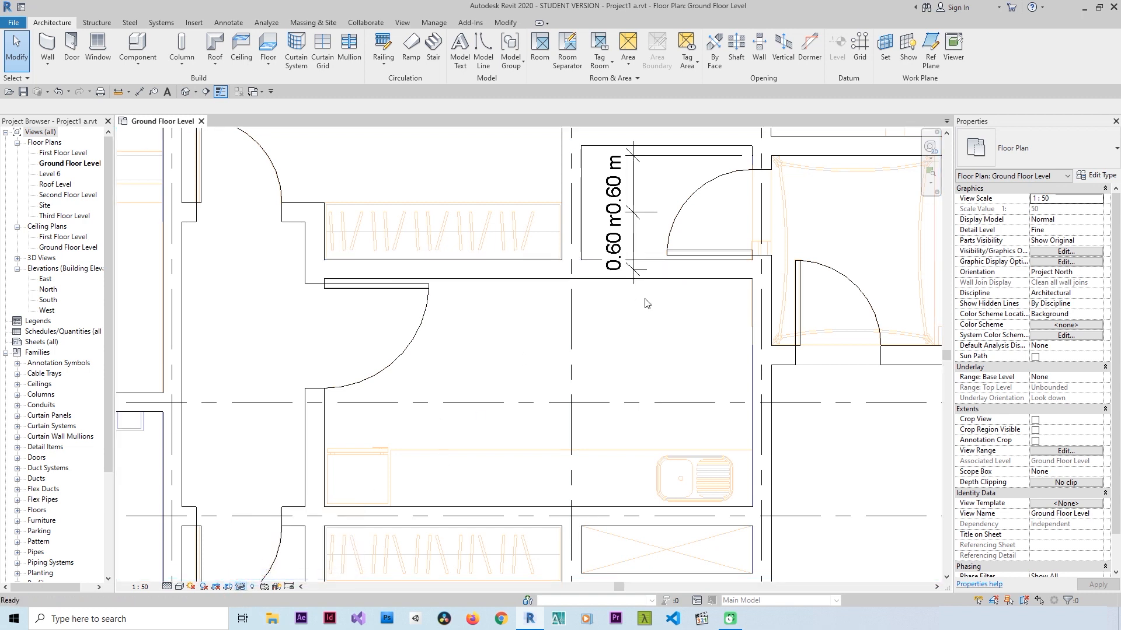
Step: Delete the 0.60 m dimensions beside the door of the small room above the kitchen
click(638, 253)
key(Delete)
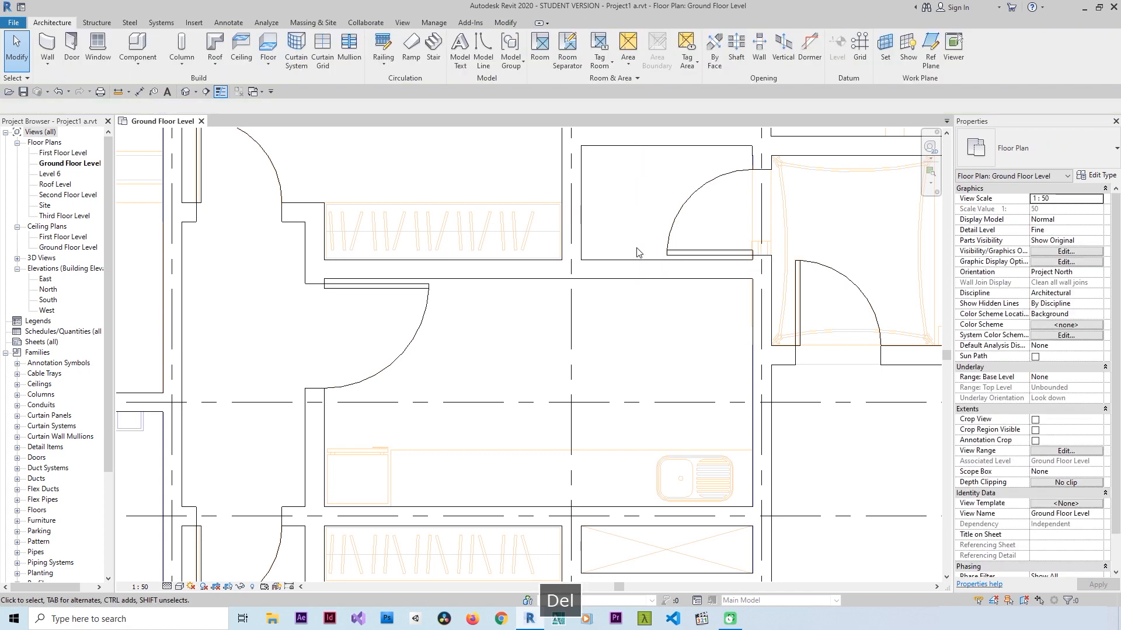
scroll(637, 256, down, 3)
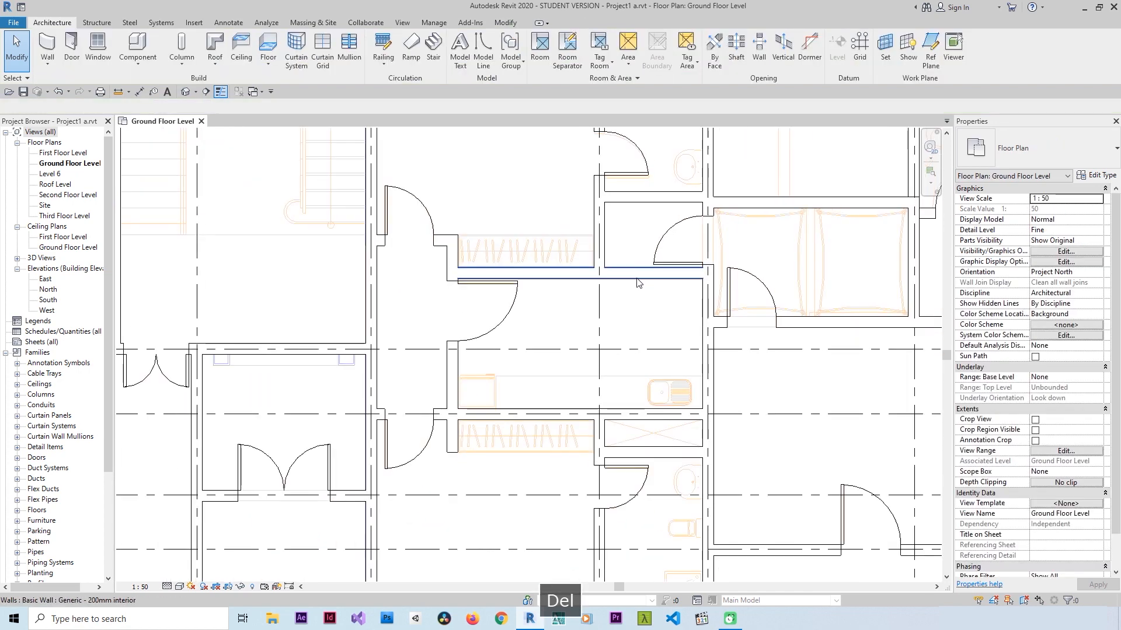
Step: Temporarily hide the wall category to check the placed doors against the underlying drawing, and restore the walls
click(240, 587)
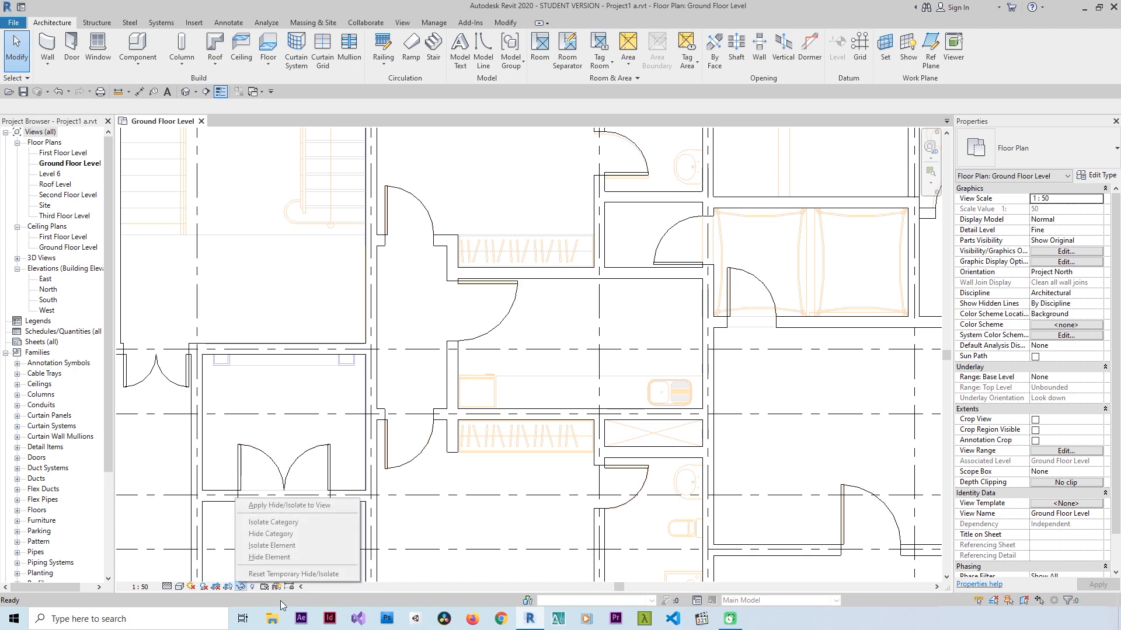
key(Escape)
click(561, 275)
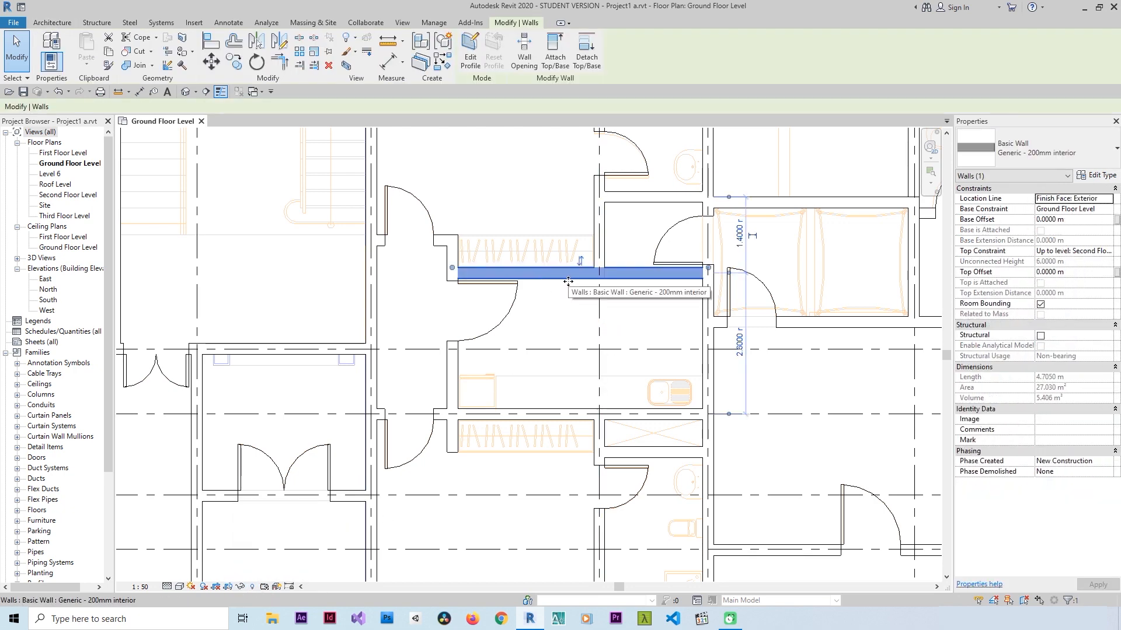
click(241, 590)
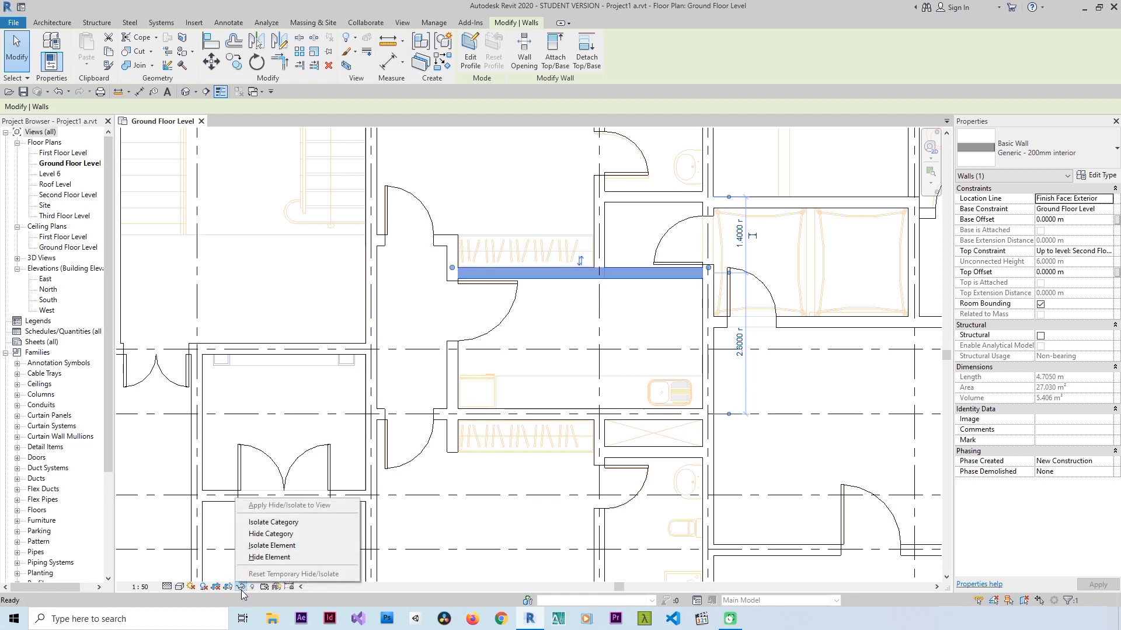
click(307, 535)
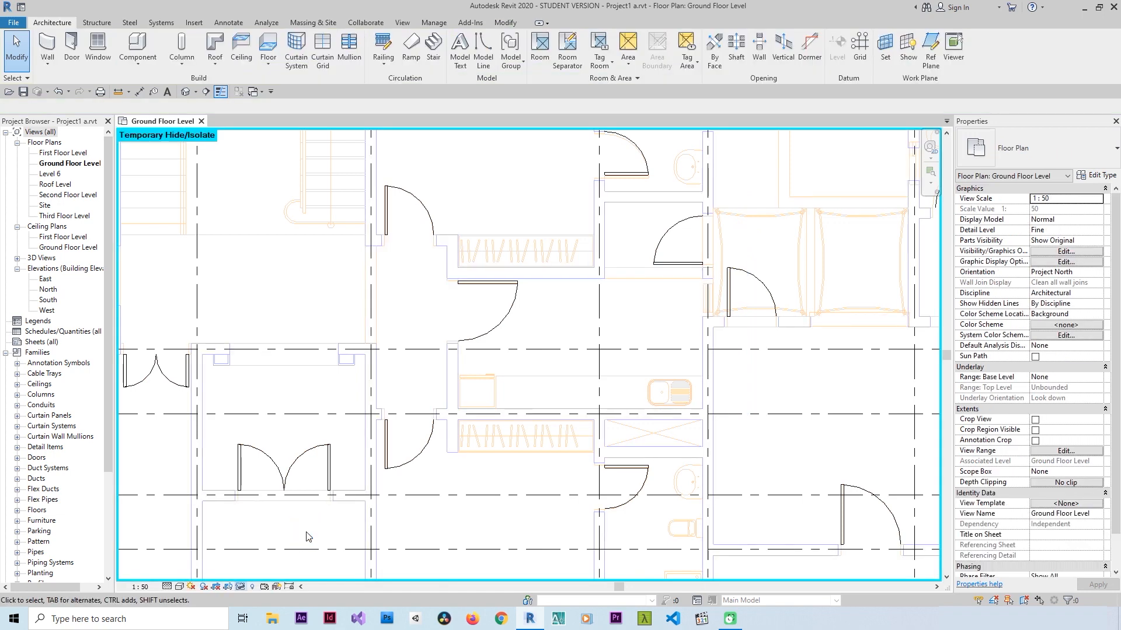
scroll(308, 535, down, 6)
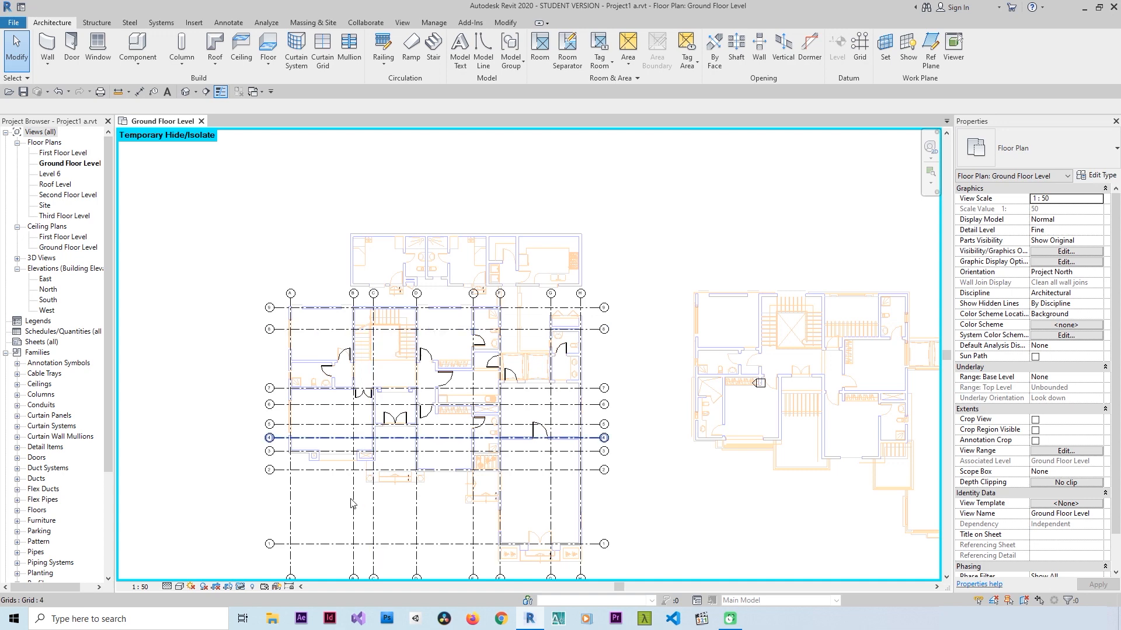
click(248, 587)
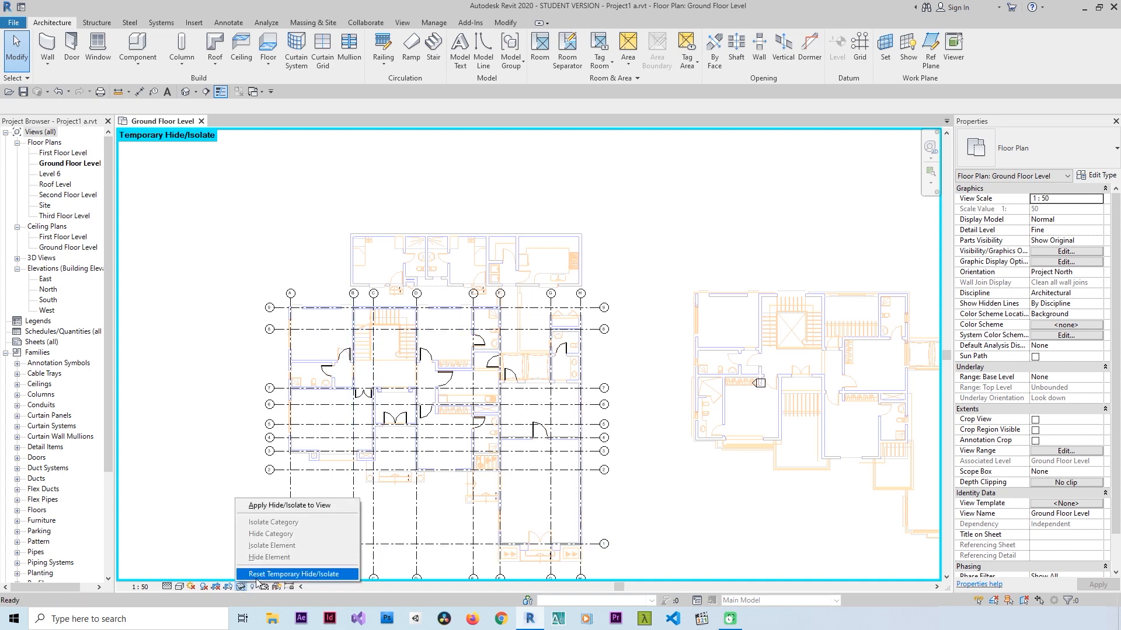
click(257, 575)
Step: Load the M_Door-Opening family from the Doors library for placement
scroll(583, 315, up, 5)
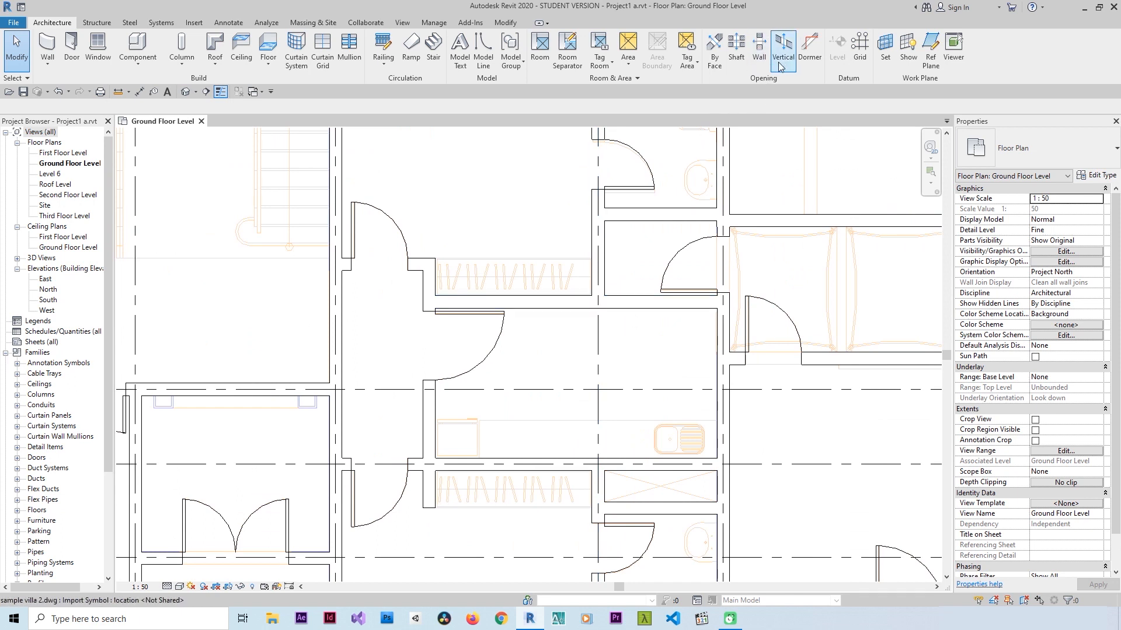
click(71, 47)
click(471, 53)
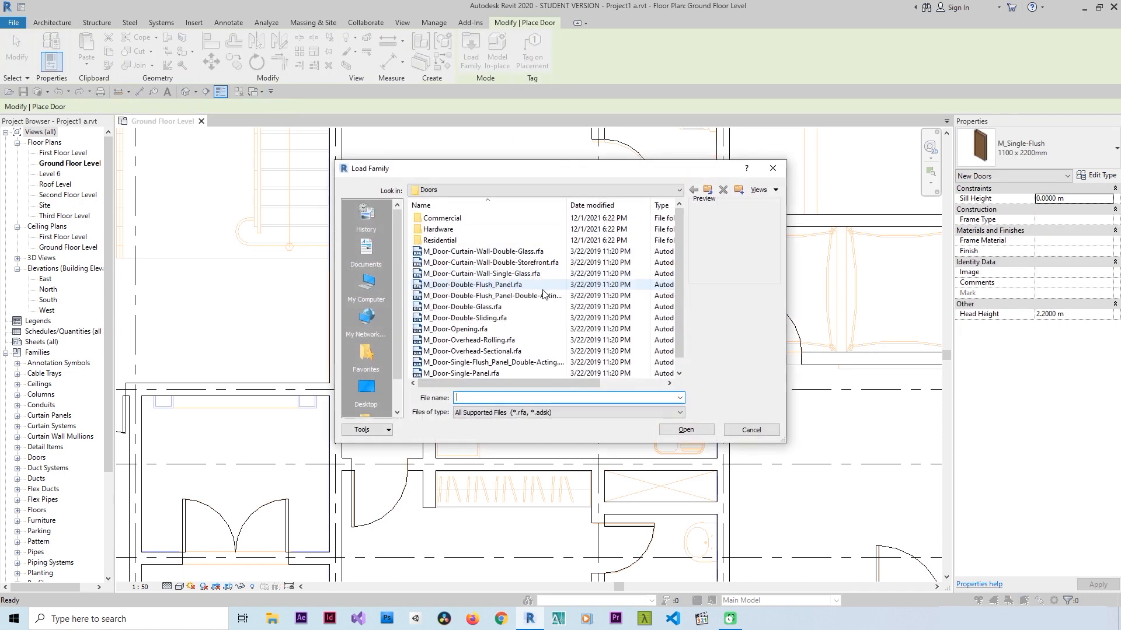
click(499, 329)
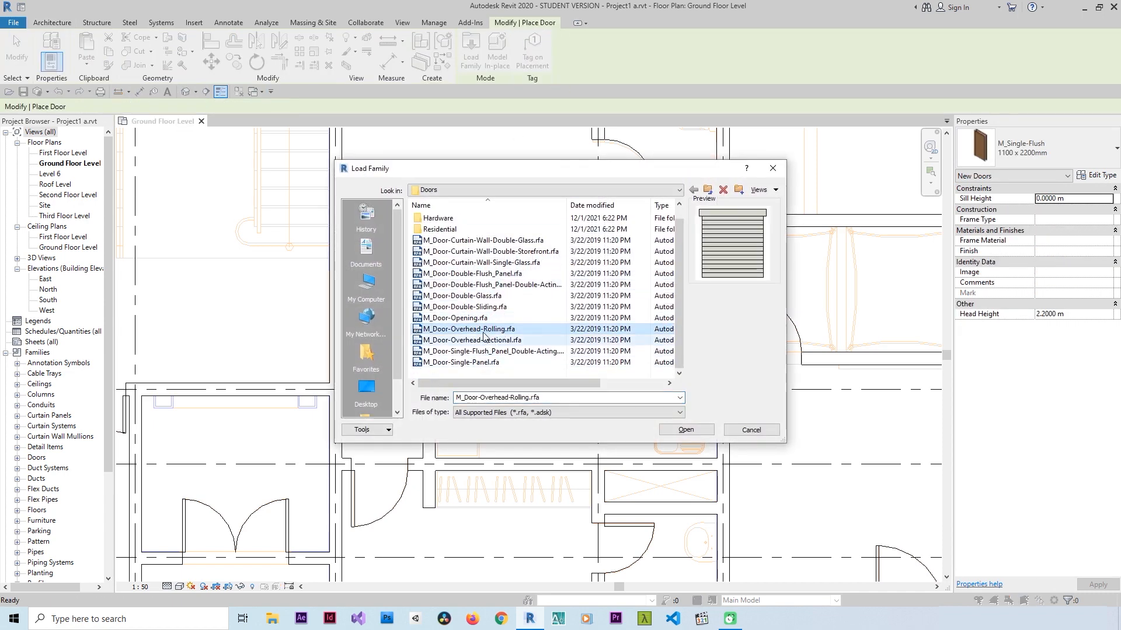
click(478, 320)
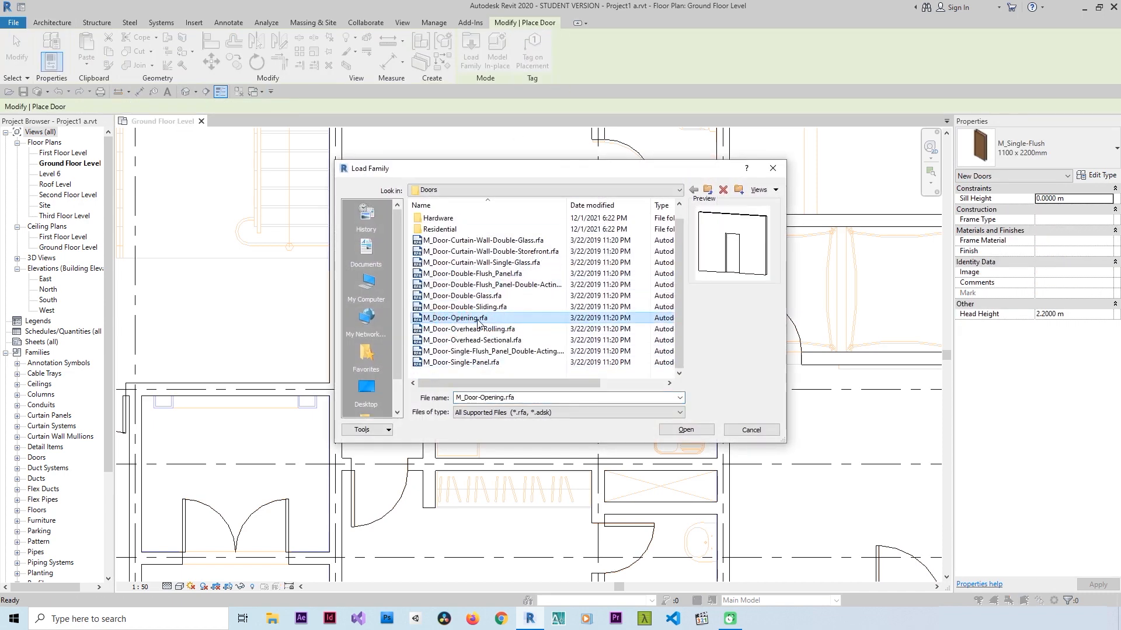
click(684, 431)
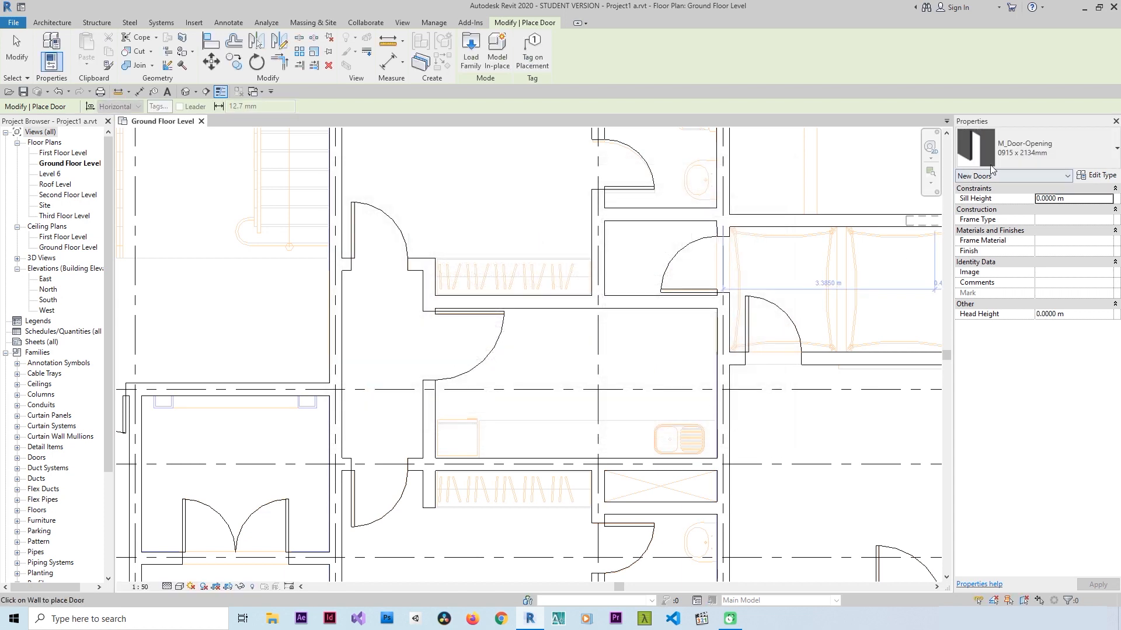
Step: Place a 0915 x 2134mm door opening in the wall between the kitchen and the small room above it
click(1043, 150)
click(1043, 151)
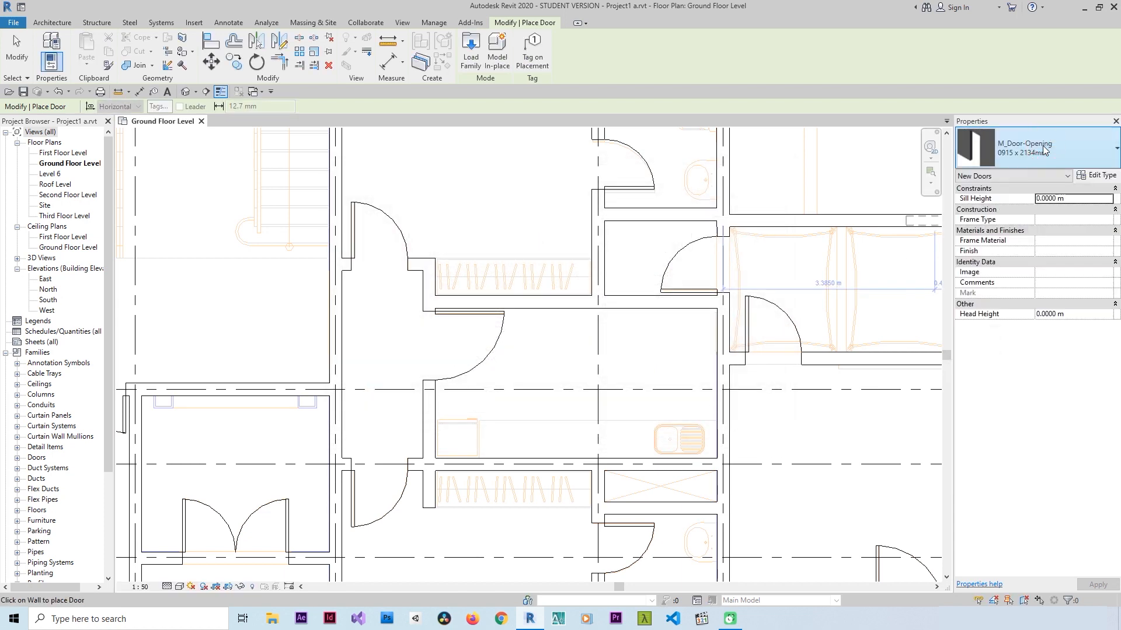
scroll(645, 314, up, 3)
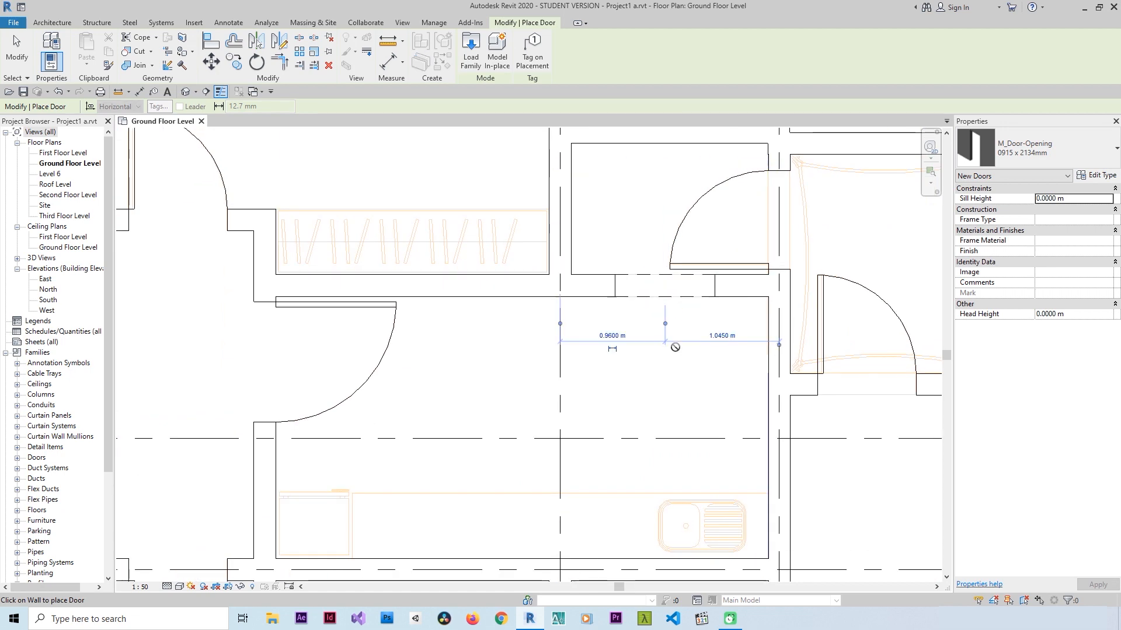
click(16, 50)
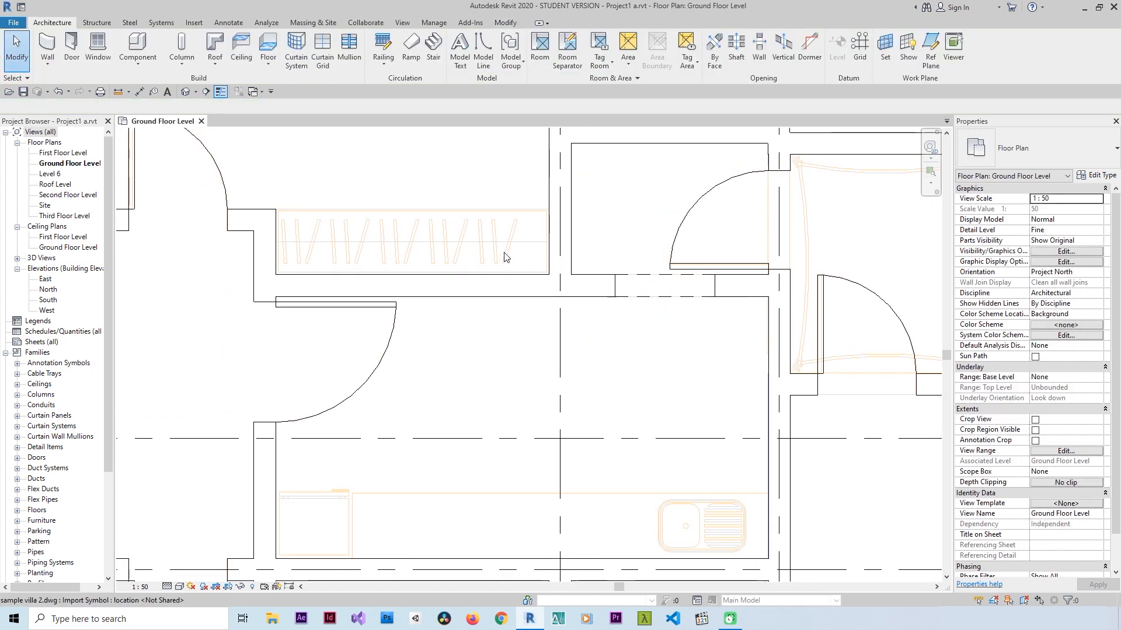
click(666, 302)
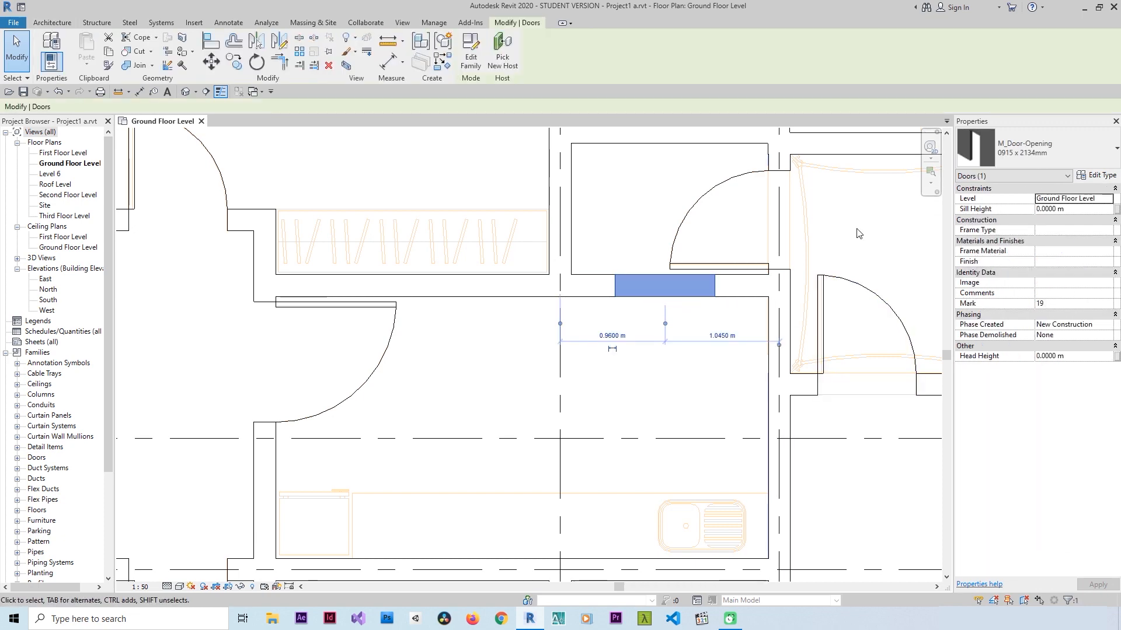
click(673, 397)
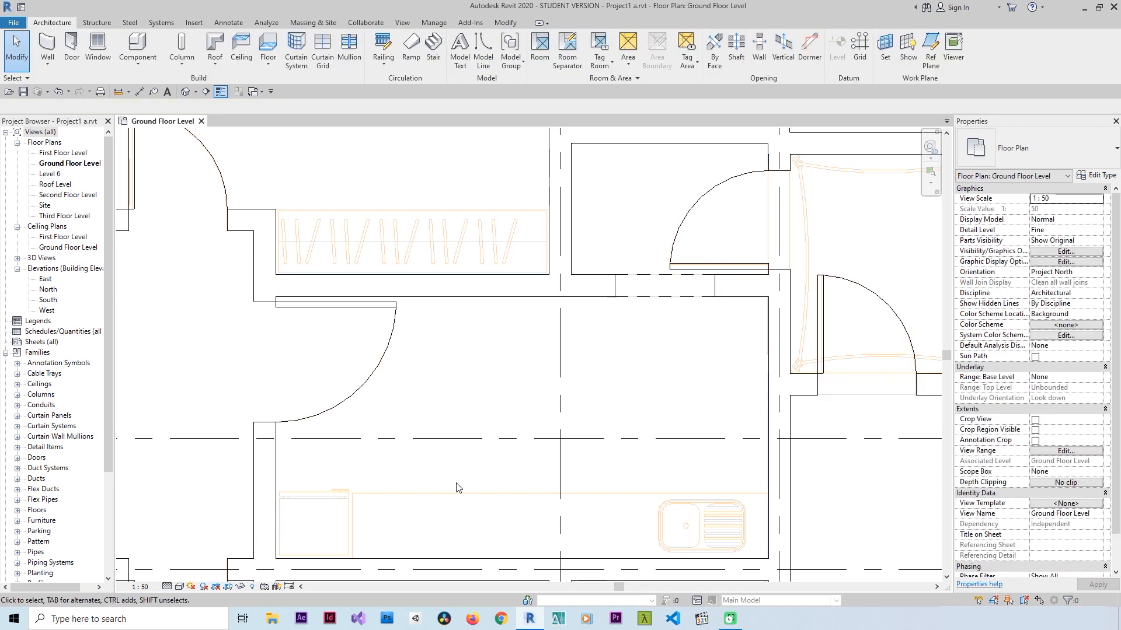
Step: Switch the plan's visual style to show hidden lines, and measure the clear wall length around the opening with an aligned dimension
click(180, 587)
click(197, 528)
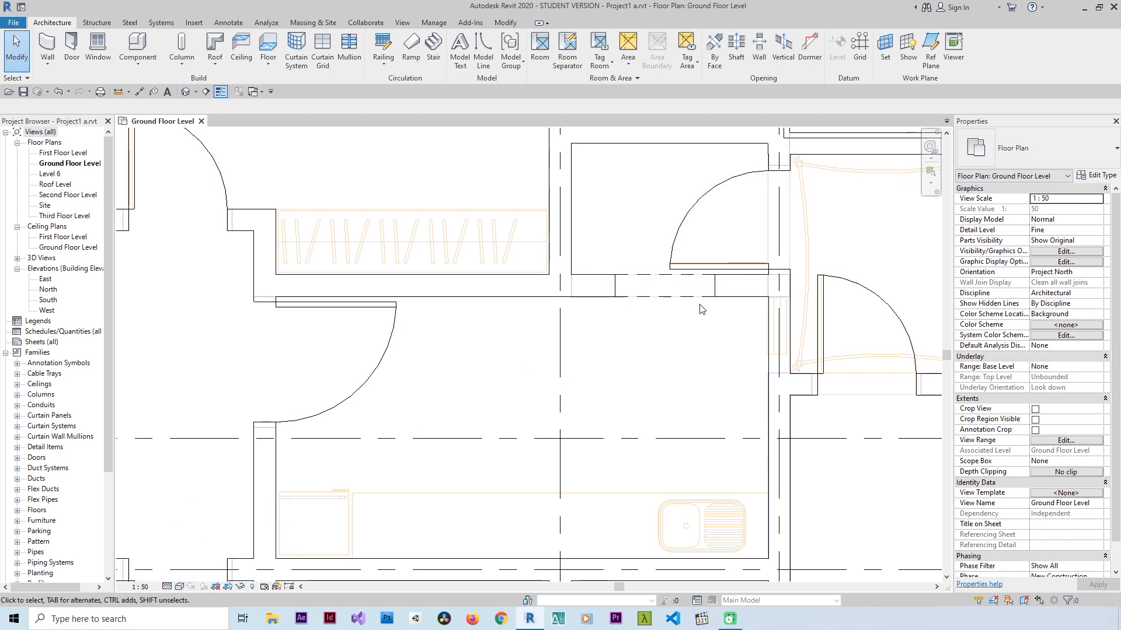
click(140, 93)
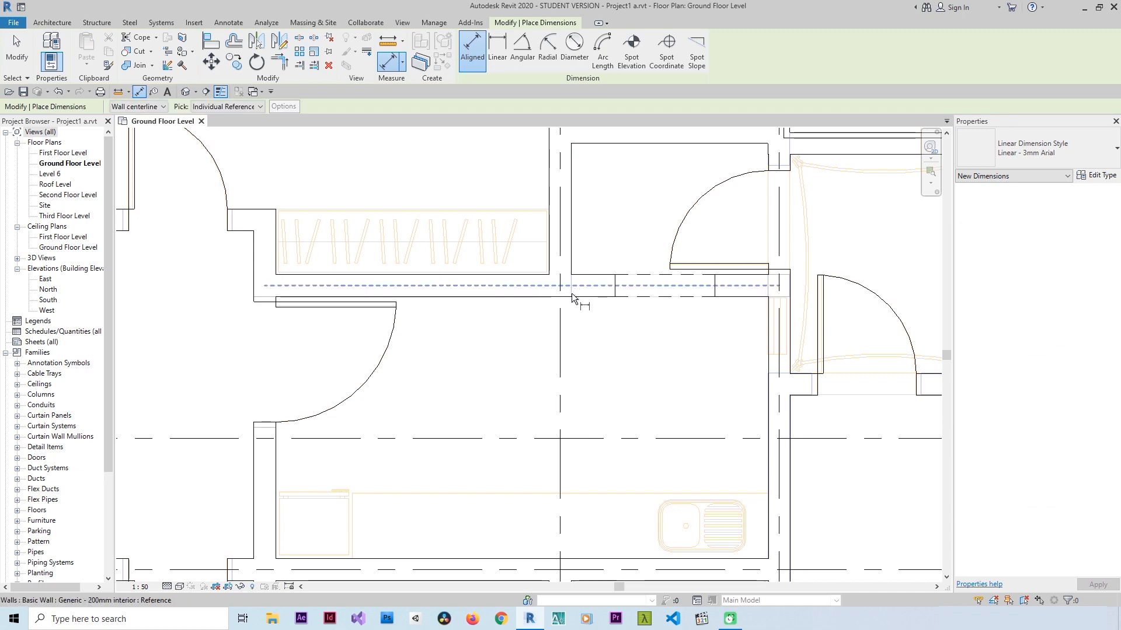
scroll(572, 289, up, 4)
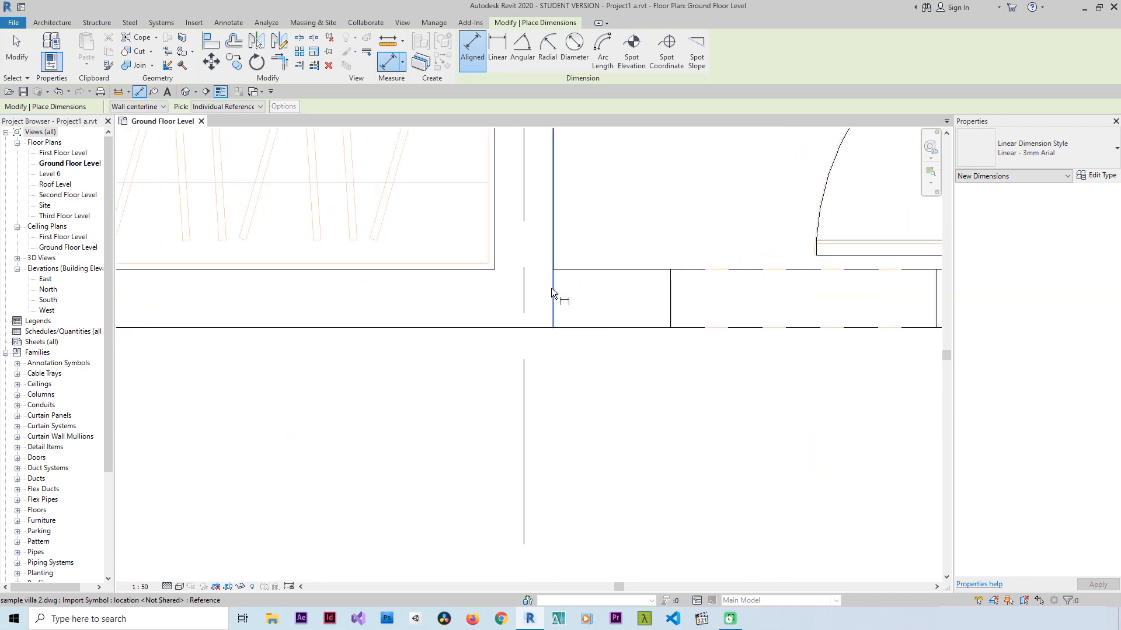
click(552, 292)
scroll(560, 297, down, 3)
scroll(708, 309, up, 3)
click(712, 302)
scroll(680, 319, down, 3)
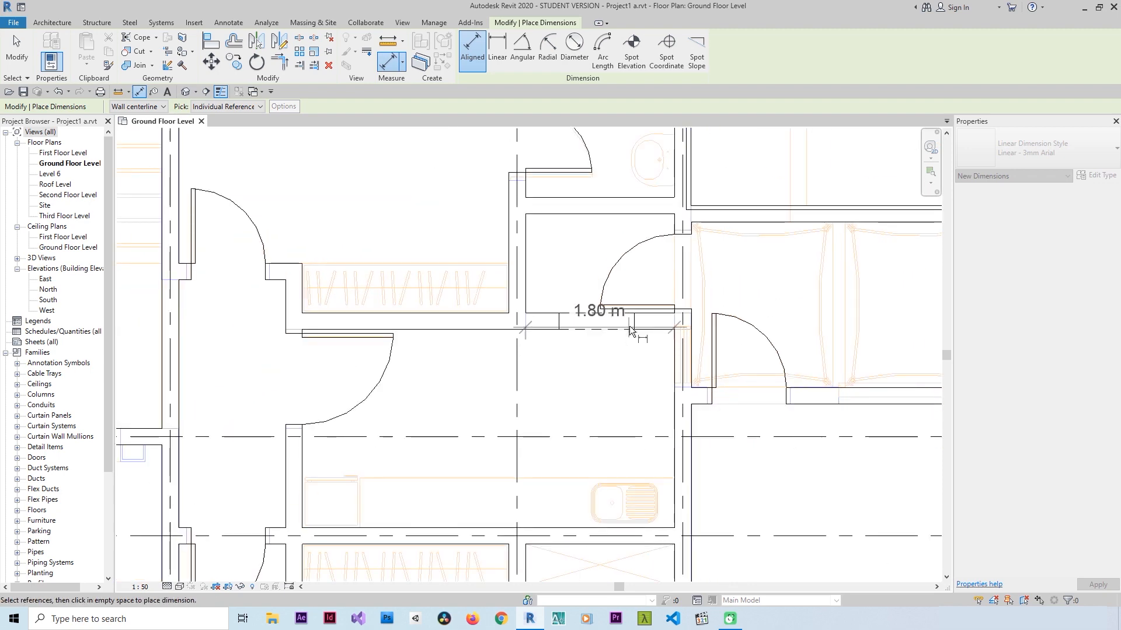
scroll(629, 330, up, 3)
key(Escape)
key(Escape)
Step: Duplicate the door opening's type under the name 1800 x 2200mm
click(552, 331)
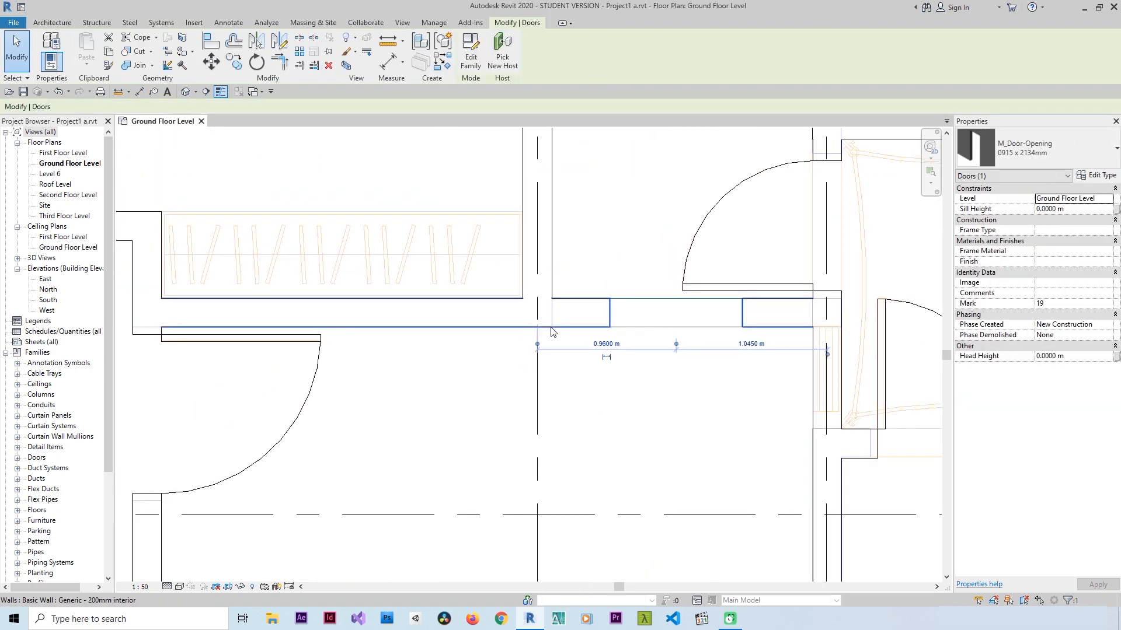
scroll(551, 328, down, 3)
click(607, 373)
click(627, 324)
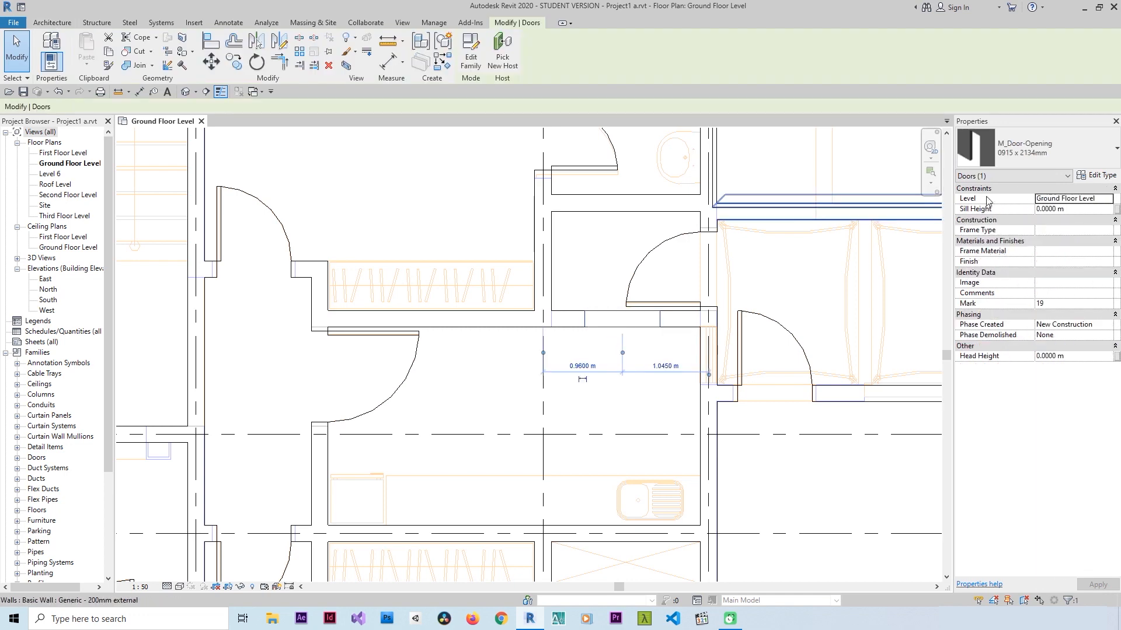
click(1097, 175)
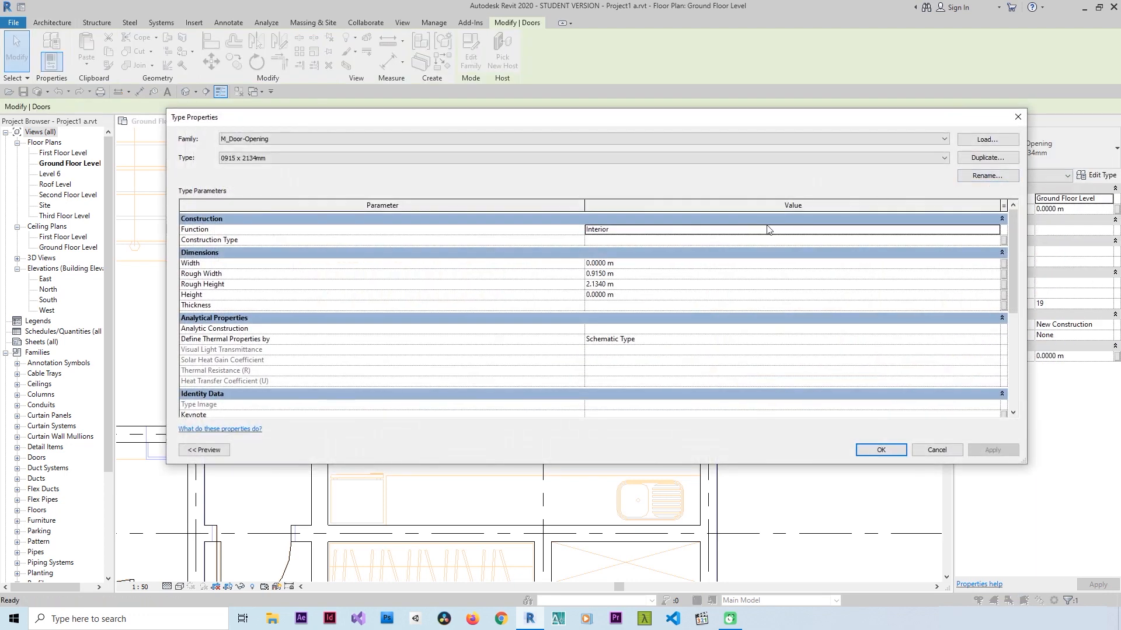
click(981, 158)
click(597, 283)
key(BackSpace)
click(581, 284)
key(Delete)
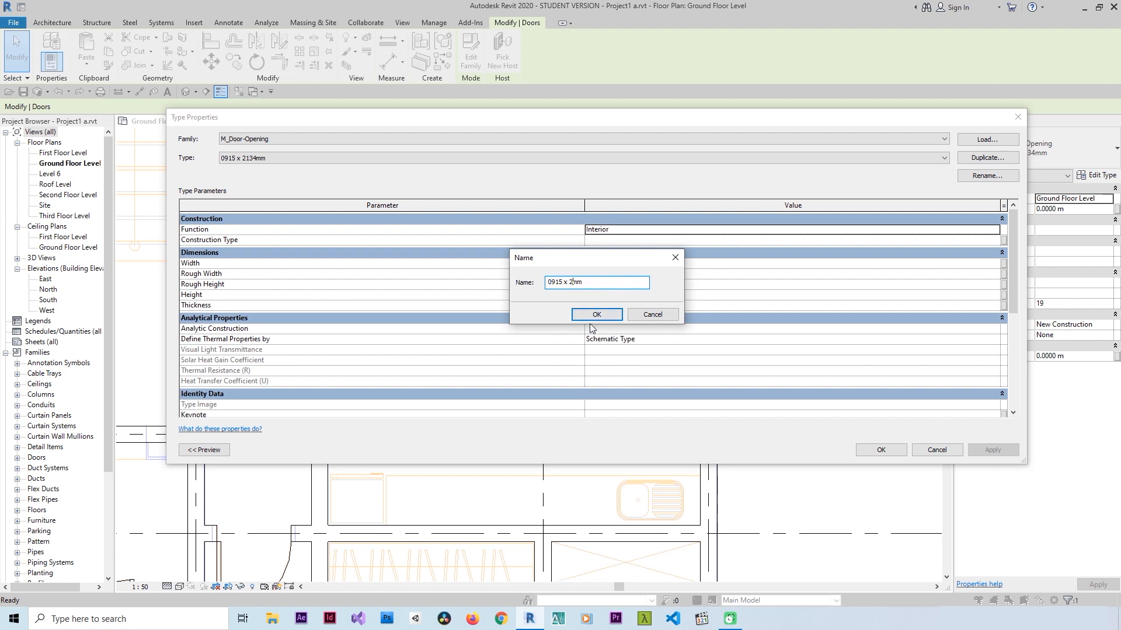
key(Left)
key(Left)
key(Left)
key(Left)
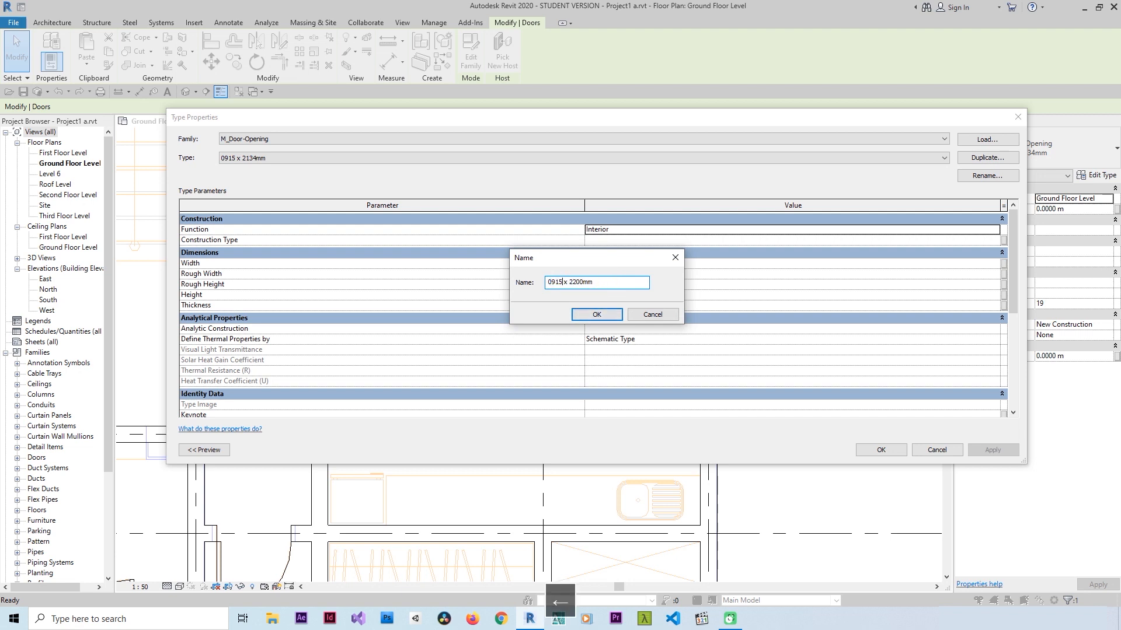
key(BackSpace)
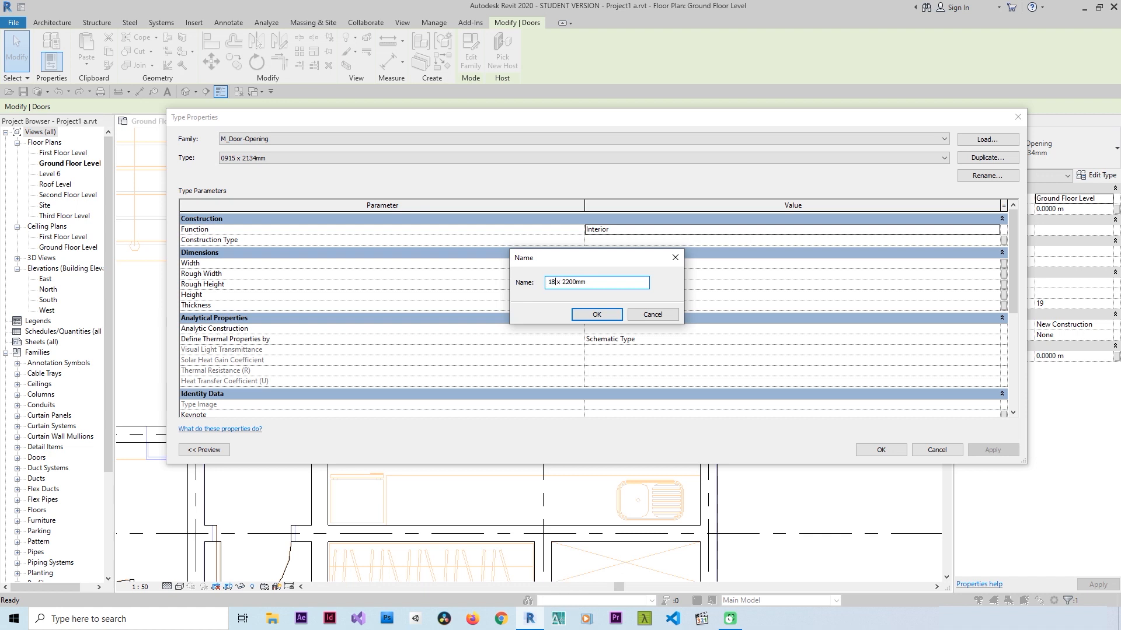
click(592, 316)
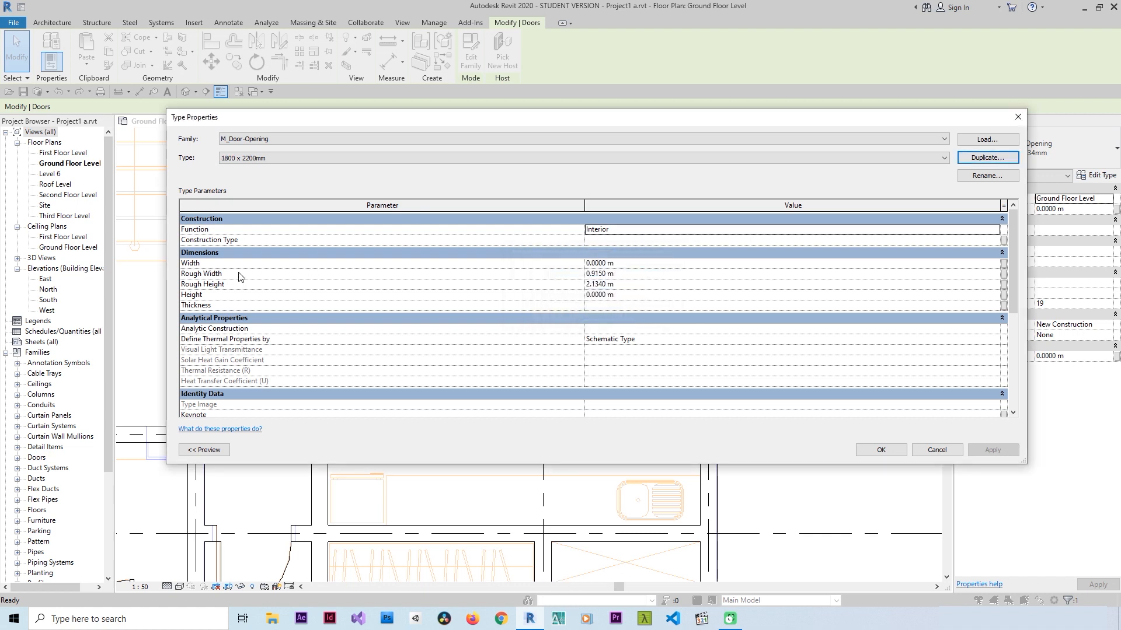
Step: Set the 1800 x 2200mm type's rough width to 1800 and rough height to 2.2 m, and apply it to the opening
click(619, 274)
click(619, 274)
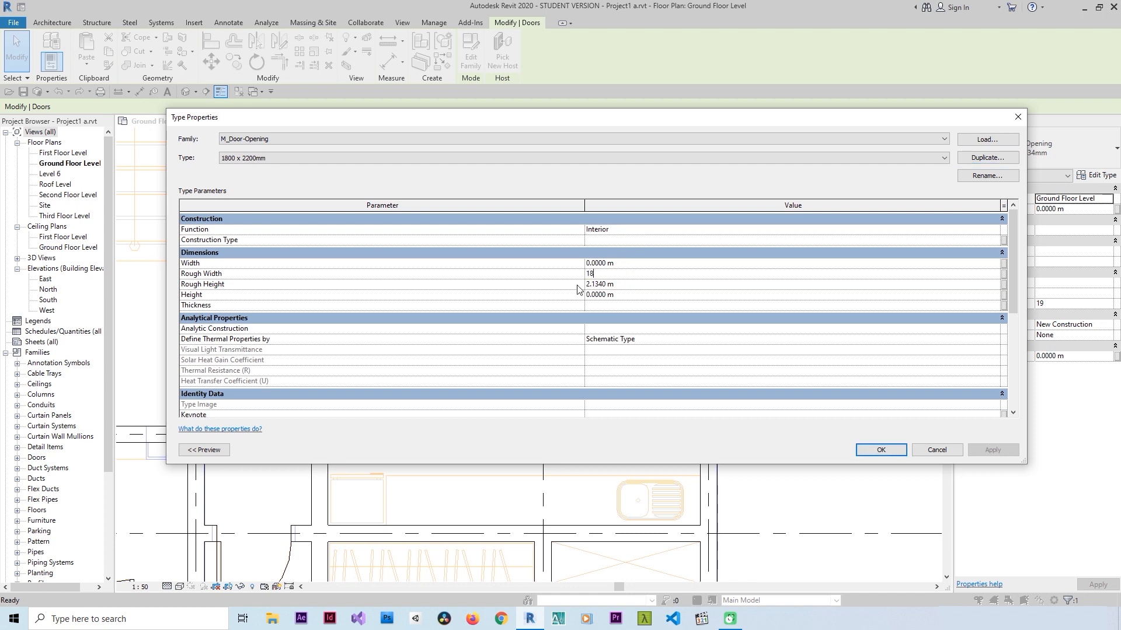
click(640, 288)
click(870, 448)
Step: Undo the last type change on the opening above the kitchen and reopen its type properties
click(665, 348)
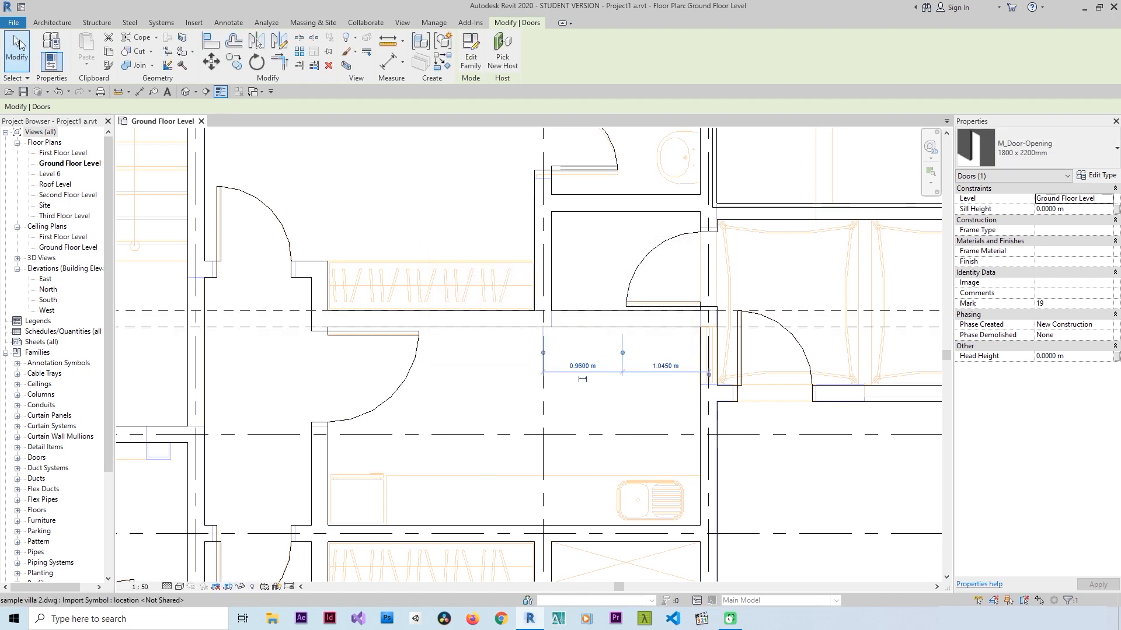
click(495, 407)
click(630, 365)
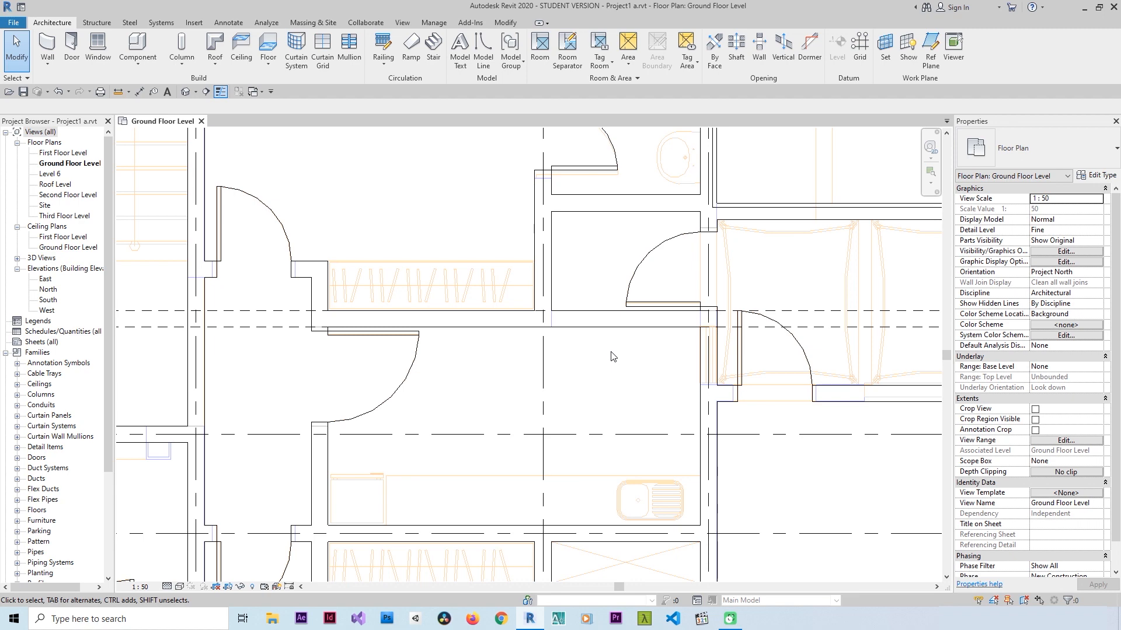
key(ctrl+z)
click(623, 318)
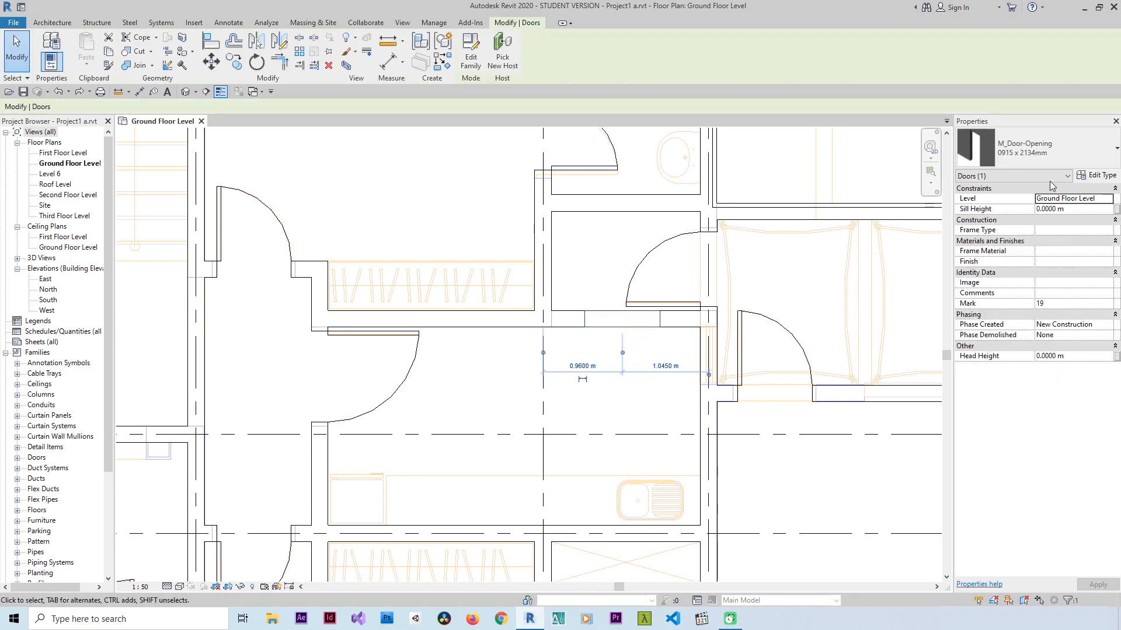
click(1085, 176)
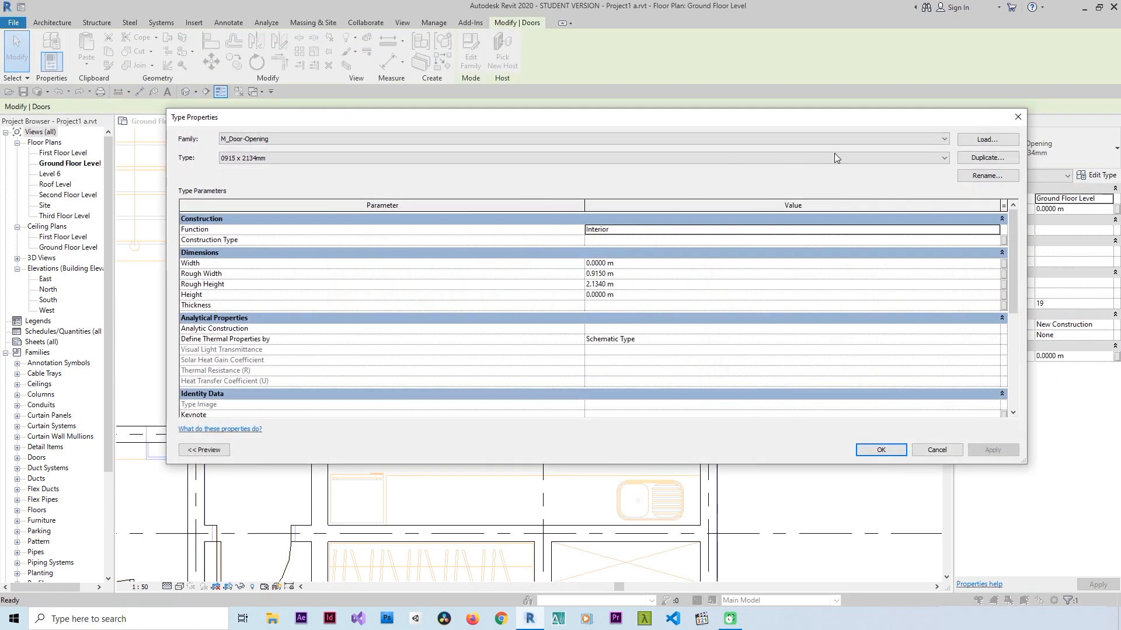
click(892, 154)
click(892, 154)
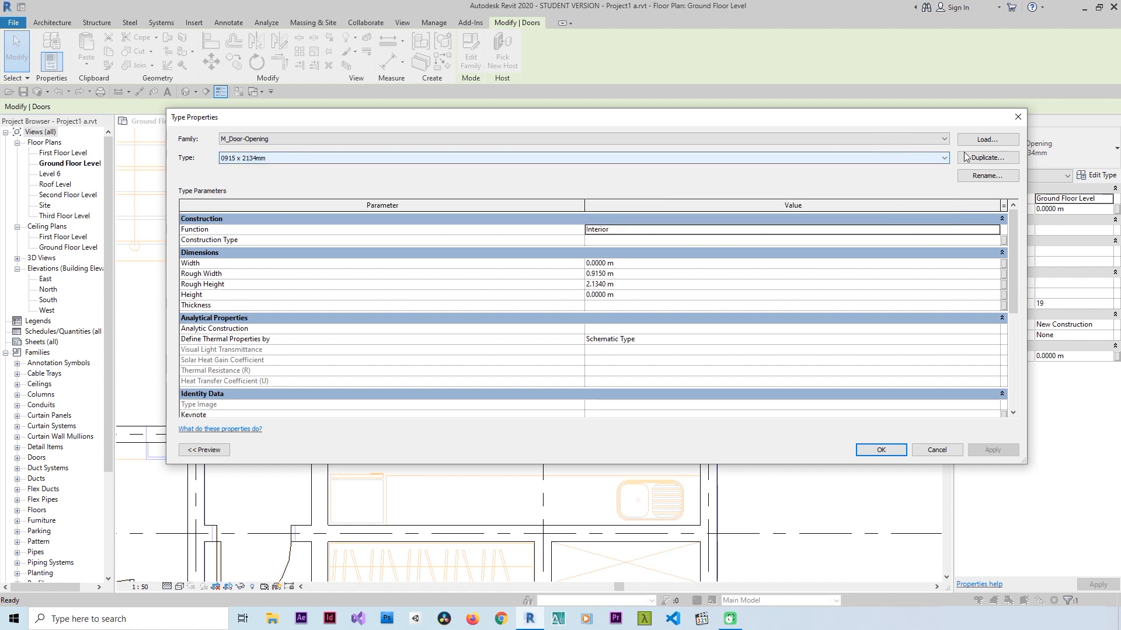
click(926, 155)
click(814, 227)
click(973, 156)
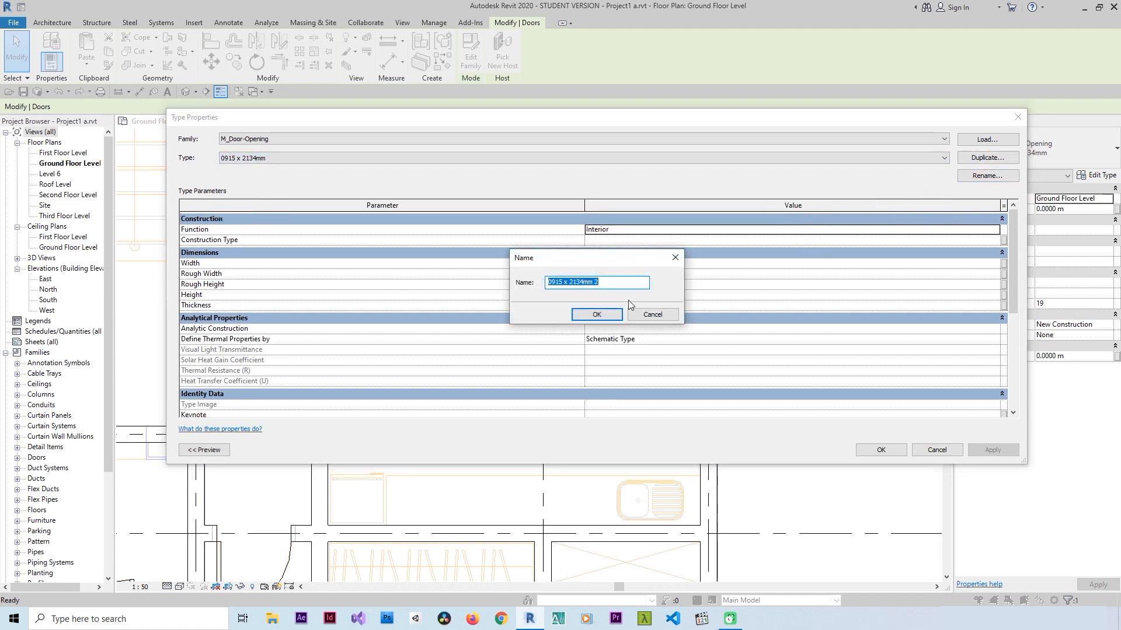
click(648, 314)
Step: Duplicate the 1800 x 2200mm opening type under the name 1700 x 2200mm
click(525, 159)
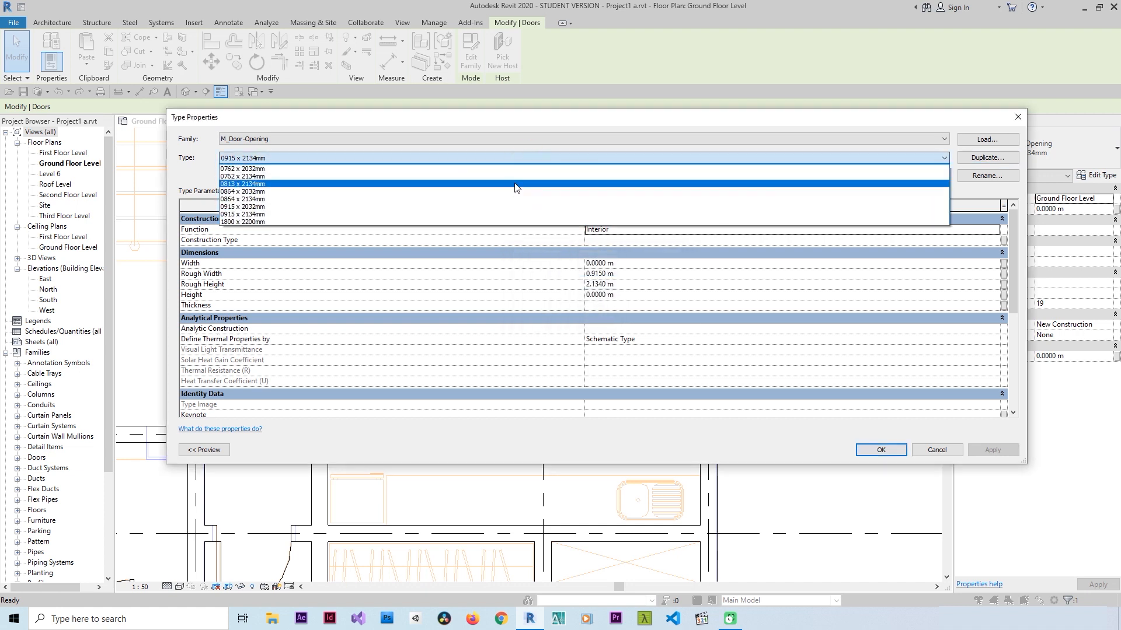
click(506, 223)
click(980, 165)
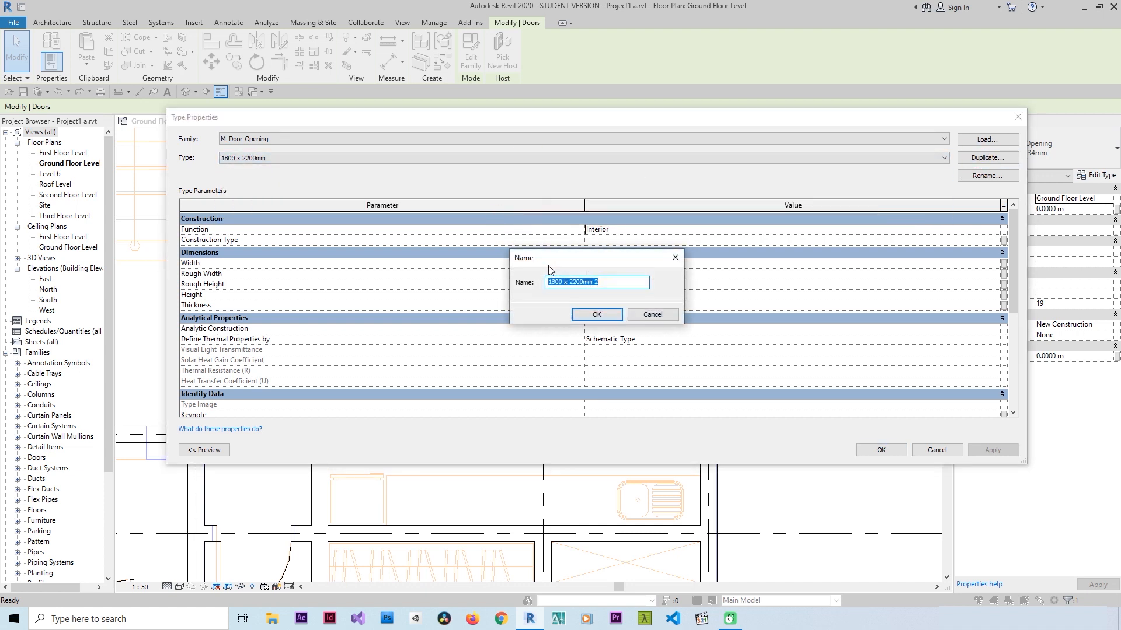
click(556, 282)
key(Right)
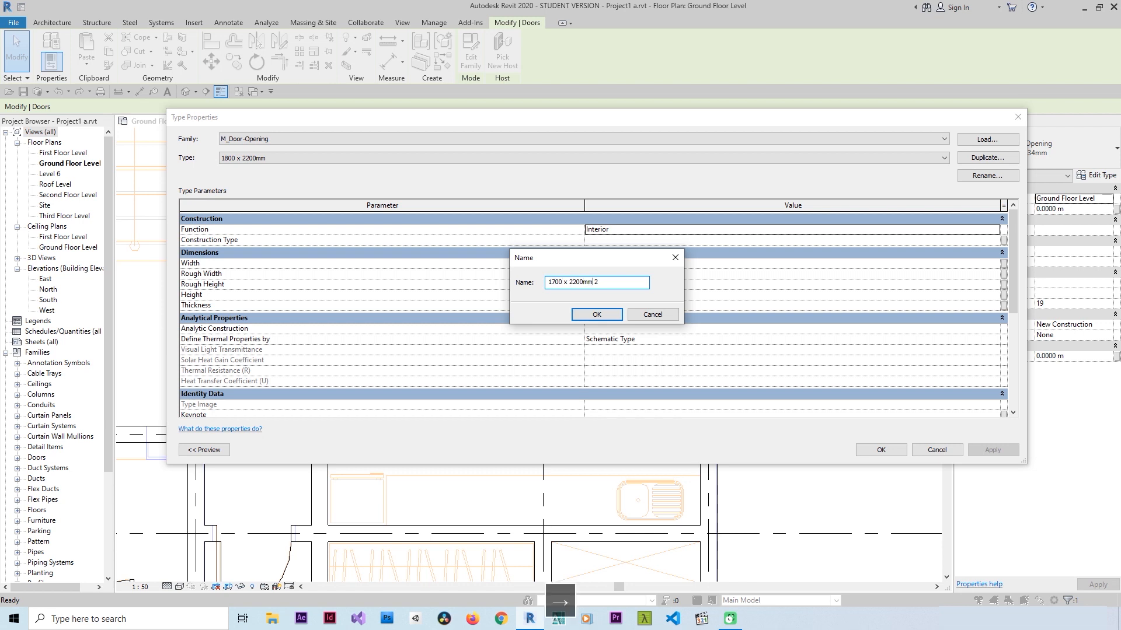
key(Delete)
key(Return)
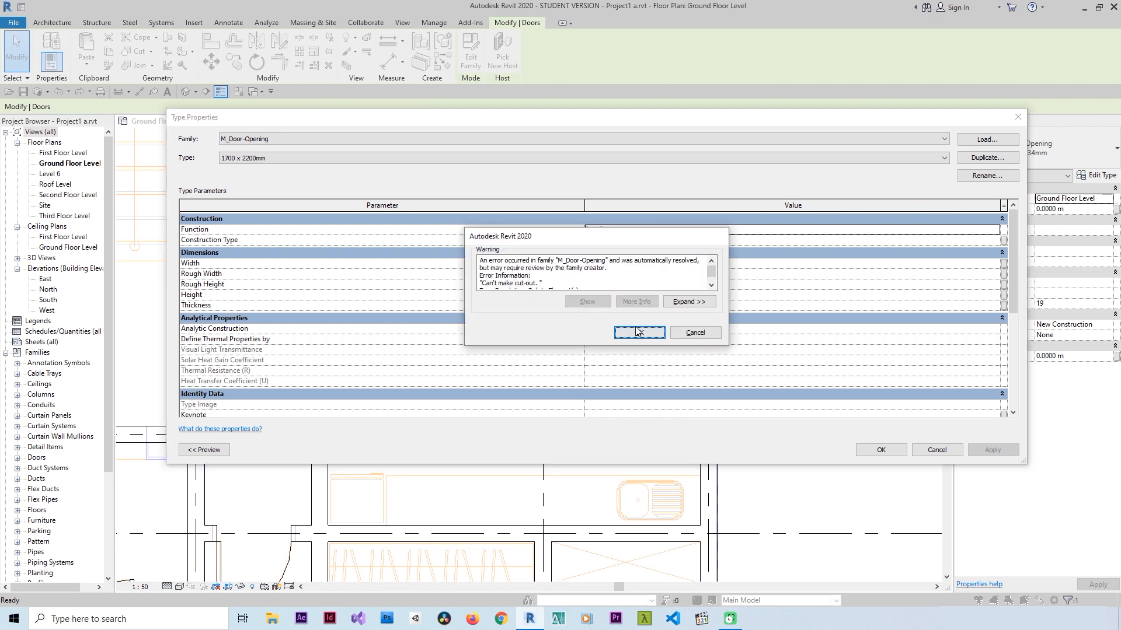
click(638, 334)
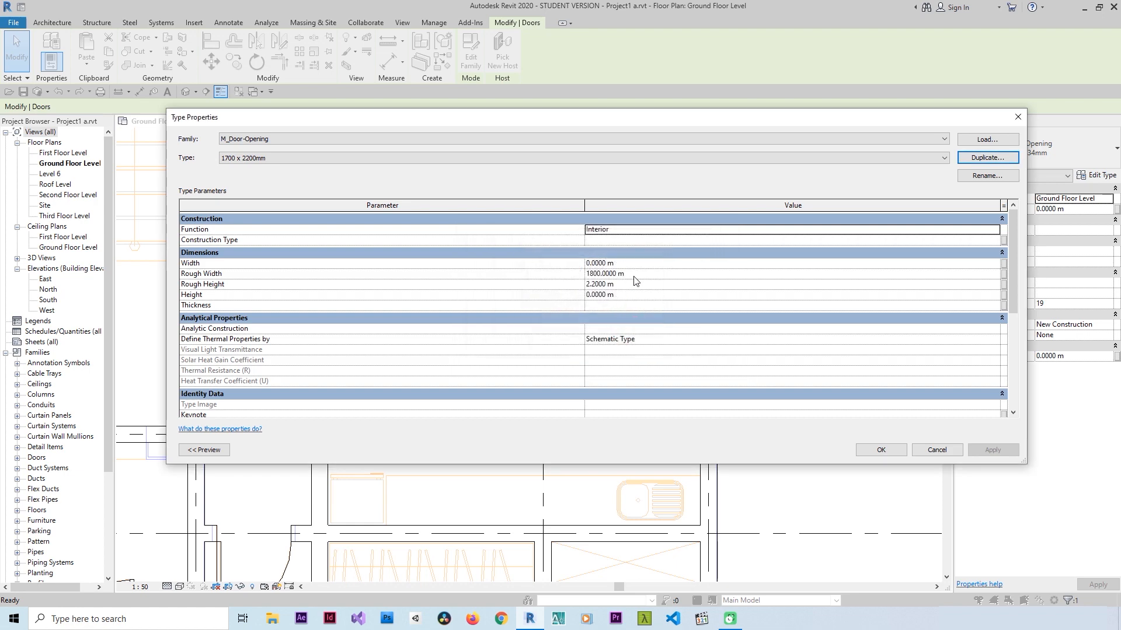
Step: Set the 1700 x 2200mm type's rough width to 1.7 m and apply it to the opening above the kitchen
click(637, 274)
text(1.)
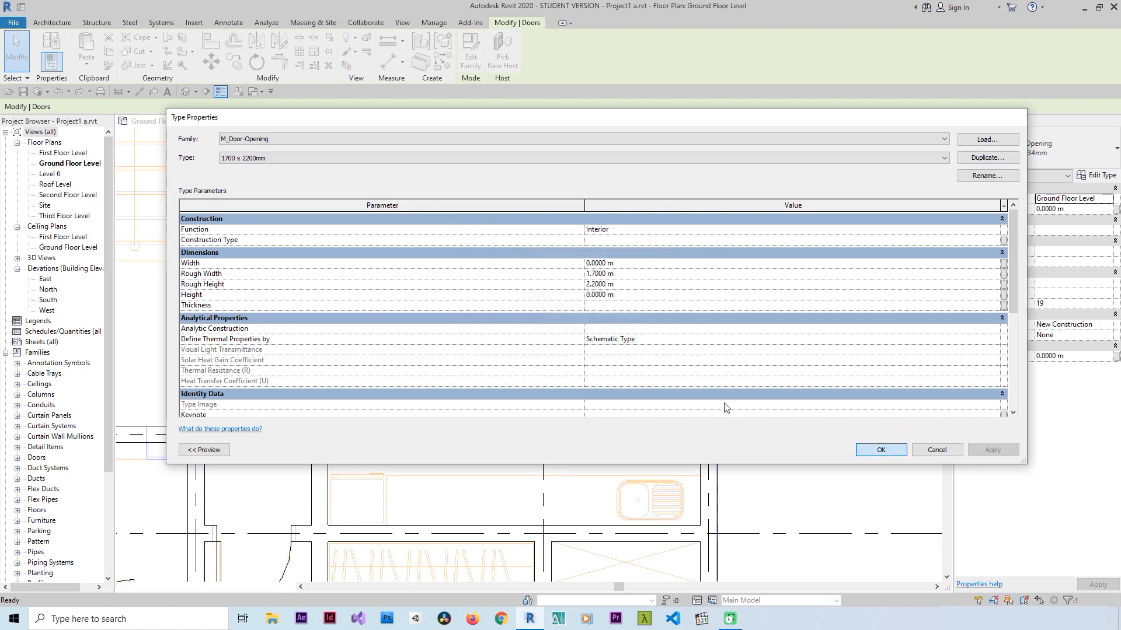
click(882, 450)
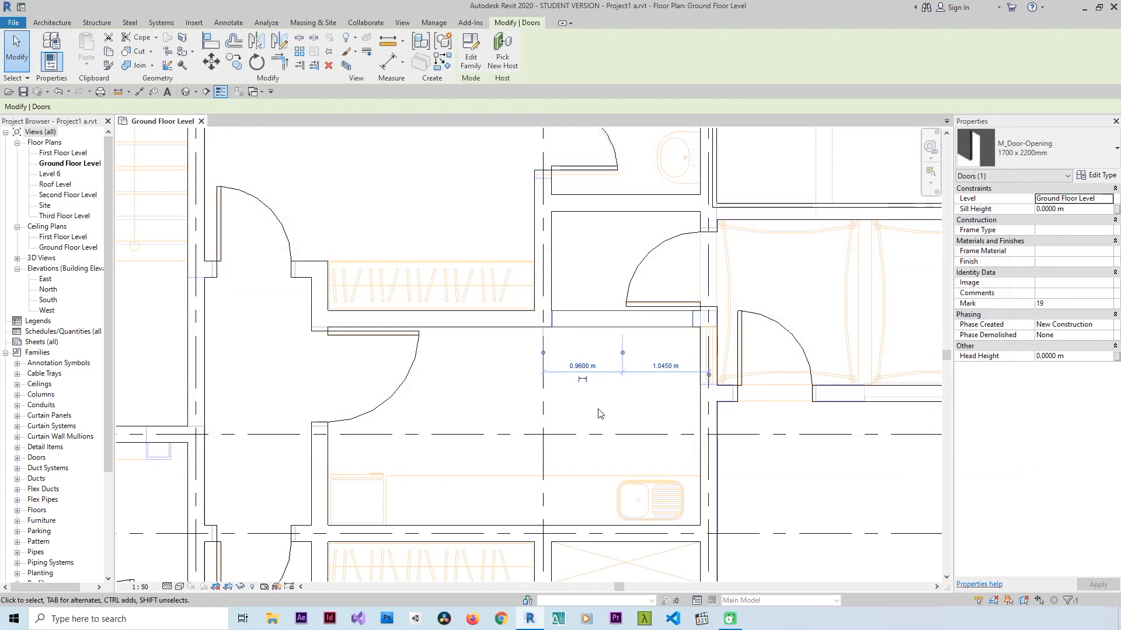
Step: Position the 1700 x 2200mm opening above the kitchen with its centre 1 m from grid F
click(615, 400)
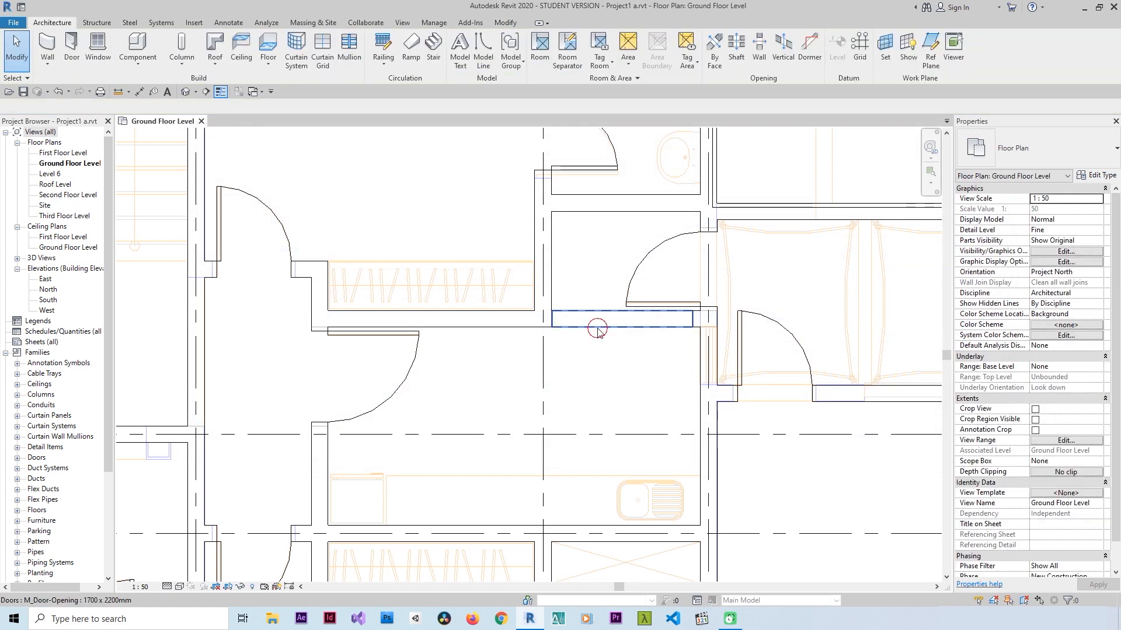
click(598, 331)
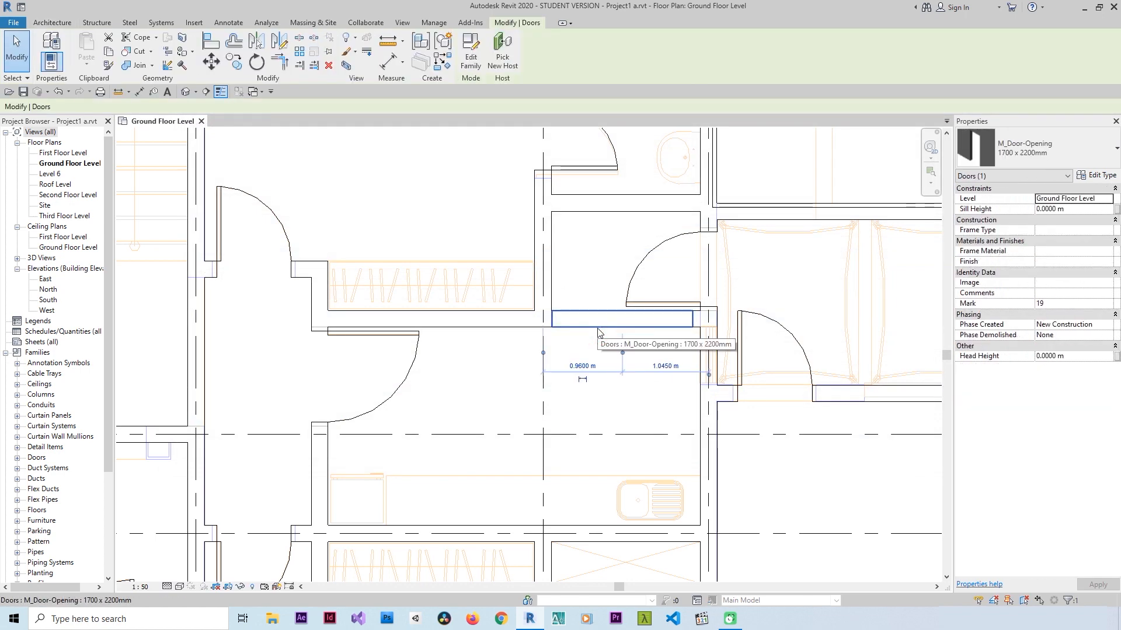
click(664, 369)
text(1.02)
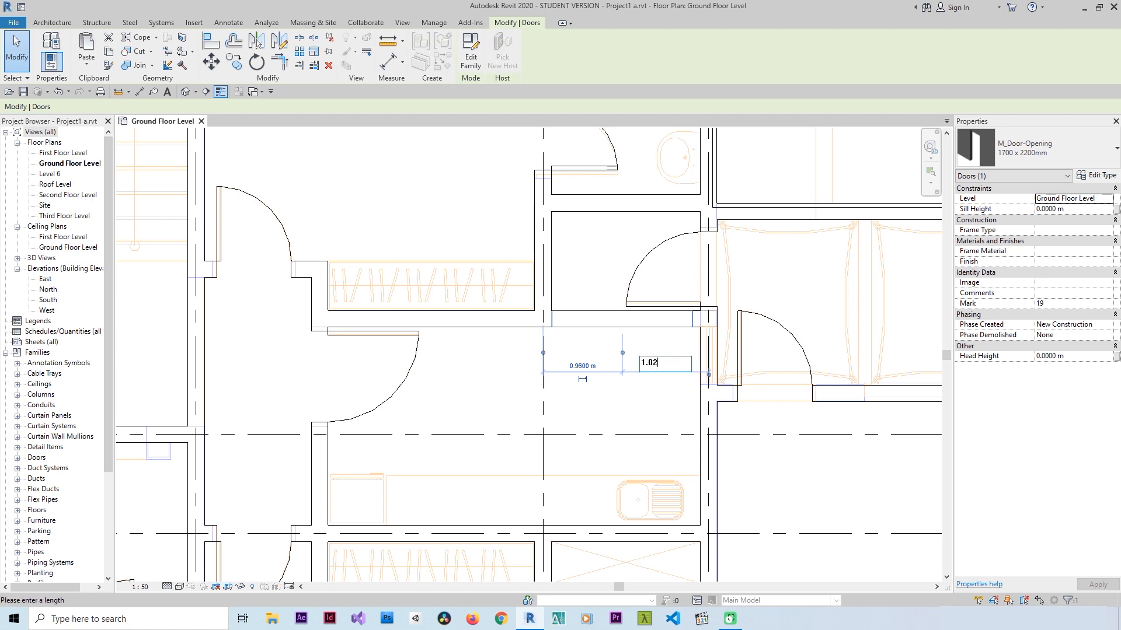
key(Return)
click(664, 366)
text(1)
key(Return)
click(661, 397)
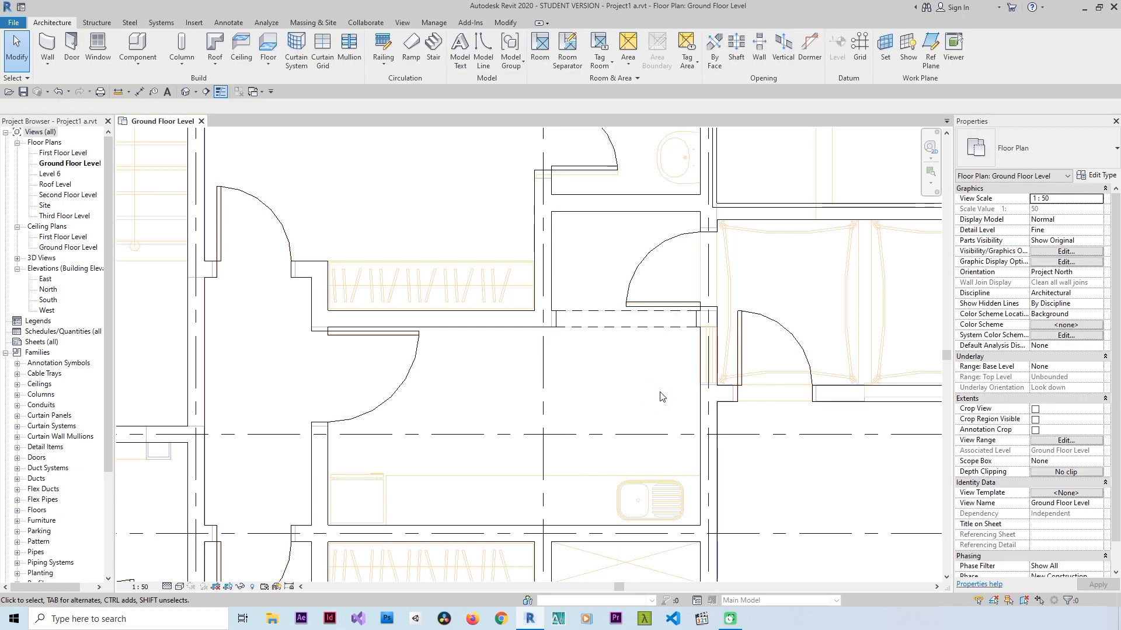
Step: Correct the rough width of the M_Door-Opening 1800 x 2200mm type to match its name, starting from the opening above the kitchen
click(625, 323)
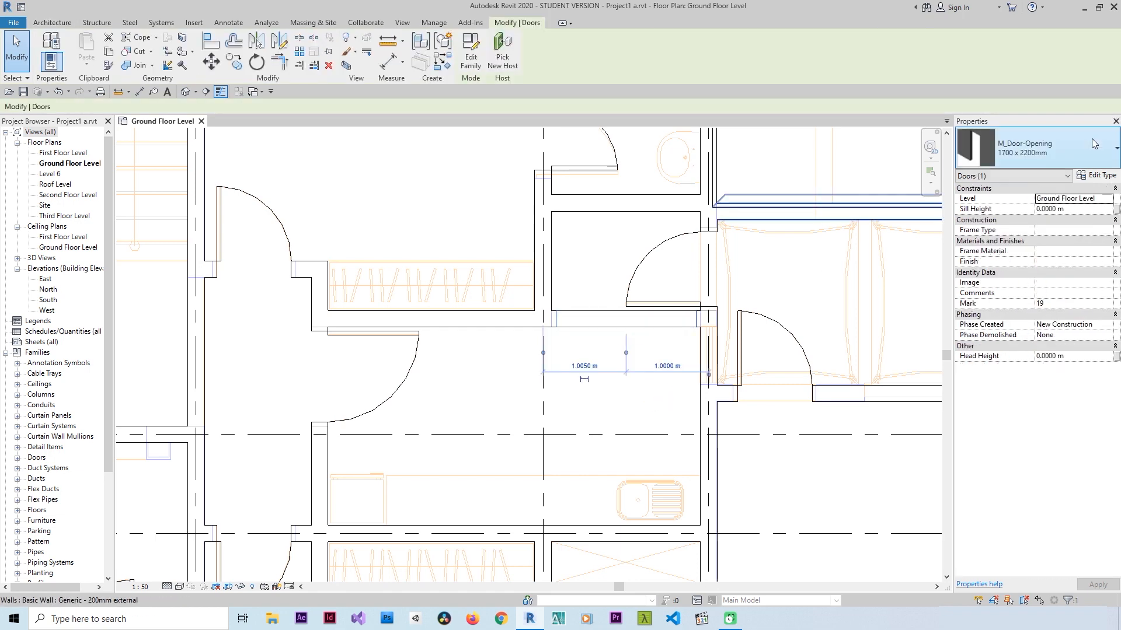
click(1099, 175)
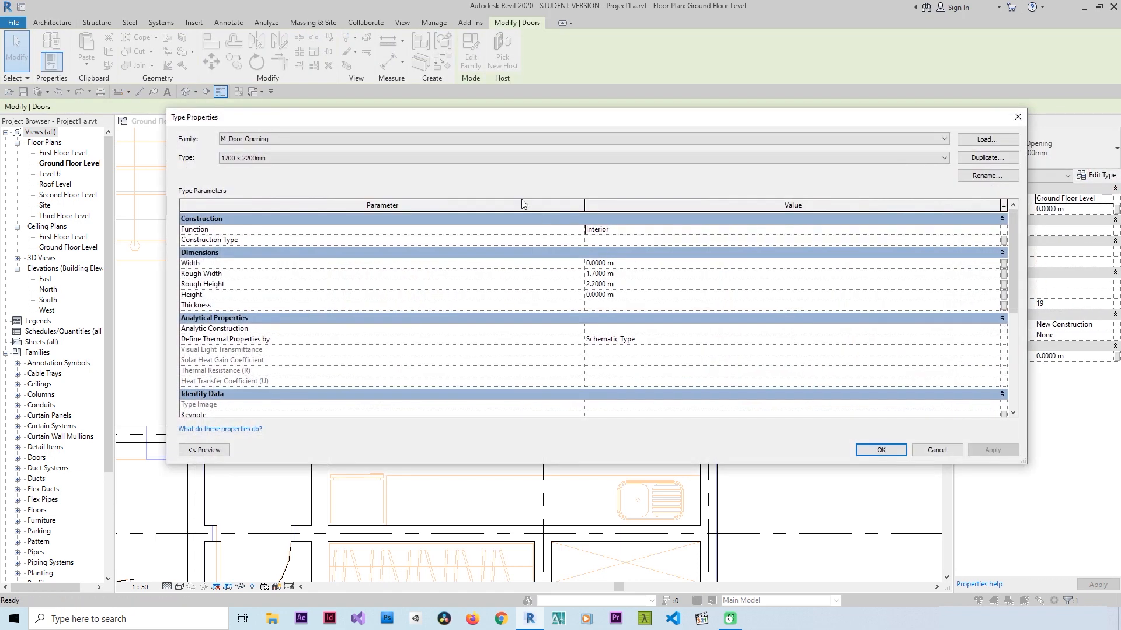
click(470, 159)
click(380, 226)
click(625, 273)
drag(632, 273, 553, 286)
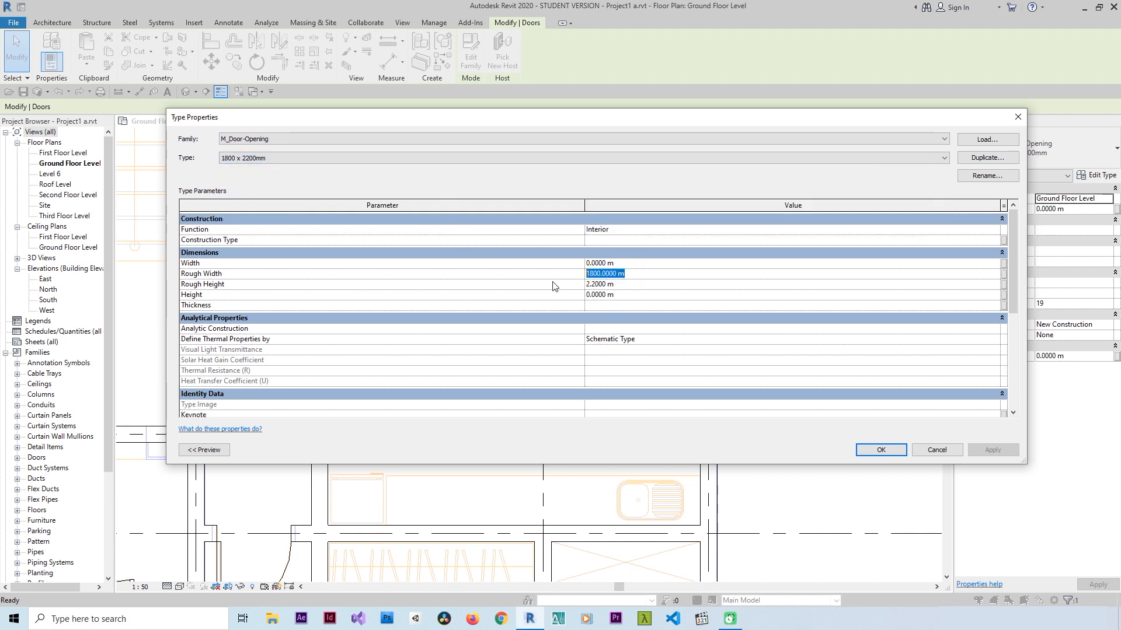
text(1.)
click(869, 454)
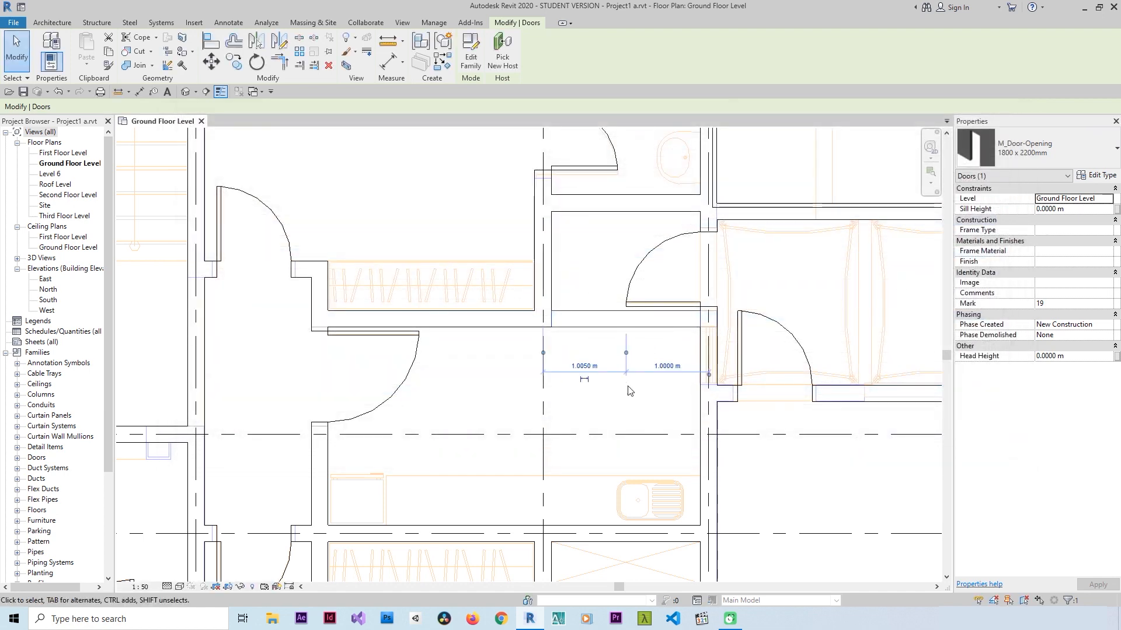
Step: Switch the opening above the kitchen back to the 1700 x 2200mm type
click(1036, 167)
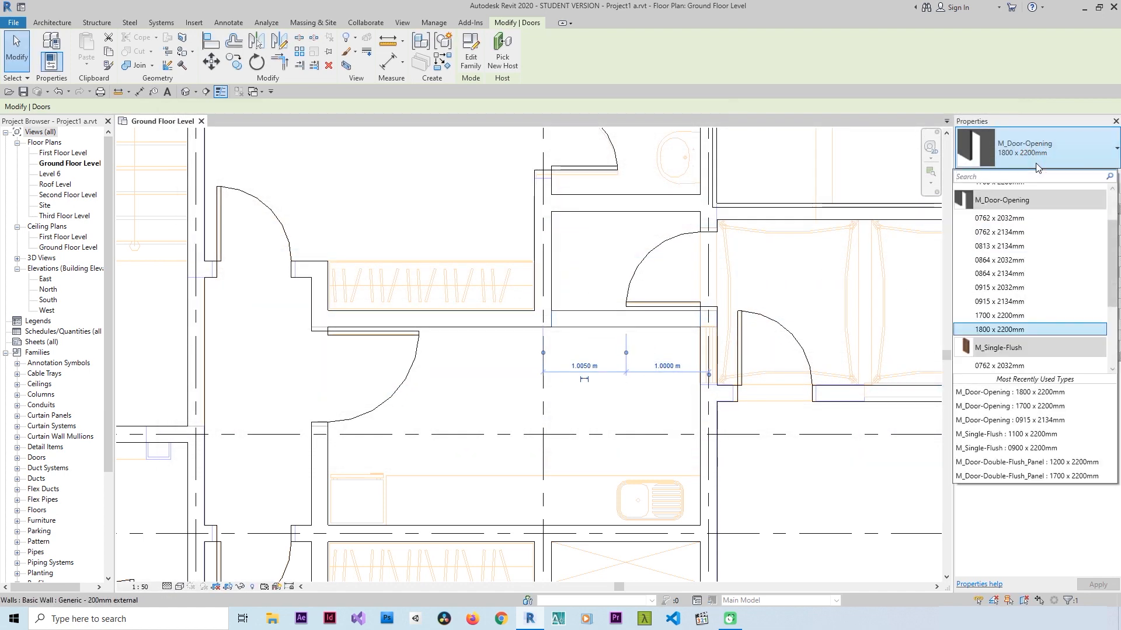
click(1037, 167)
click(1036, 167)
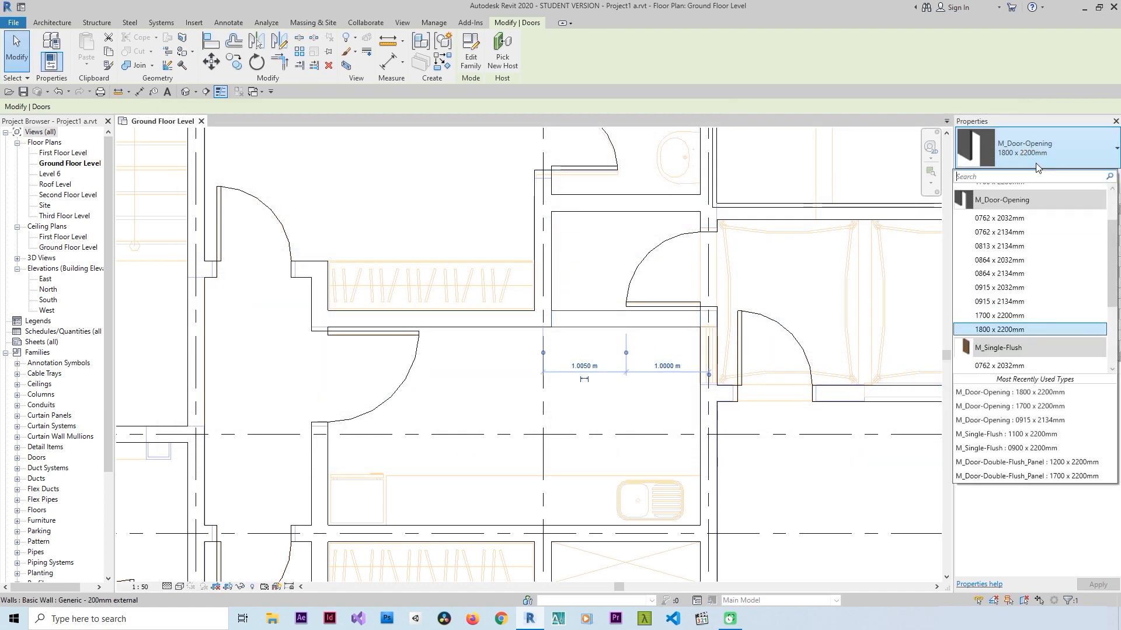
click(1021, 315)
click(626, 411)
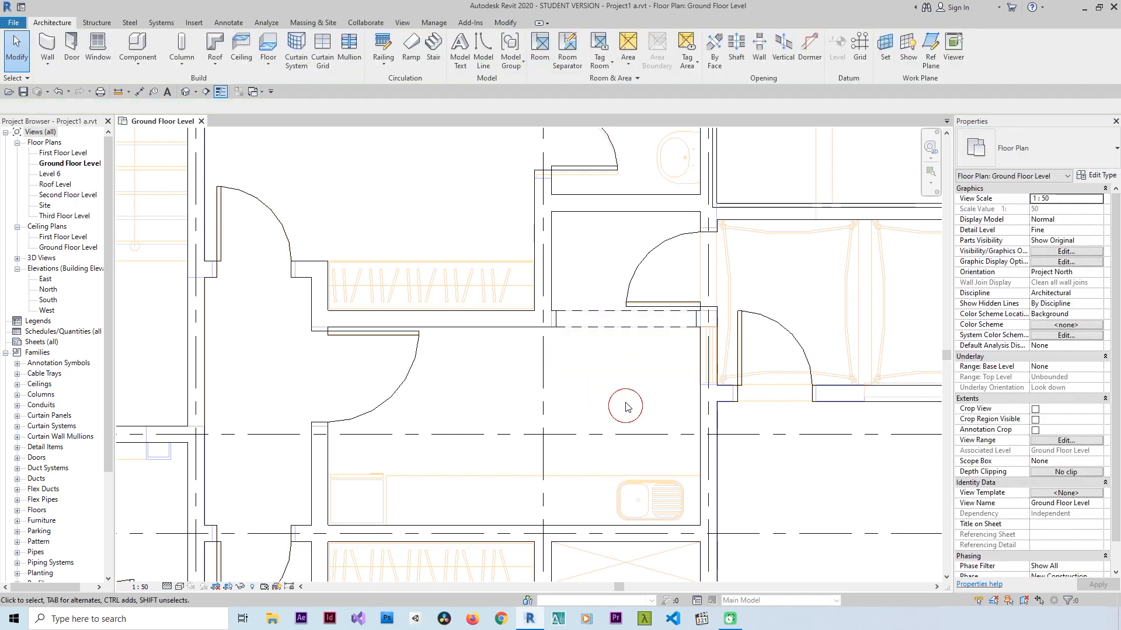
Step: Cut a wall opening about 0.905 m wide through the wall below the double-basin washroom between grids G and H, following the underlay
scroll(575, 330, down, 2)
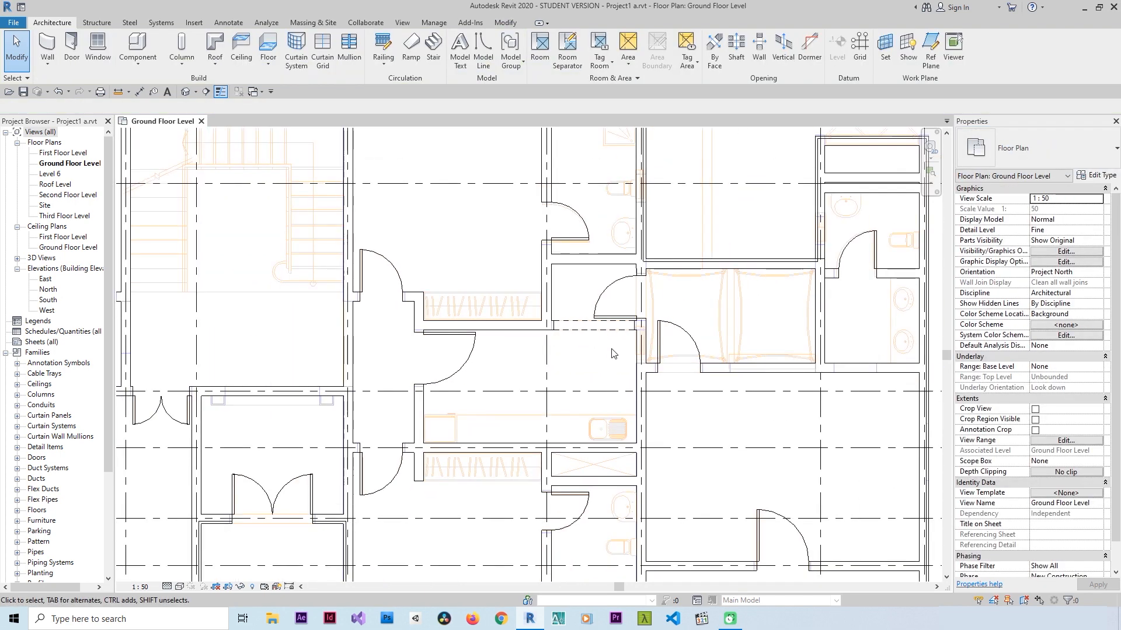
scroll(606, 354, down, 2)
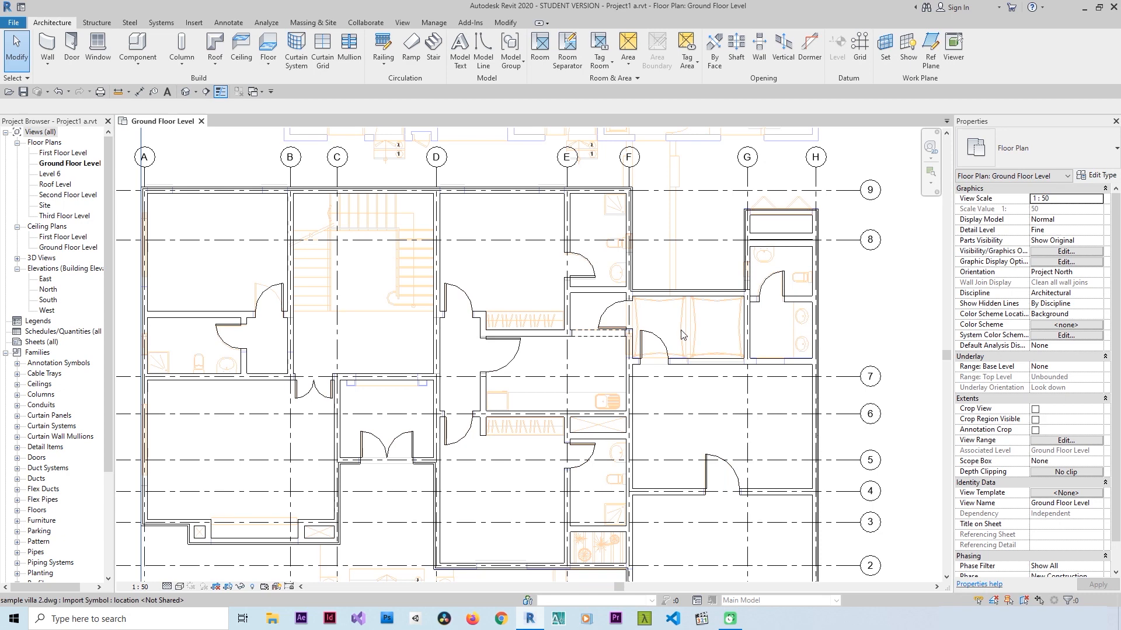
scroll(689, 345, up, 3)
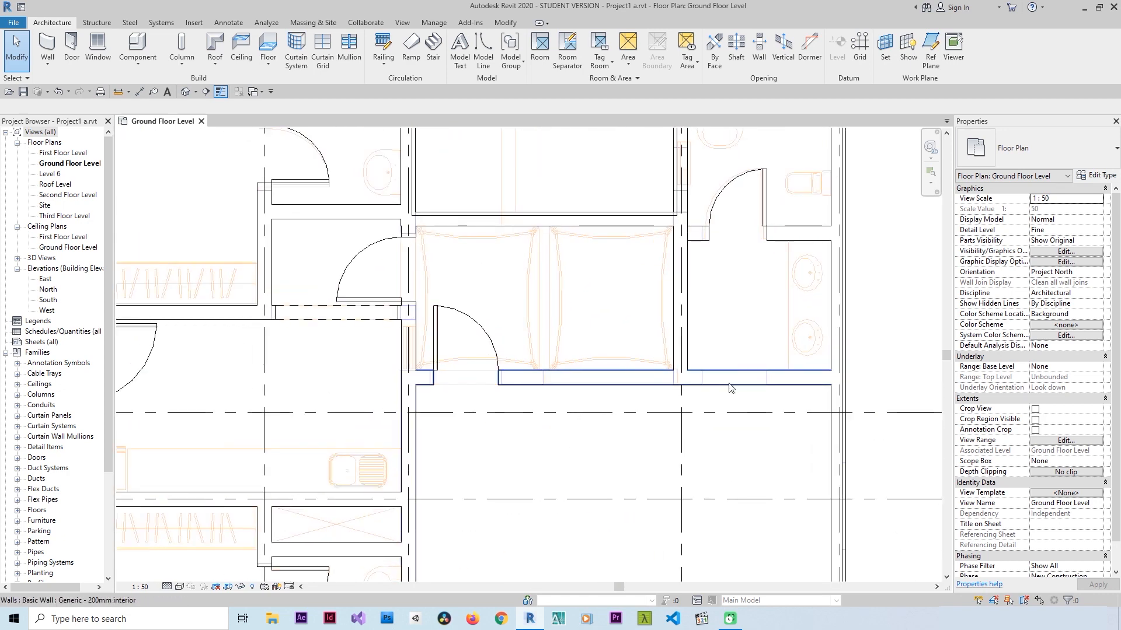
scroll(731, 389, up, 2)
middle_drag(775, 378, 688, 375)
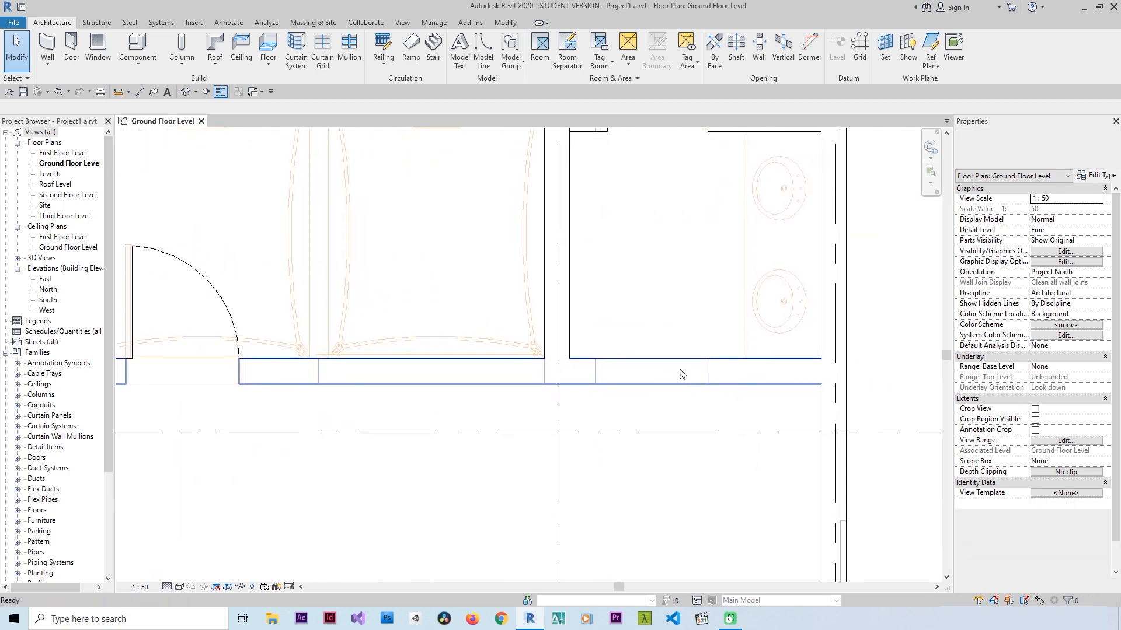
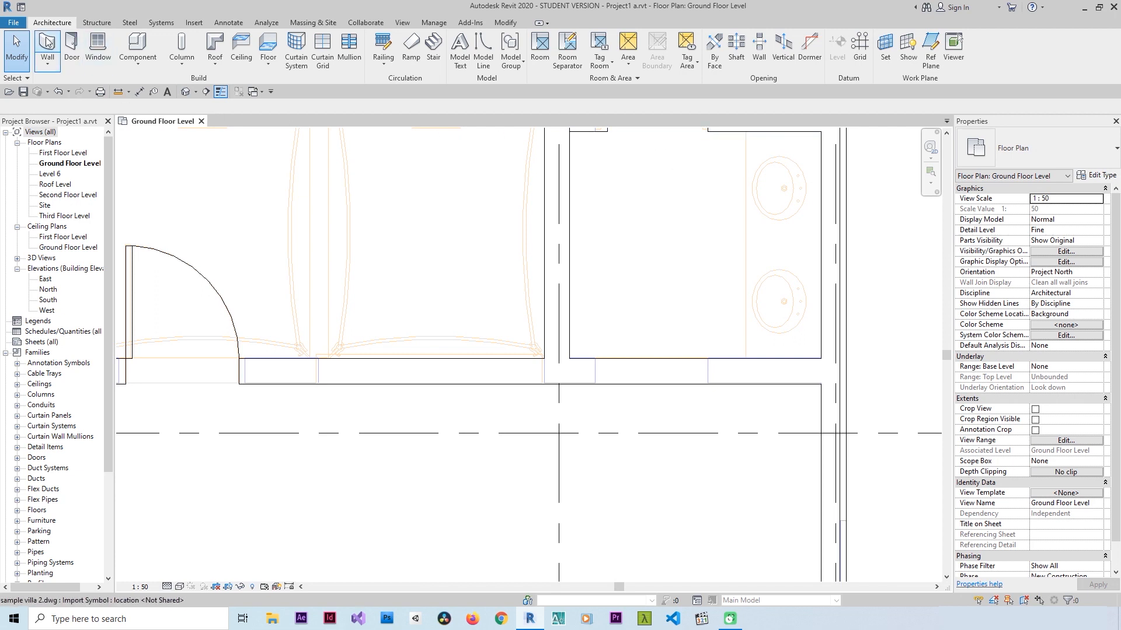
click(760, 61)
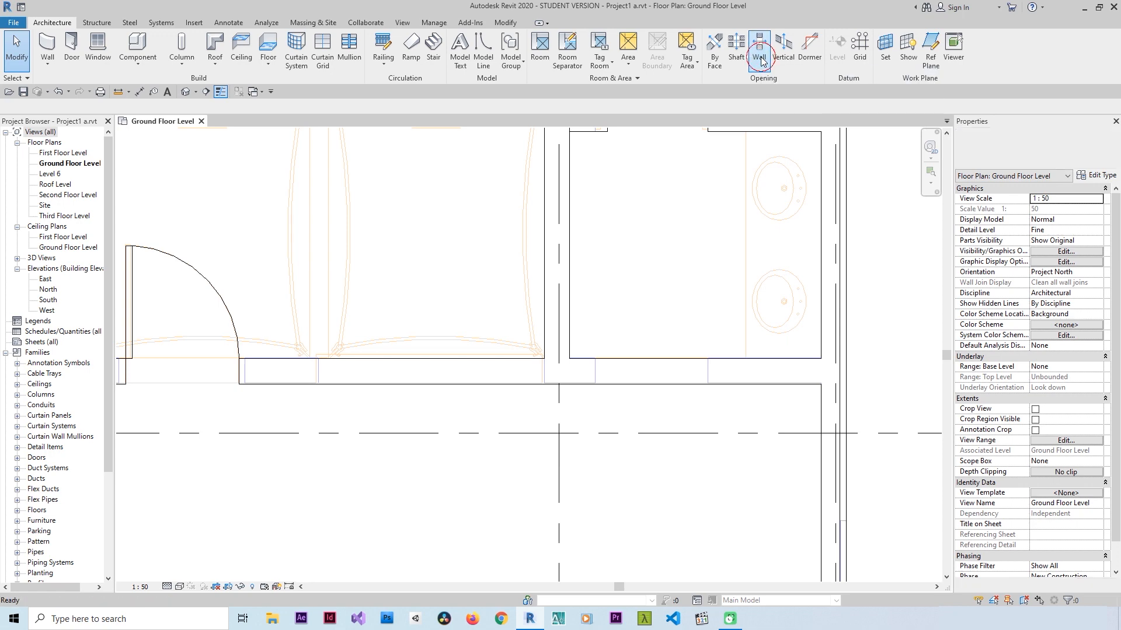
click(595, 363)
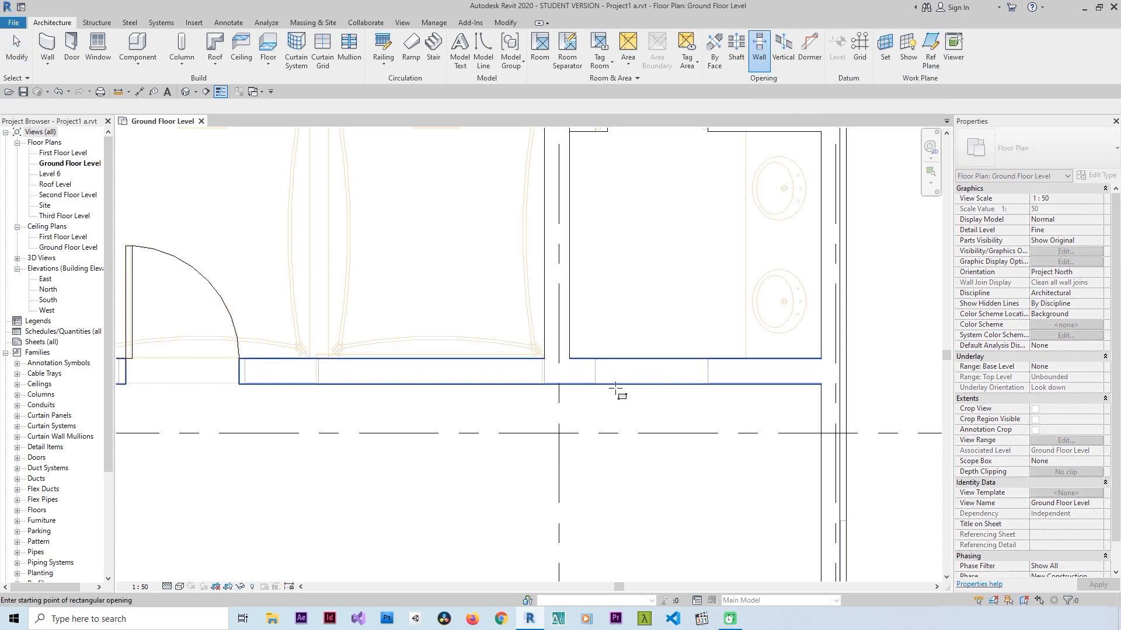
click(594, 358)
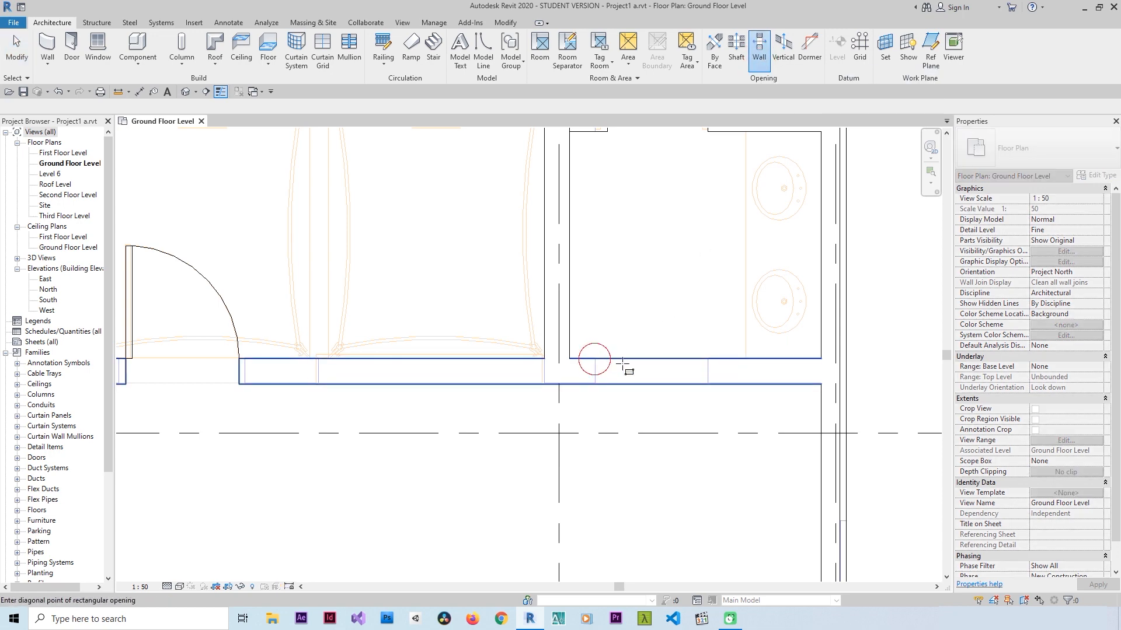
click(708, 385)
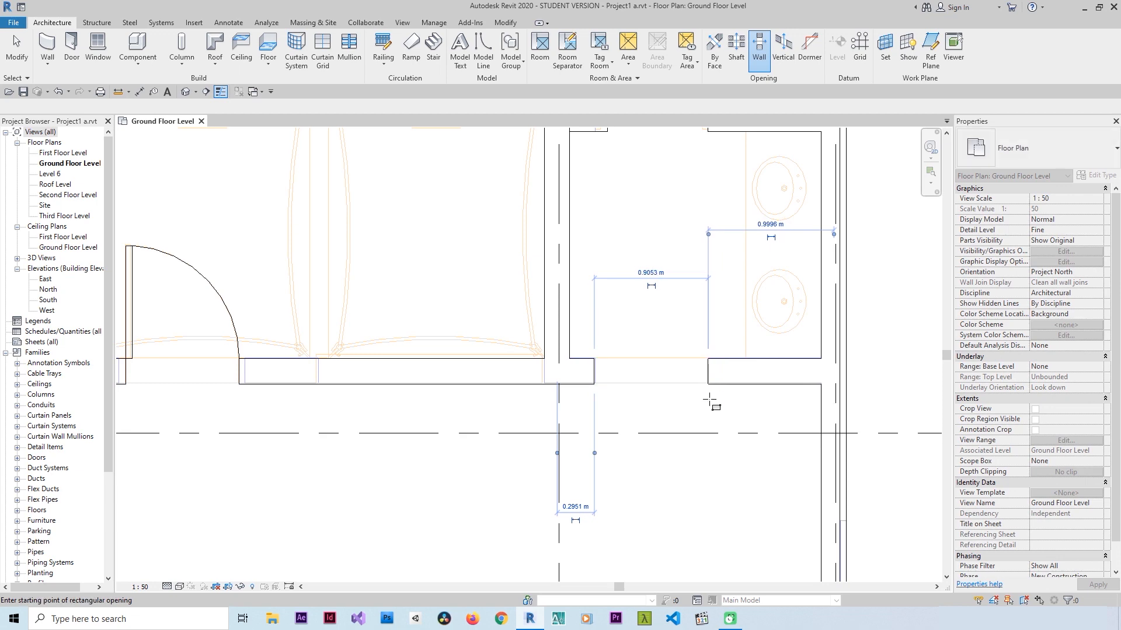
key(Escape)
key(Escape)
Step: Draw two detail lines across the washroom wall opening, one along each wall face
scroll(704, 278, down, 1)
scroll(705, 278, down, 2)
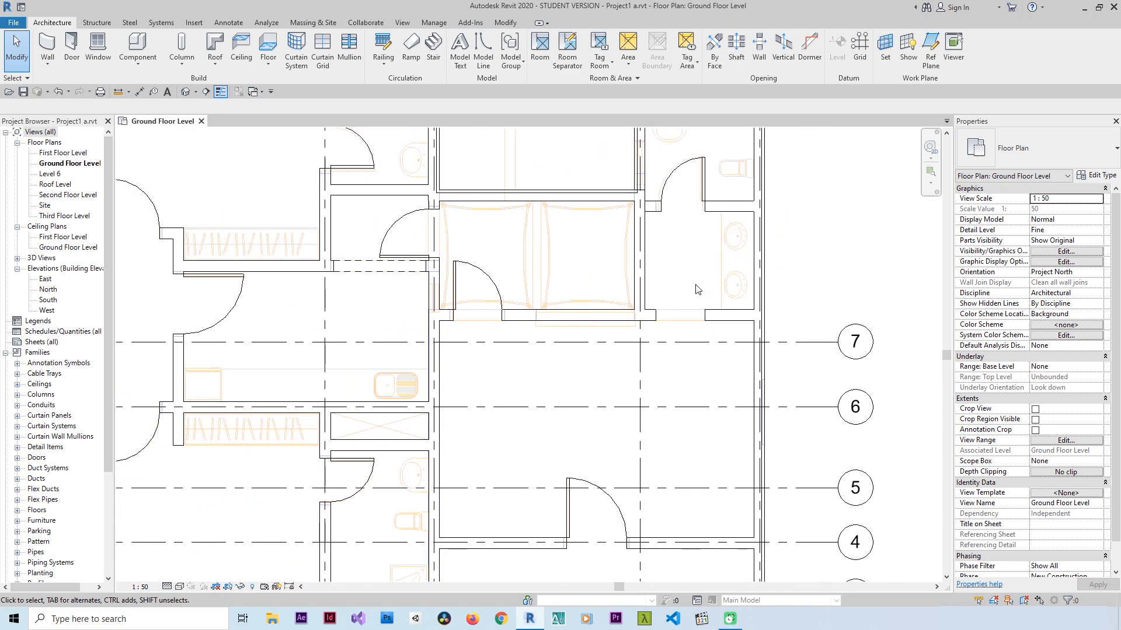
scroll(694, 311, up, 5)
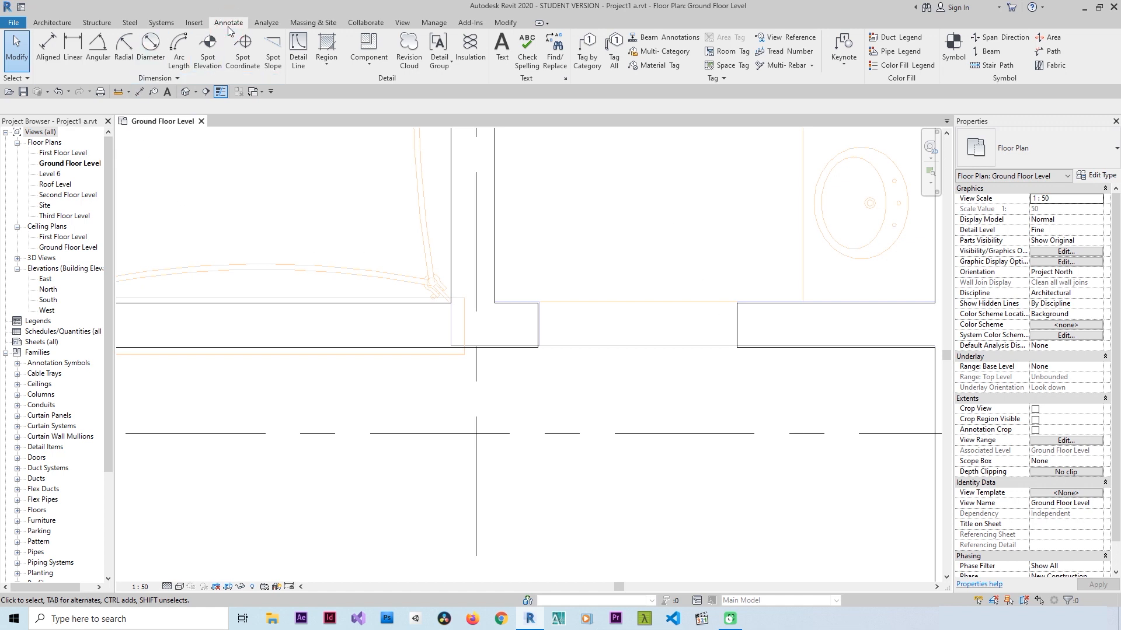
click(299, 58)
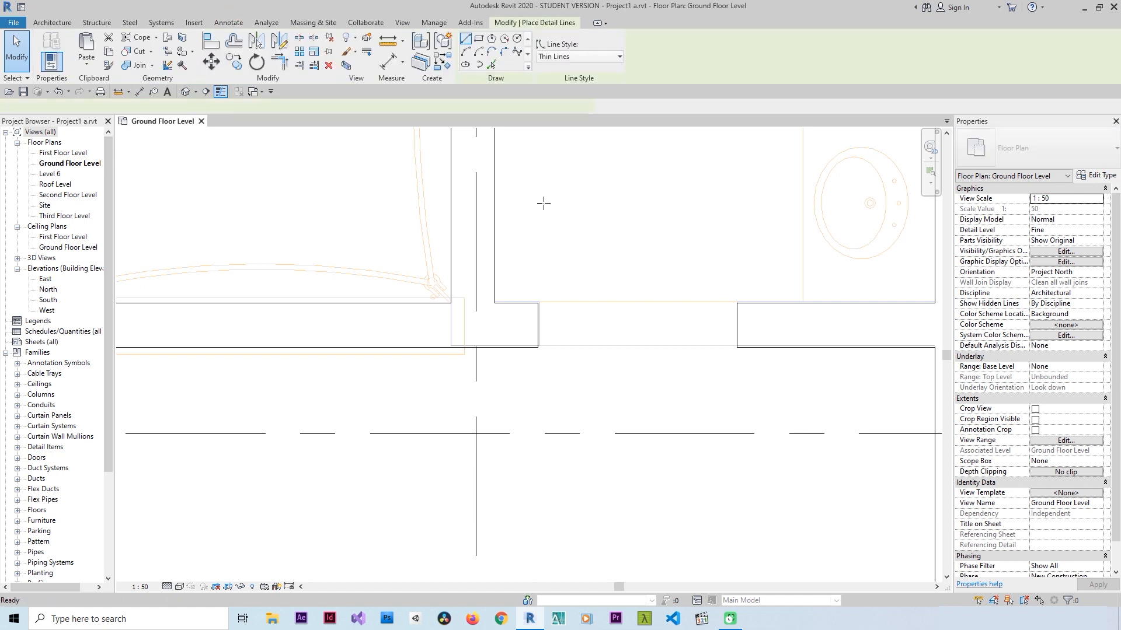
click(537, 303)
click(737, 303)
key(Escape)
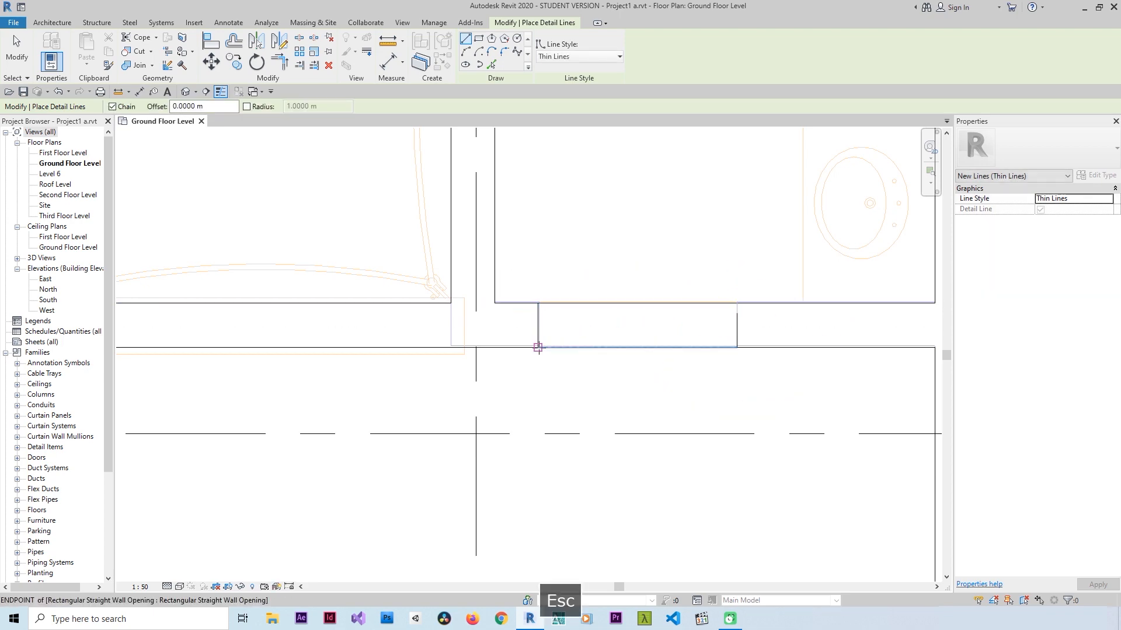
click(537, 347)
click(737, 348)
key(Escape)
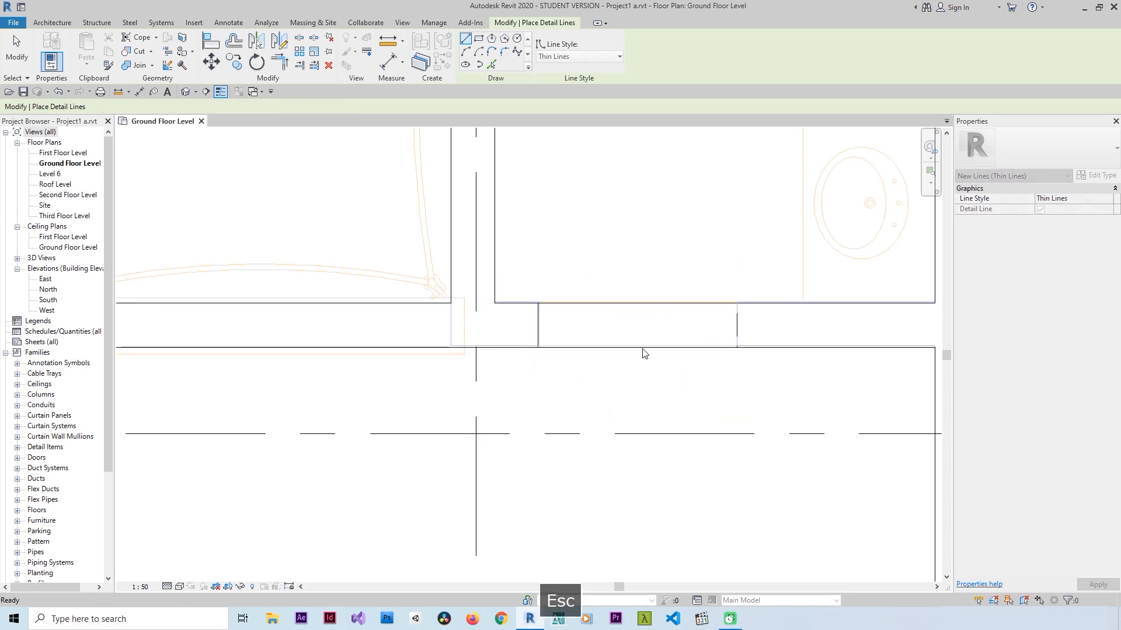
key(Escape)
Step: Change the line style of both detail lines across the washroom wall opening to Hidden Lines
click(643, 348)
ctrl+click(659, 303)
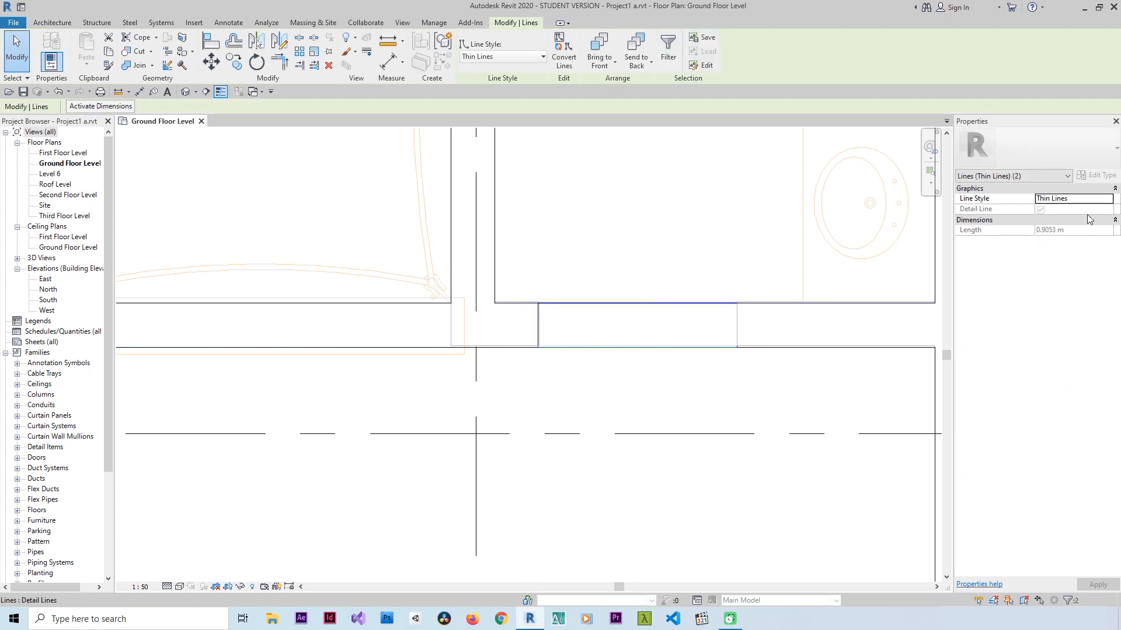
click(1107, 203)
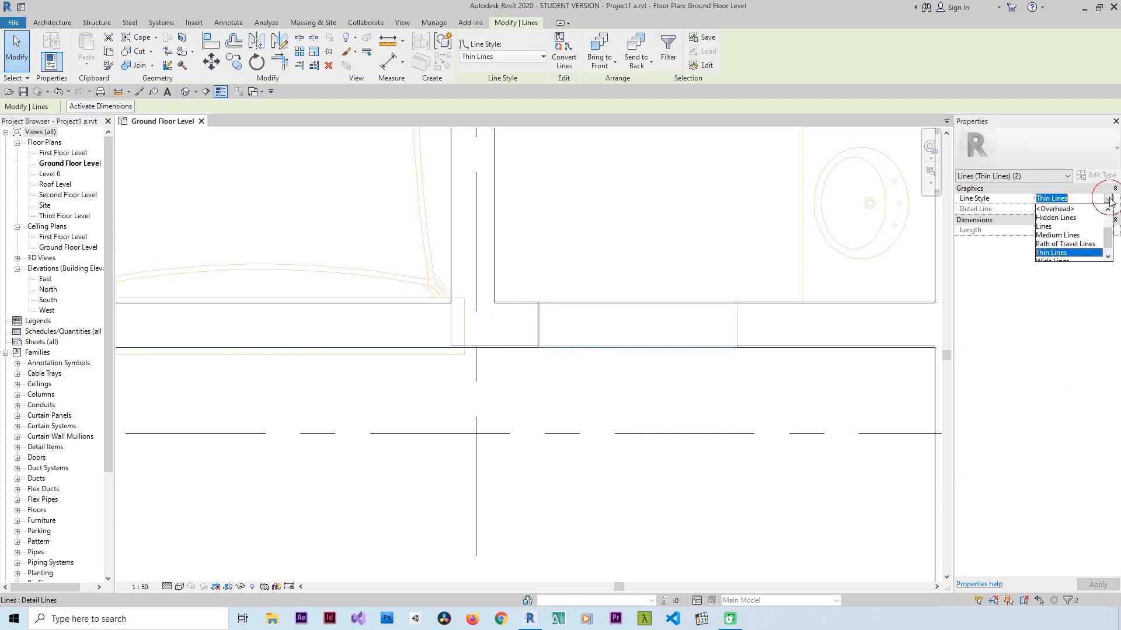
click(1062, 218)
click(638, 201)
Step: Extend the short interior wall beside the small shaft near grid 3 across the recess to the partition by the larger shaft
scroll(639, 207, down, 6)
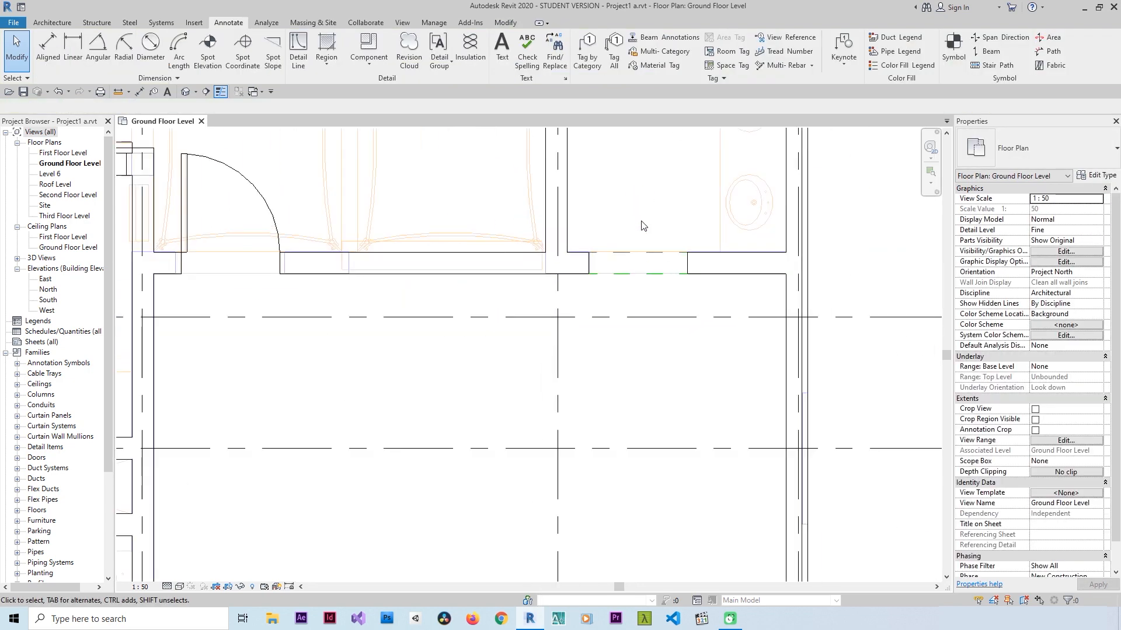
scroll(641, 224, down, 5)
middle_drag(590, 242, 642, 300)
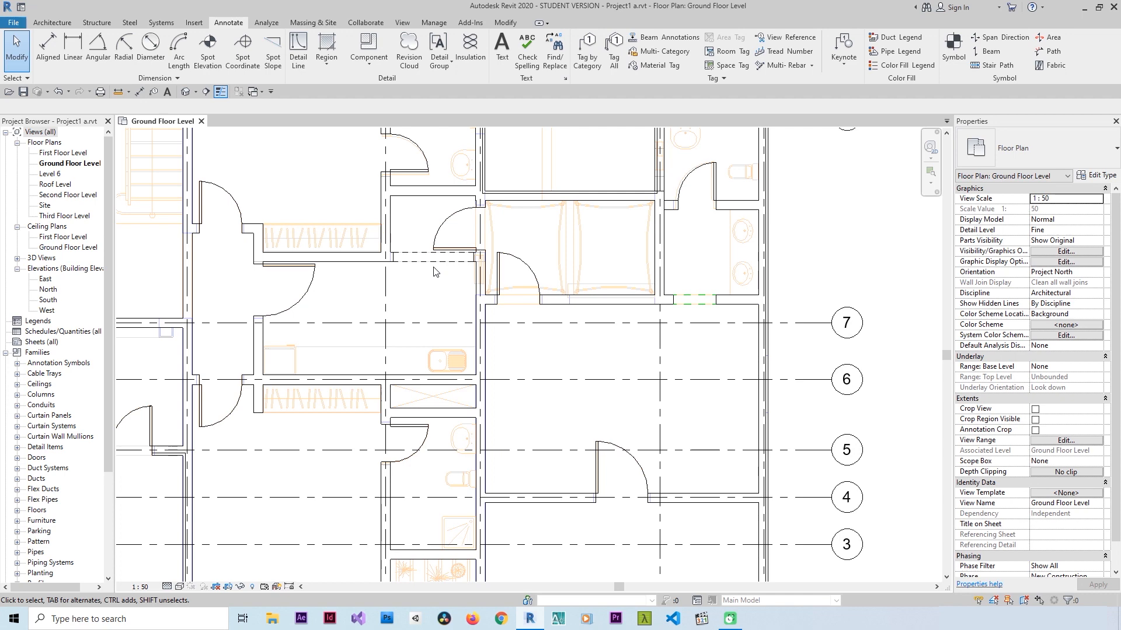
scroll(433, 267, down, 3)
middle_drag(447, 235, 740, 266)
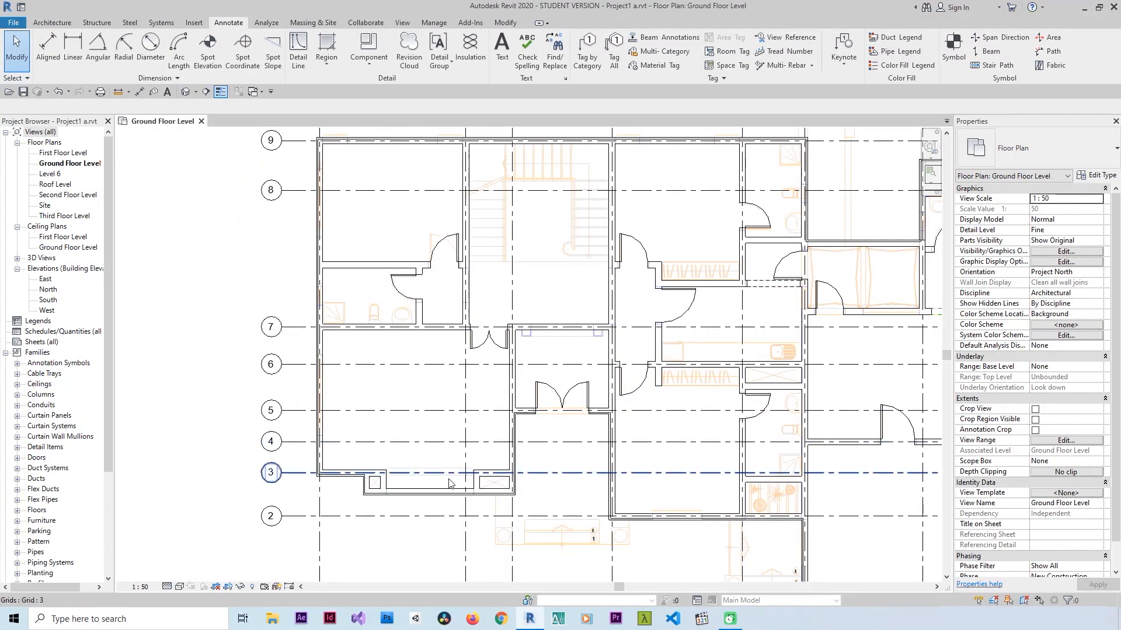
scroll(446, 483, up, 6)
middle_drag(393, 395, 430, 275)
scroll(334, 337, up, 3)
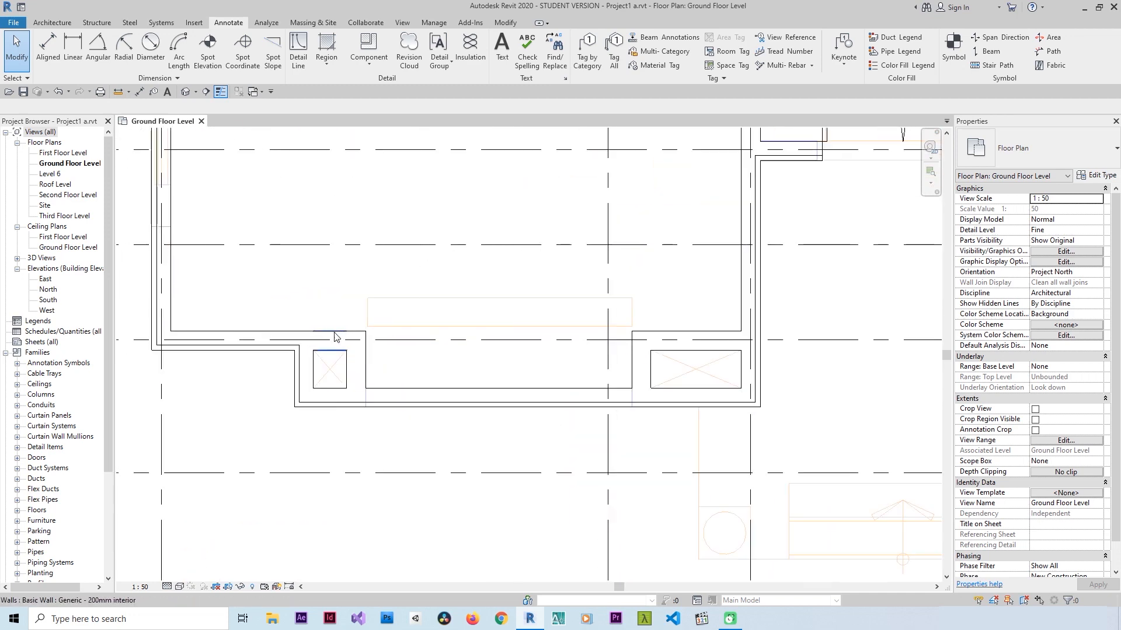
click(335, 337)
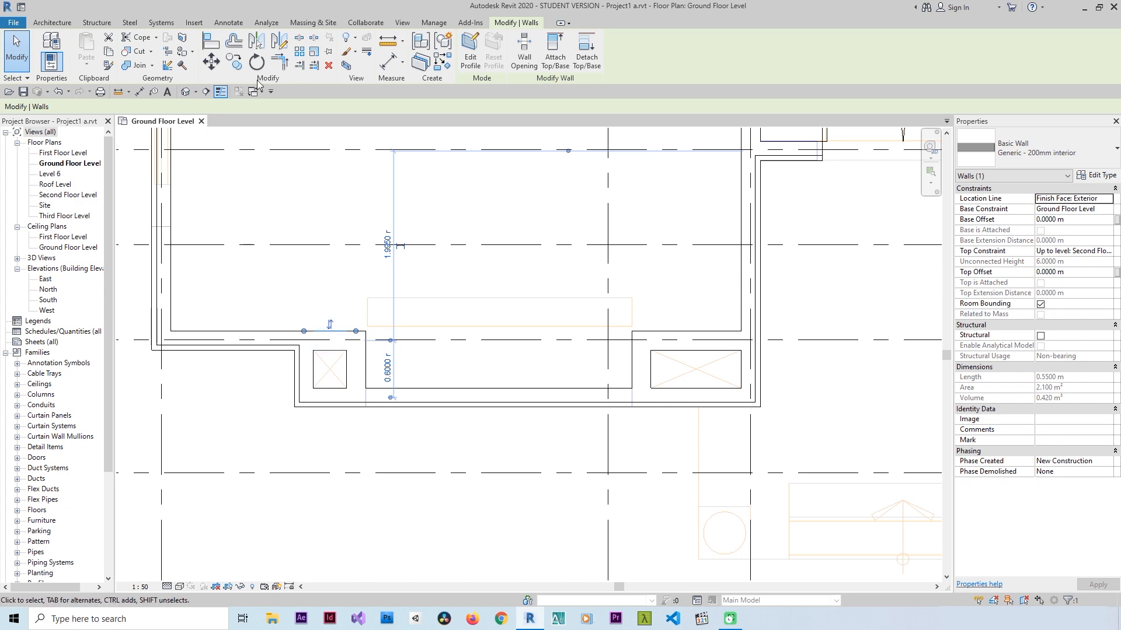
click(305, 69)
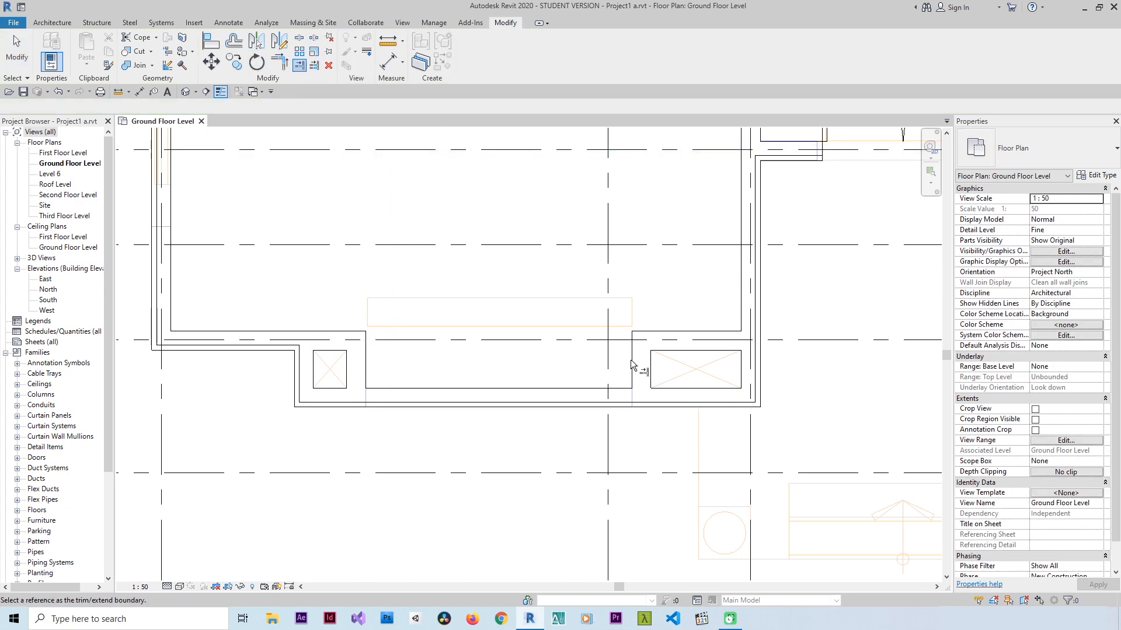
click(341, 347)
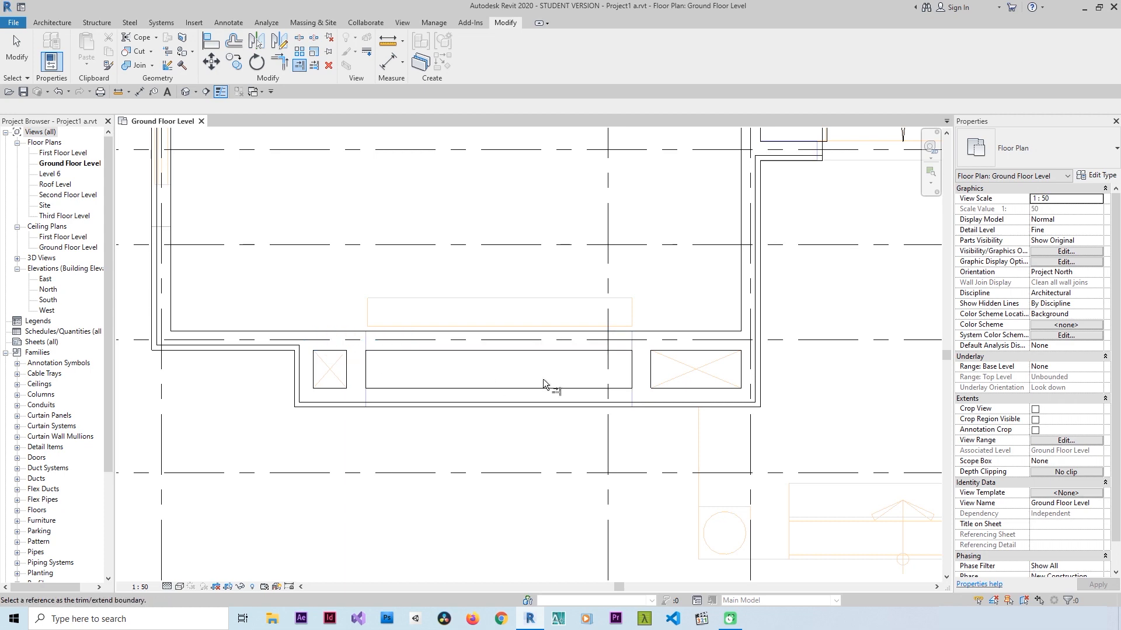
key(Escape)
key(Escape)
scroll(503, 383, down, 2)
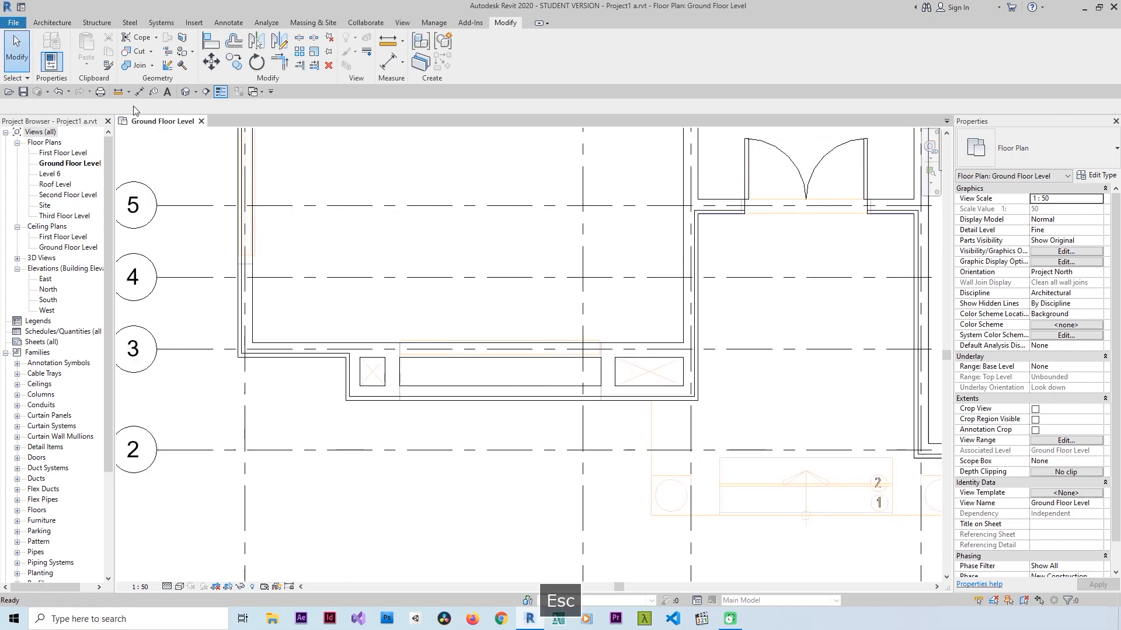
Step: Cut a wall opening about 2.76 m wide through the wall along grid 3 between the two shafts, following the underlay
click(53, 23)
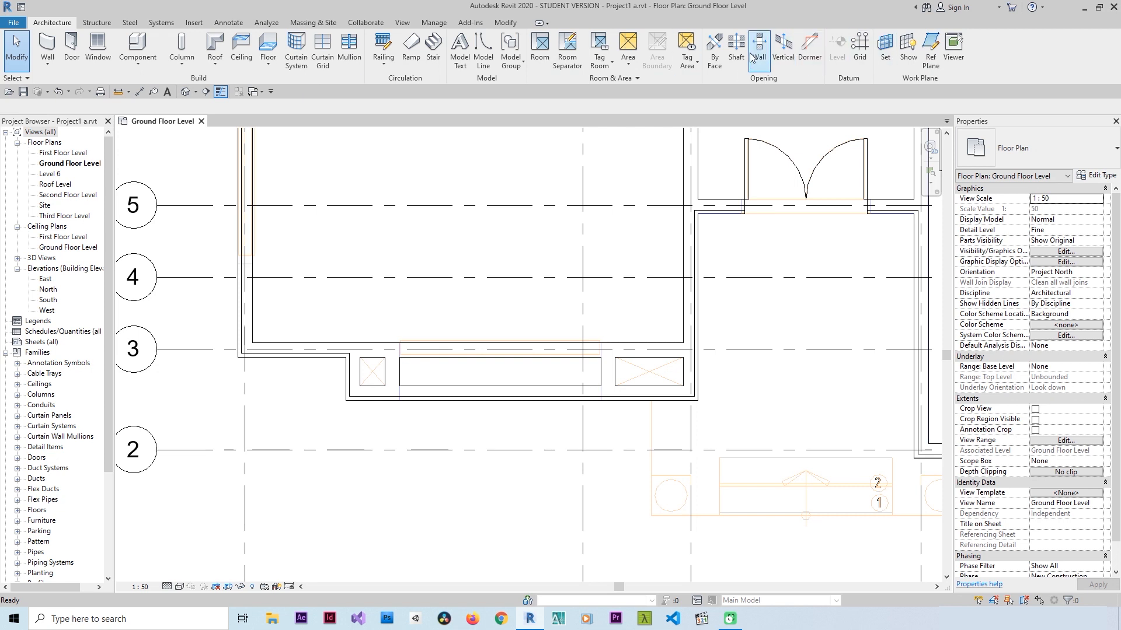
click(420, 353)
scroll(420, 362, up, 4)
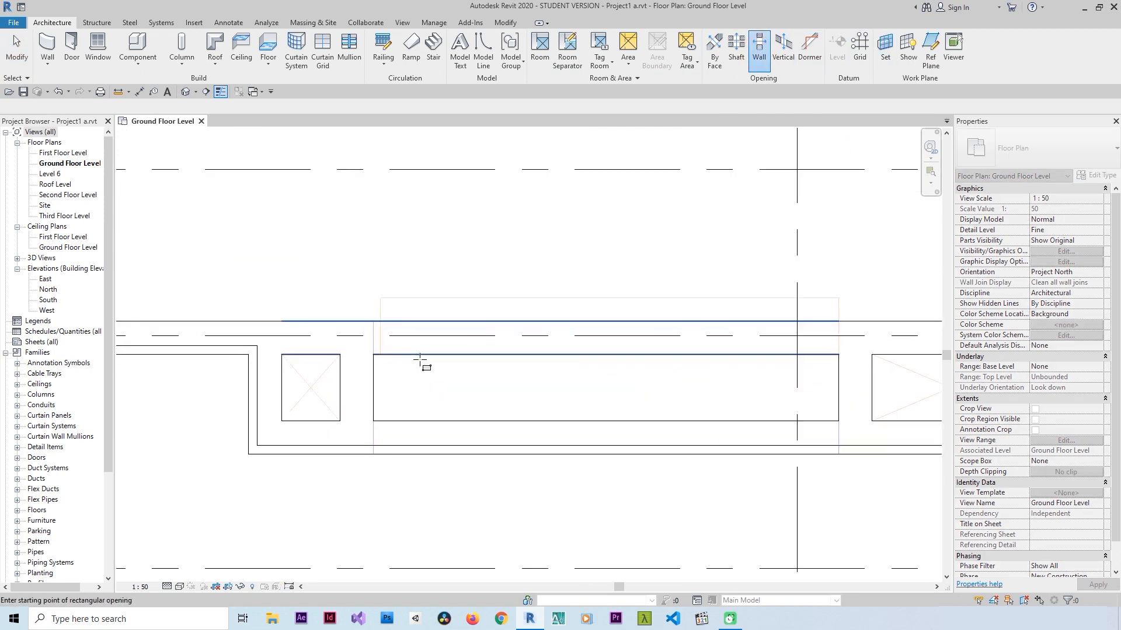
click(379, 353)
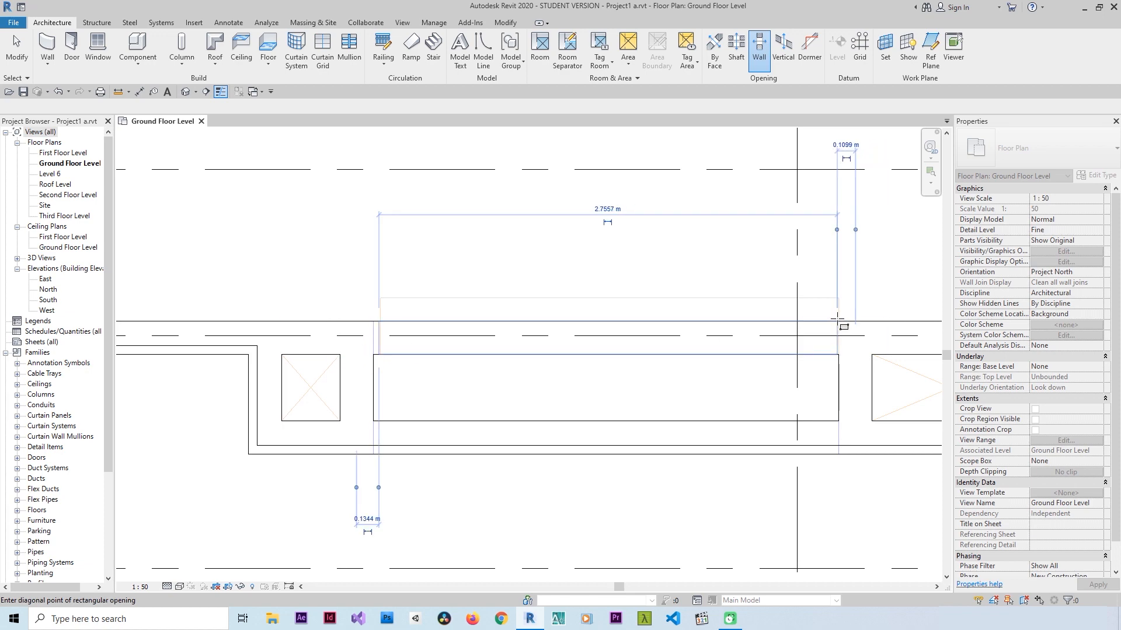
scroll(543, 438, down, 5)
key(Escape)
Step: Examine the ground floor plan against the underlay for doors and openings still missing
scroll(544, 438, up, 2)
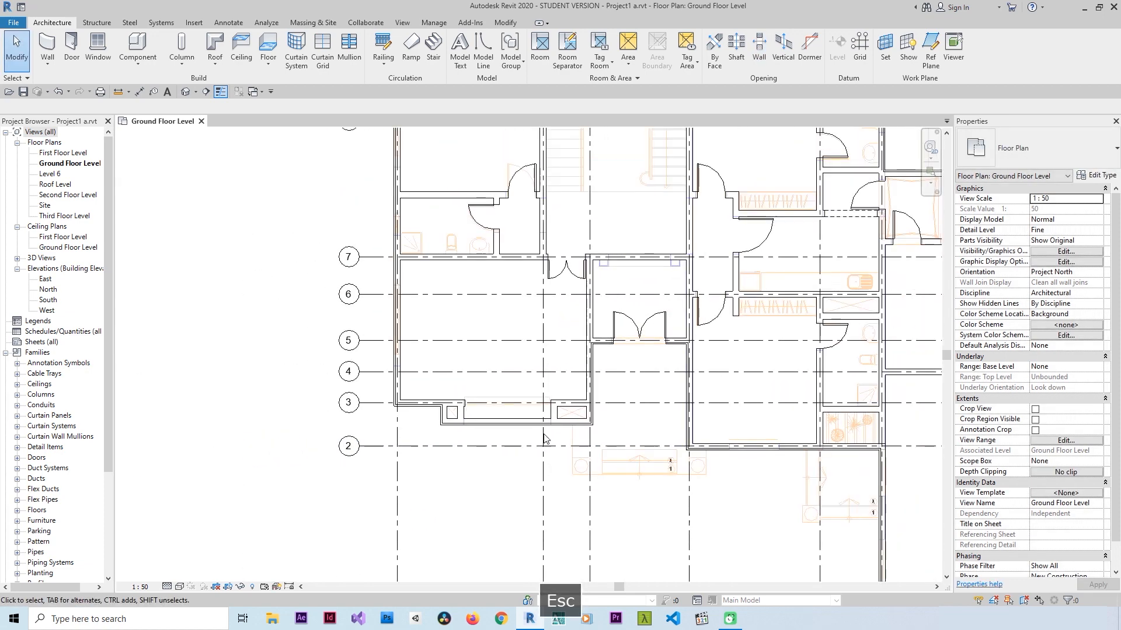
scroll(575, 421, down, 2)
scroll(609, 402, up, 2)
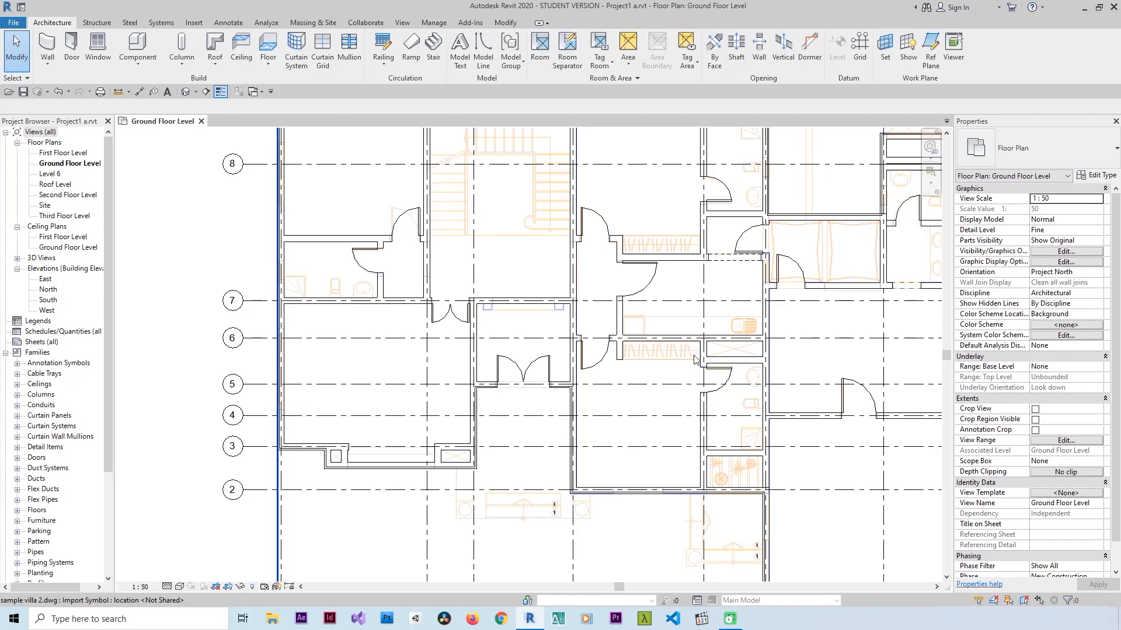
middle_drag(631, 429, 493, 422)
middle_drag(581, 426, 458, 364)
middle_drag(534, 303, 536, 348)
scroll(428, 343, up, 2)
middle_drag(426, 251, 456, 446)
scroll(478, 328, down, 1)
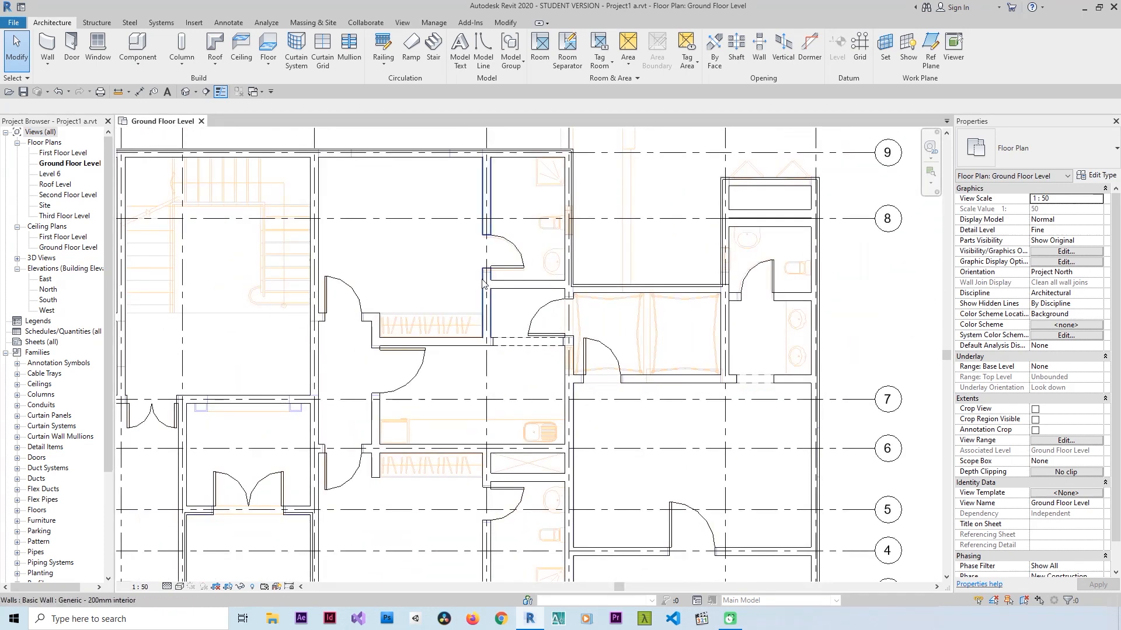
middle_drag(617, 366, 551, 363)
scroll(629, 372, down, 3)
scroll(729, 525, up, 5)
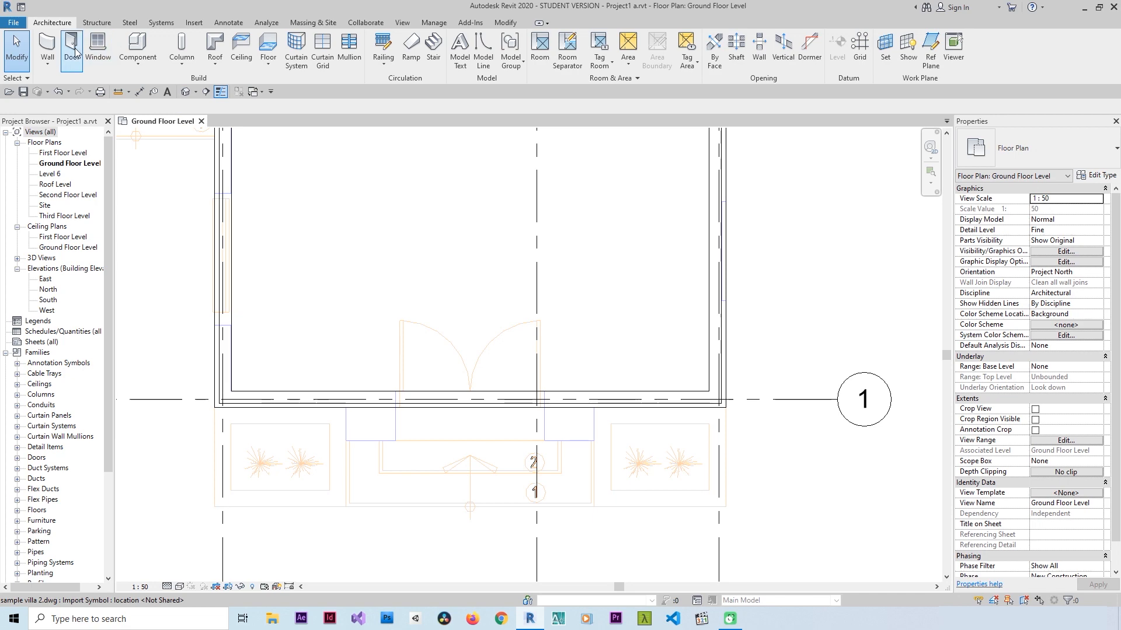
Step: Measure the width of the underlay's double door at the grid 1 wall
click(138, 92)
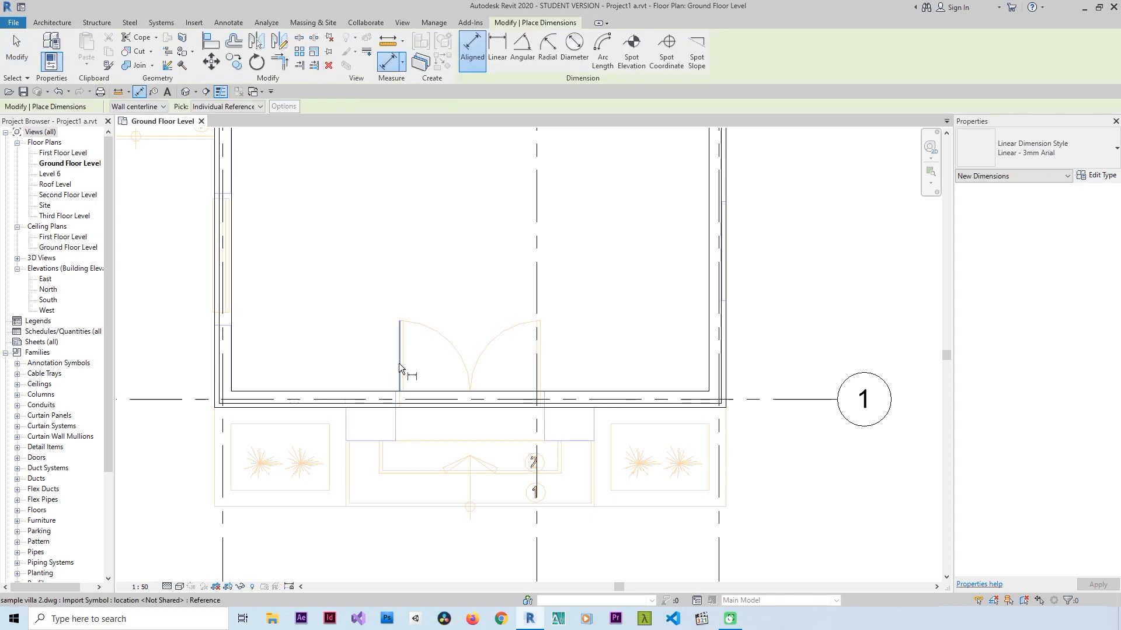
click(400, 367)
click(542, 367)
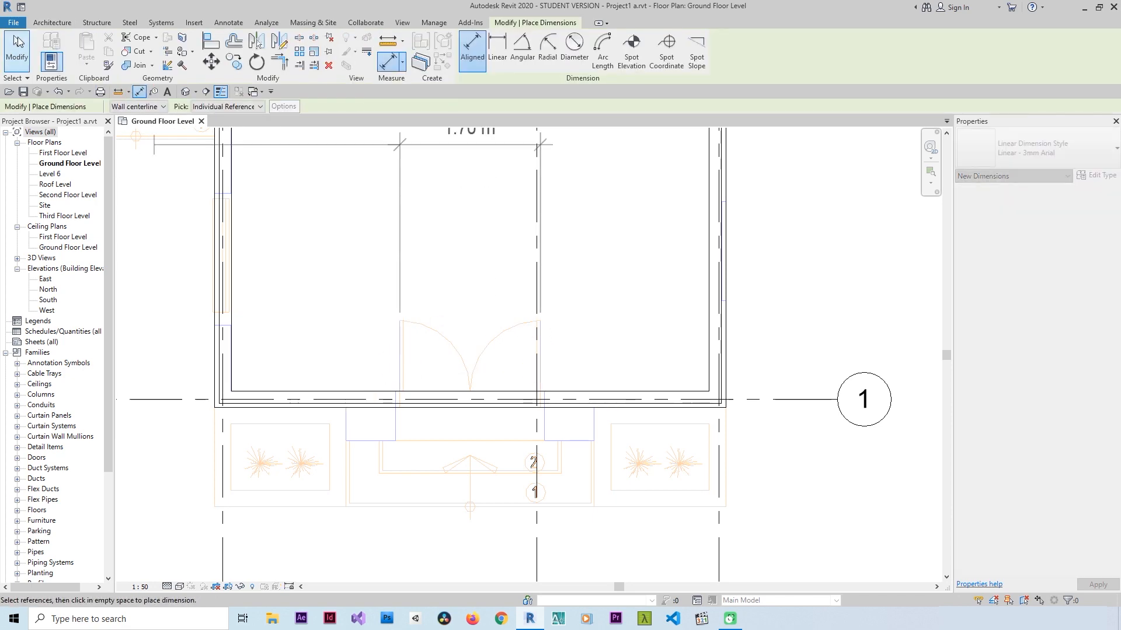
key(Escape)
key(Escape)
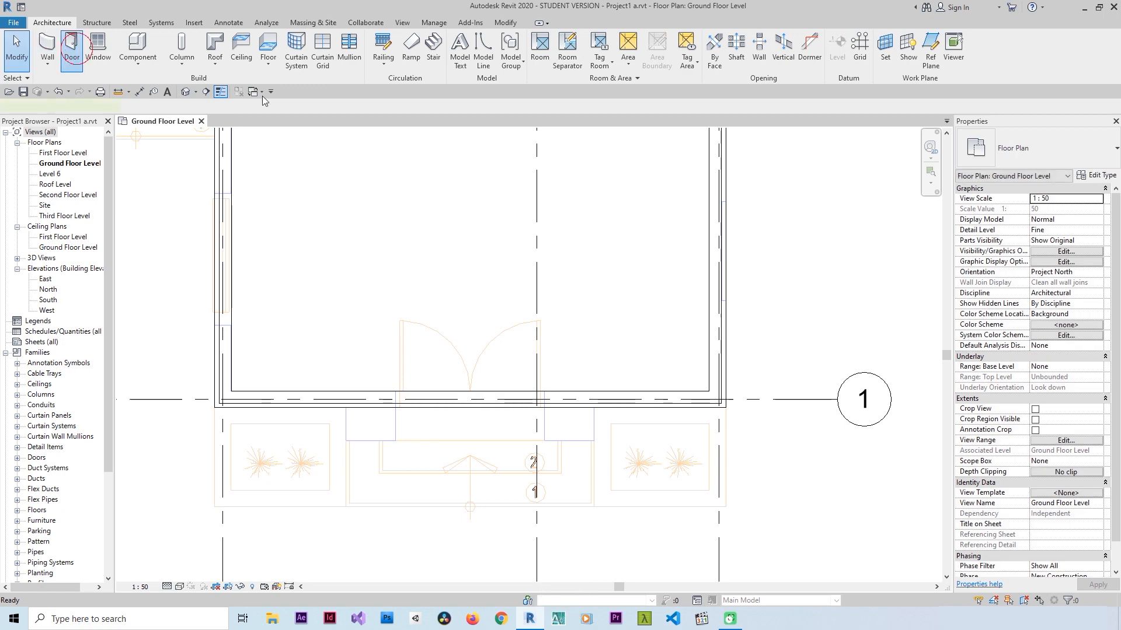
Step: Place an M_Door-Double-Flush_Panel 1700 x 2200mm door in the grid 1 wall, over the underlay's double door
click(72, 47)
click(1048, 153)
scroll(1032, 270, down, 5)
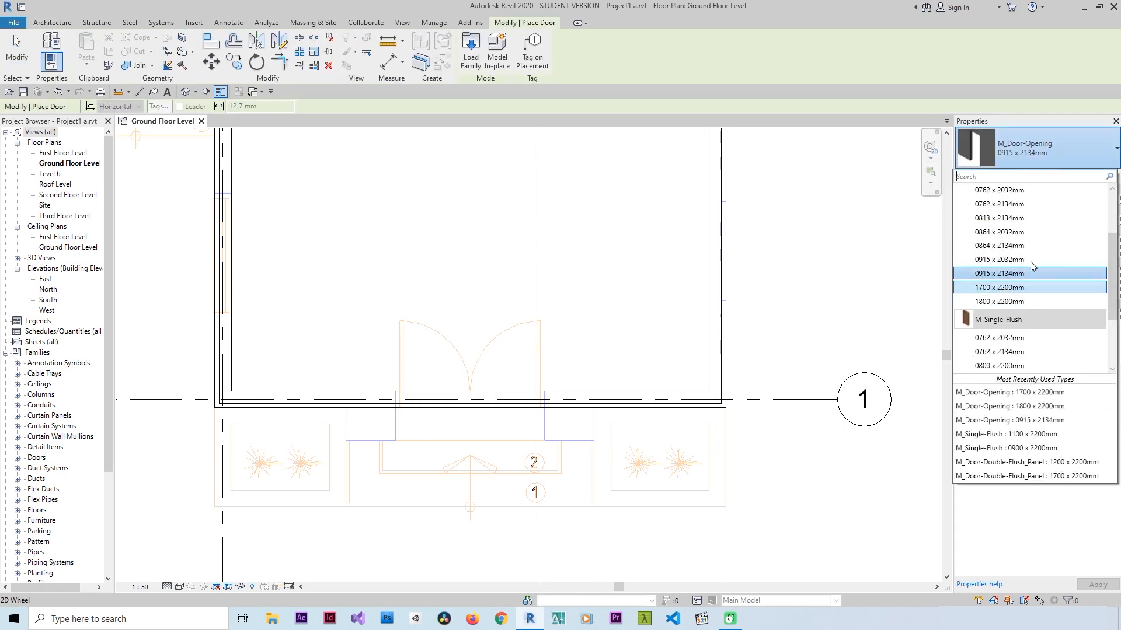
scroll(1032, 261, up, 4)
scroll(1032, 262, up, 2)
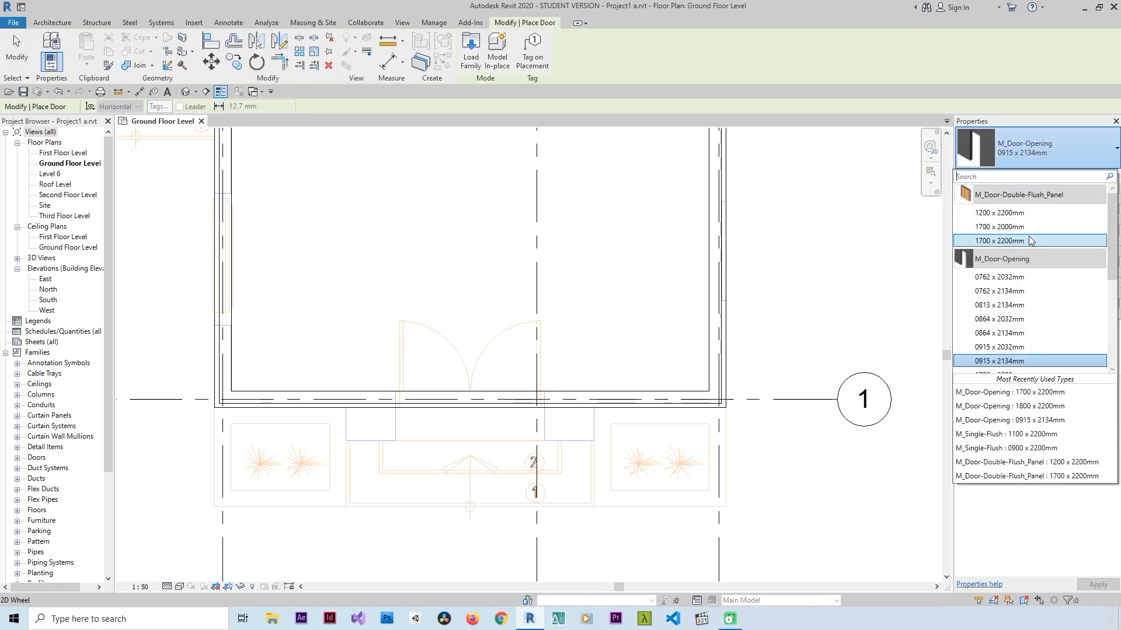
click(989, 241)
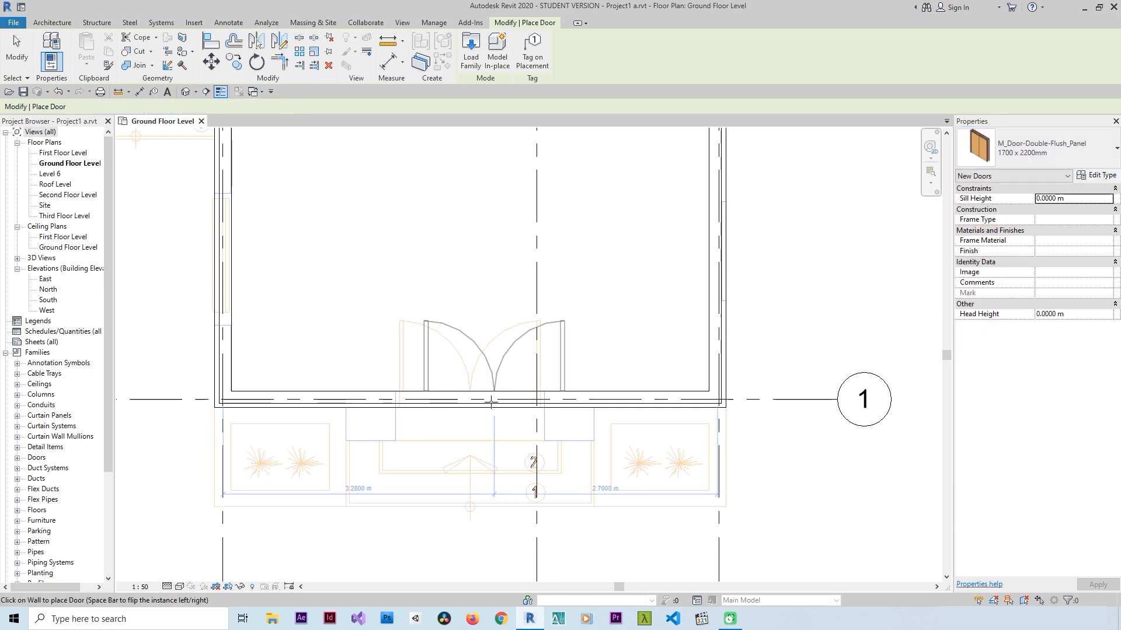
click(606, 374)
key(Escape)
key(Escape)
Step: Examine the walls and doors in the 3D view and return to the Ground Floor Level plan
scroll(783, 362, down, 3)
scroll(783, 363, down, 3)
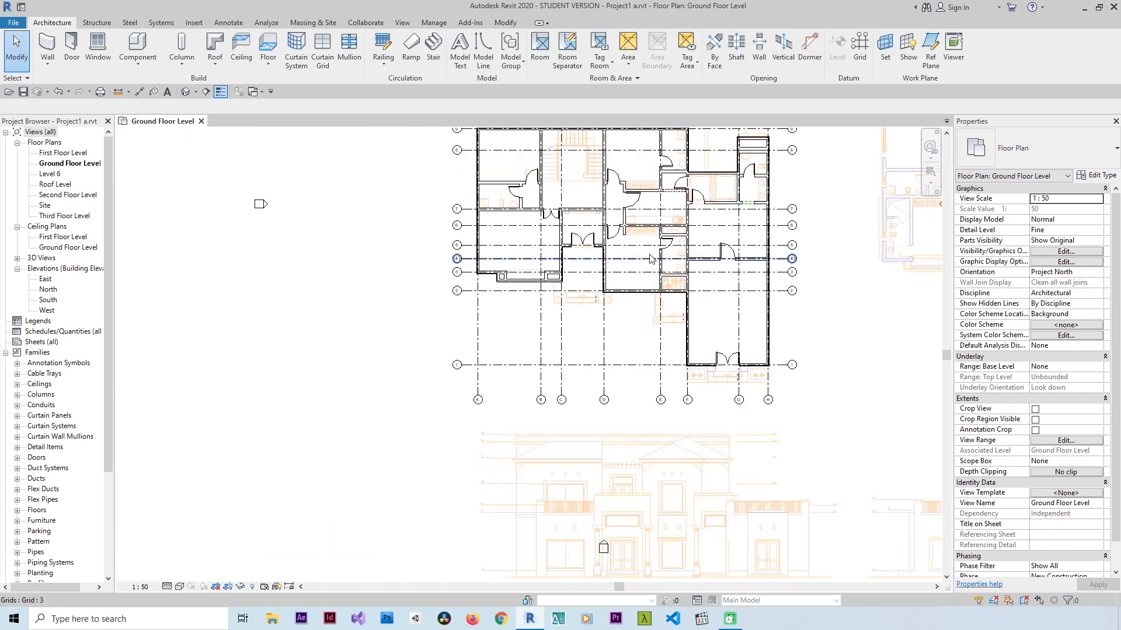
middle_drag(651, 258, 581, 379)
click(186, 92)
scroll(444, 379, up, 5)
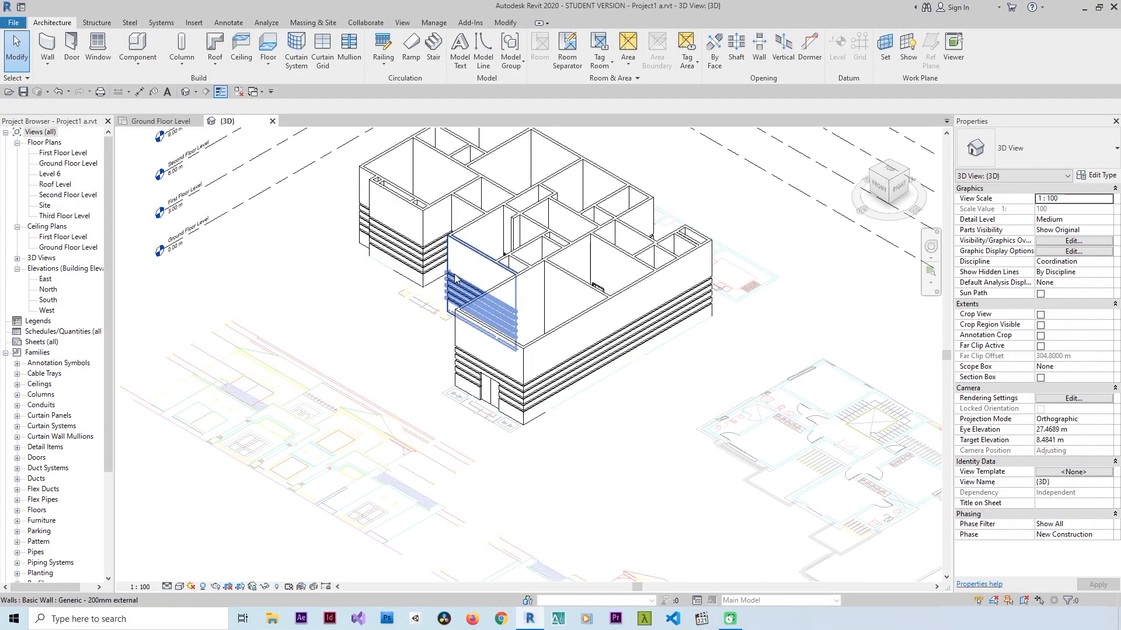
double_click(86, 163)
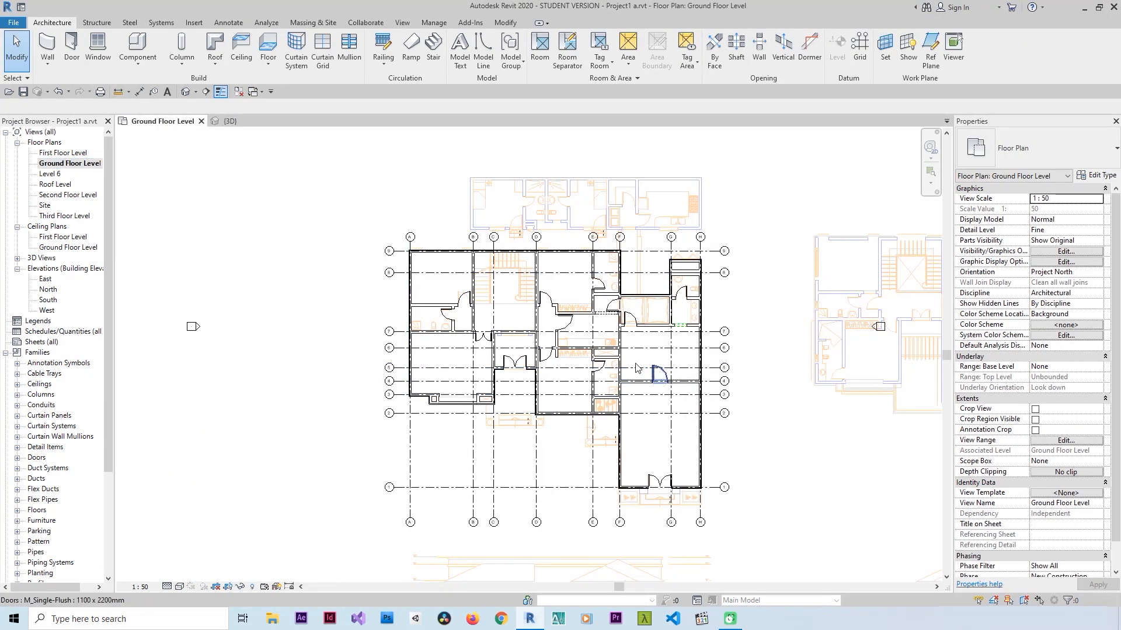
Step: Select the whole ground floor plan and filter the selection down to Doors only
scroll(584, 350, down, 2)
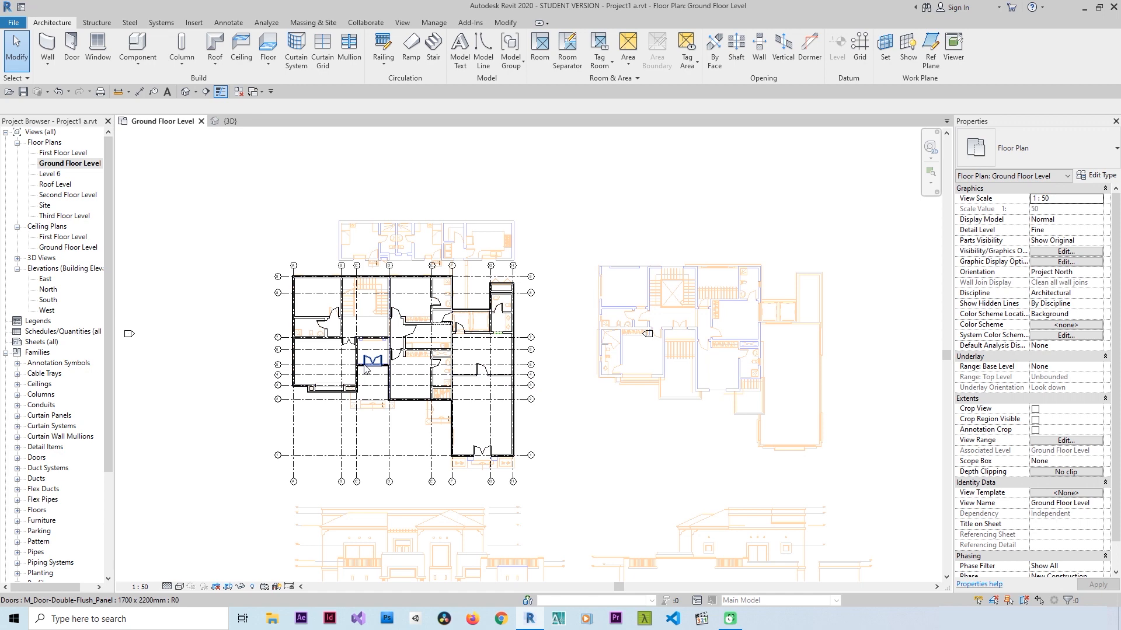
scroll(272, 295, up, 1)
drag(319, 289, 559, 486)
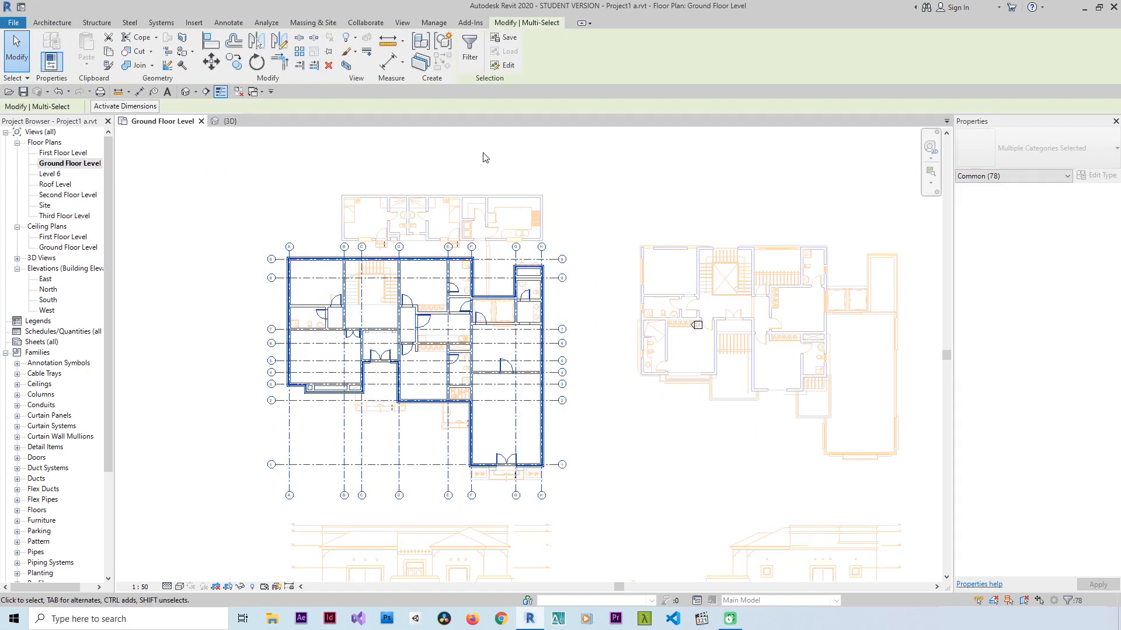
click(470, 49)
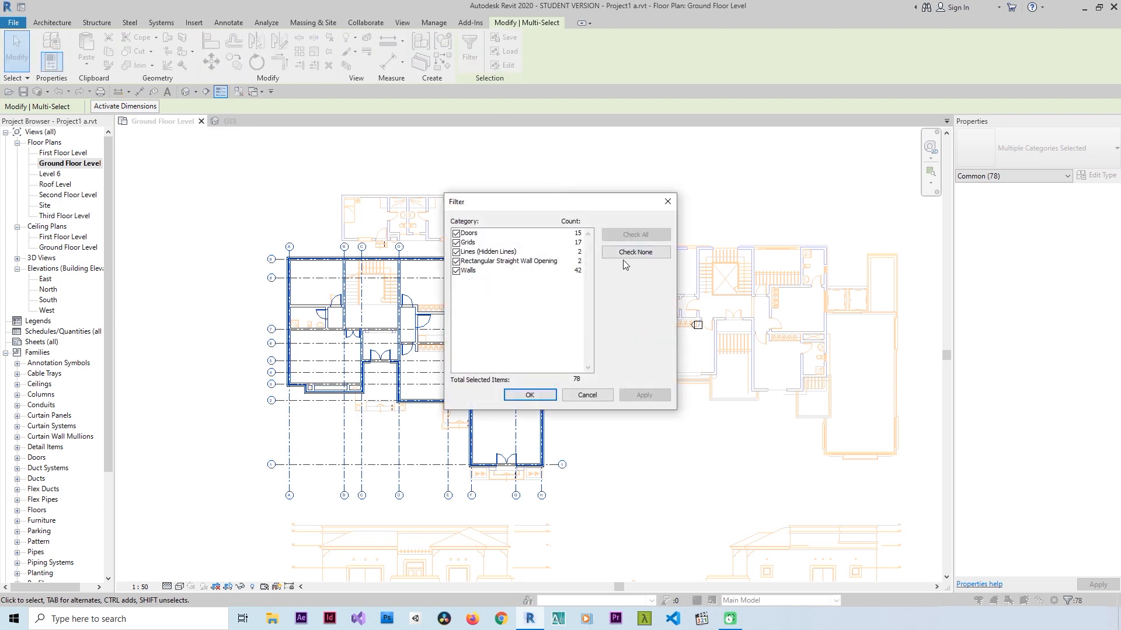
click(635, 252)
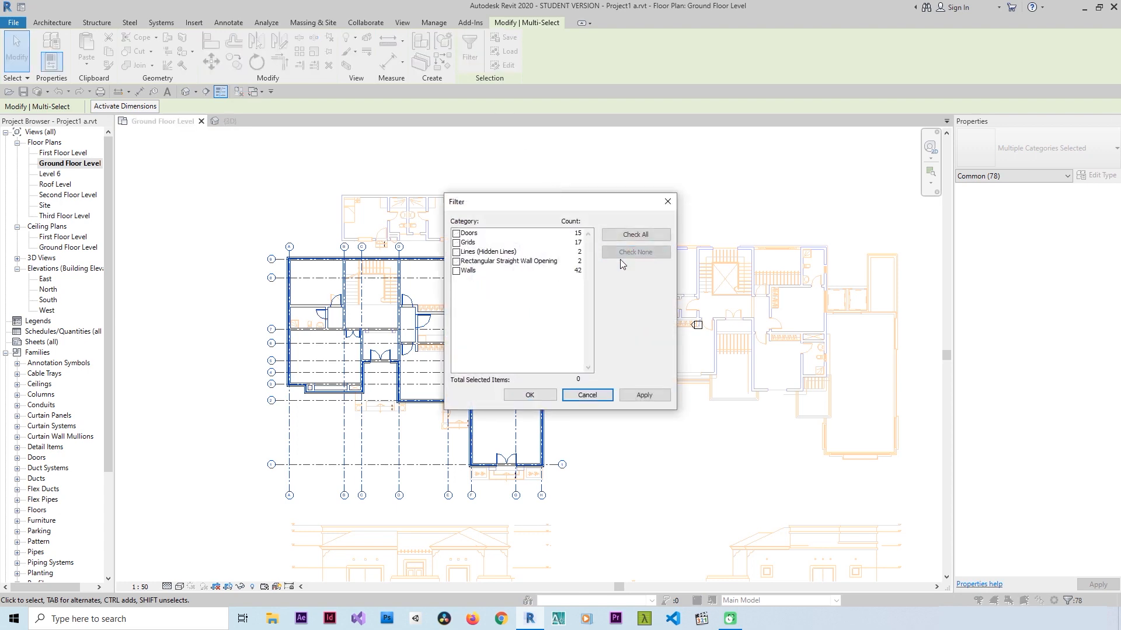
click(456, 234)
click(530, 396)
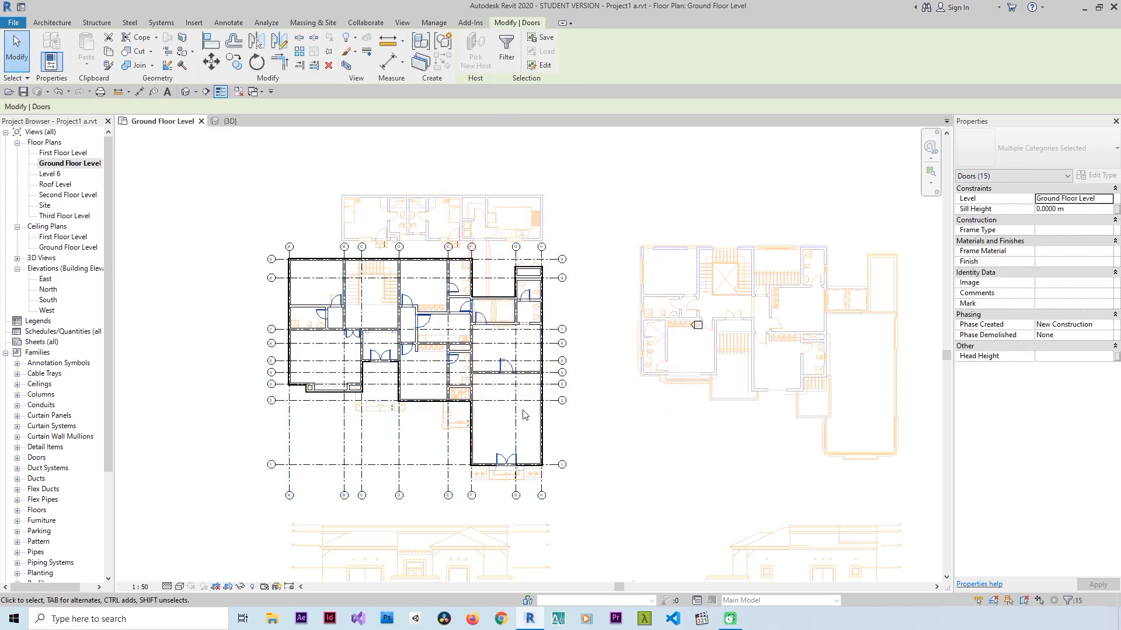
Step: Exclude the double doors on grids 1 and 5 and the washroom door between grids G and H, and copy the remaining selected doors
scroll(495, 455, up, 2)
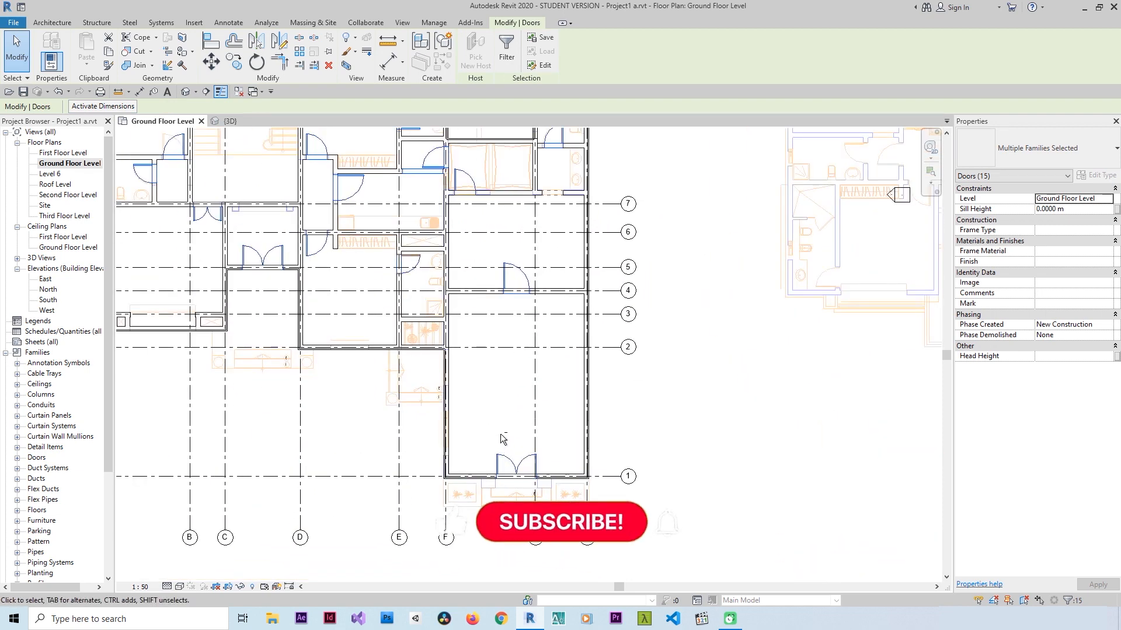
shift+click(508, 455)
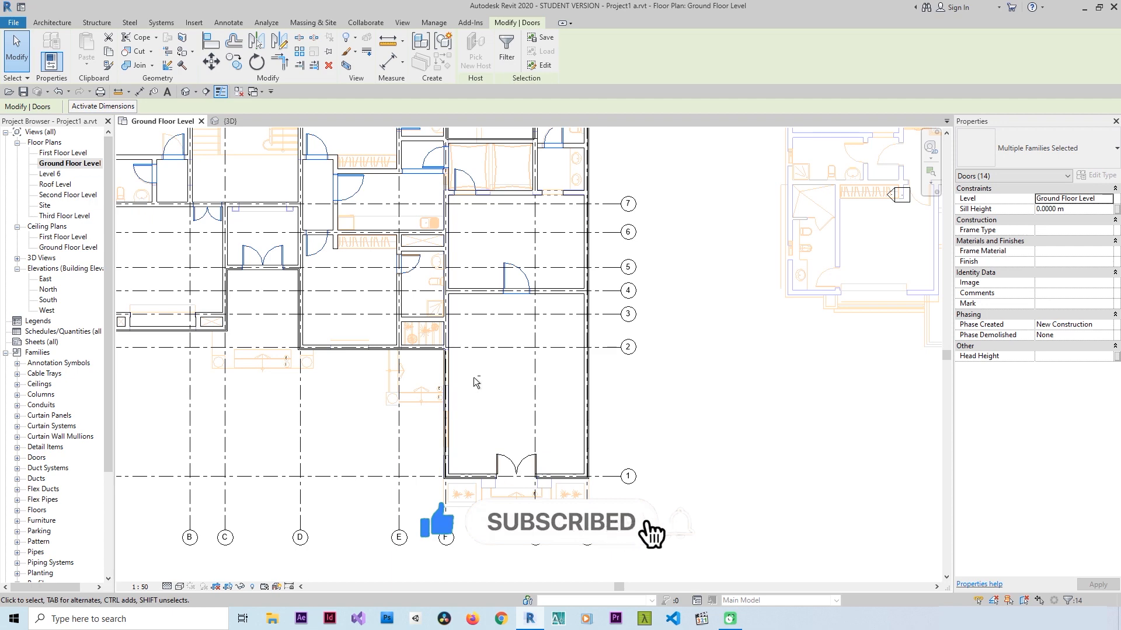
shift+click(281, 257)
scroll(382, 371, down, 2)
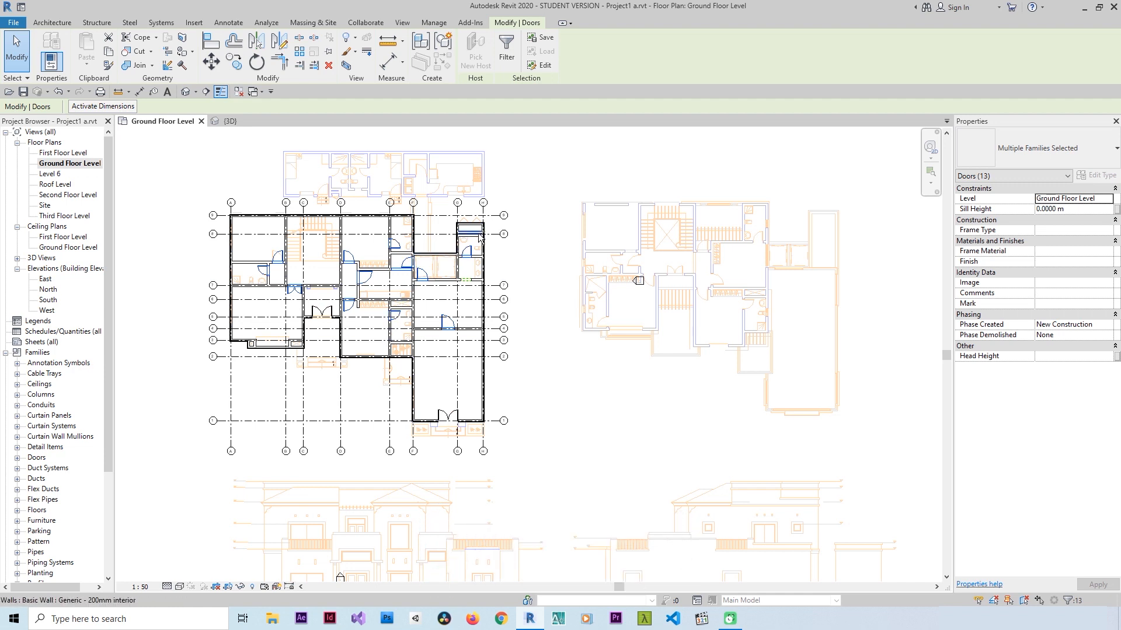
shift+click(473, 251)
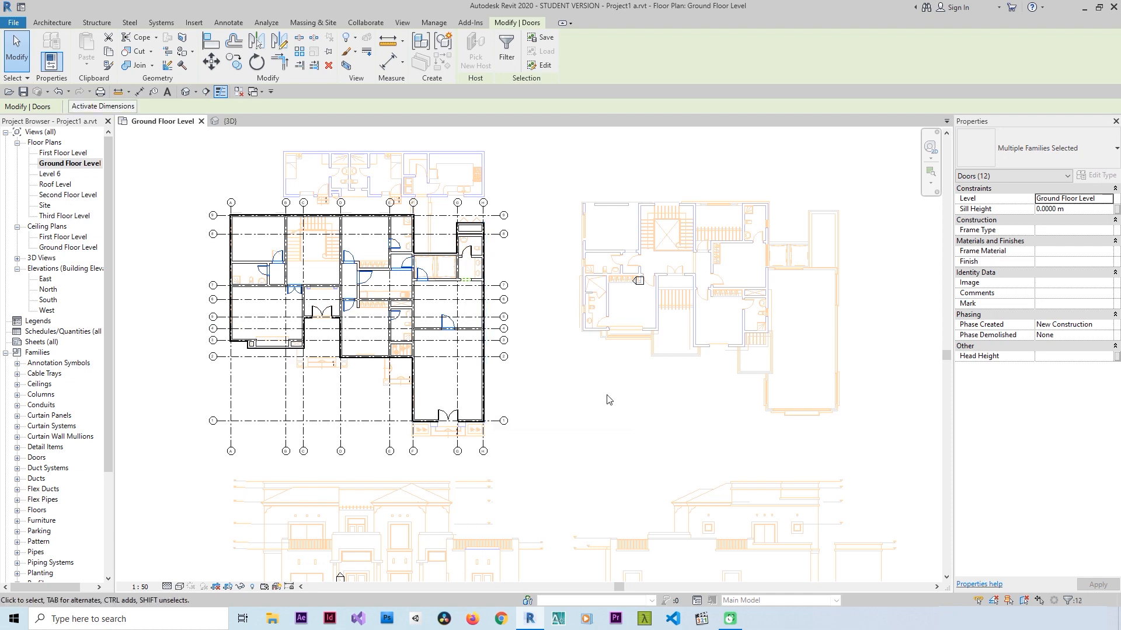
scroll(333, 318, up, 3)
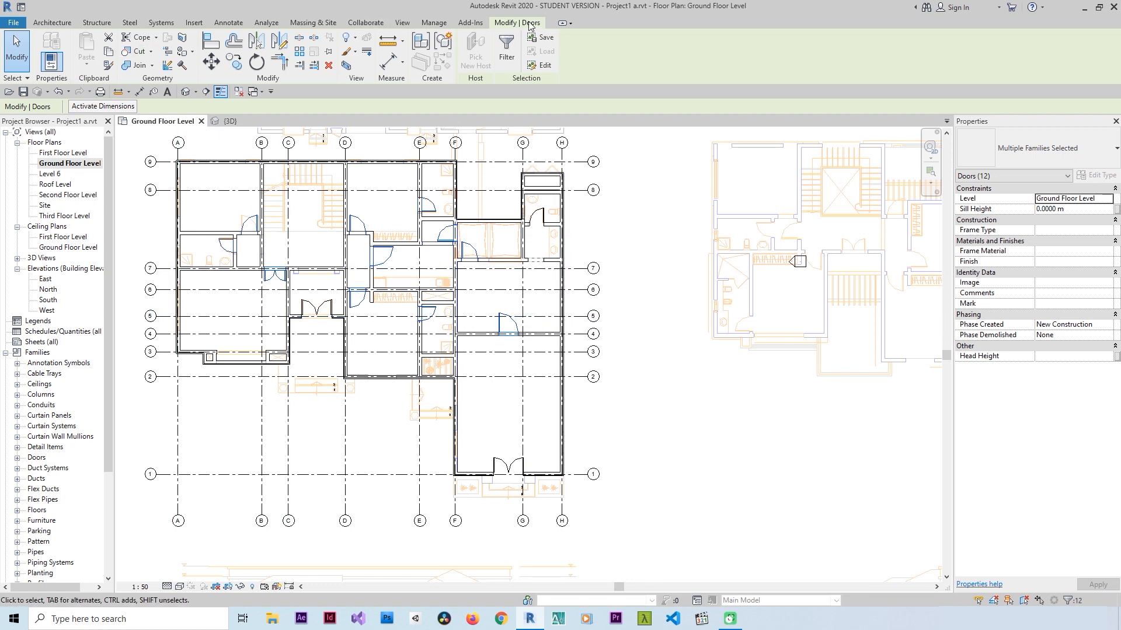
click(108, 53)
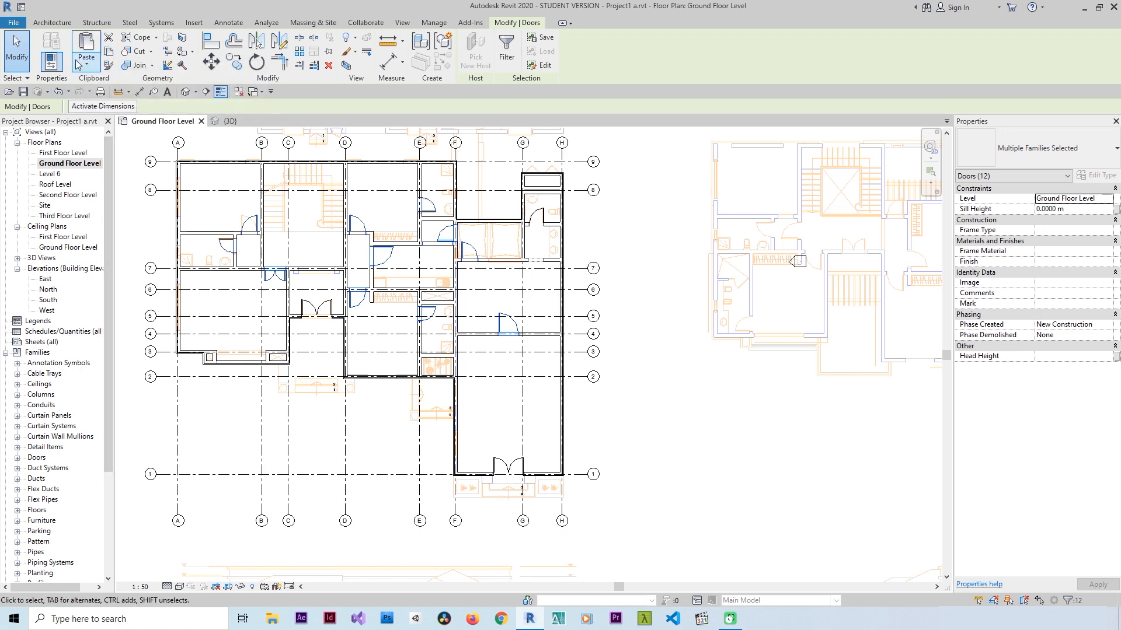
Step: Open the First Floor Level floor plan and hide all imported categories in it
double_click(63, 153)
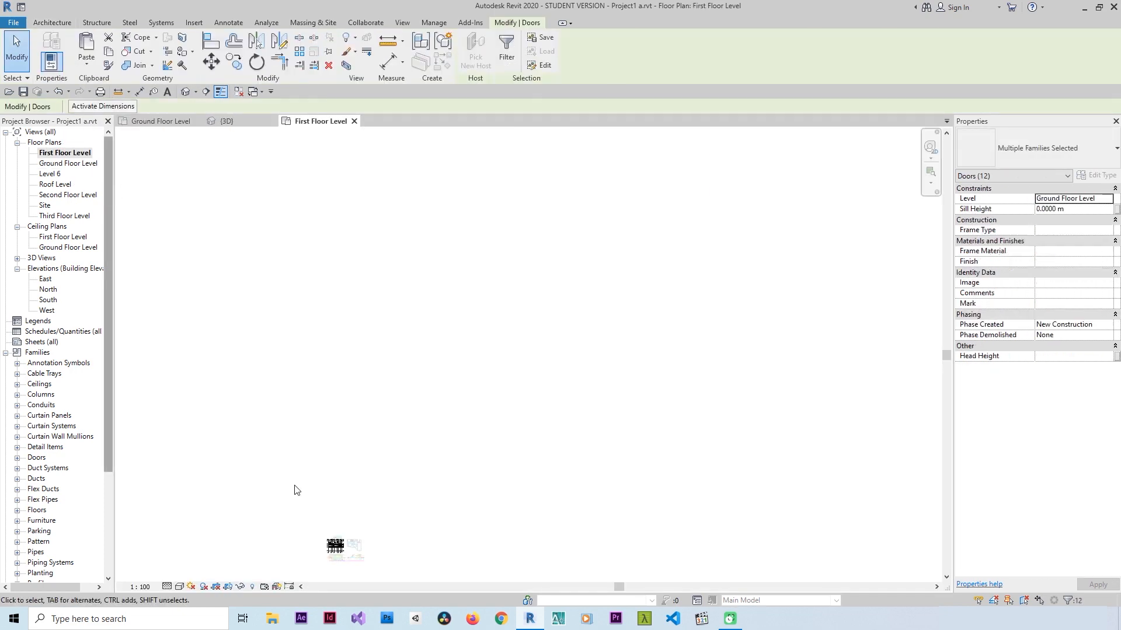
scroll(333, 549, up, 6)
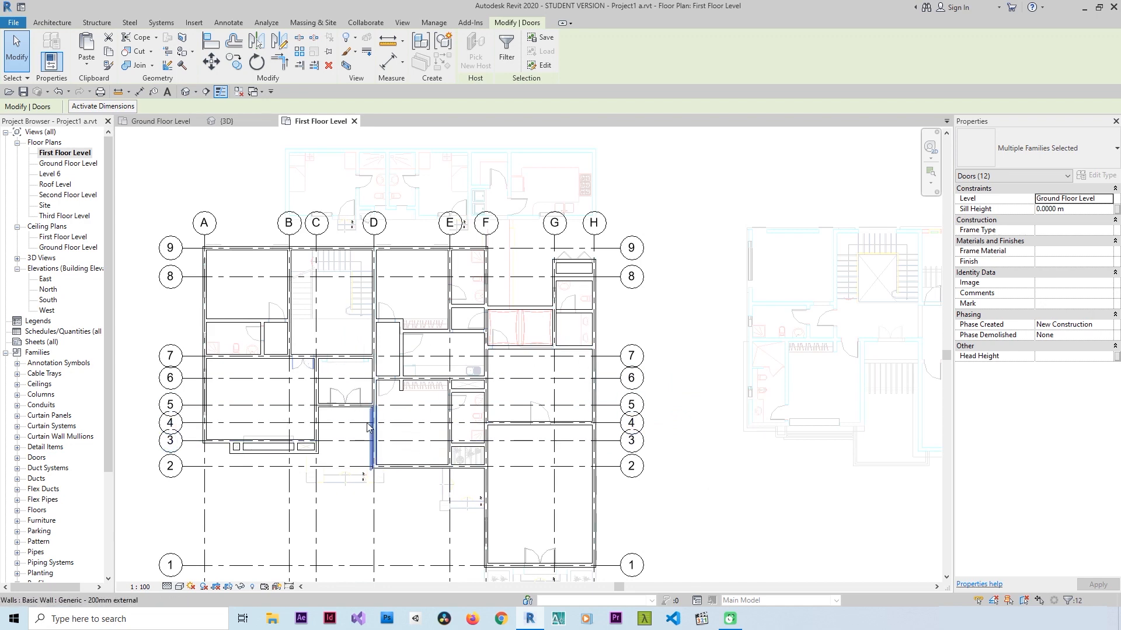
key(v)
key(v)
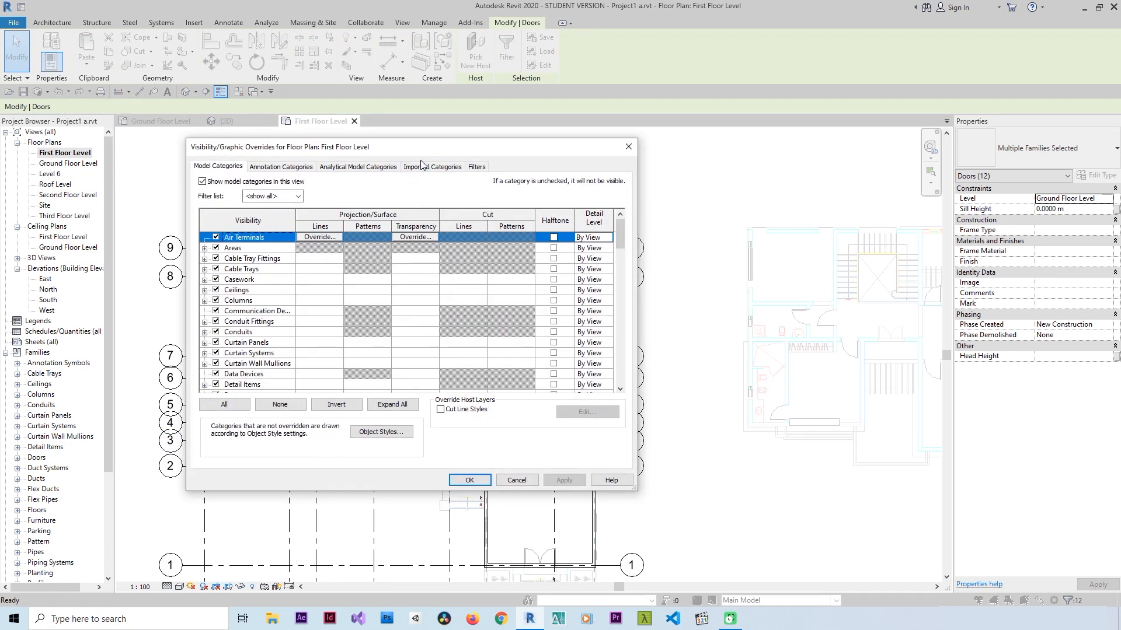
click(418, 168)
click(244, 182)
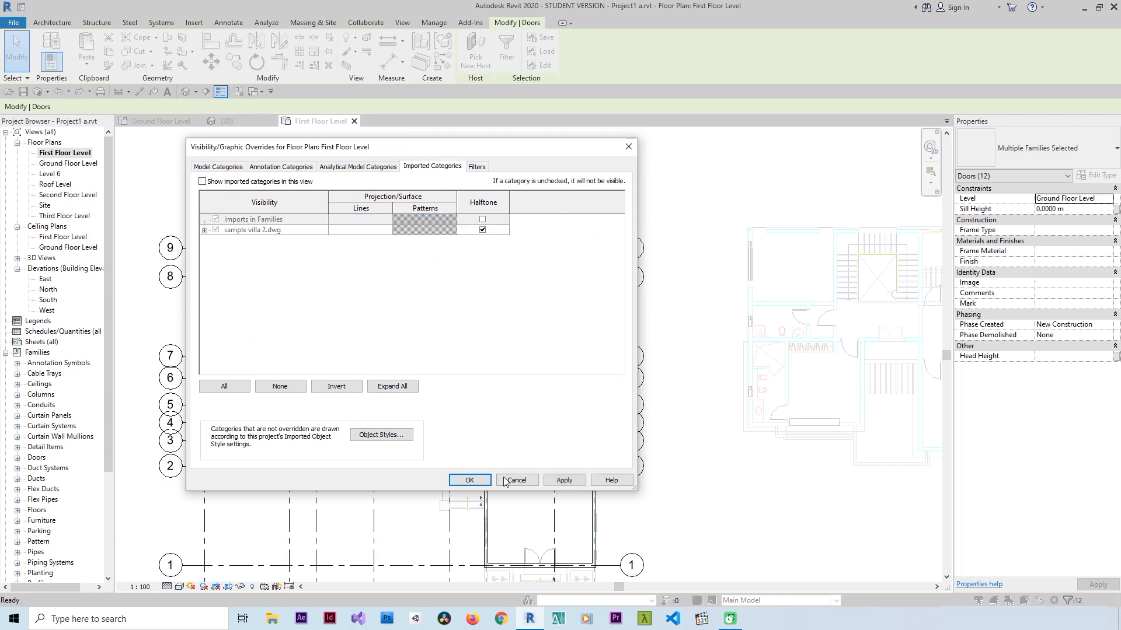
click(469, 480)
click(686, 204)
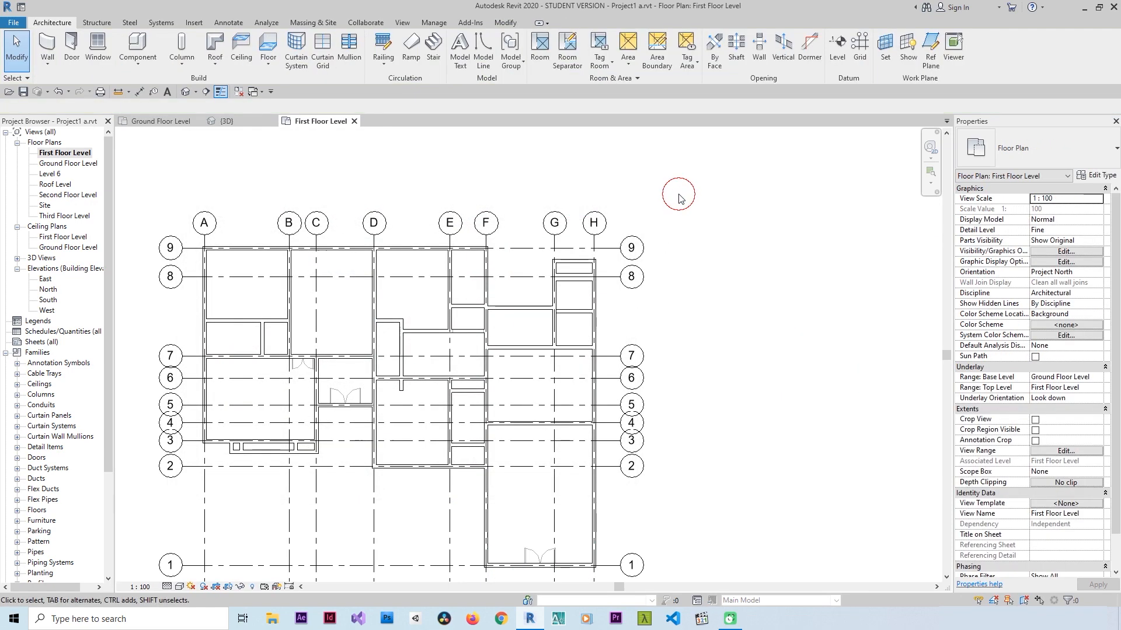
key(z)
key(f)
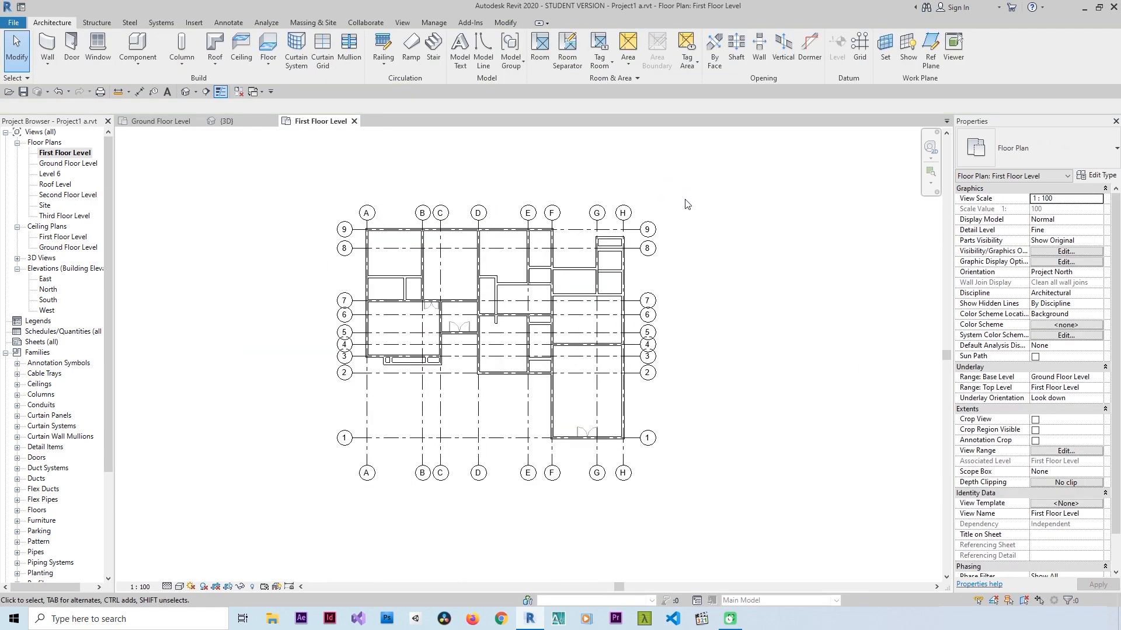
Step: Paste the copied doors aligned to the selected level First Floor Level
click(505, 23)
click(86, 66)
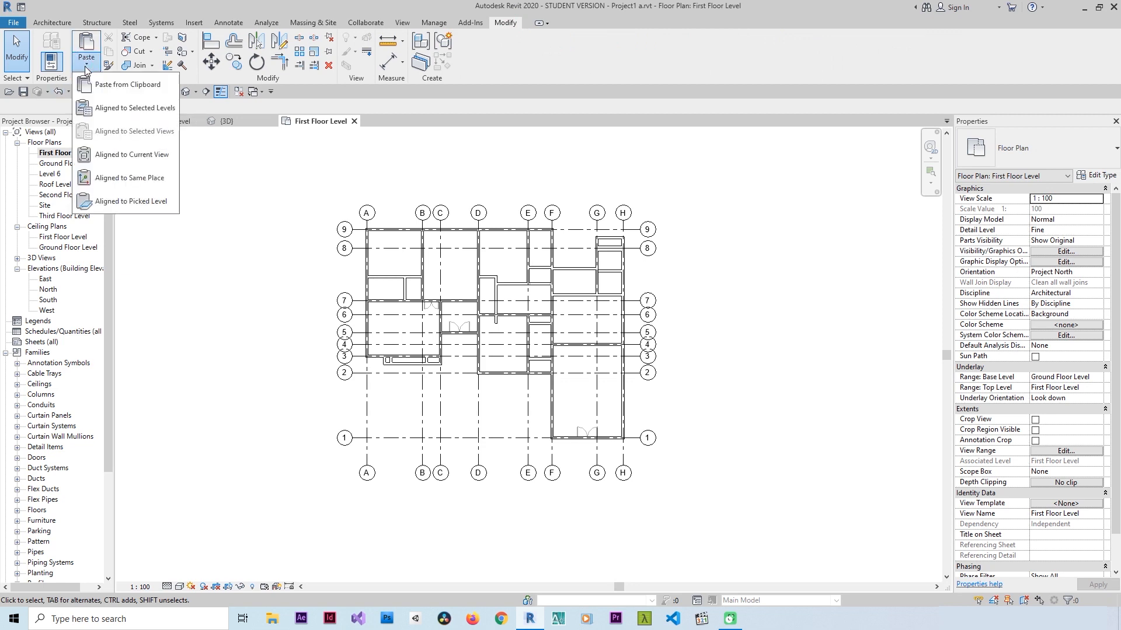
click(84, 65)
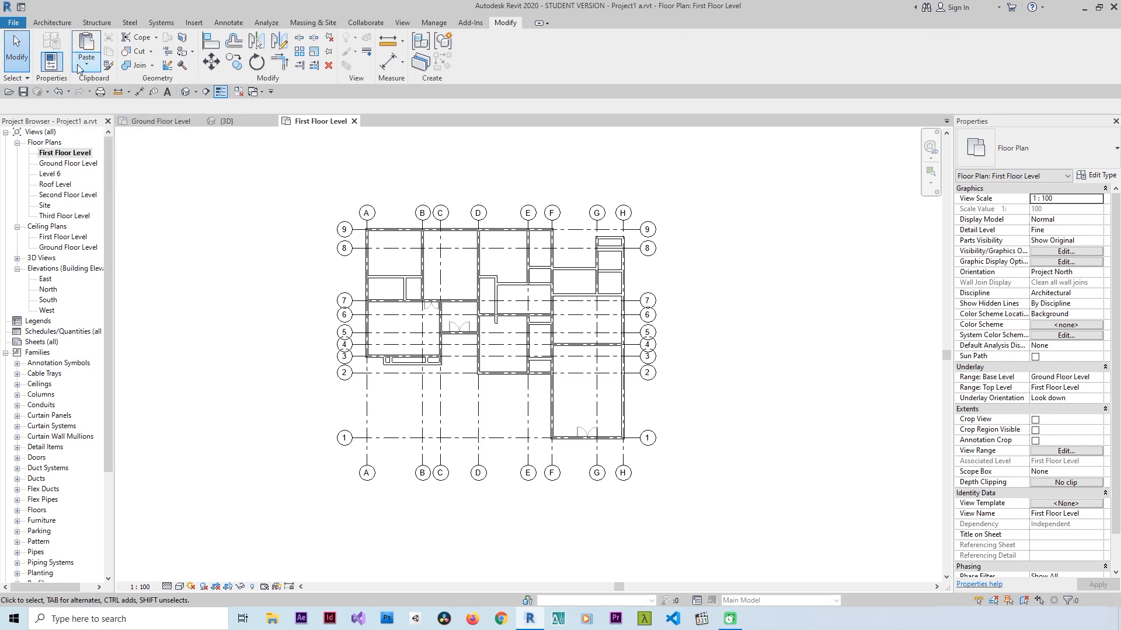
click(82, 68)
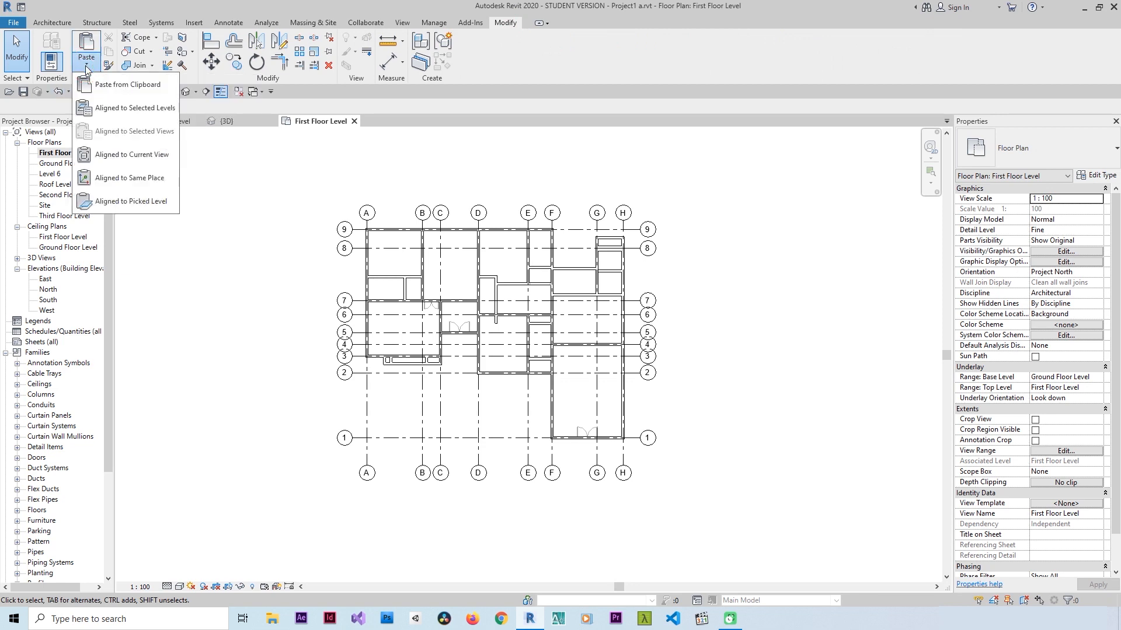
click(115, 109)
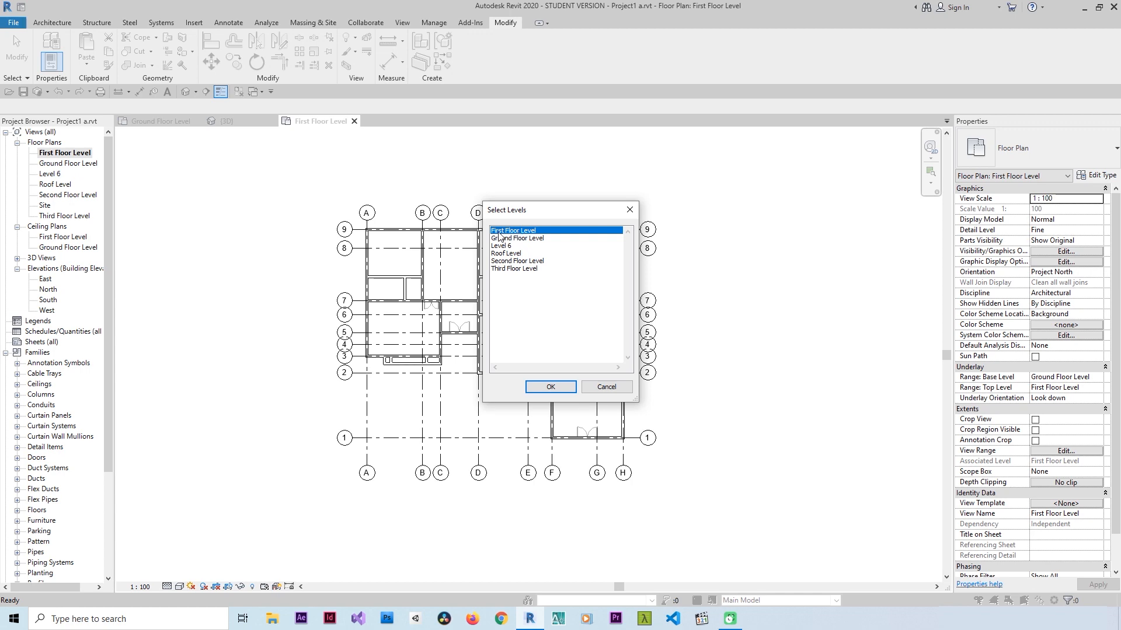
click(543, 387)
click(778, 262)
scroll(505, 350, up, 5)
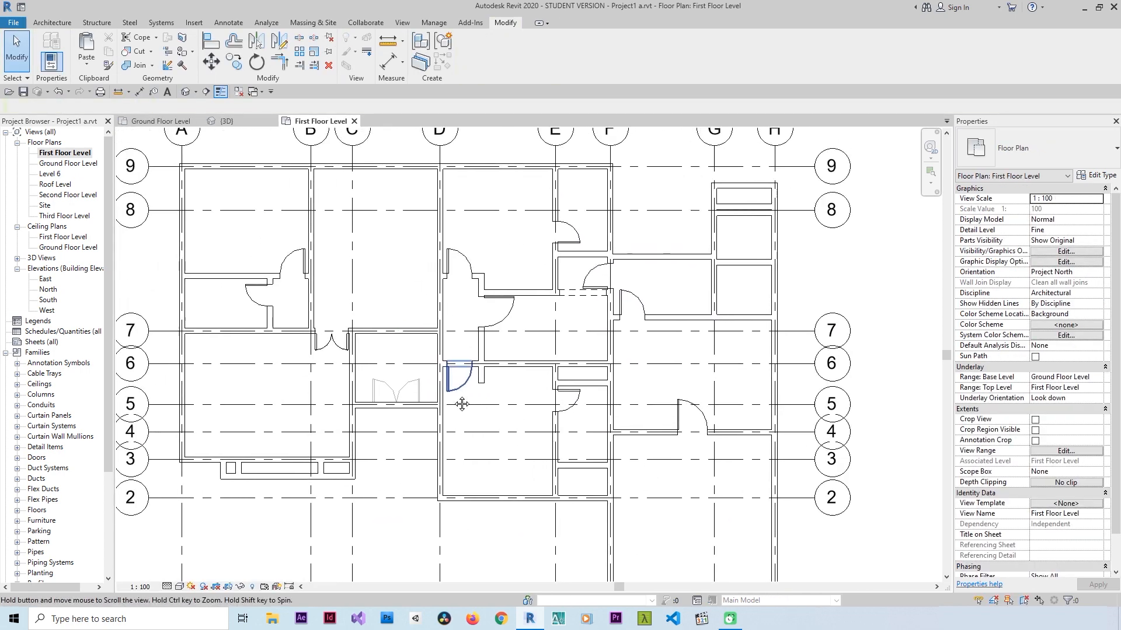
scroll(506, 405, down, 2)
middle_drag(465, 383, 438, 248)
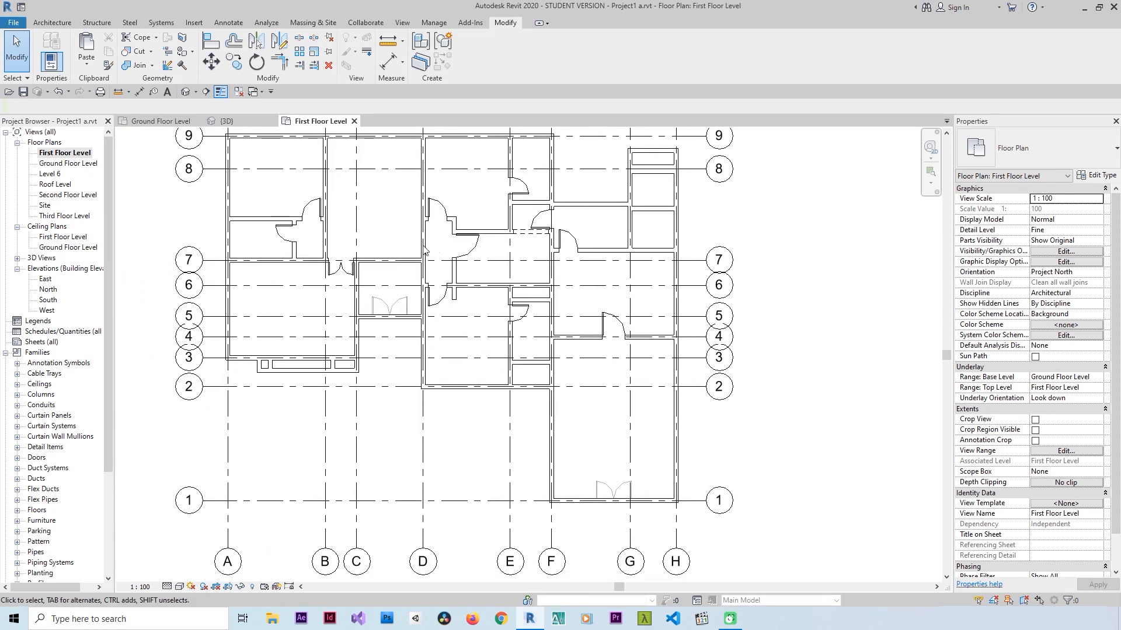
Step: Select the whole plan in the Ground Floor Level view, filter it to Rectangular Straight Wall Opening only, and copy those openings
double_click(70, 163)
scroll(475, 429, down, 3)
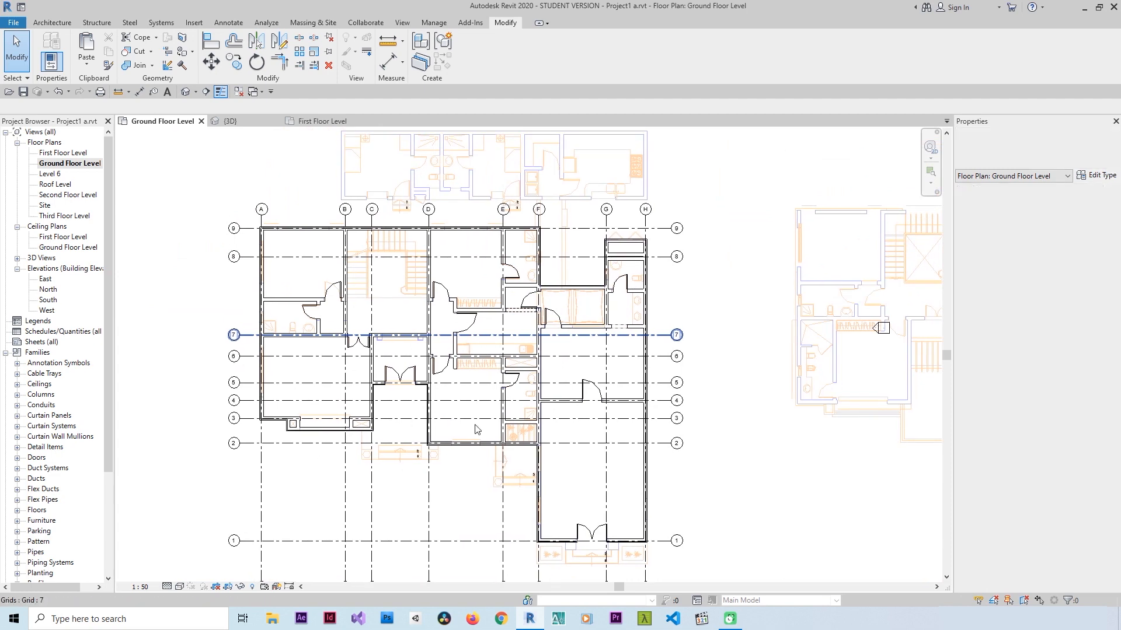
scroll(403, 281, down, 2)
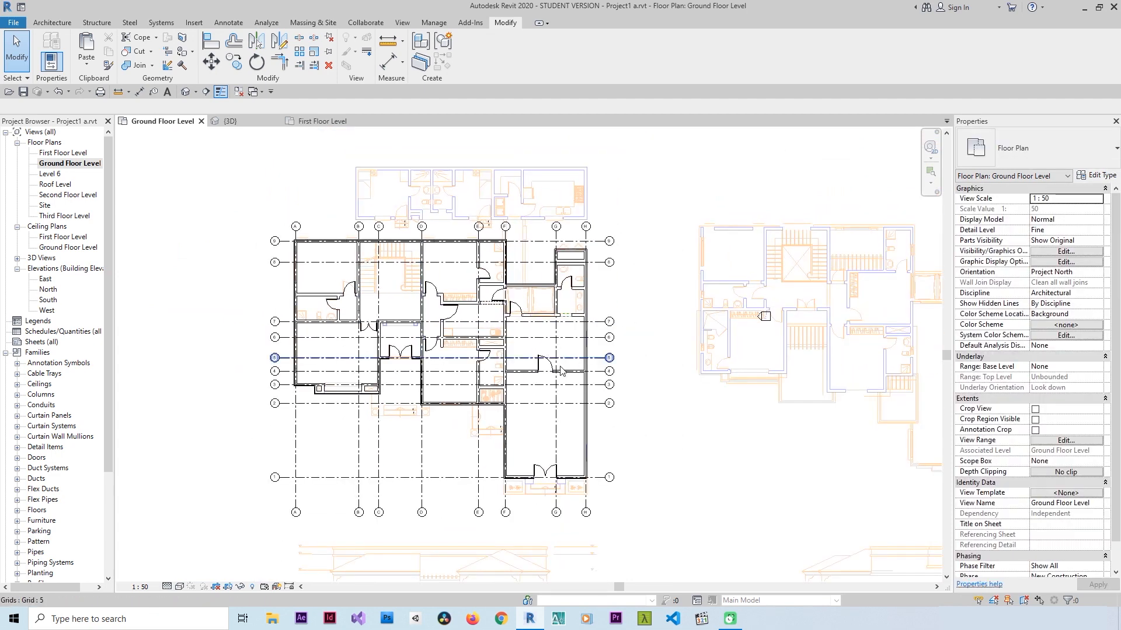
drag(241, 175, 645, 554)
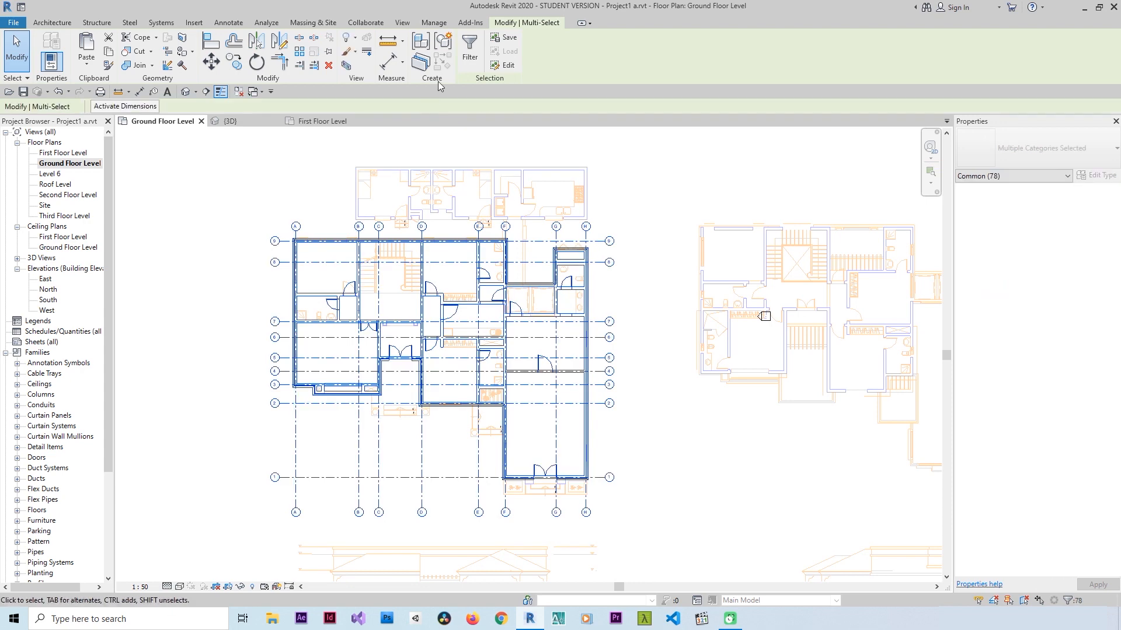
click(471, 51)
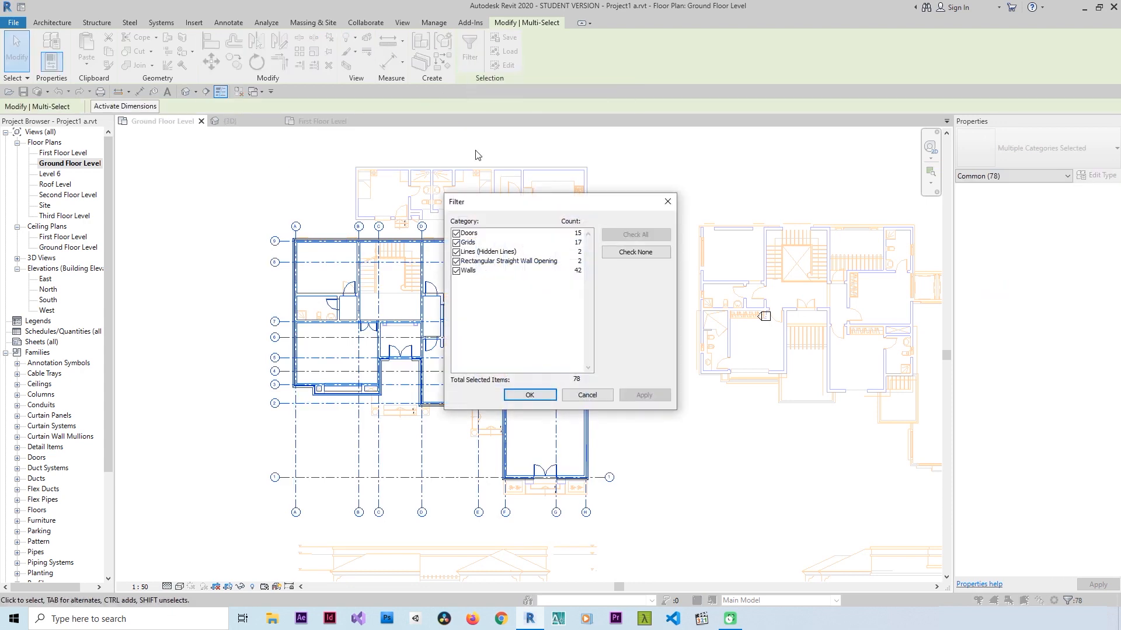
click(647, 257)
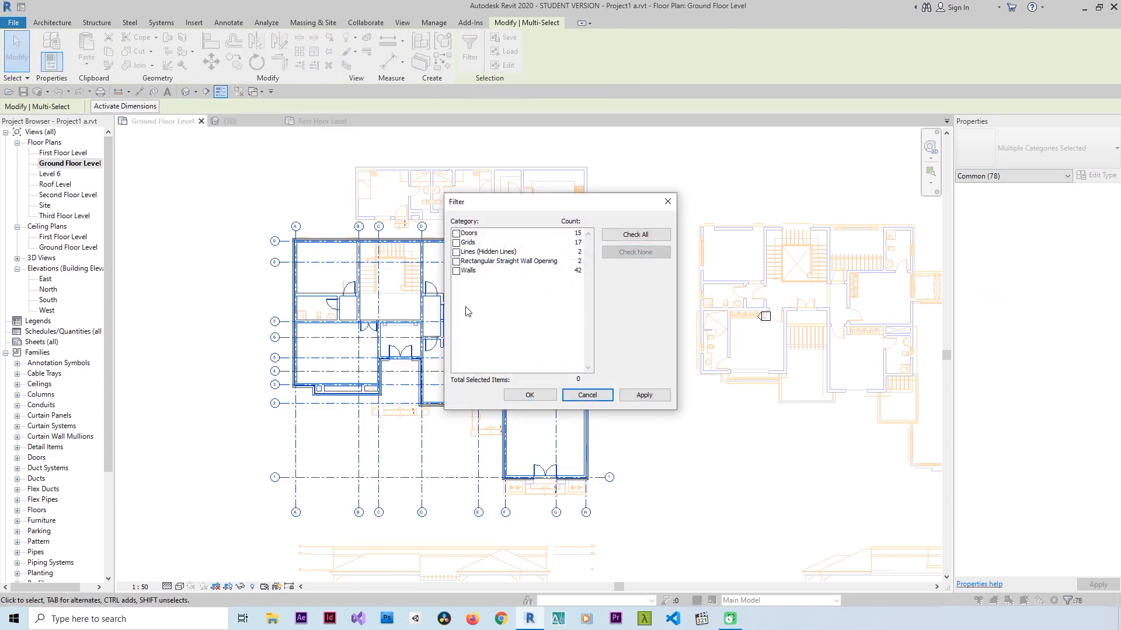
click(492, 262)
click(456, 261)
click(535, 401)
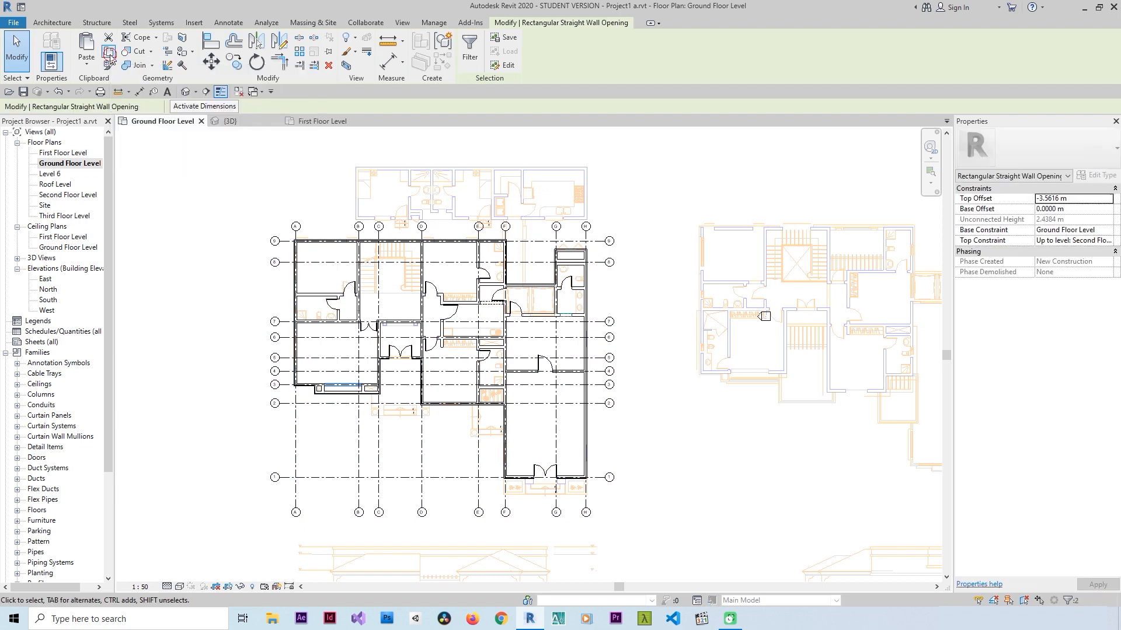
Step: Return to the First Floor Level plan and paste the copied wall openings aligned to the First Floor Level
double_click(63, 153)
click(161, 218)
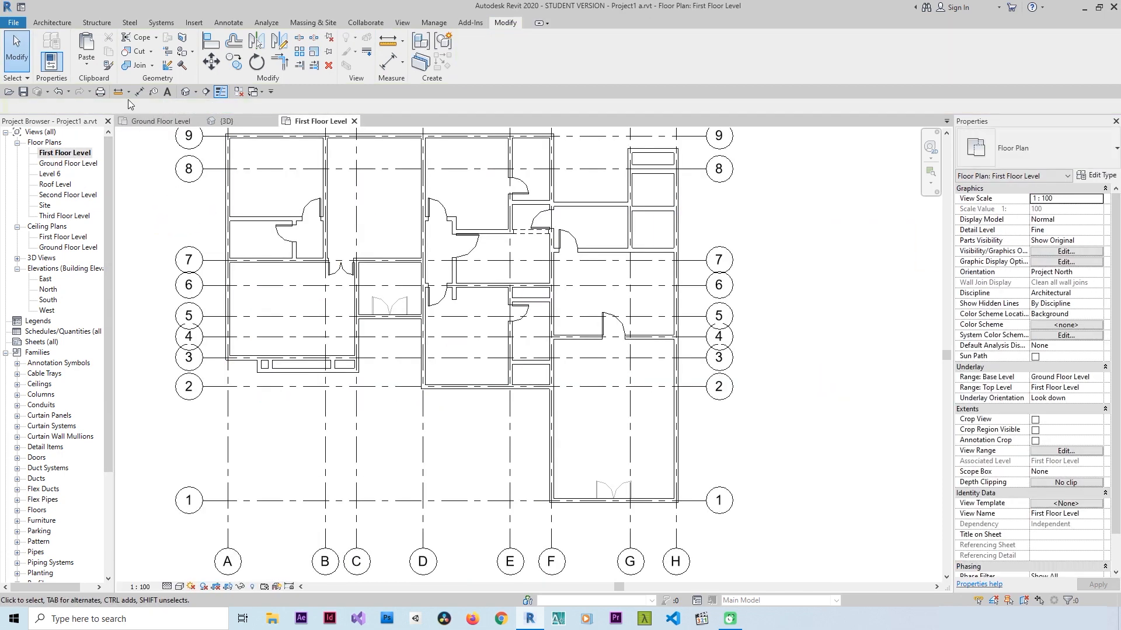
click(86, 65)
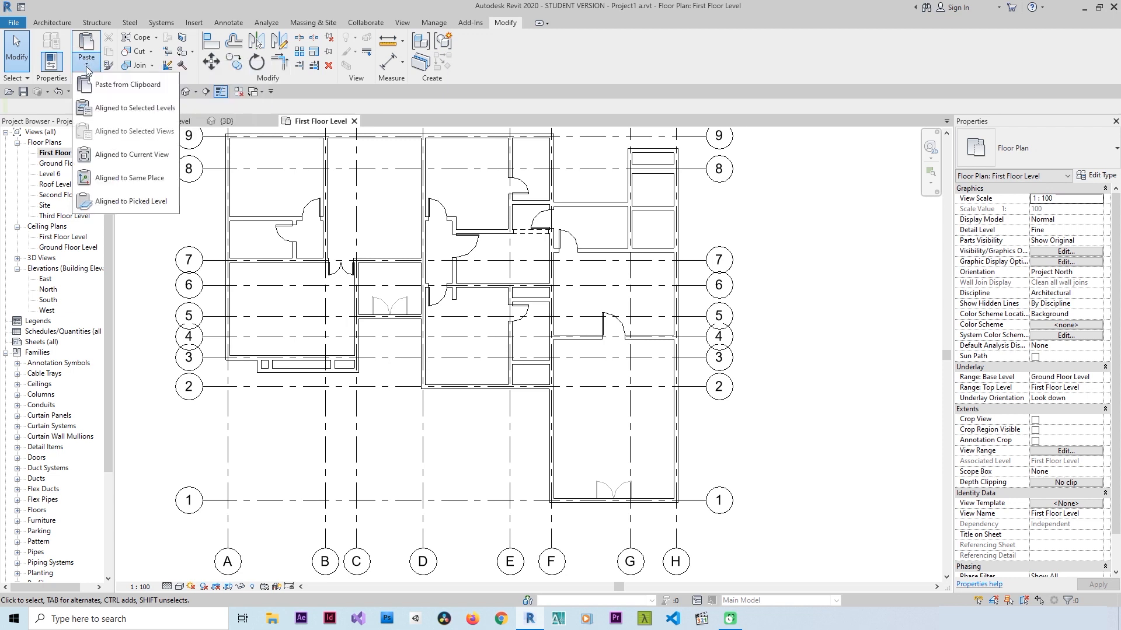
click(124, 117)
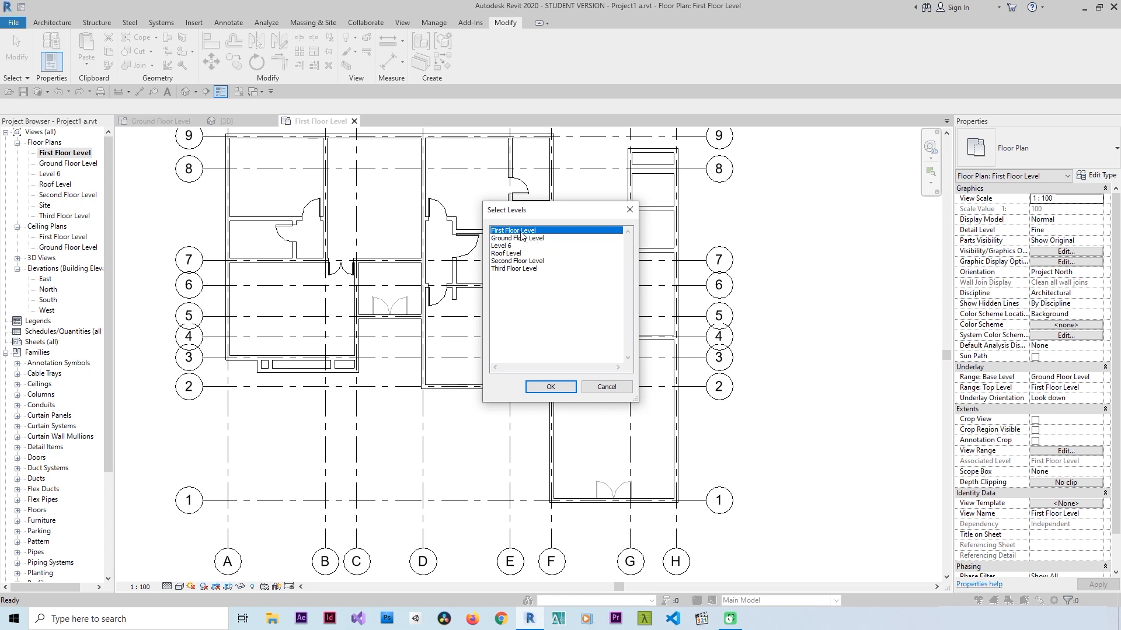
click(550, 387)
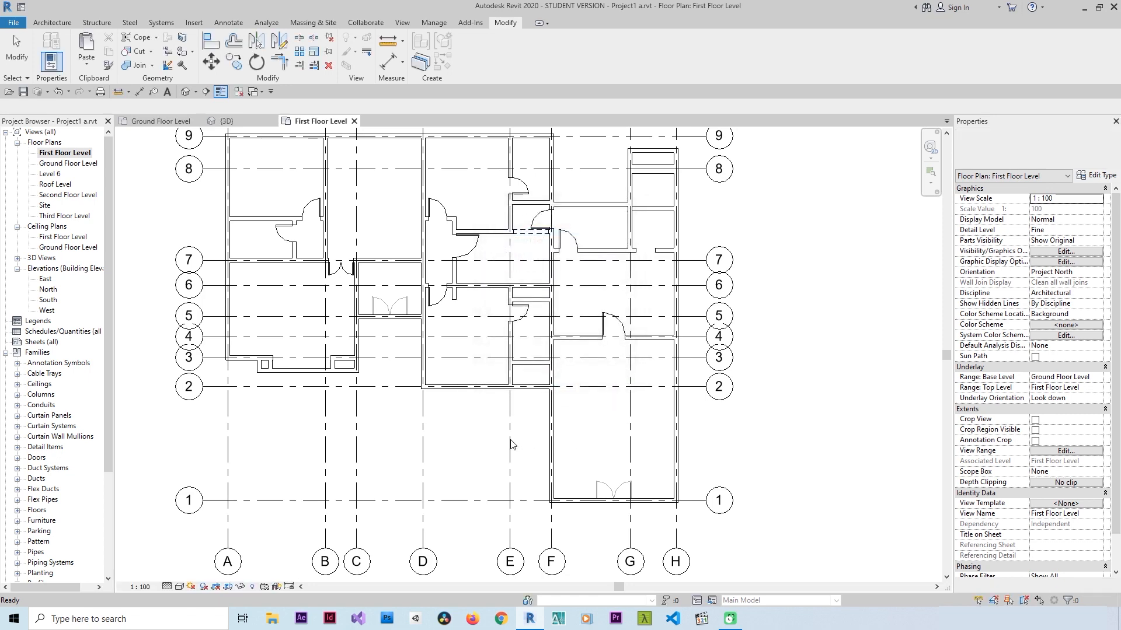
click(478, 449)
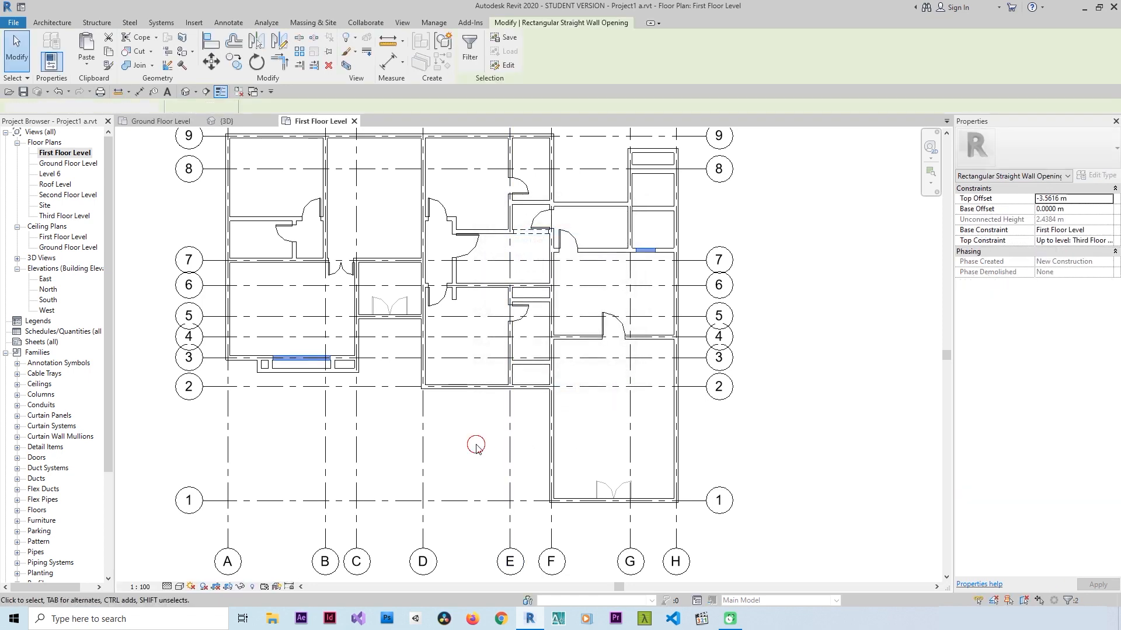
Step: Delete the pasted wall opening between grids G and H, just above grid 7, on the First Floor Level
click(645, 252)
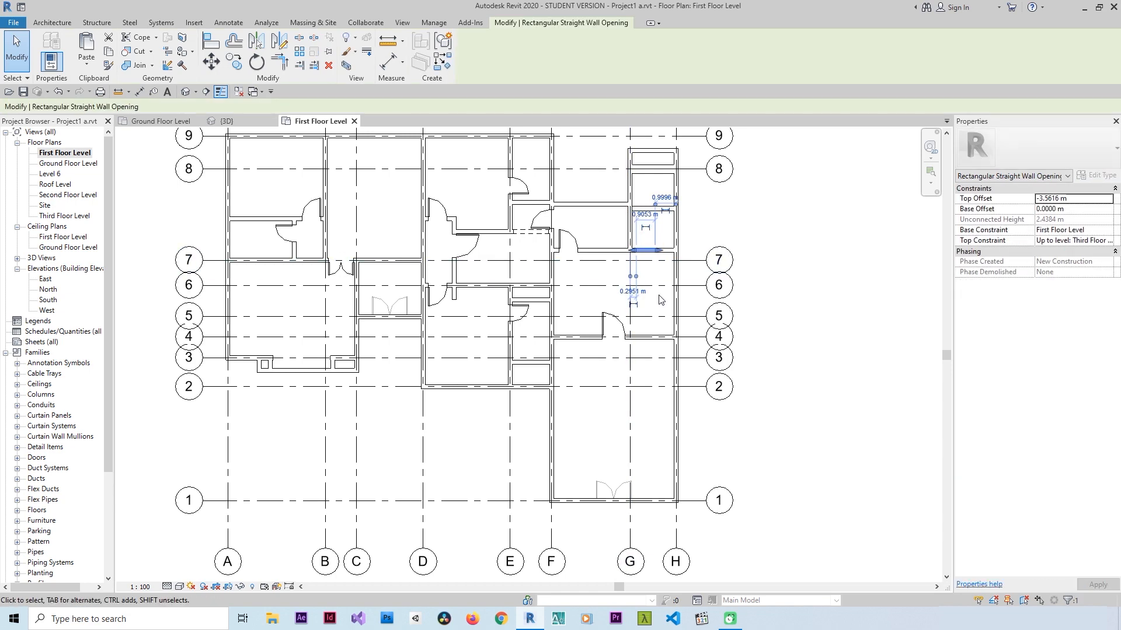
key(Delete)
scroll(655, 307, down, 5)
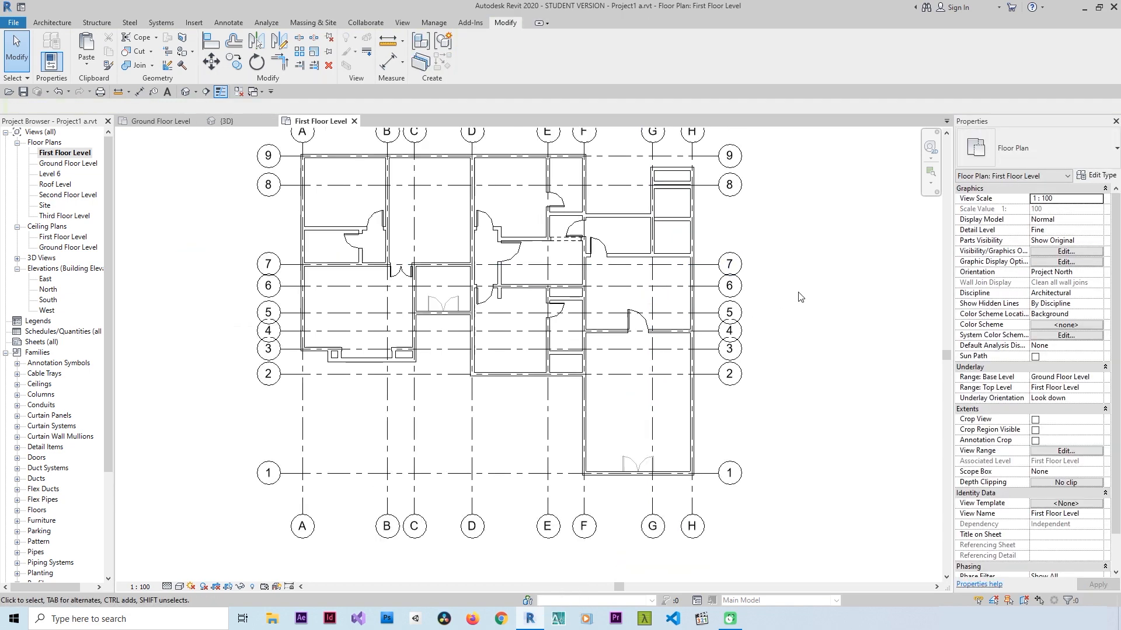
scroll(664, 388, up, 2)
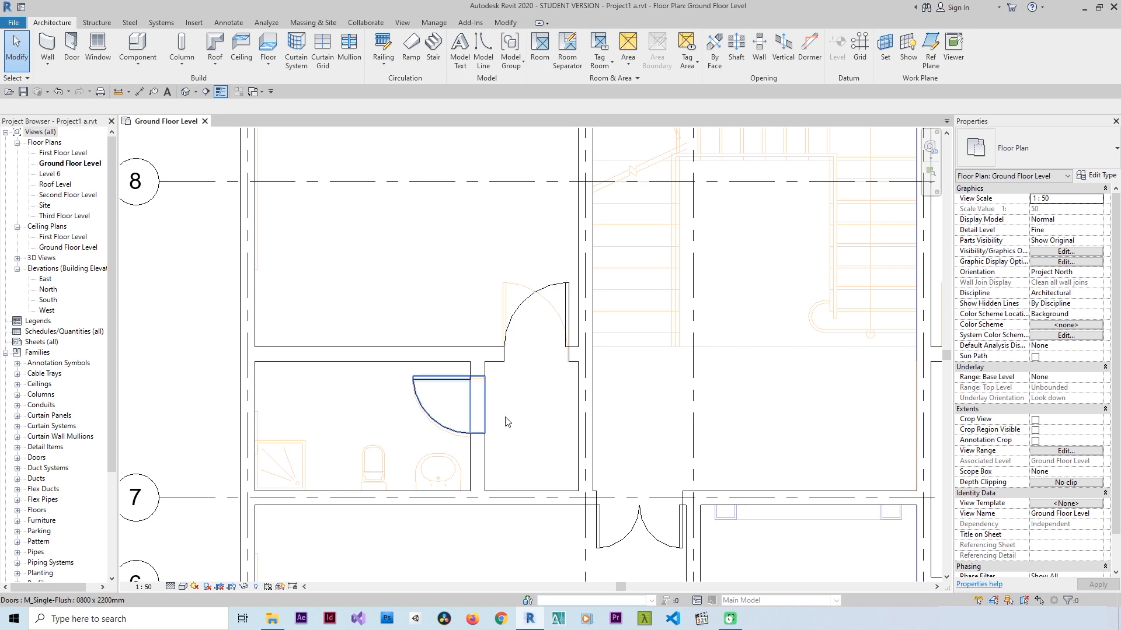
Step: Select the ground floor washroom door between grids A and B and examine its available door types and level options
click(450, 383)
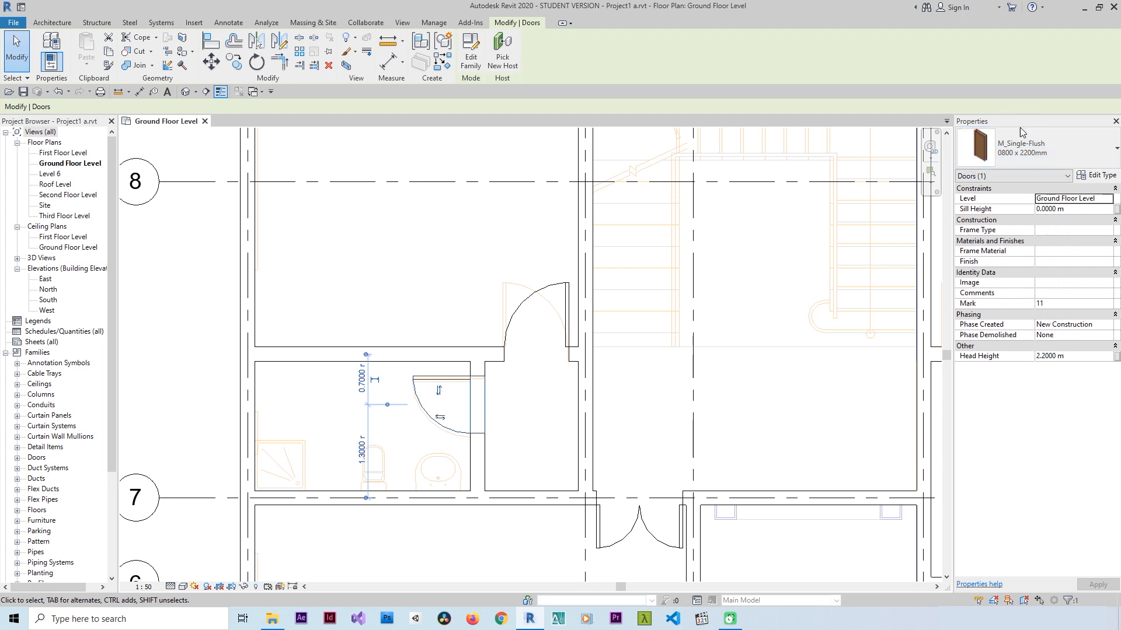
click(1015, 147)
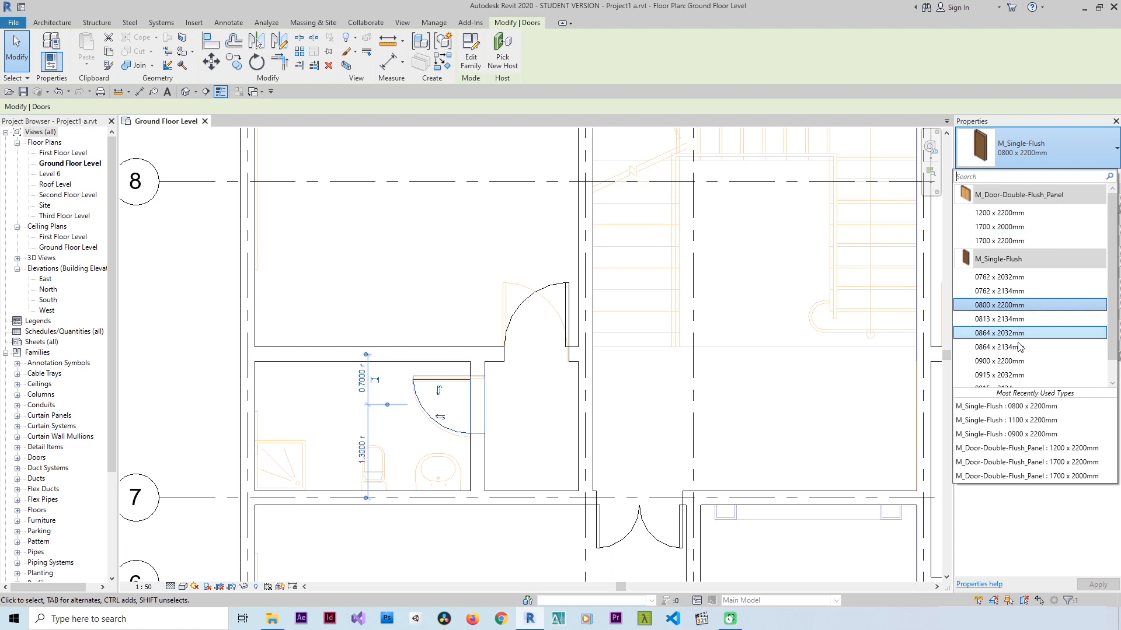
click(1017, 153)
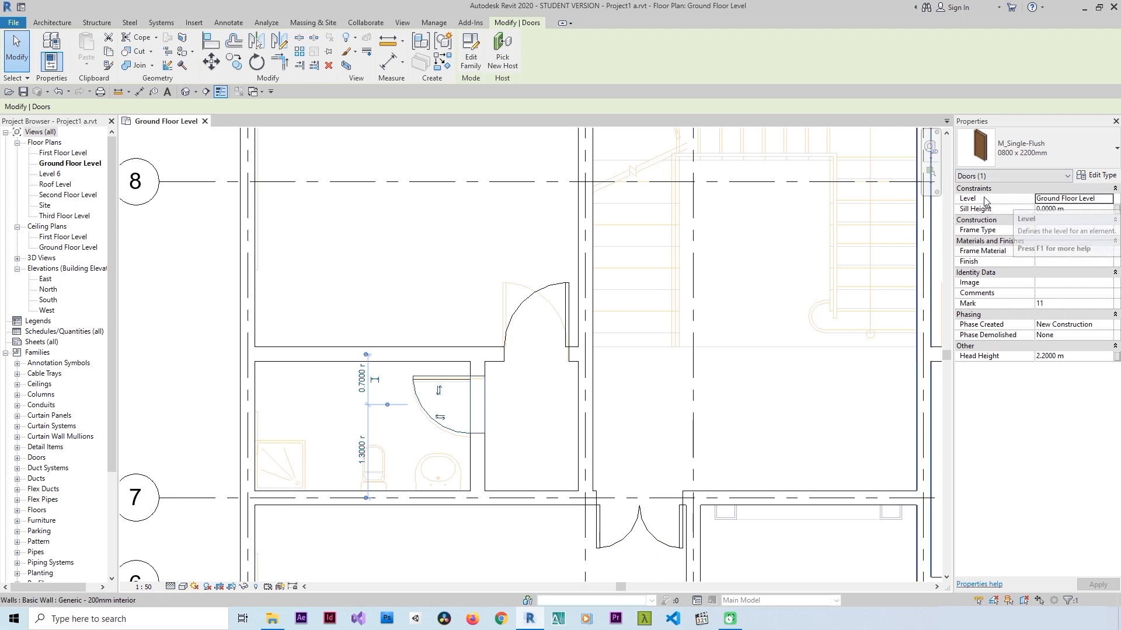
click(1109, 204)
click(1108, 202)
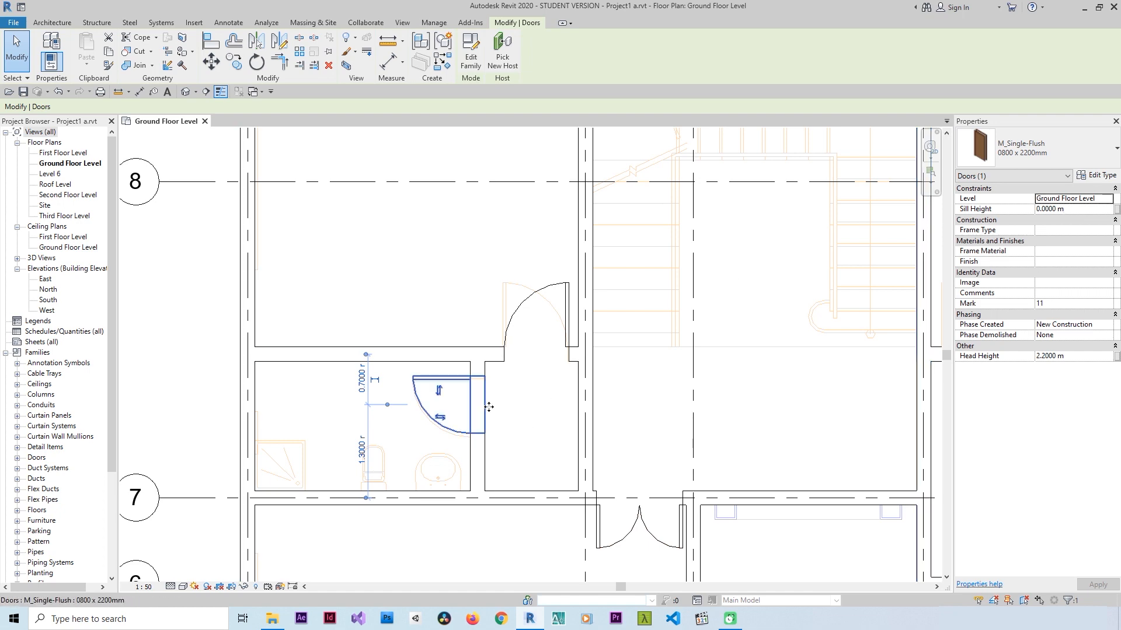
Step: Locate the double entrance door on grid 5 in the plan and open the South elevation to show it
scroll(496, 402, down, 2)
scroll(527, 383, down, 4)
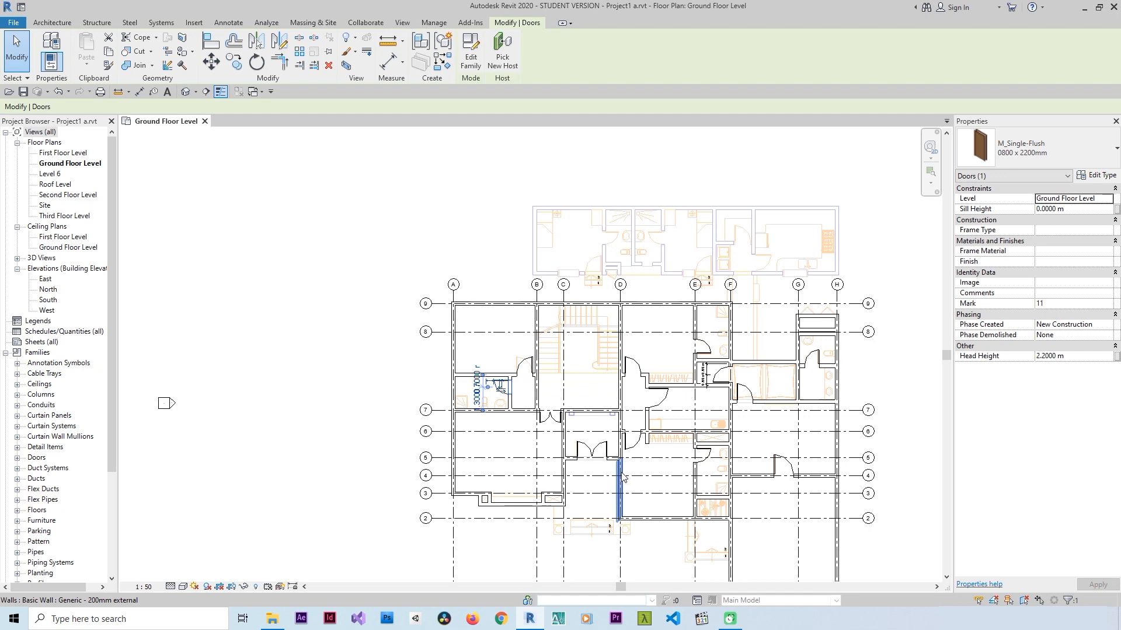
scroll(620, 476, up, 3)
middle_drag(570, 454, 498, 318)
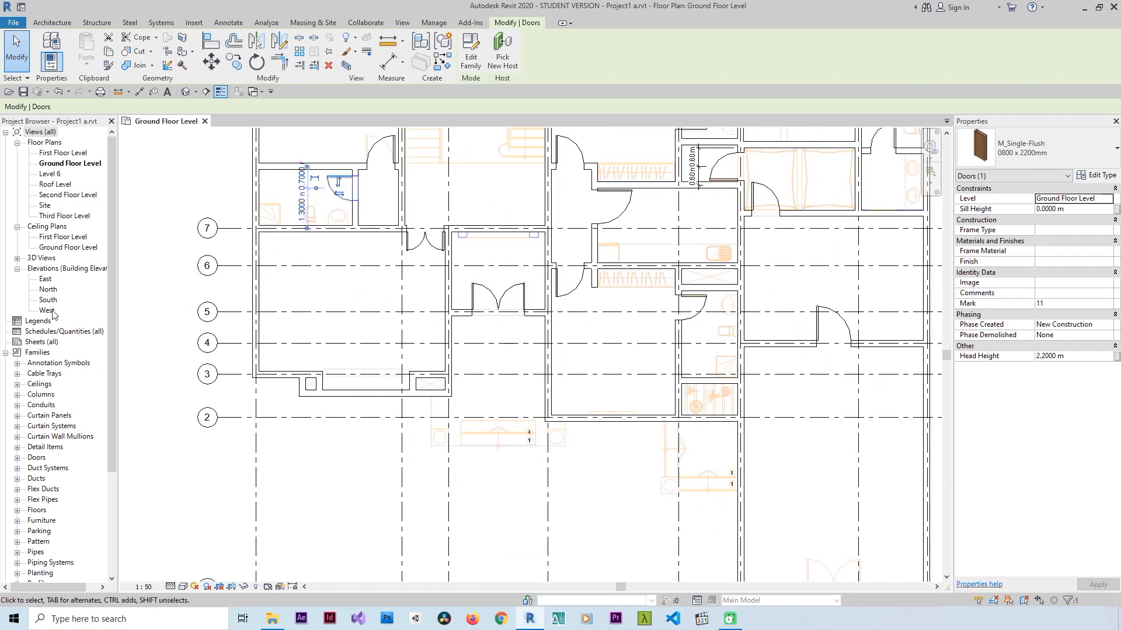
click(499, 299)
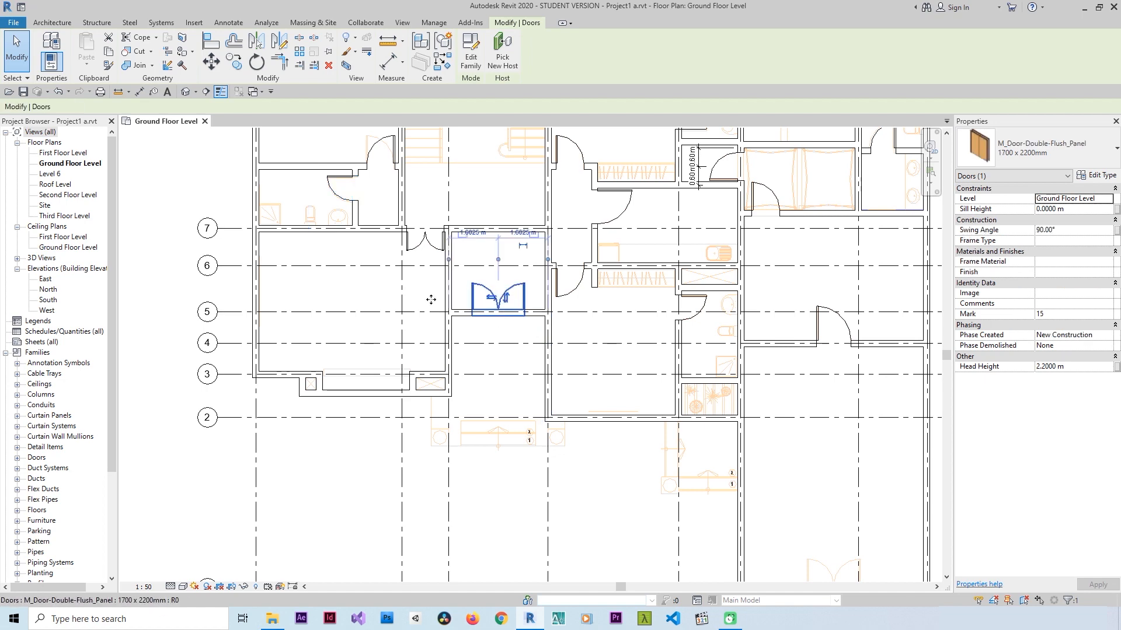
double_click(49, 300)
scroll(520, 554, up, 8)
scroll(570, 438, up, 6)
click(578, 459)
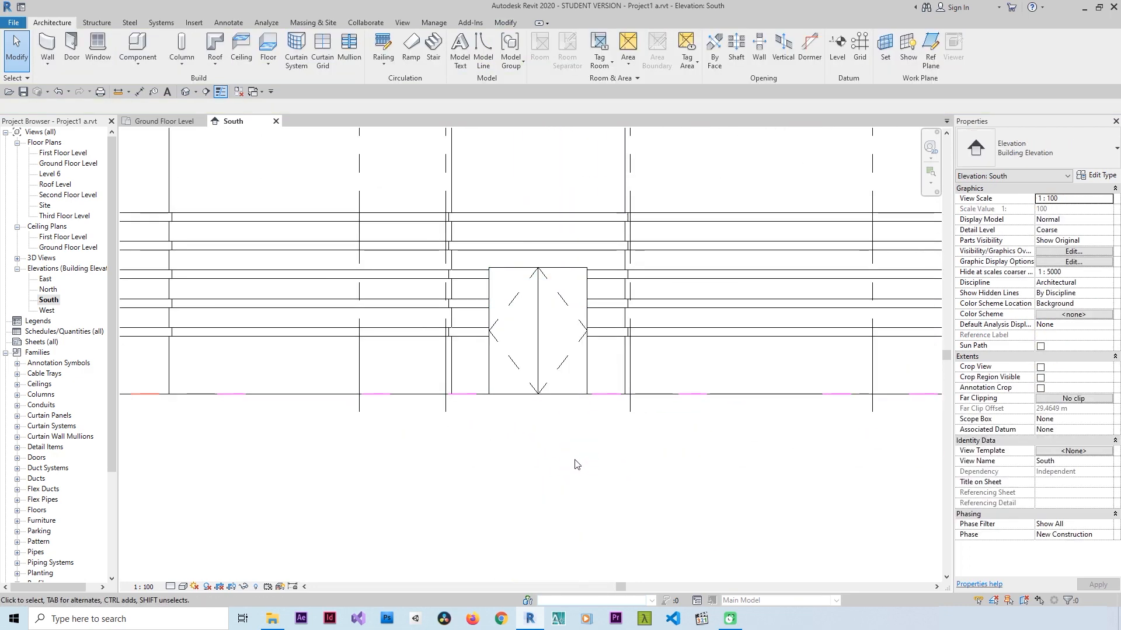
Step: Set the double entrance door's sill height to 0.3 m in the South elevation
click(560, 386)
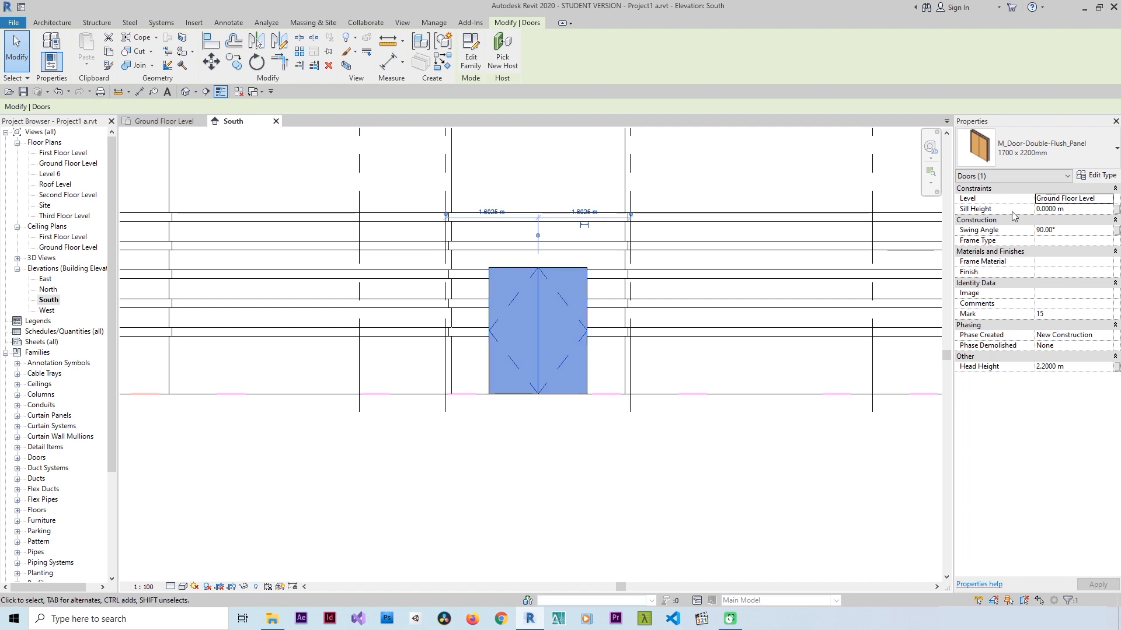
click(1077, 209)
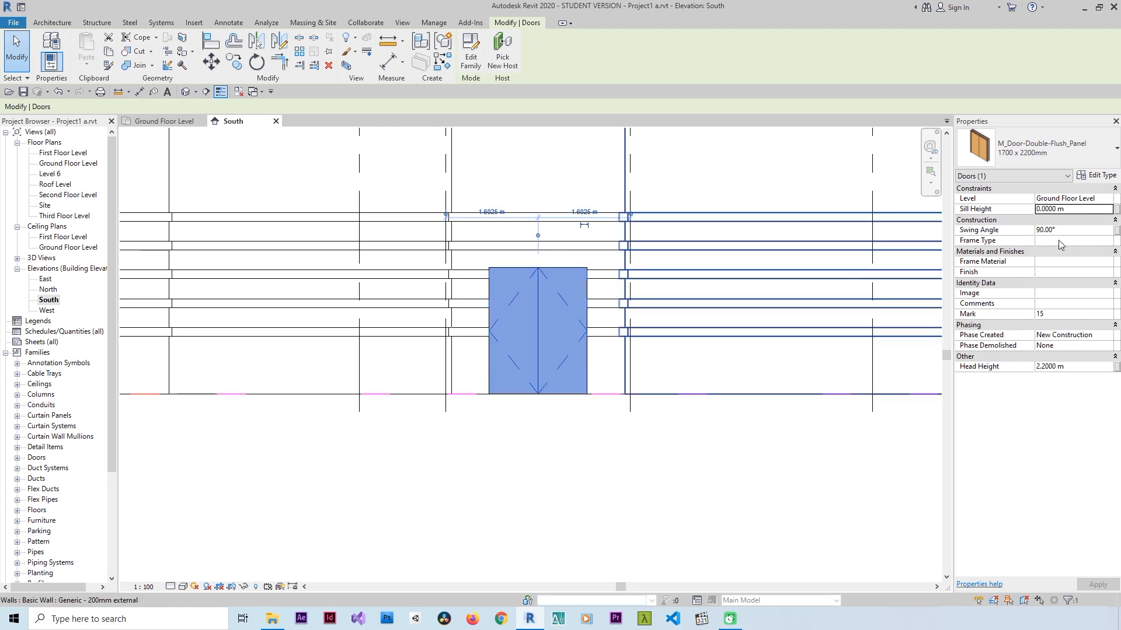
click(1069, 209)
drag(1069, 209, 992, 209)
text(.3)
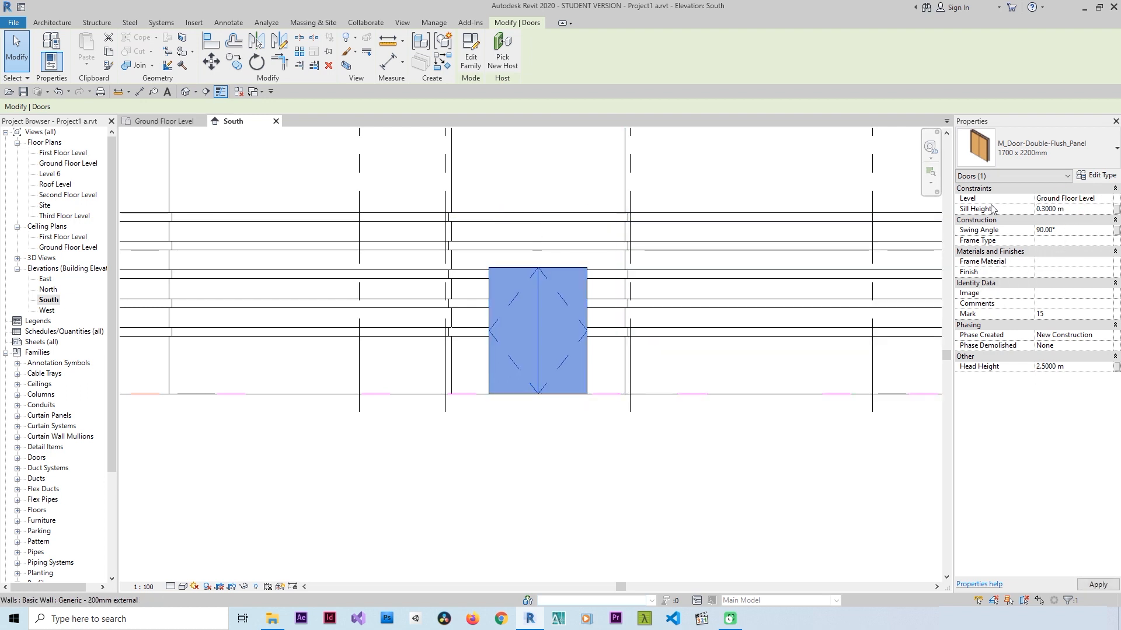
key(Return)
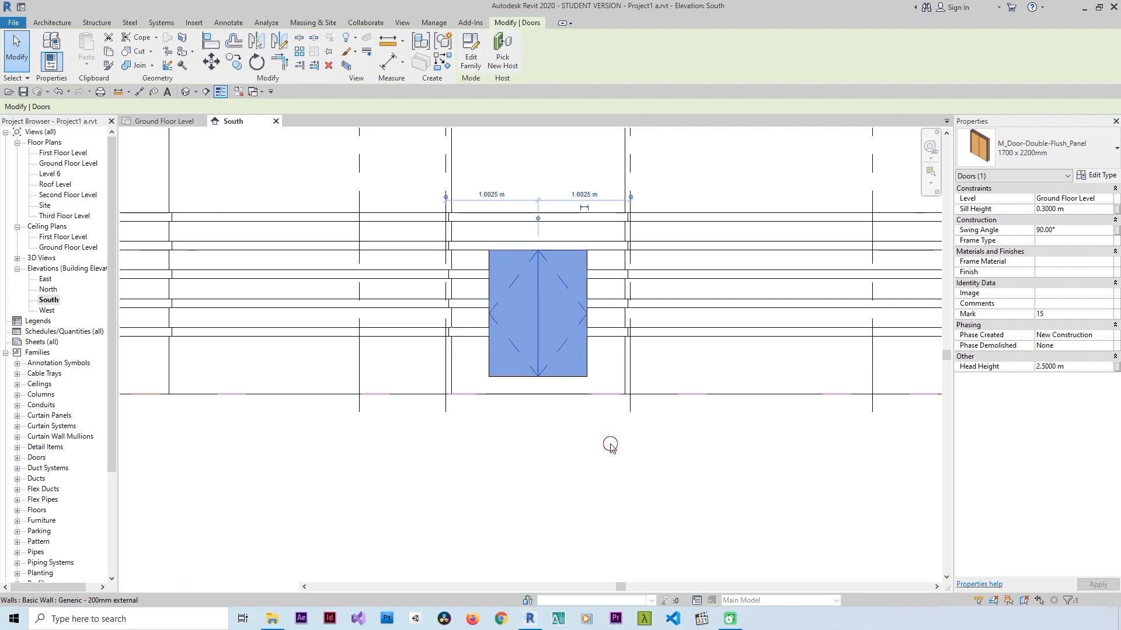
Step: Add an aligned dimension between the entrance door's bottom edge and the Ground Floor Level line
click(139, 92)
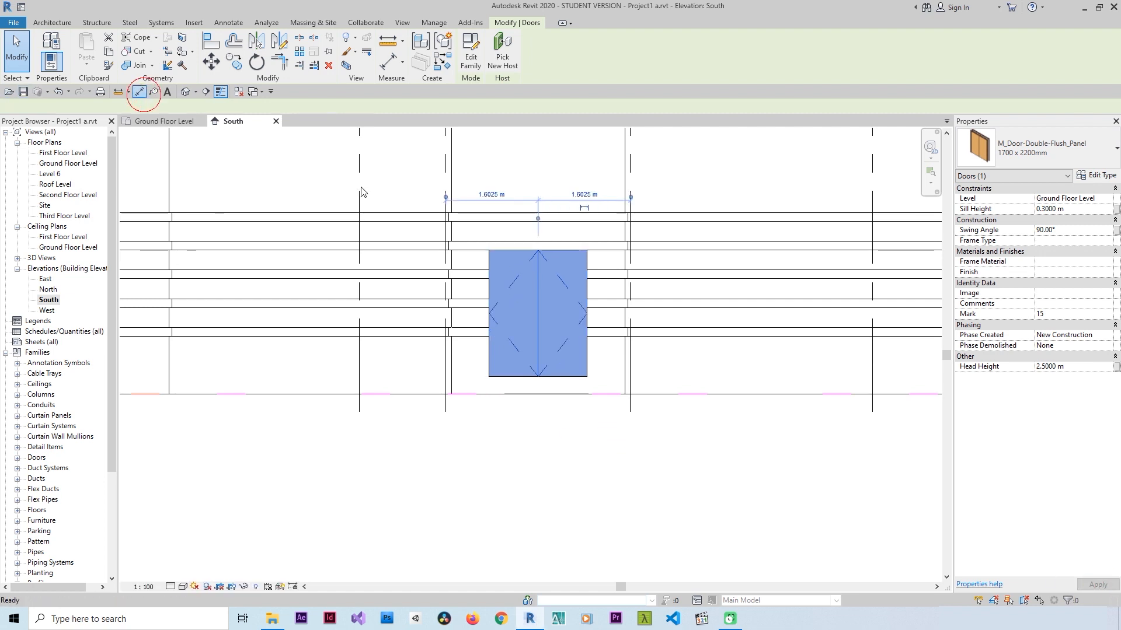
click(578, 395)
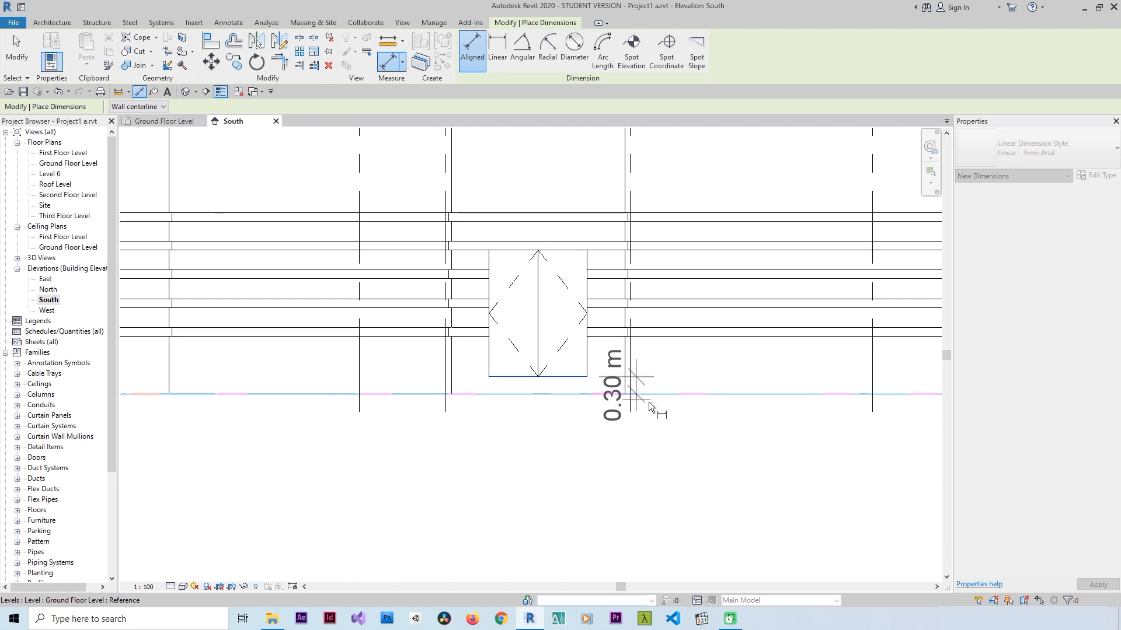
click(689, 423)
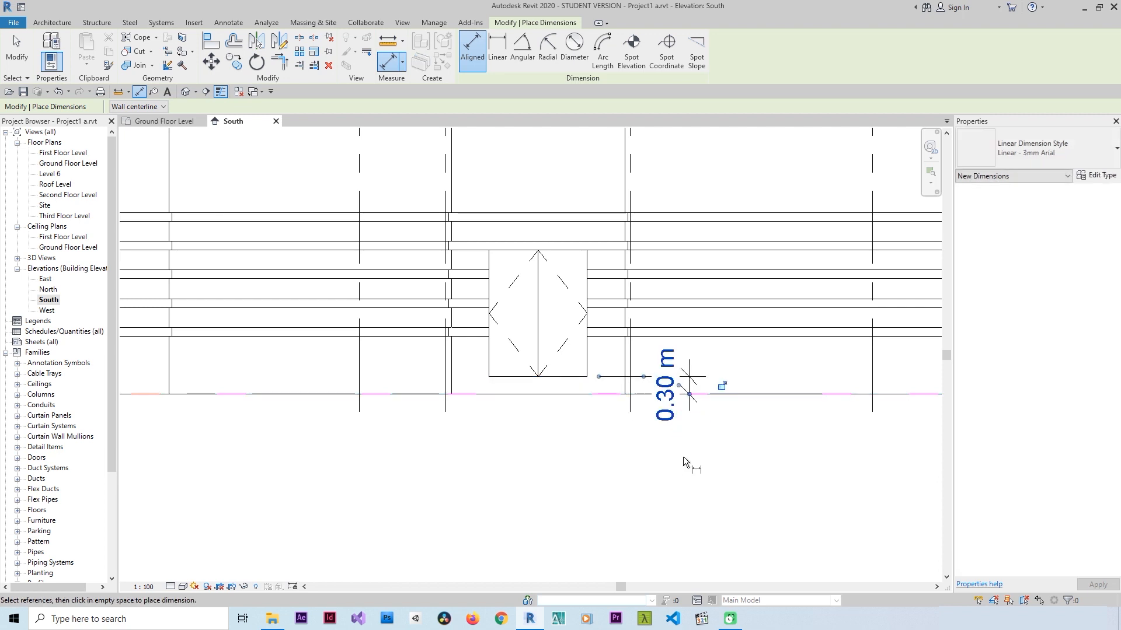
Step: Exit the Aligned dimension command and delete the dimension between the entrance door's bottom edge and the Ground Floor Level line
right_click(677, 458)
click(704, 305)
right_click(678, 409)
click(698, 426)
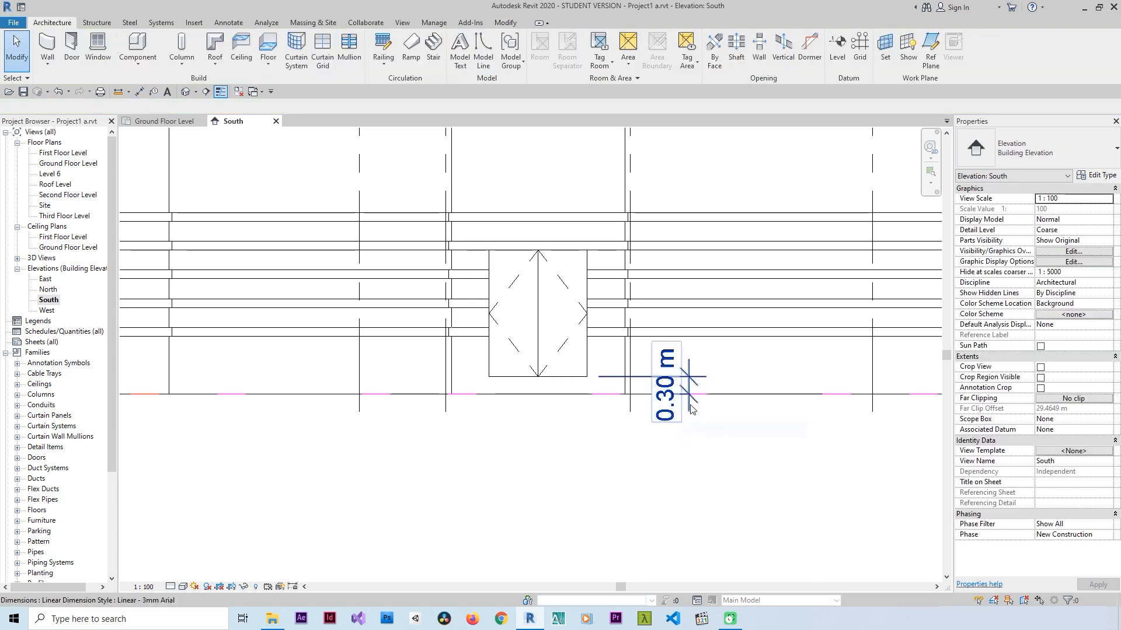
key(Delete)
Step: Set the double entrance door's sill height to 0 m in the South elevation
click(583, 376)
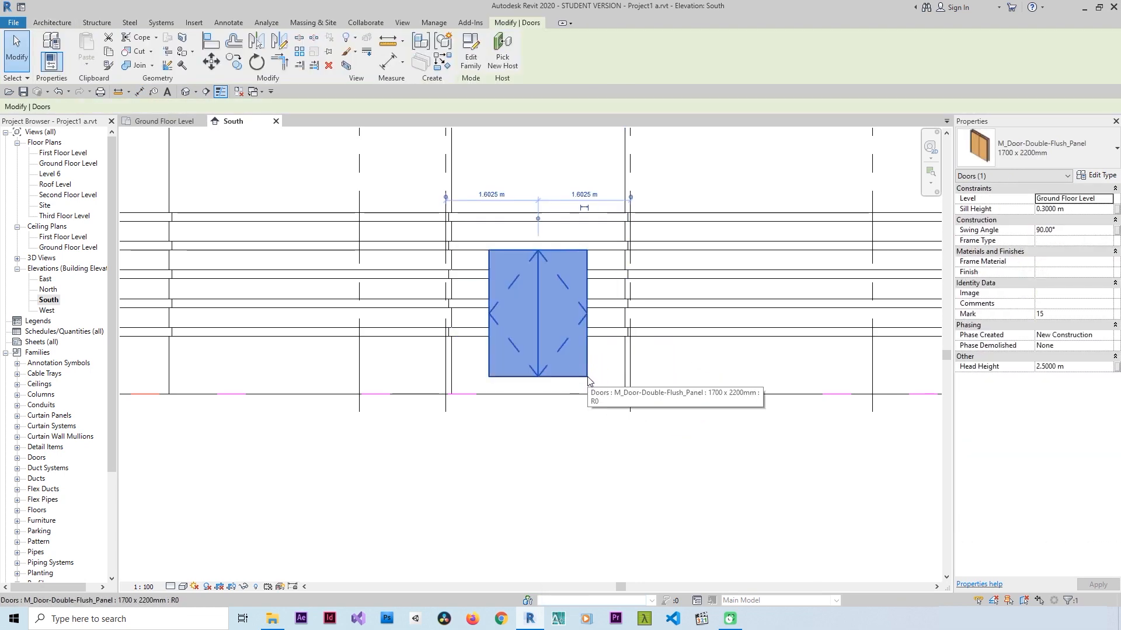
click(1073, 209)
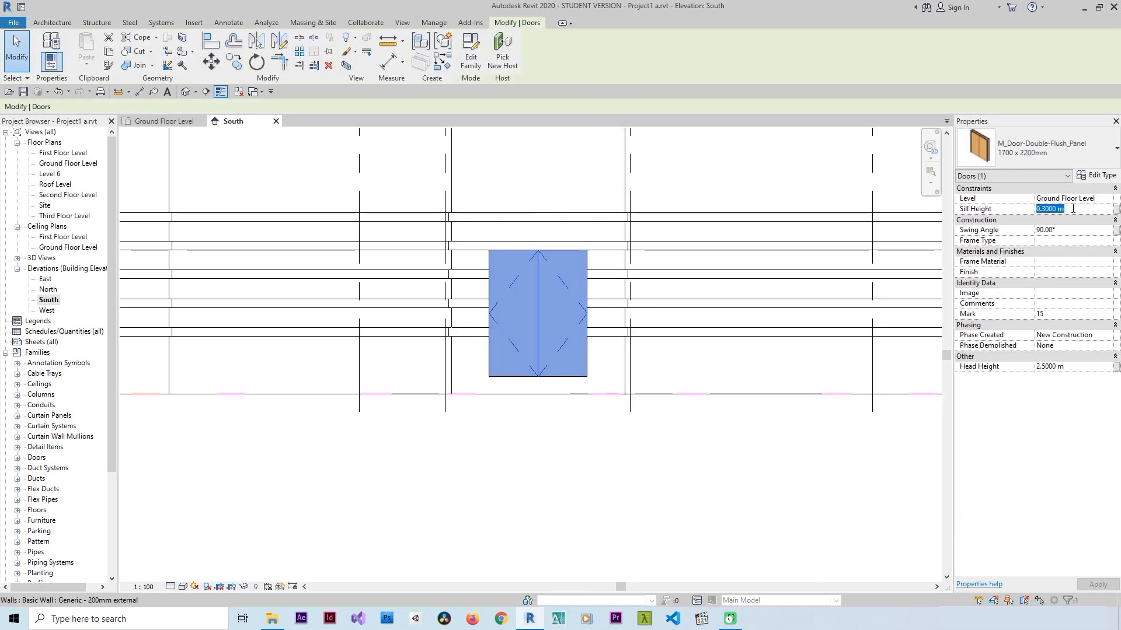
text(0)
key(Return)
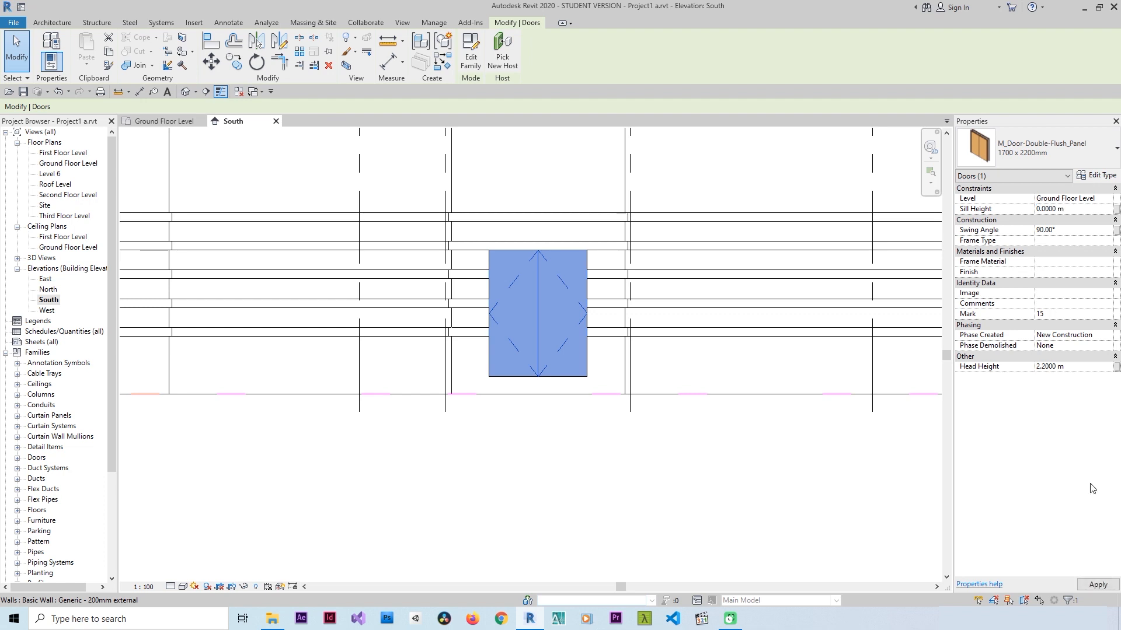
Step: Return to the Ground Floor Level plan and examine the double entrance door's type parameters, from construction down to identity data
key(ctrl+Tab)
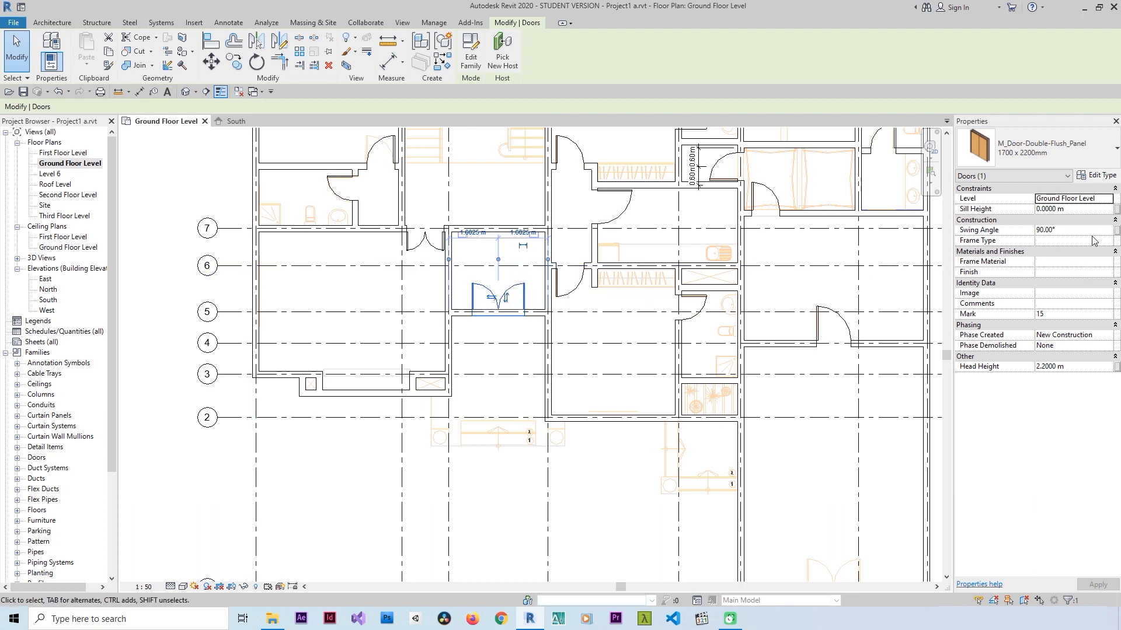
click(1097, 175)
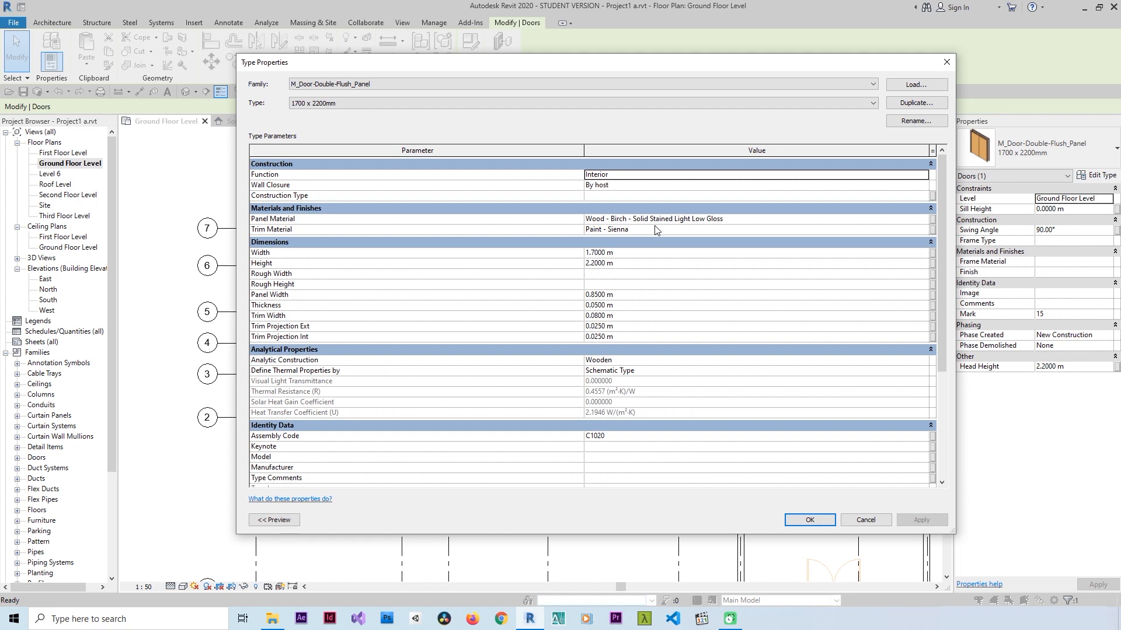
click(945, 62)
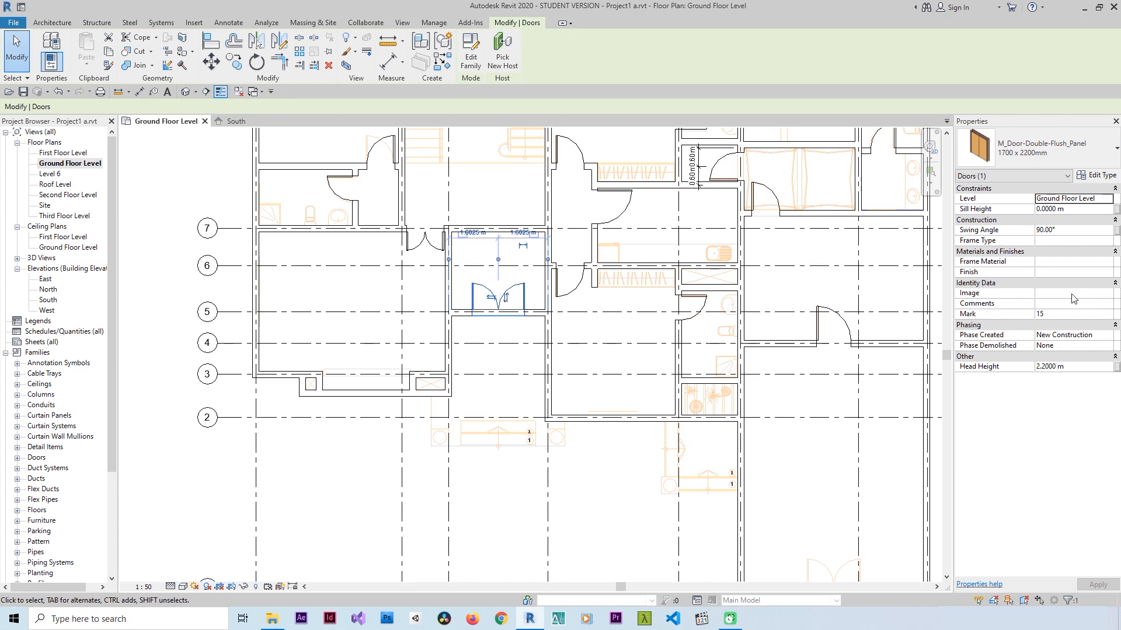
click(1098, 176)
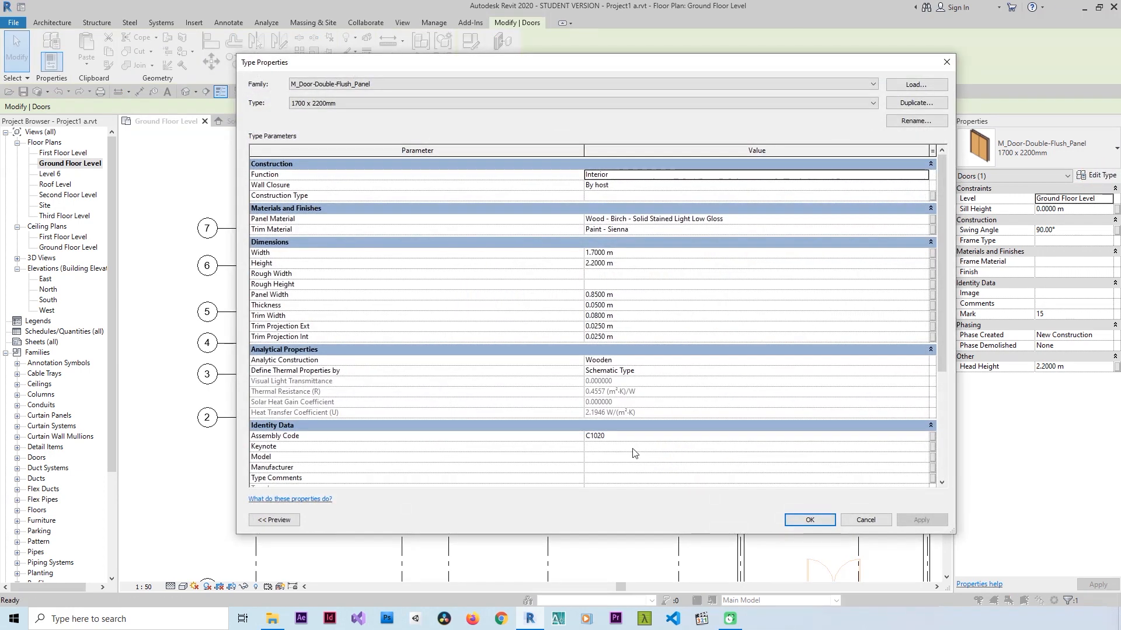
scroll(656, 455, down, 4)
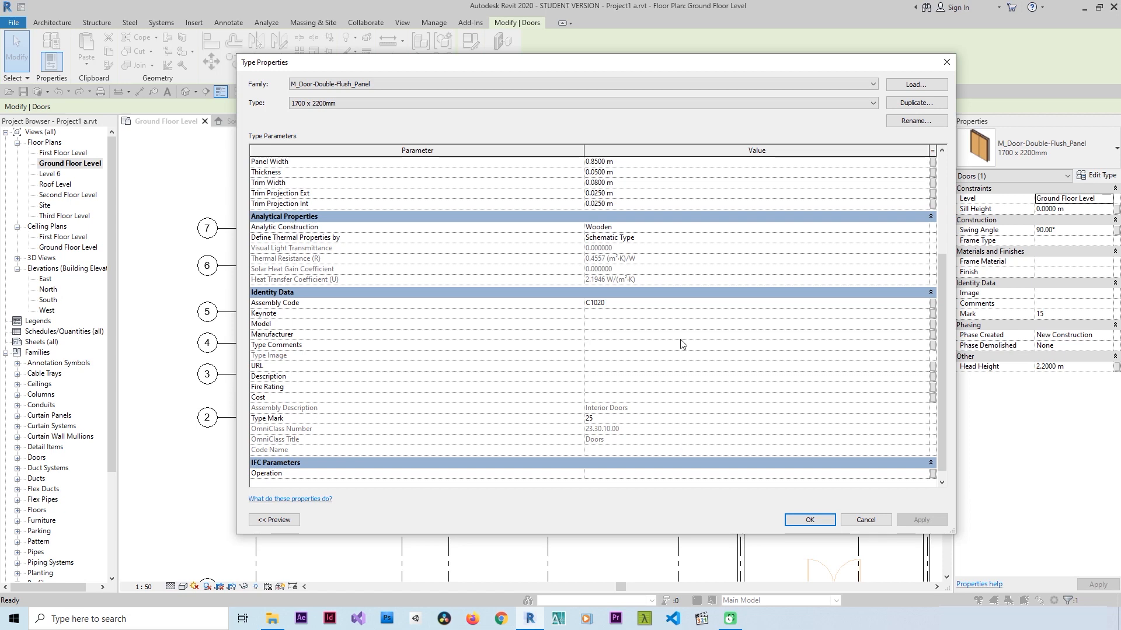
click(865, 516)
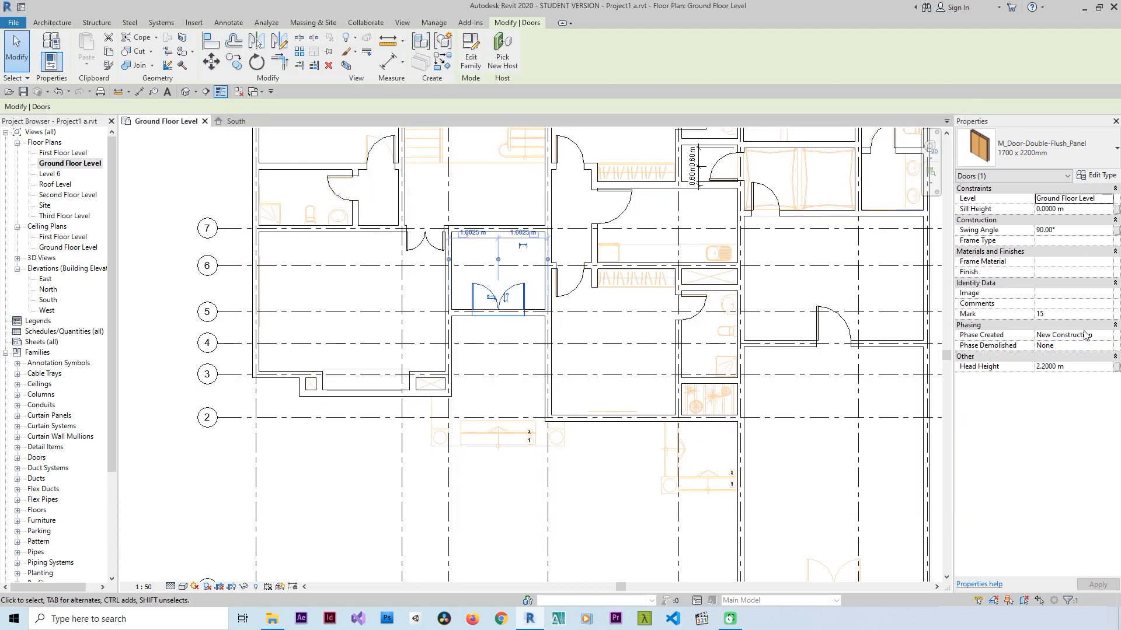
Step: Examine the double entrance door's Phase Created options, keeping New Construction, and inspect its Head Height value
click(1109, 337)
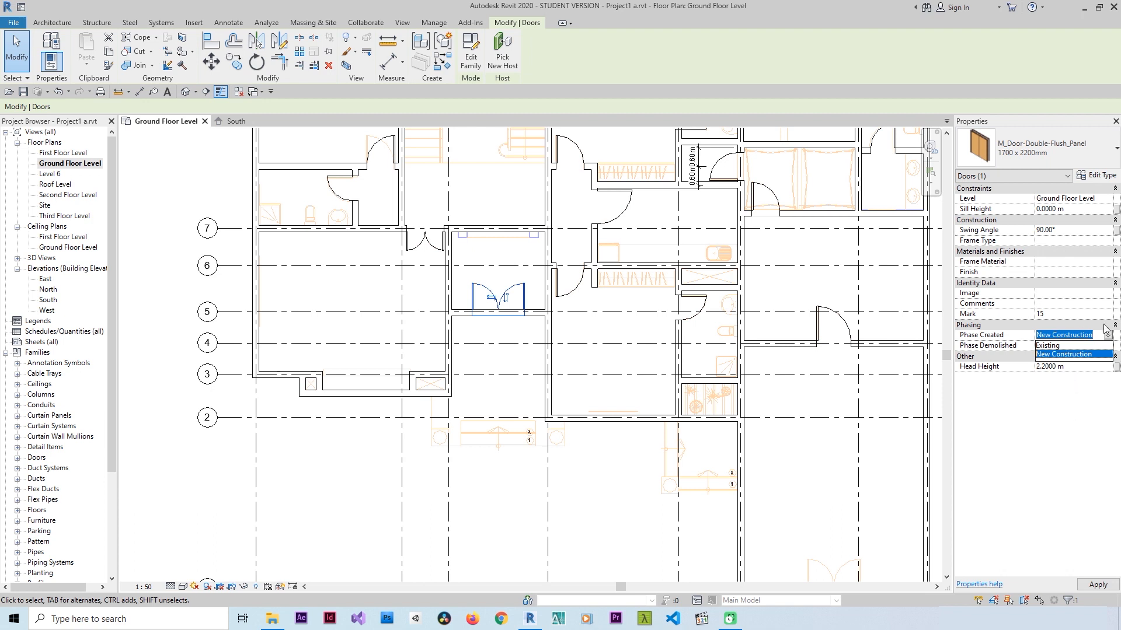
click(1102, 354)
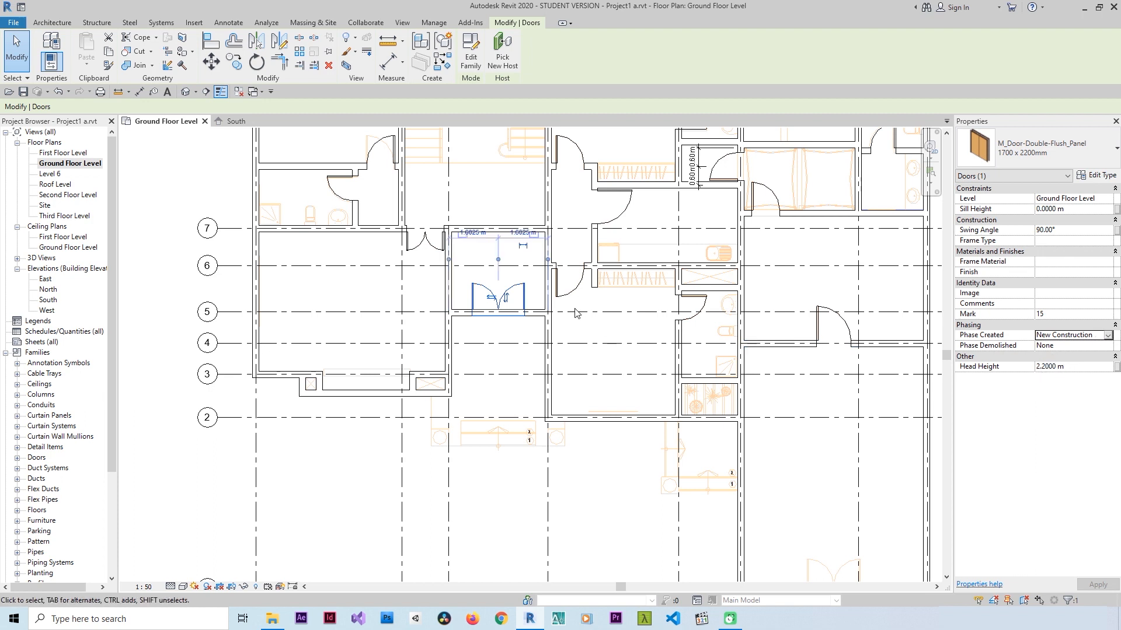
click(1066, 366)
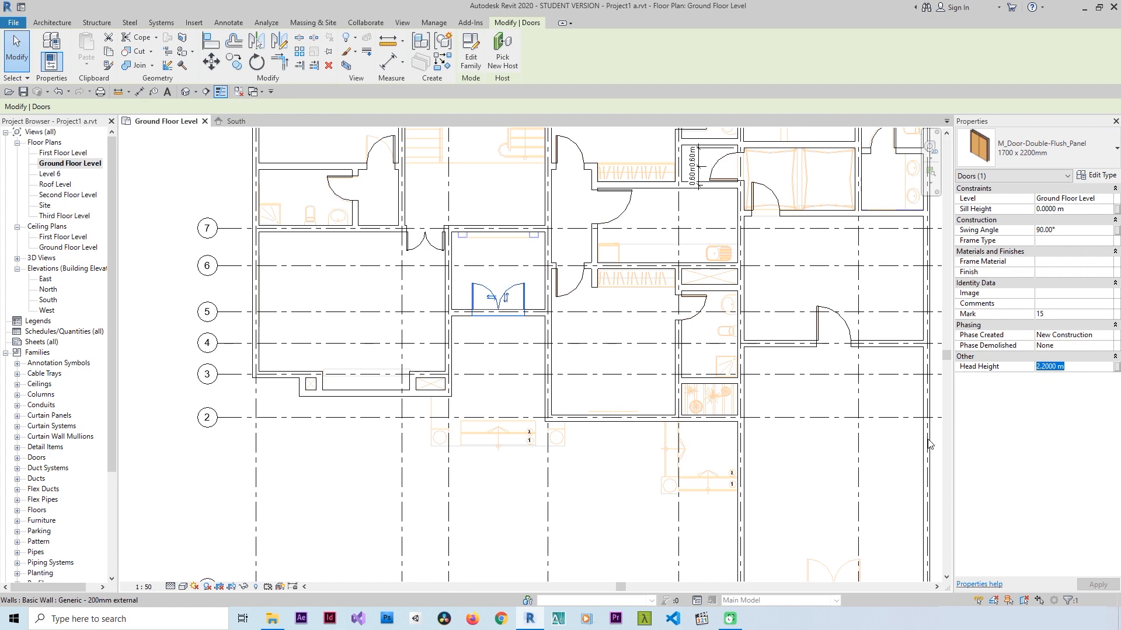
Step: Select all instances of the double entrance door type in the entire project, and clear the selection
scroll(517, 331, down, 3)
scroll(517, 331, up, 1)
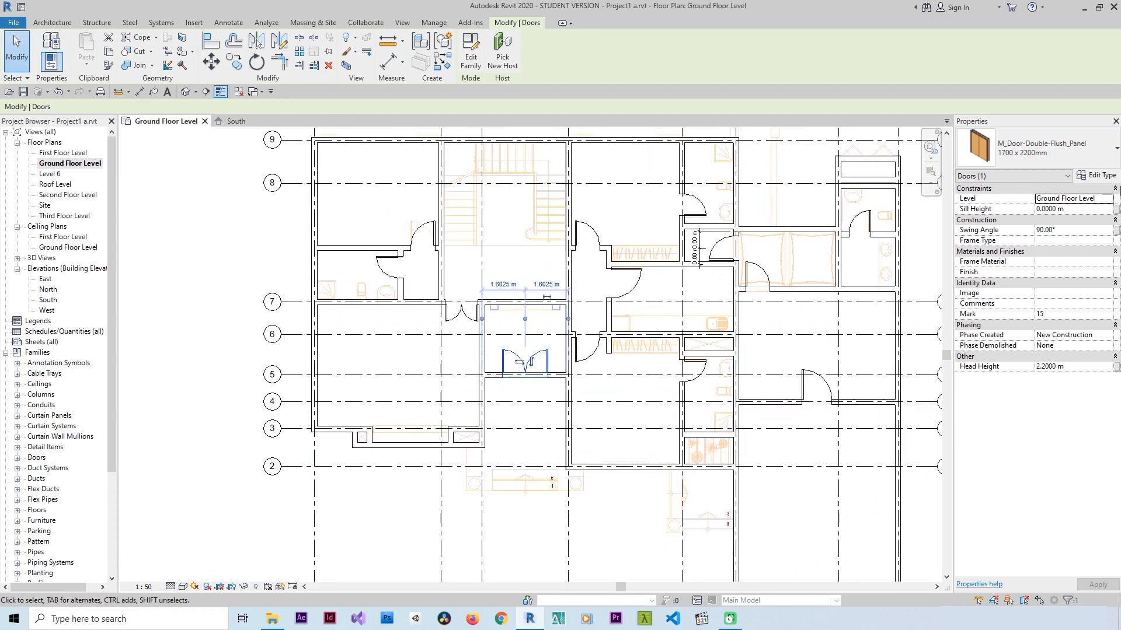
scroll(642, 379, down, 2)
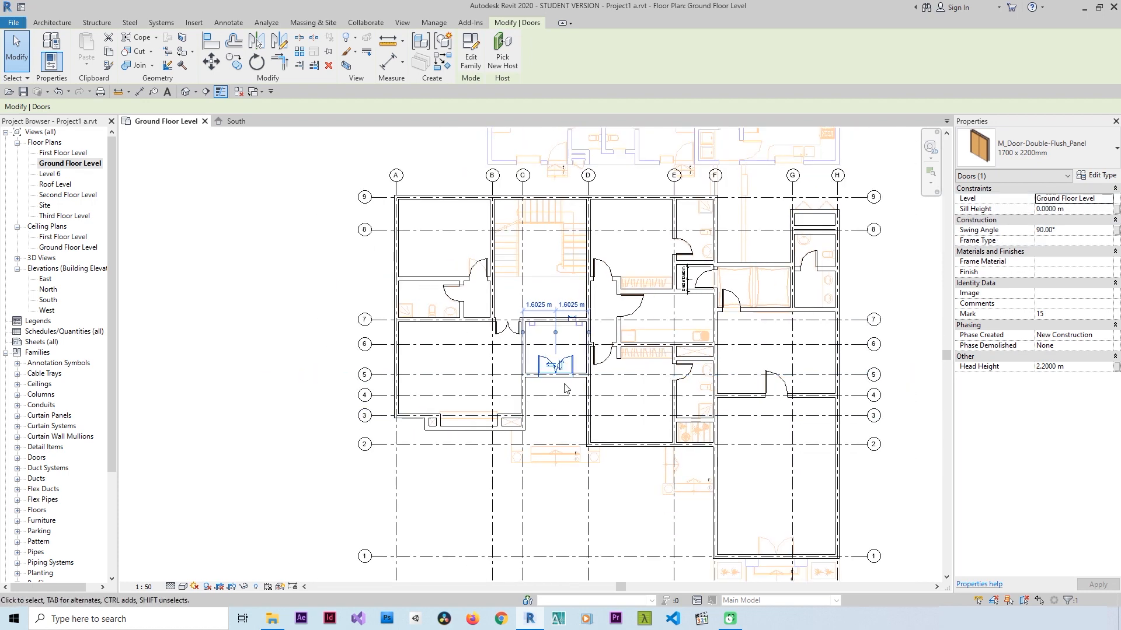
scroll(569, 366, up, 3)
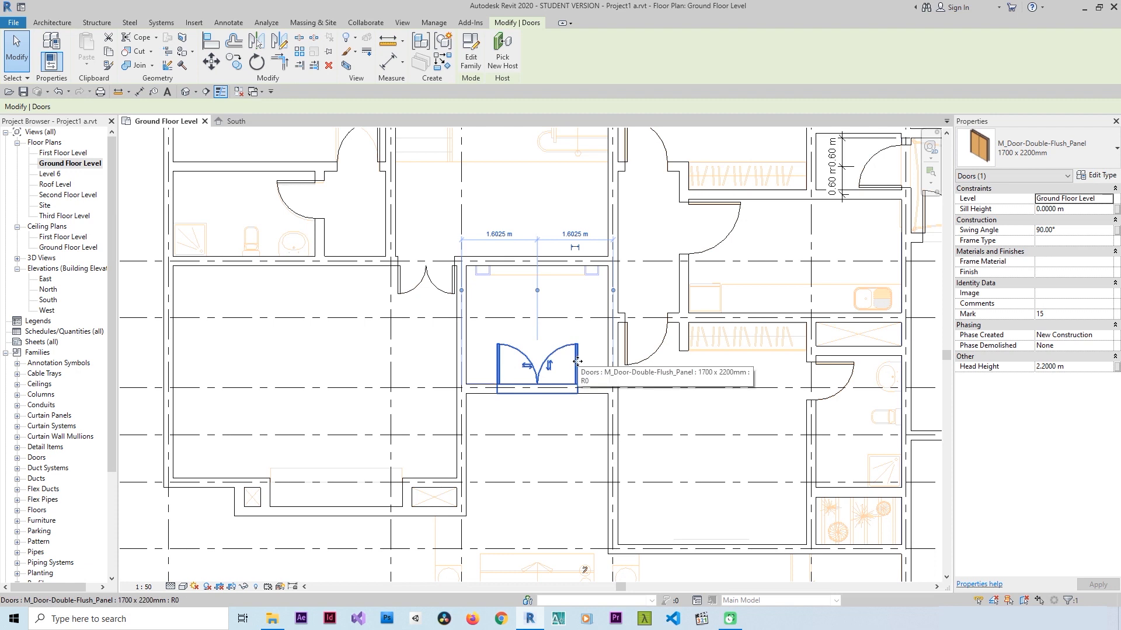
right_click(577, 361)
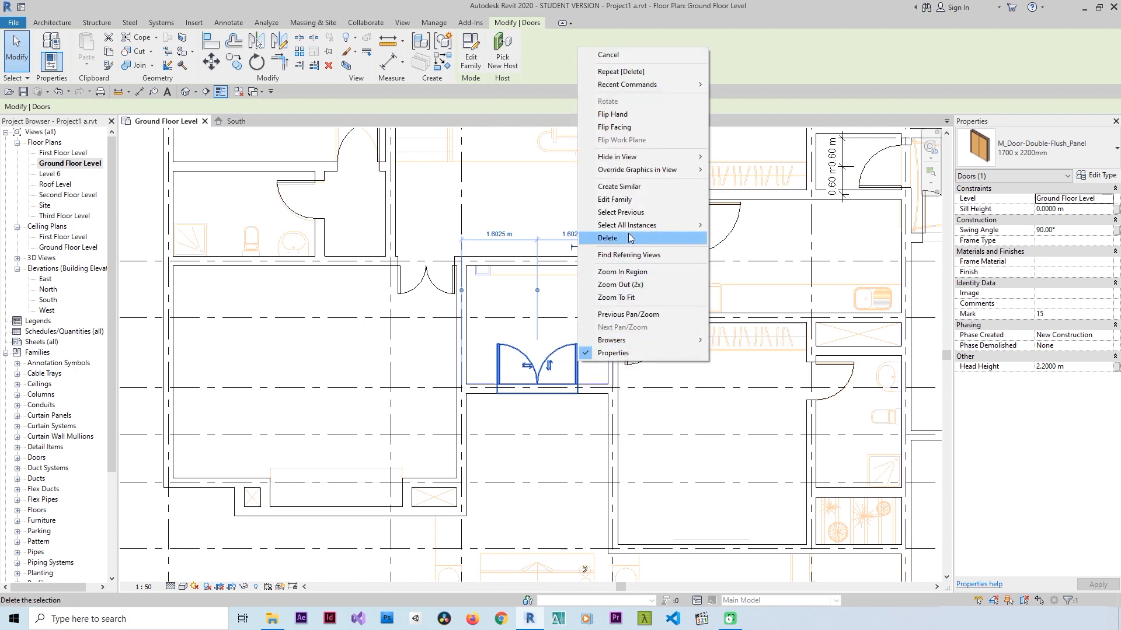
mouse_move(629, 228)
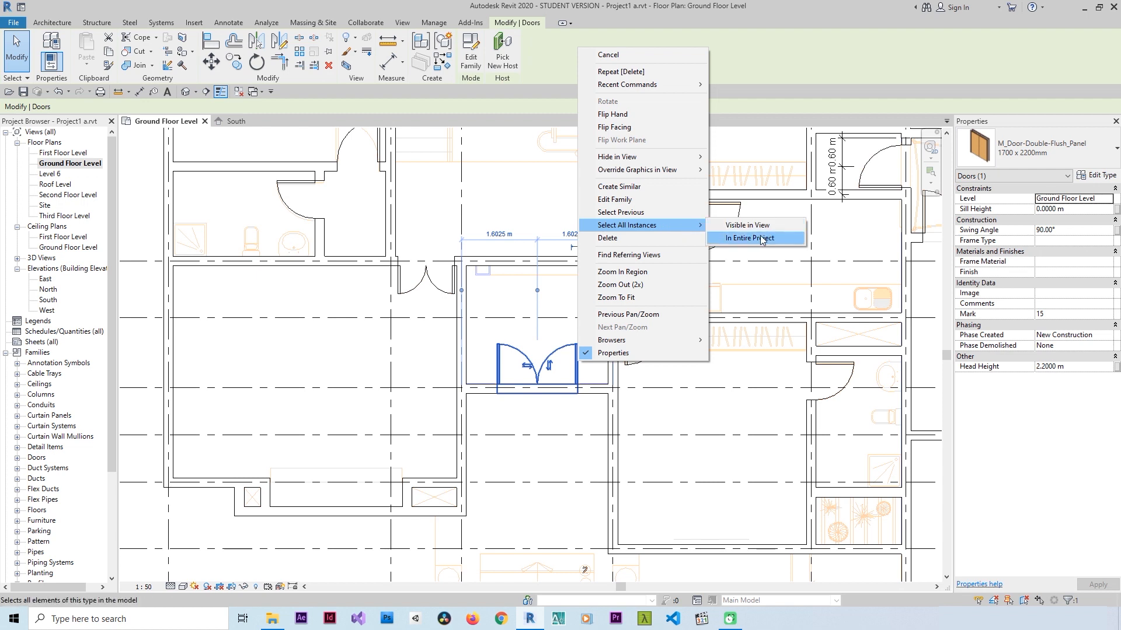
click(778, 238)
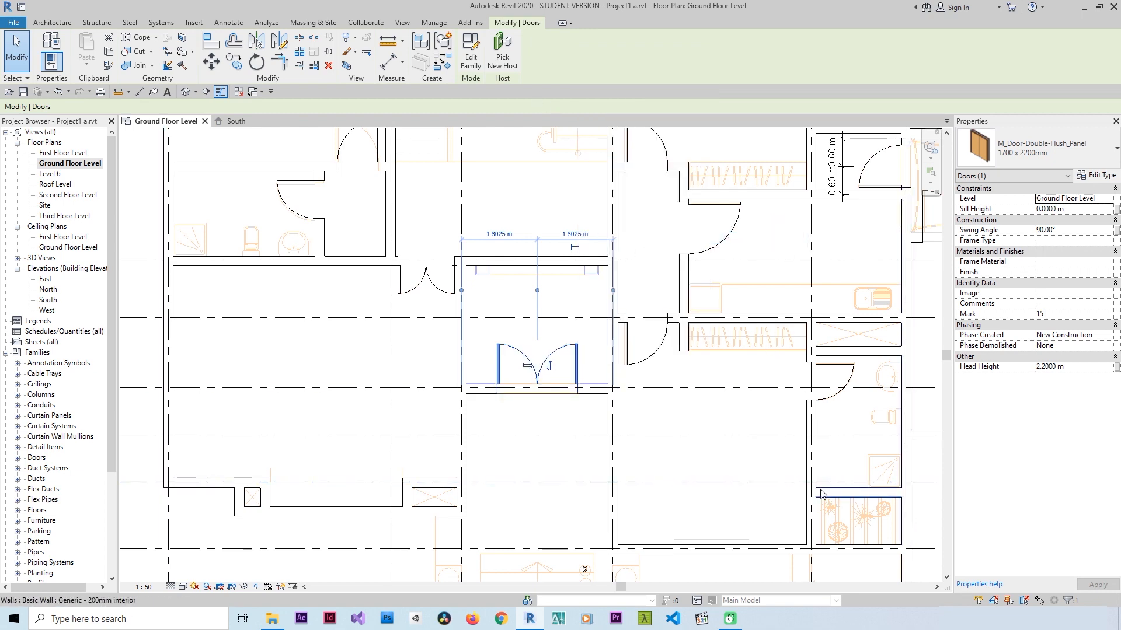
click(489, 419)
Step: Select all instances of the washroom's 0800 x 2200mm door type in the entire project and check their count with Filter
scroll(489, 419, down, 2)
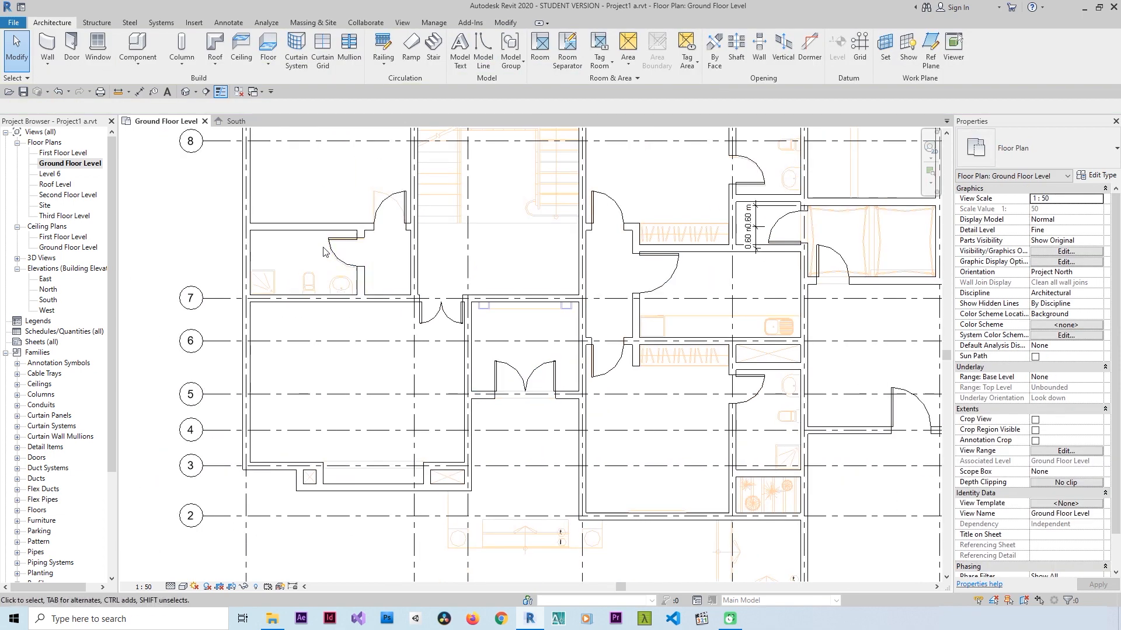
click(336, 259)
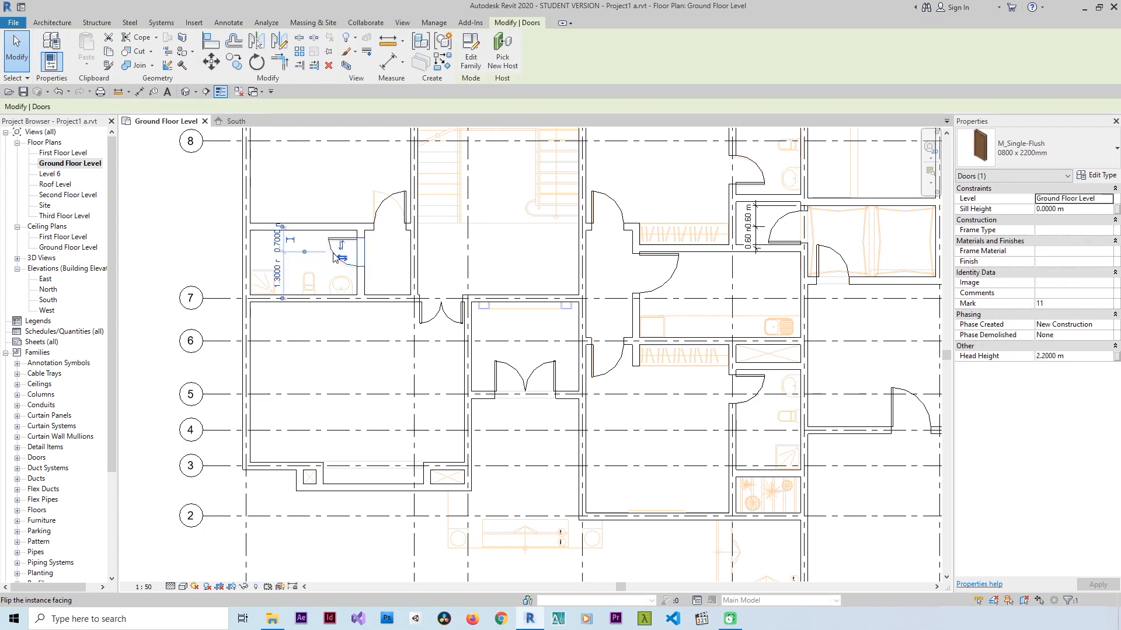
right_click(337, 259)
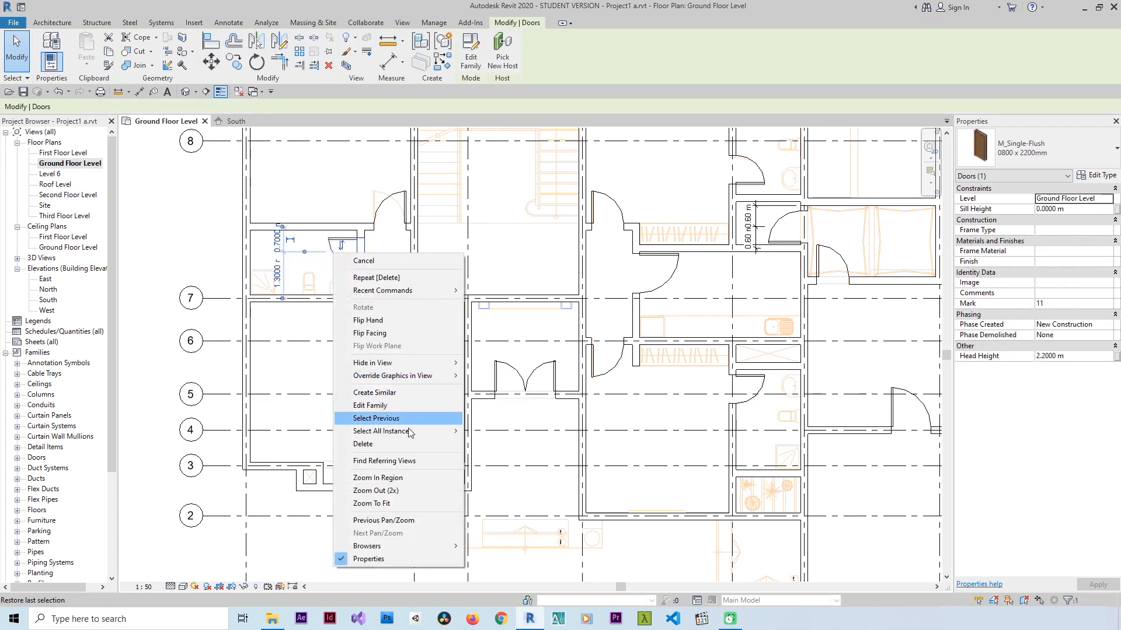
mouse_move(409, 431)
click(505, 445)
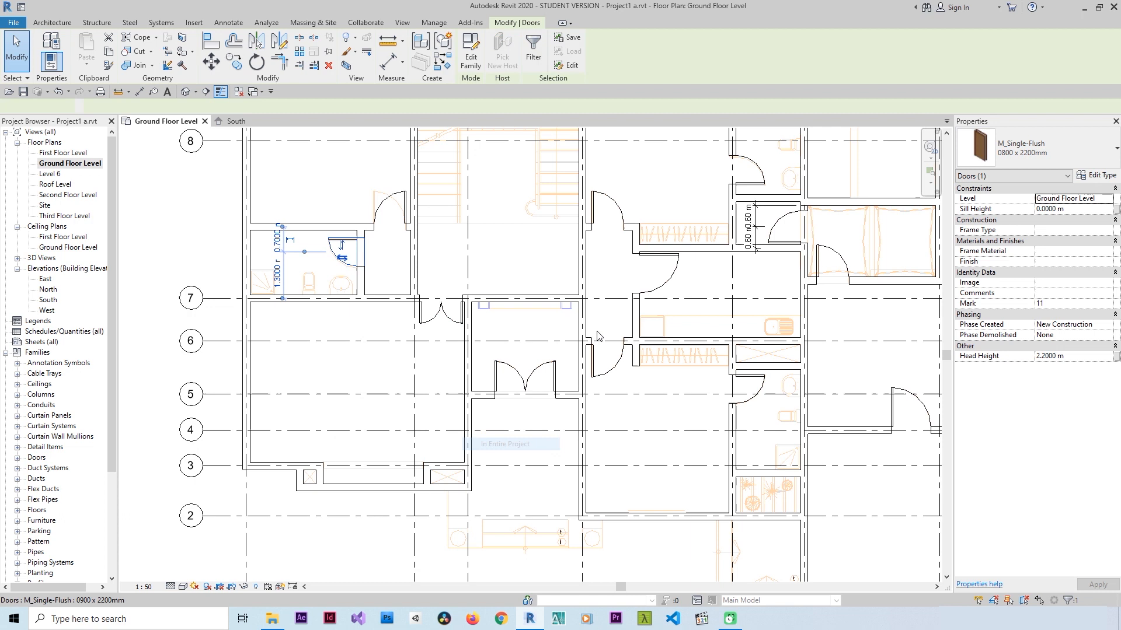
click(533, 51)
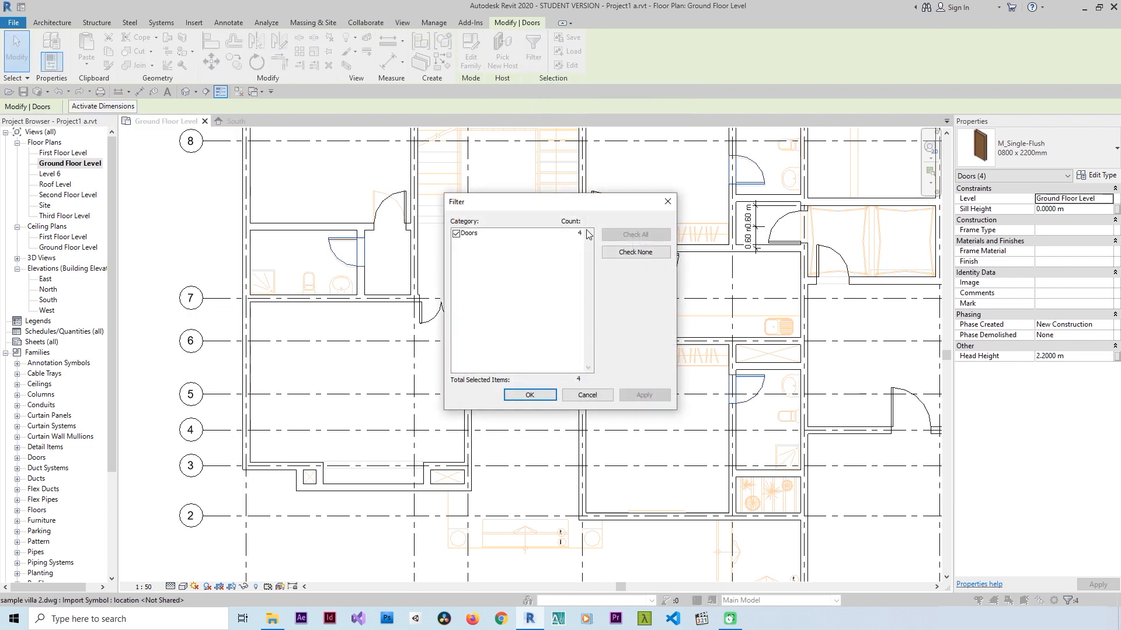
click(585, 395)
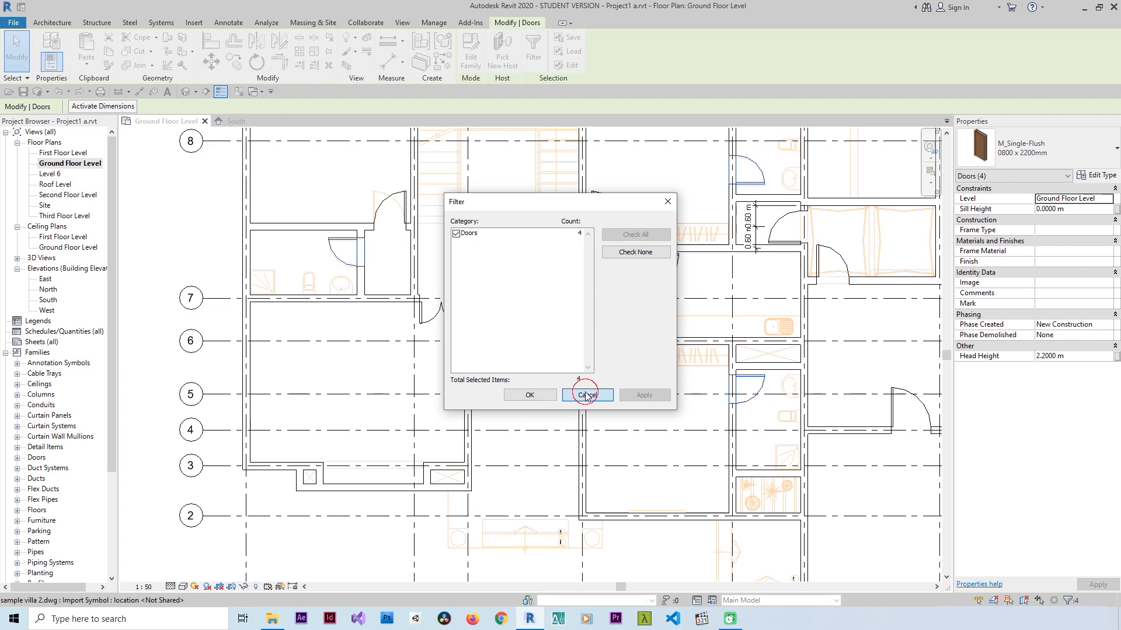
Step: Open the type properties of the selected M_Single-Flush doors and examine the available types, keeping 0800 x 2200mm
scroll(338, 239, up, 4)
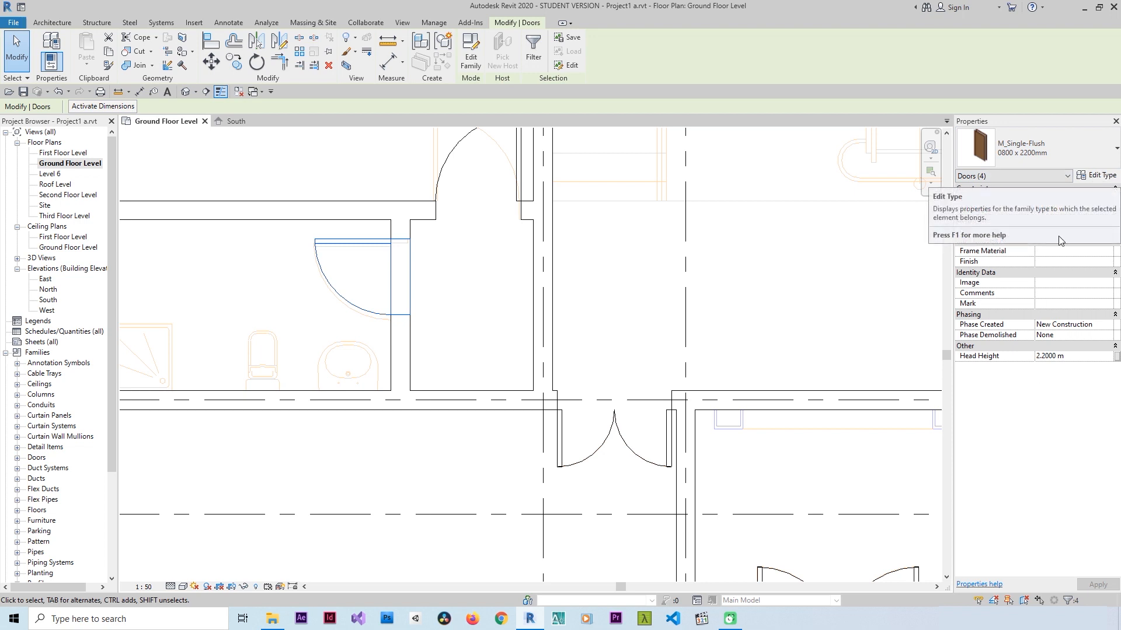
click(51, 40)
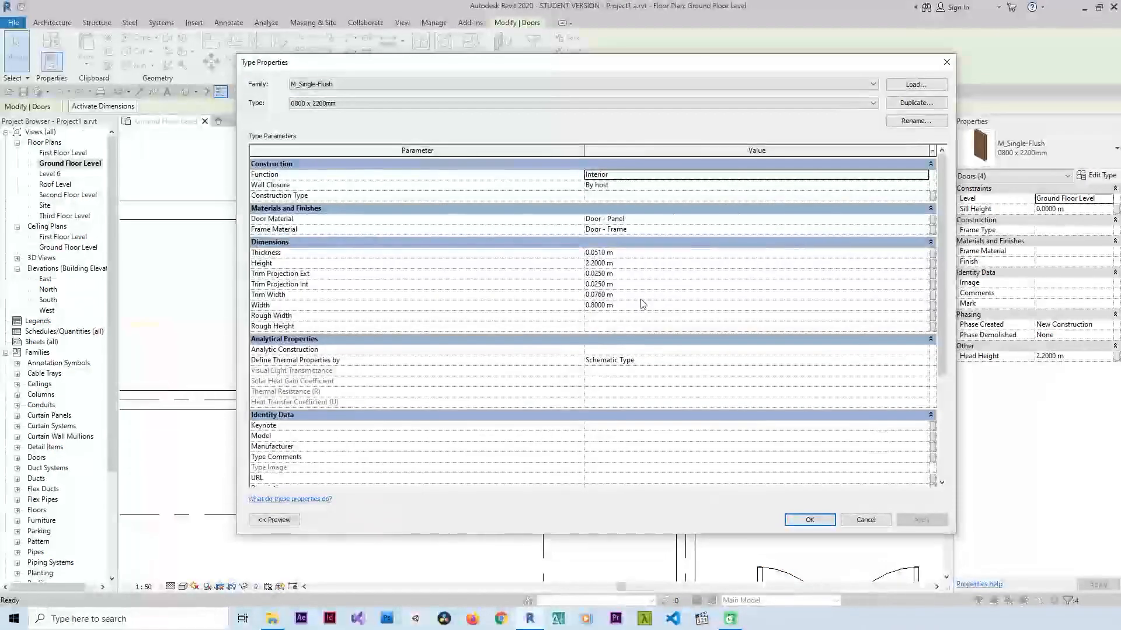
drag(314, 64, 316, 80)
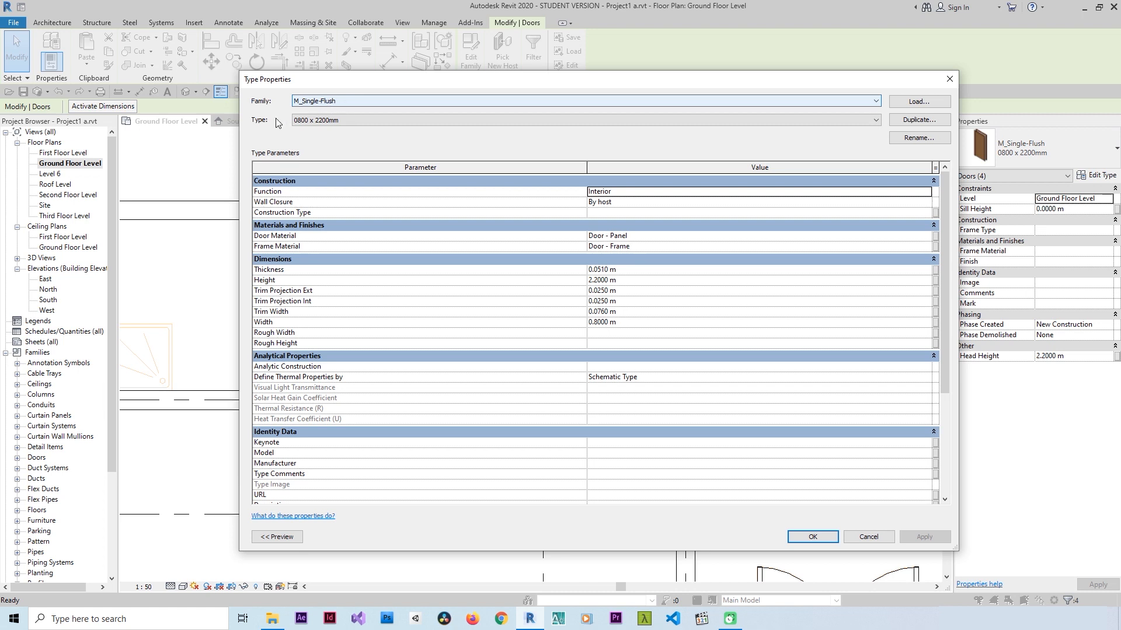
click(327, 122)
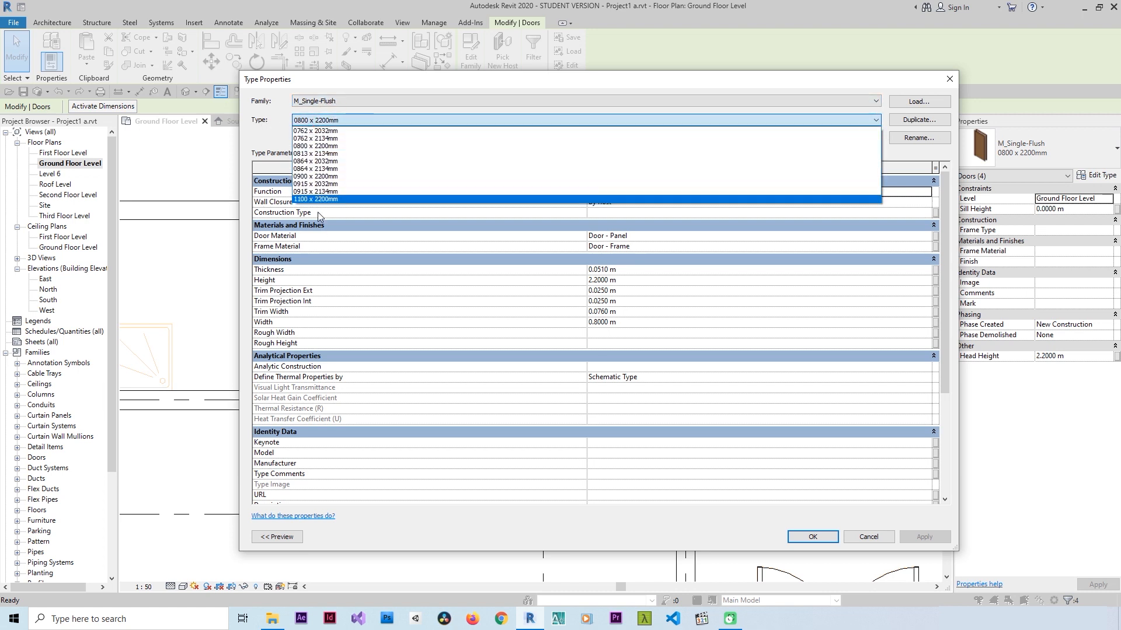
click(337, 126)
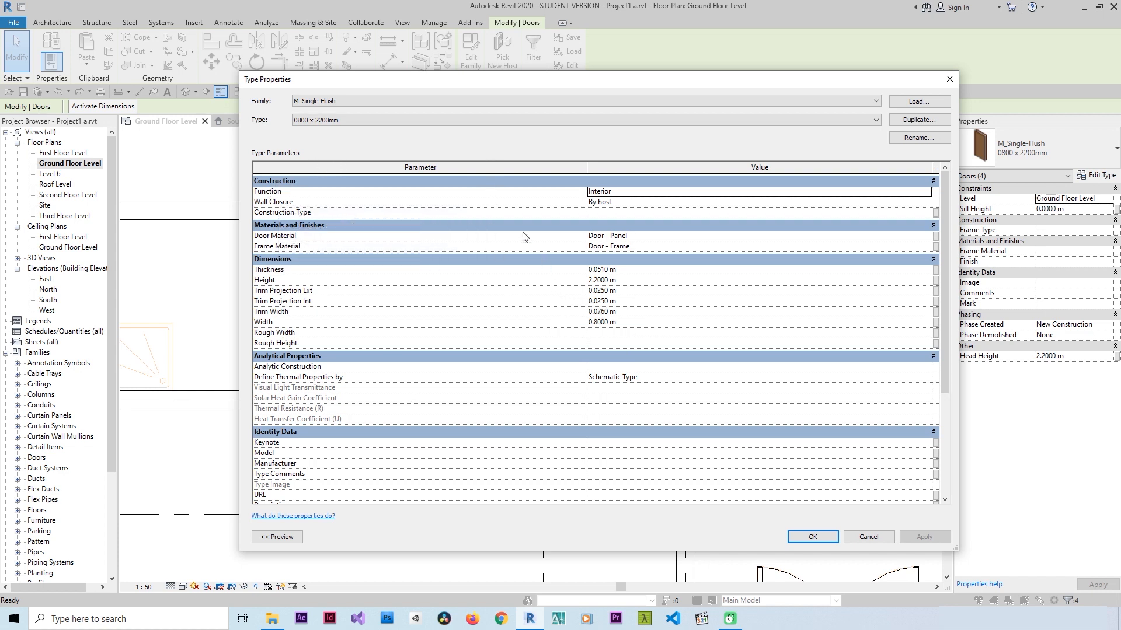
Step: Examine the Function parameter's description and options for the 0800 x 2200mm door type, keeping Interior
mouse_move(277, 197)
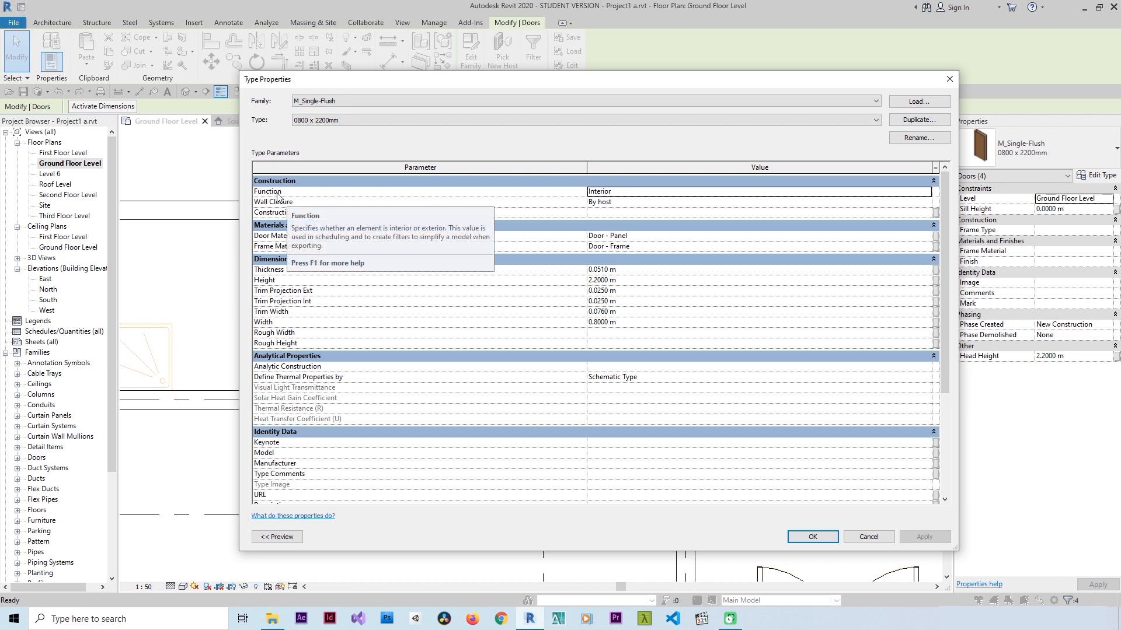
click(930, 198)
click(930, 199)
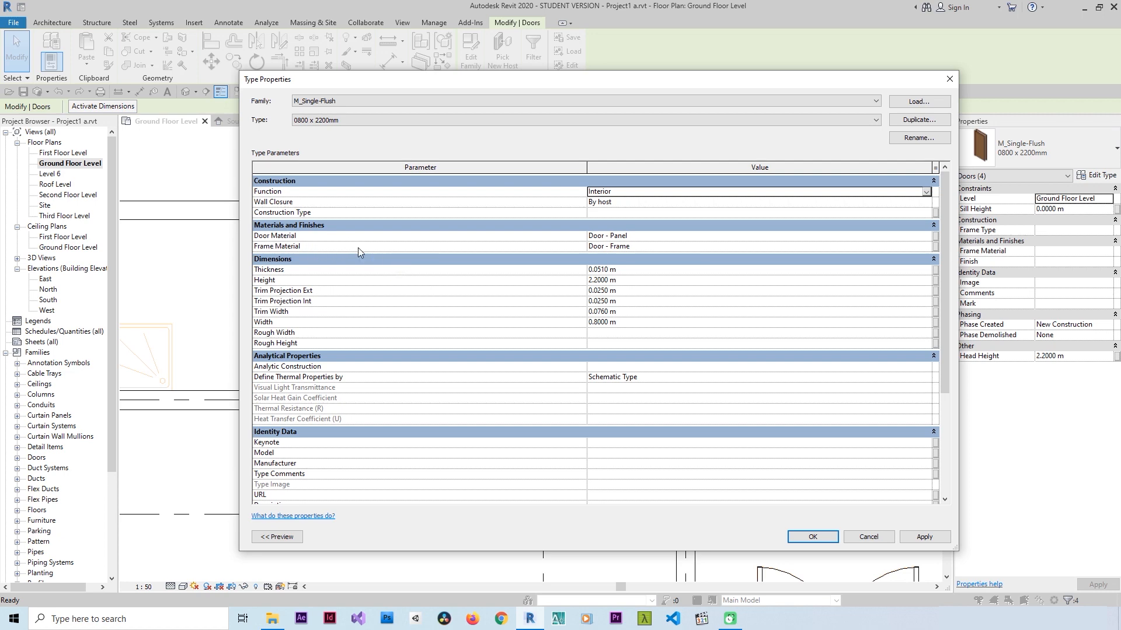
Step: Open the Material Browser for the Door Material parameter and close it, keeping Door - Panel
click(930, 238)
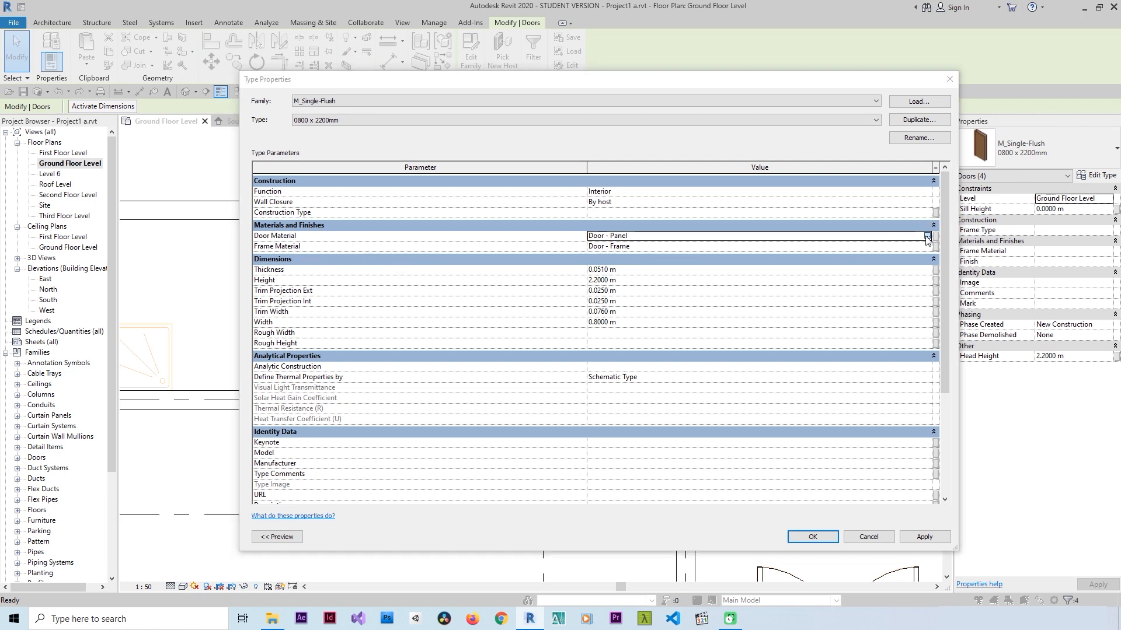
click(927, 236)
click(833, 146)
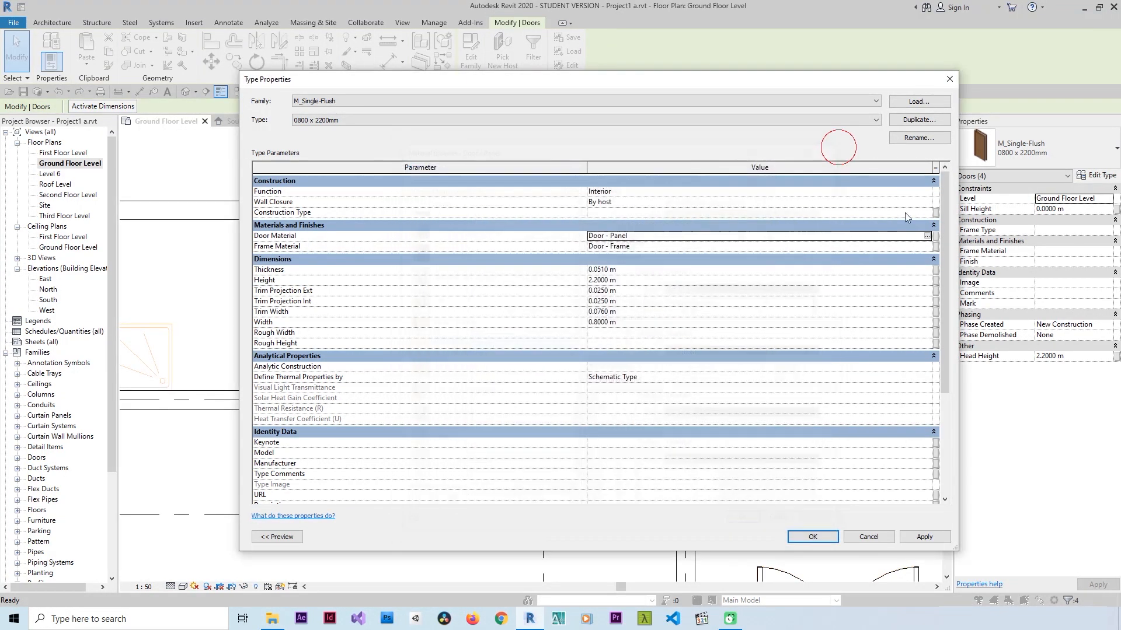
Step: Browse the project materials for the Frame Material parameter and the Asset Browser's libraries, keeping Door - Frame
click(927, 247)
click(927, 247)
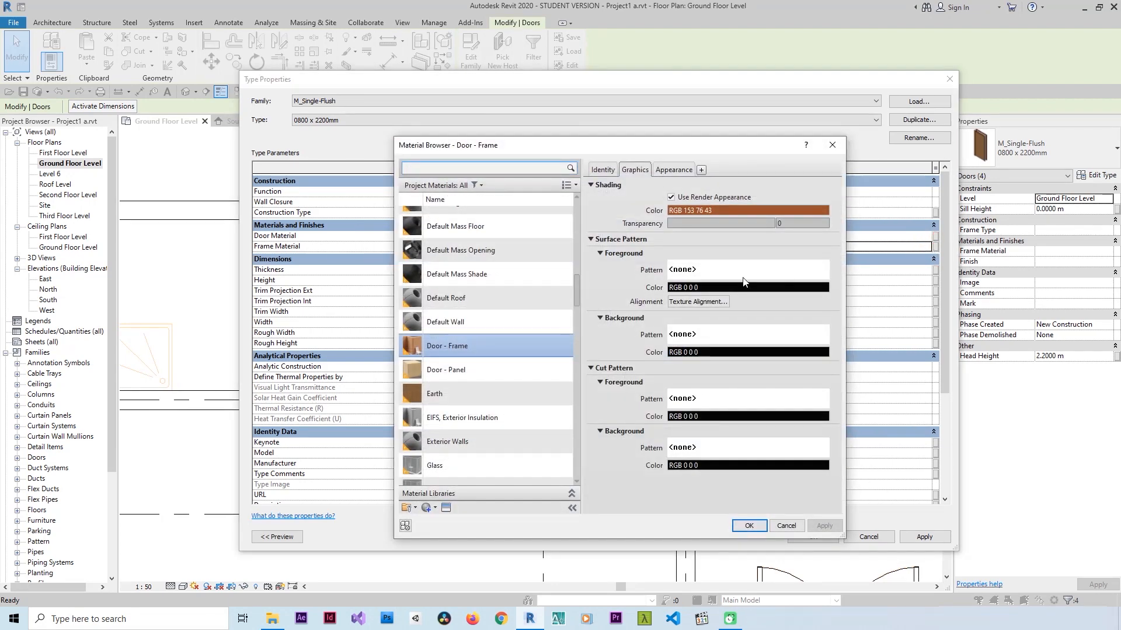
scroll(492, 327, down, 8)
scroll(454, 303, down, 6)
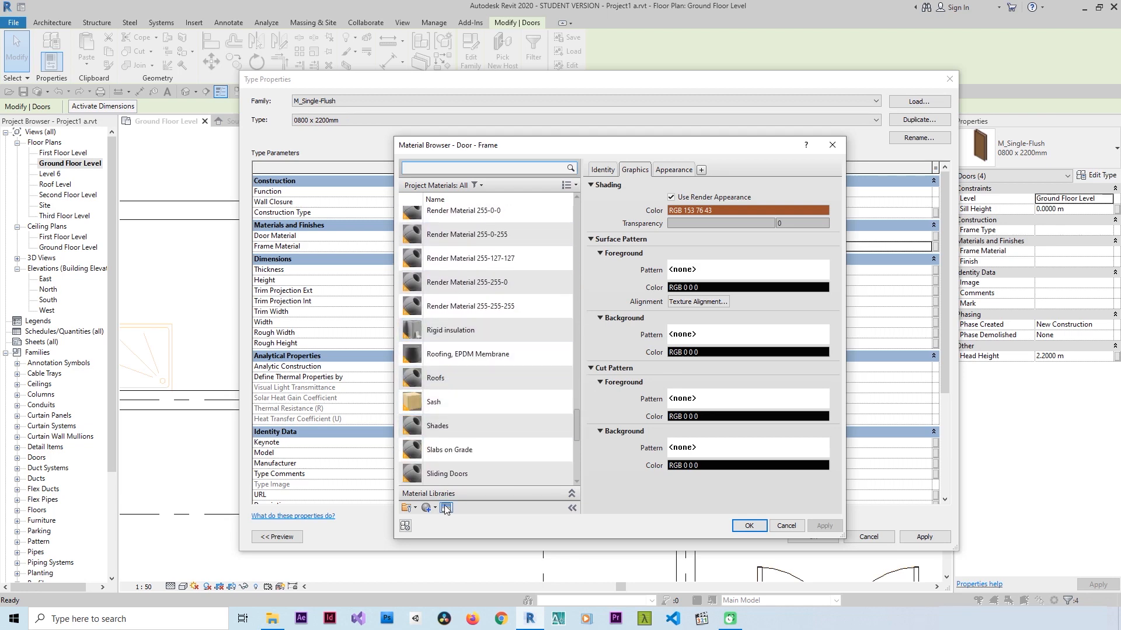
scroll(446, 286, up, 6)
scroll(445, 306, up, 15)
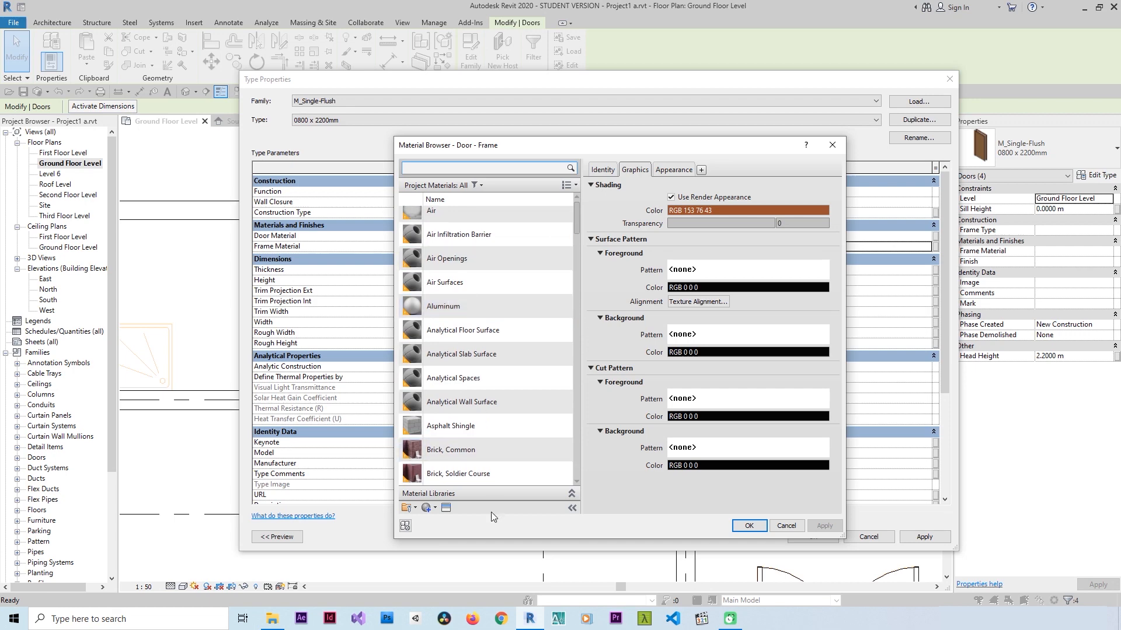
click(446, 508)
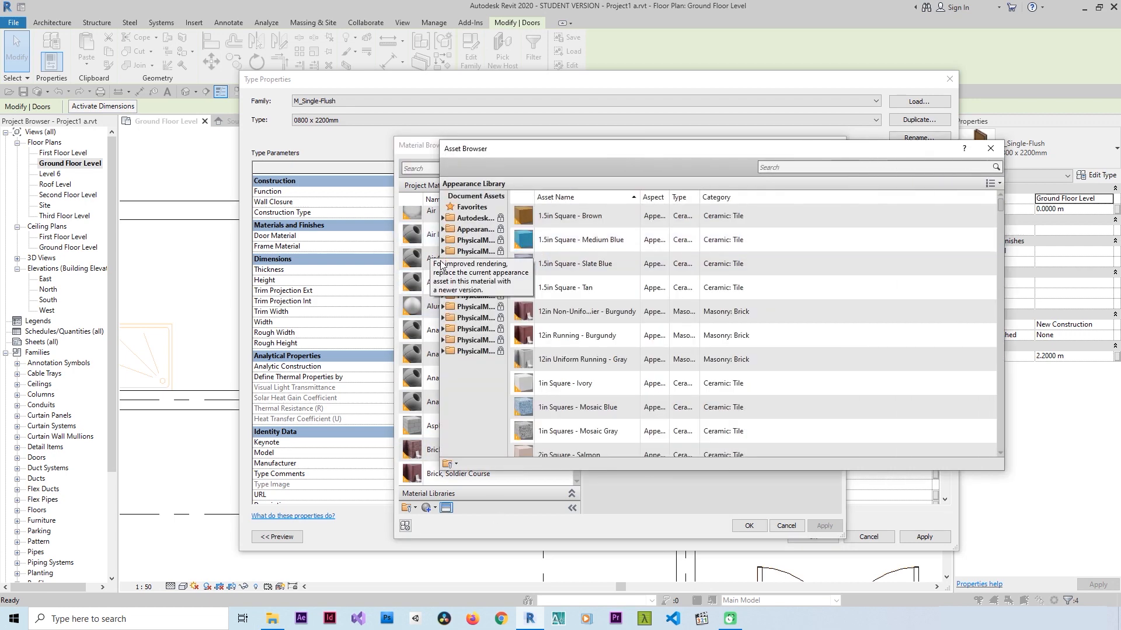
click(443, 252)
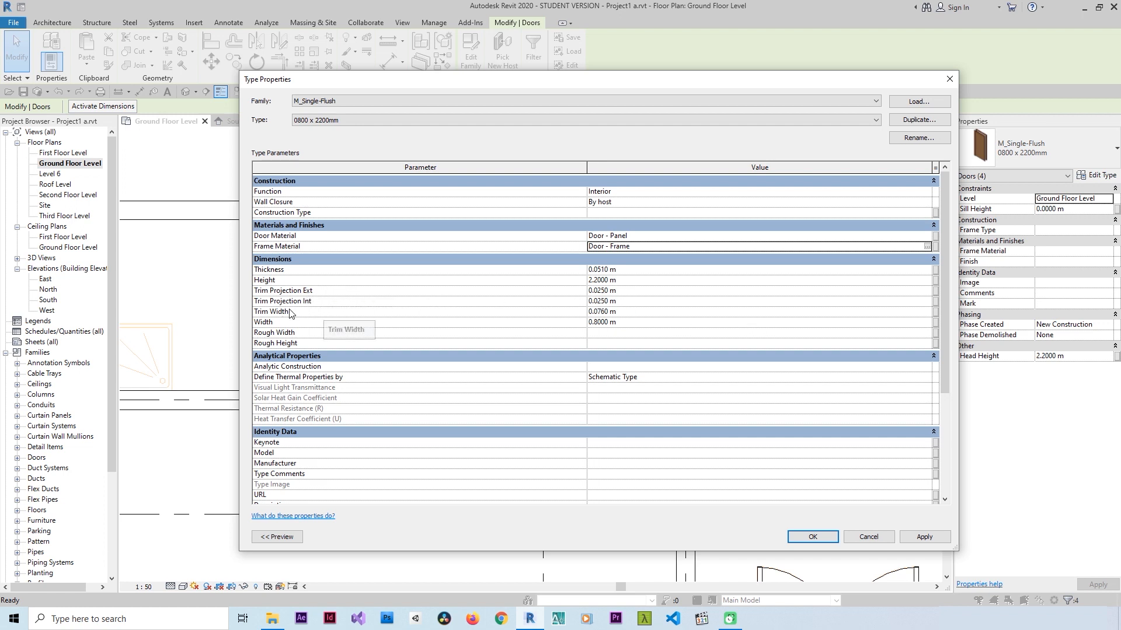
Step: Review the remaining dimension, analytical, identity and IFC parameters of the 0800 x 2200mm door type, and close its type properties
scroll(402, 349, down, 3)
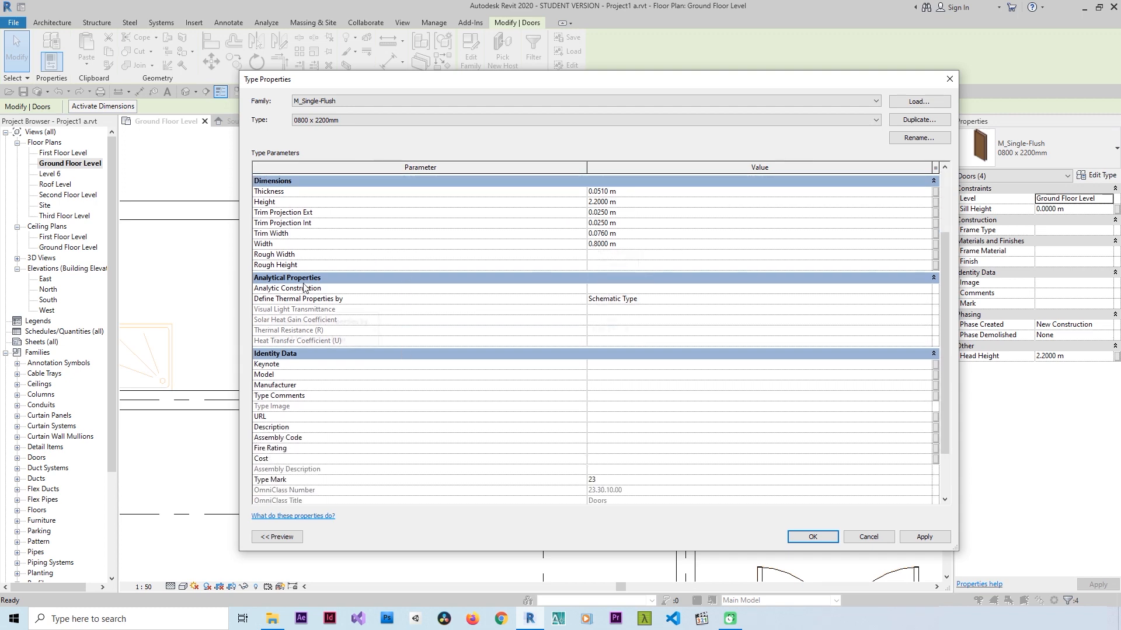
scroll(323, 303, down, 3)
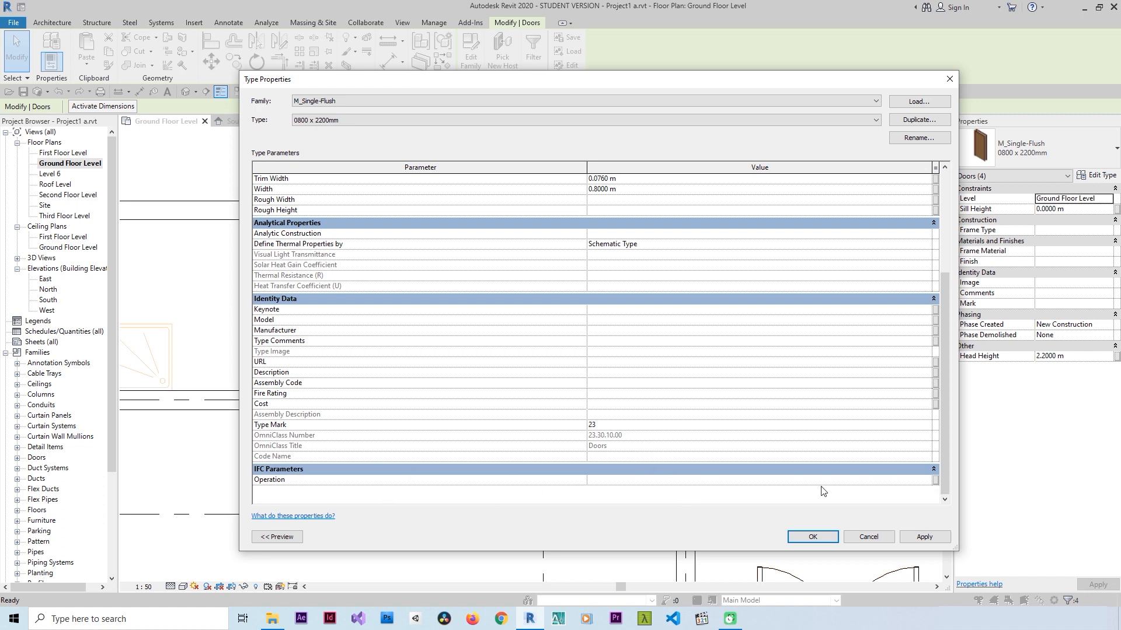
click(823, 536)
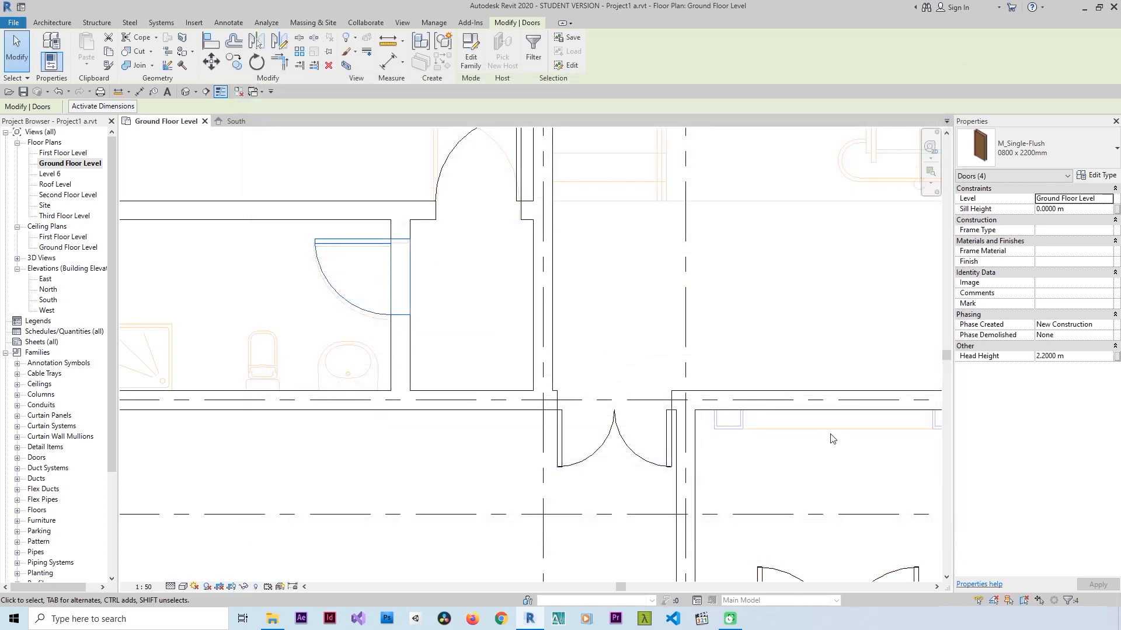